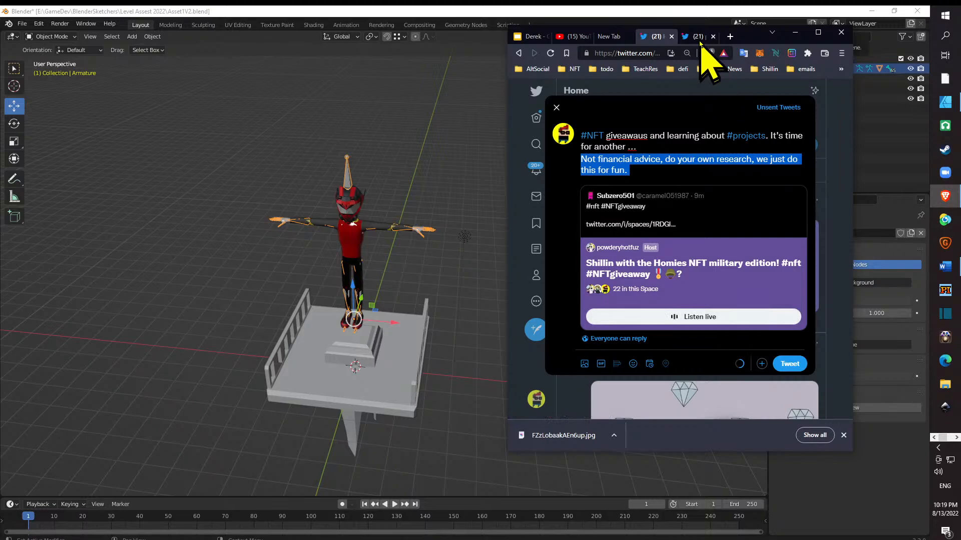
- Close the extra Twitter tab showing the event banner and save the open tweet as a draft
left_click(700, 38)
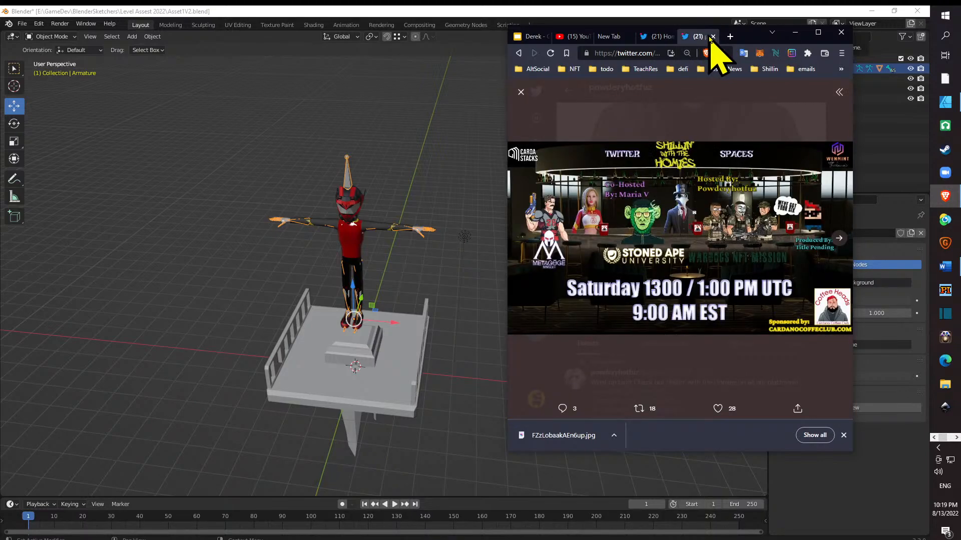
left_click(711, 37)
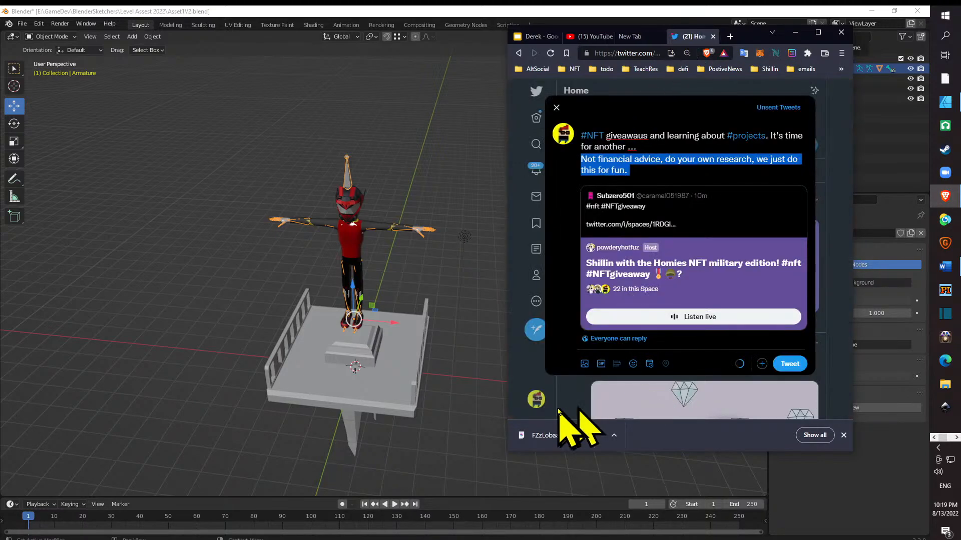
left_click(531, 382)
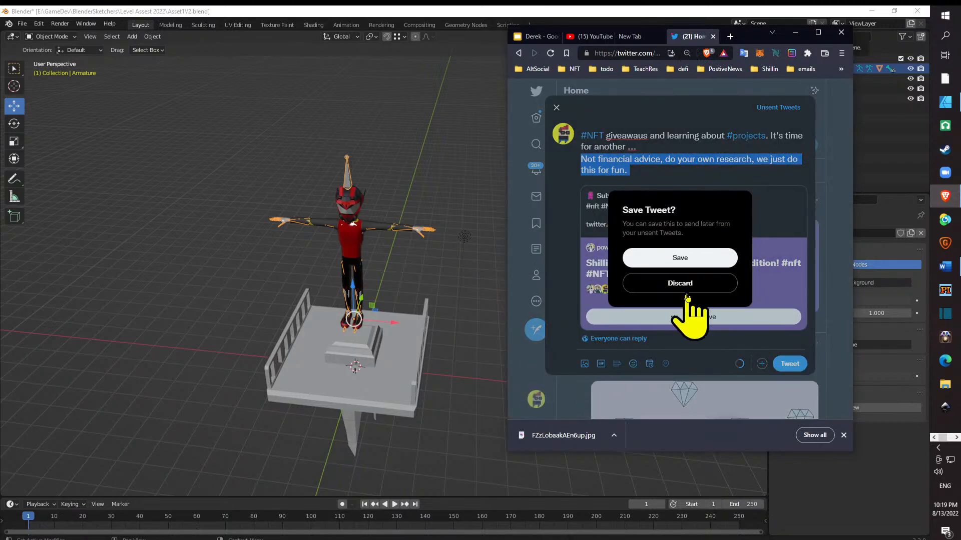
left_click(690, 264)
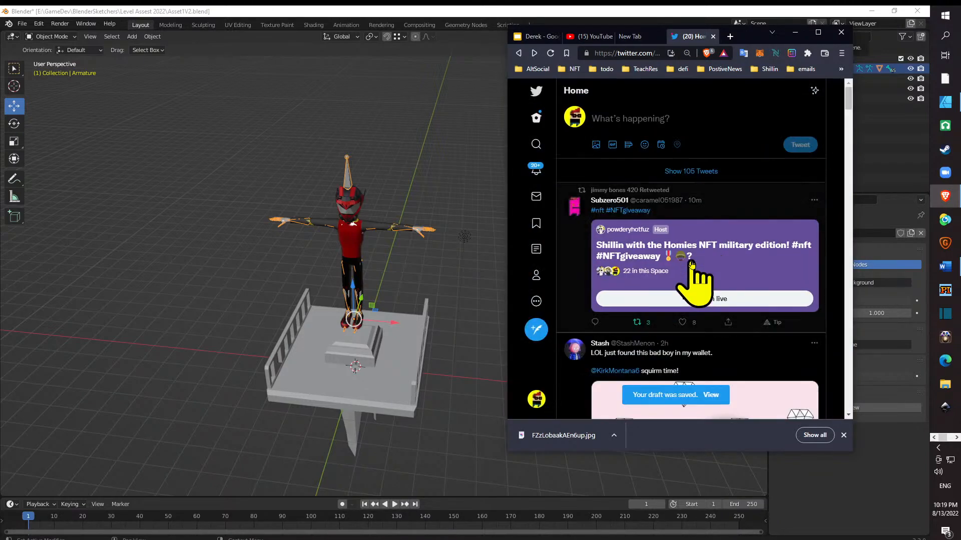
- Reopen the saved #NFT draft, correct the misspelled word to "giveaways", and send the tweet
left_click(711, 394)
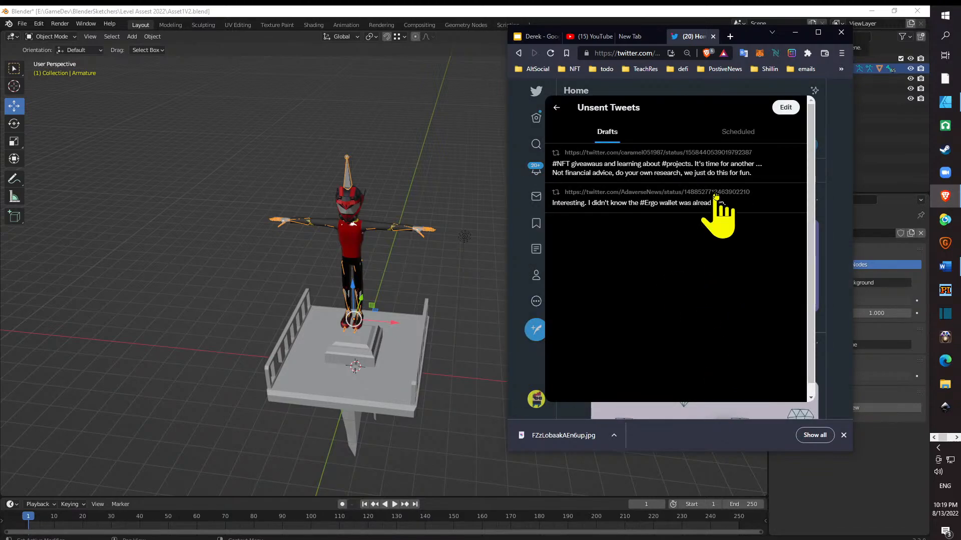
left_click(679, 170)
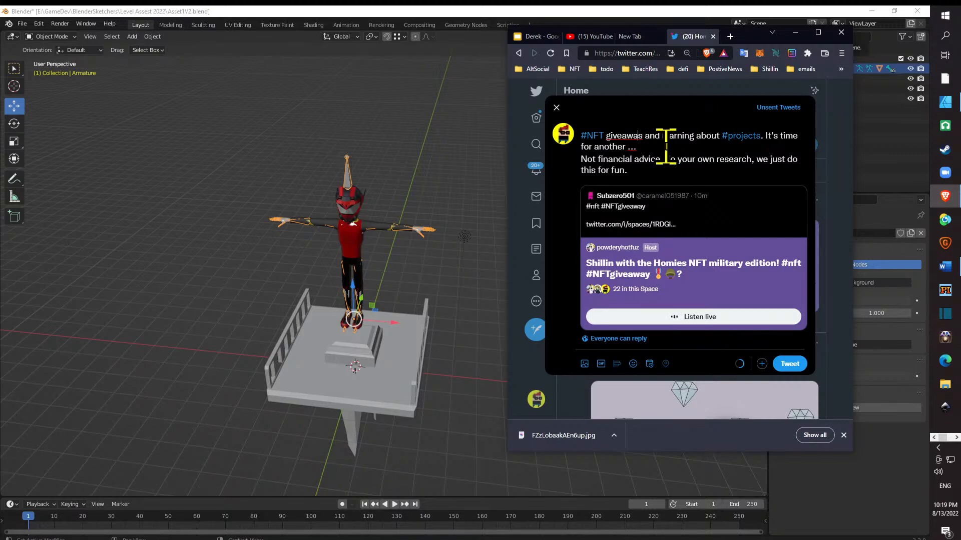
left_click(784, 365)
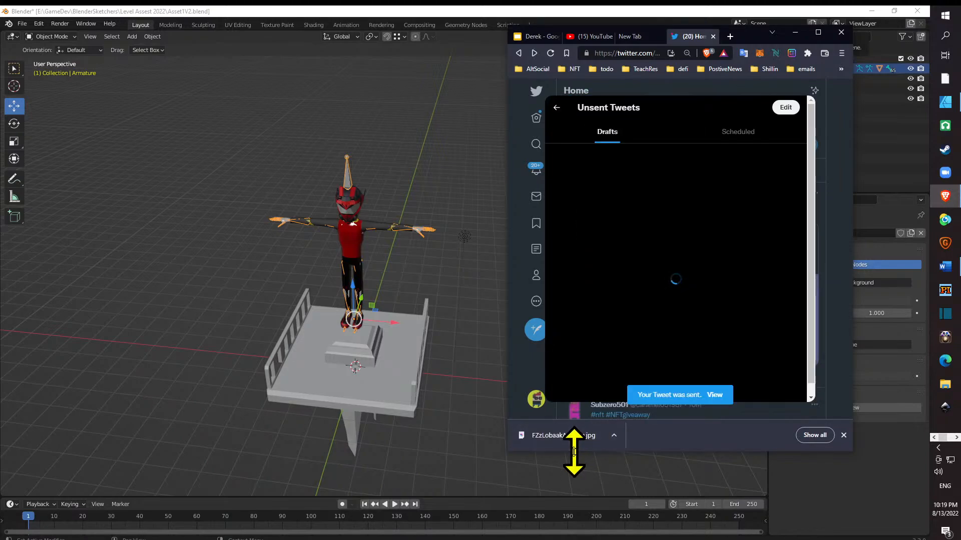
left_click(525, 367)
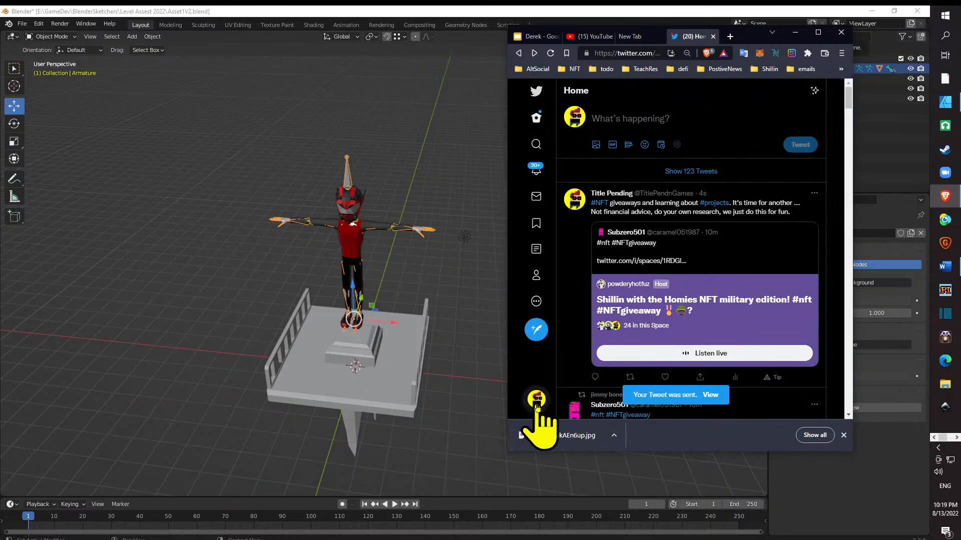
- Switch to the other Twitter account and like the post announcing the Shillin with the Homies Space
left_click(536, 399)
left_click(557, 299)
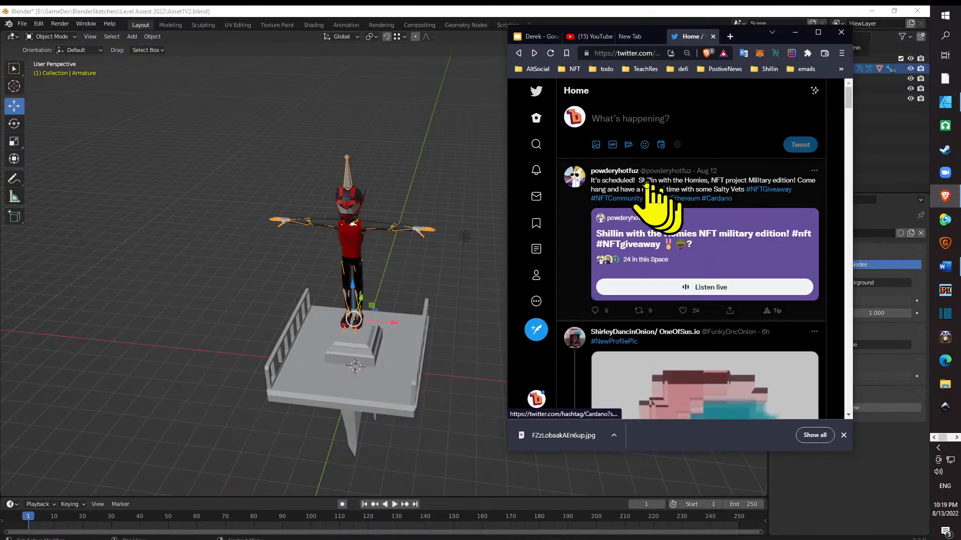
left_click(683, 310)
- Join the live Space "Shillin with the Homies NFT military edition!" and look through its participants
left_click(700, 290)
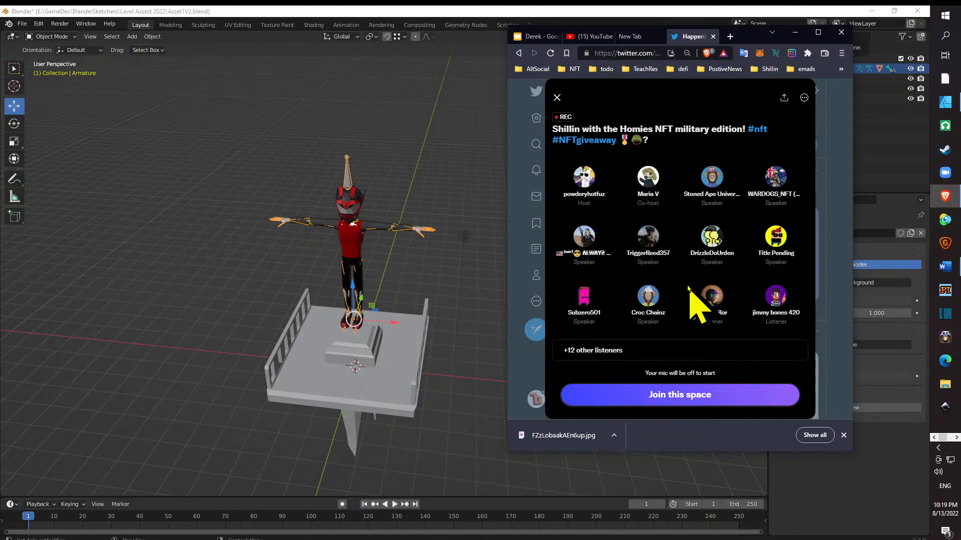
left_click(755, 395)
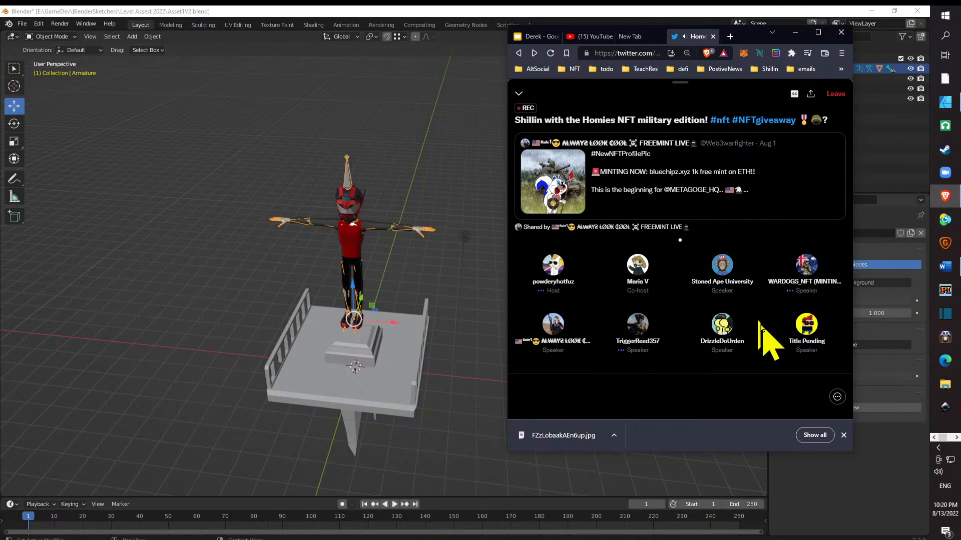
scroll(688, 346, "down", 5)
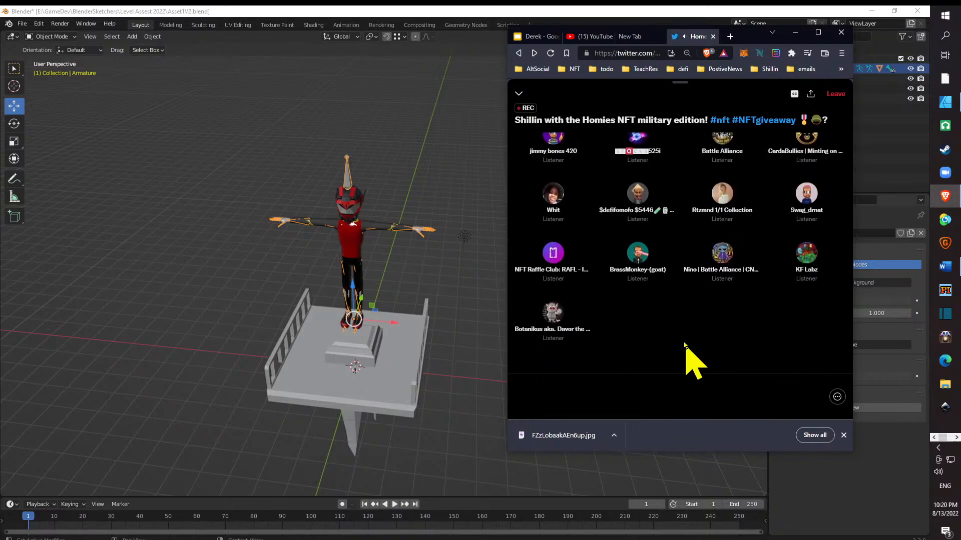
scroll(691, 350, "up", 5)
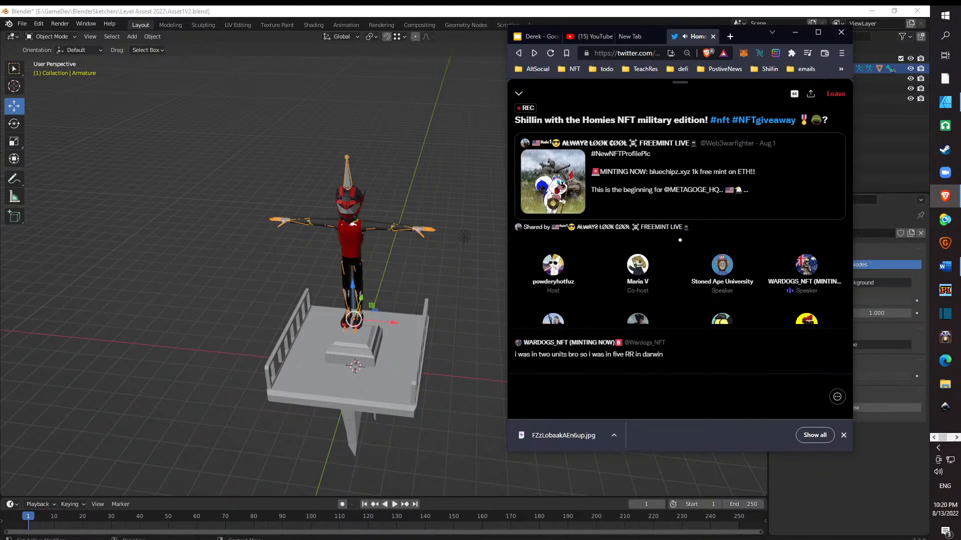
- Switch to the Voicemeeter Potato mixer window
key("alt+Tab")
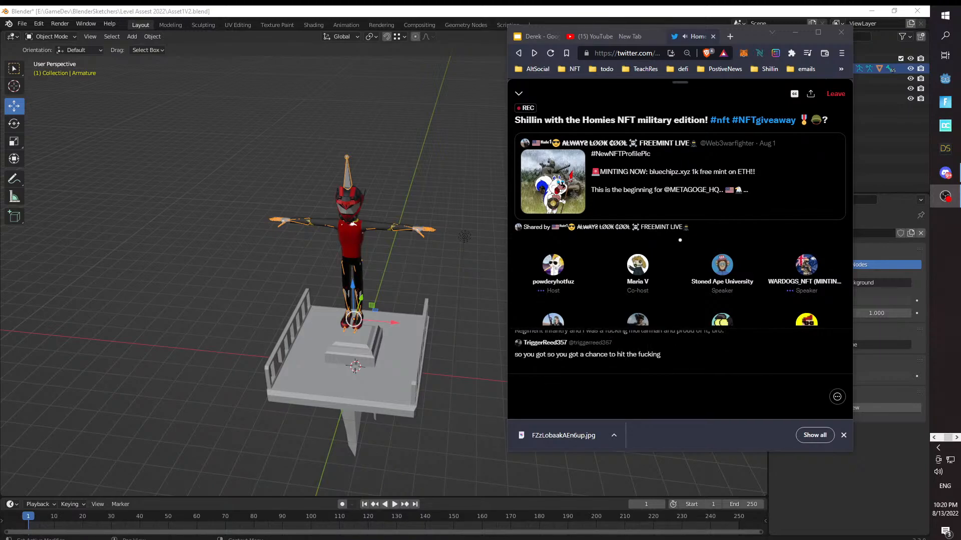
key("alt+Tab")
key("alt+Tab")
key("alt+Tab")
key("alt+Tab")
key("alt+Tab")
key("alt+Tab")
key("alt+Tab")
key("alt+Tab")
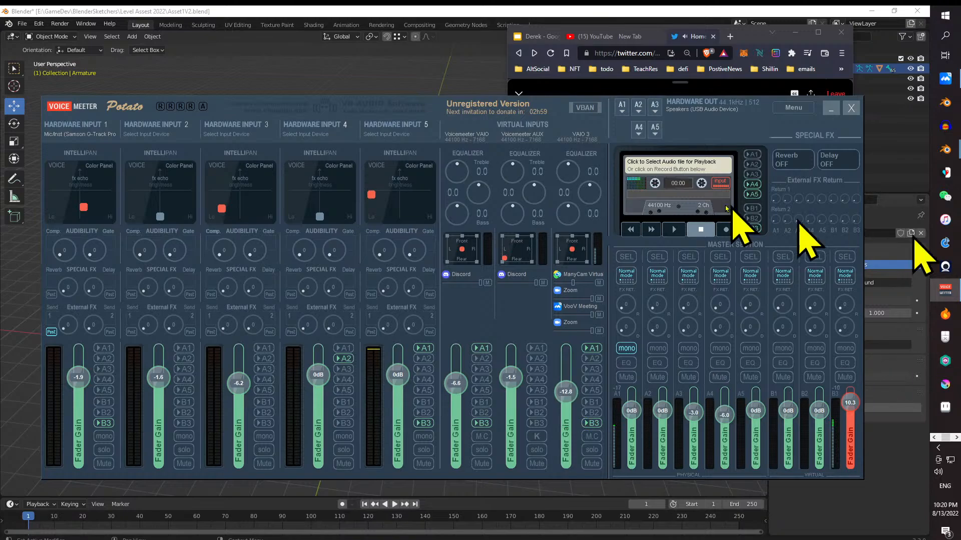
- Return to the browser and close the unused New Tab page
left_click(621, 37)
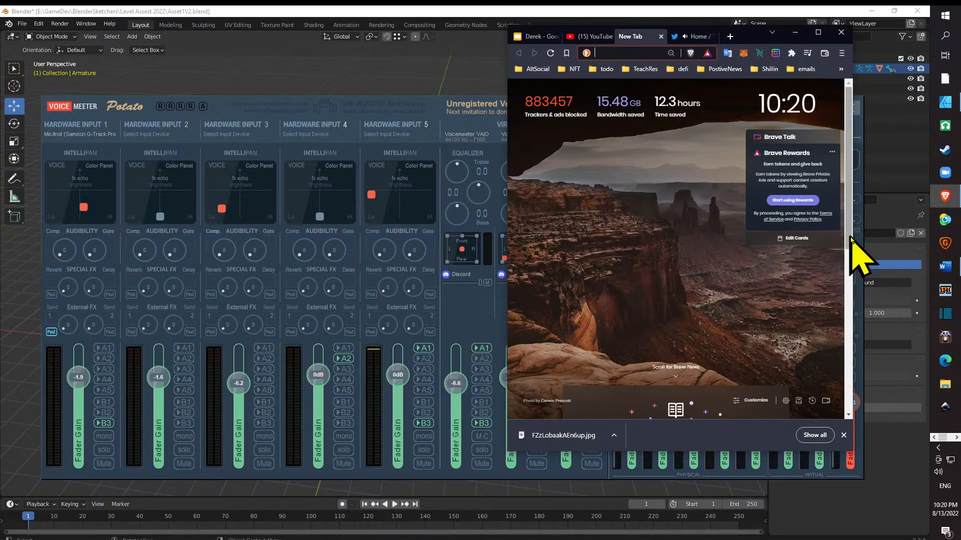
scroll(801, 300, "down", 2)
left_click_drag(845, 225, 838, 279)
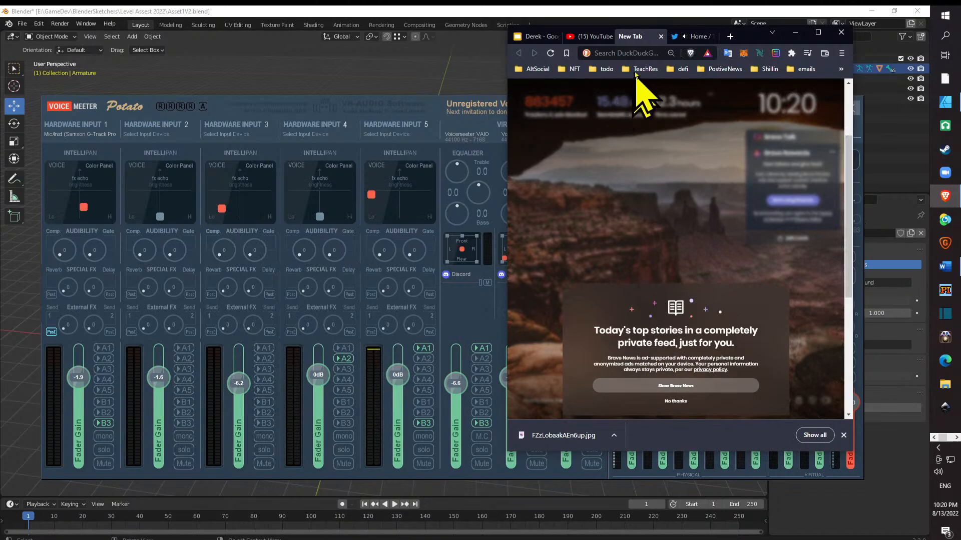
left_click(660, 37)
- Open the control room of the live stream "Gamedev and Shilling with Homies" in YouTube Studio
left_click(606, 37)
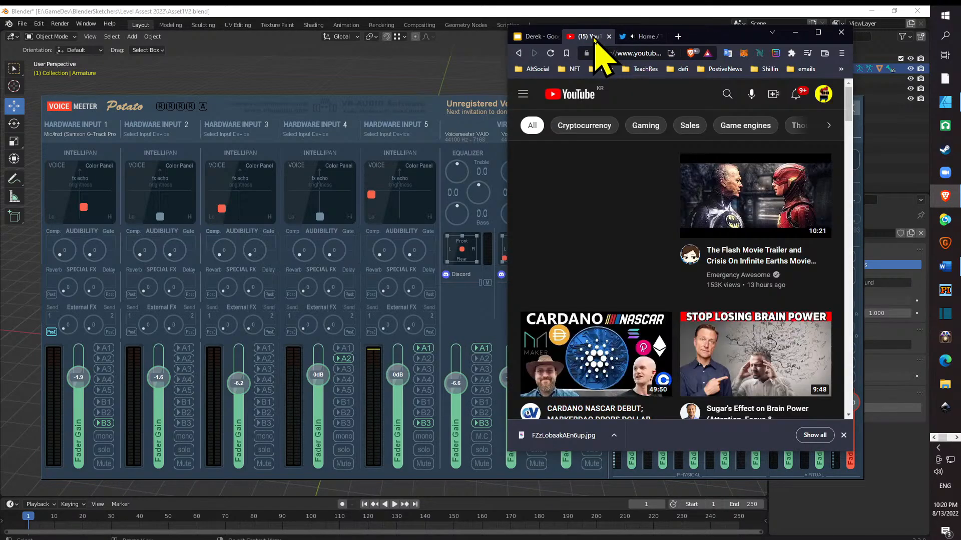
left_click(796, 100)
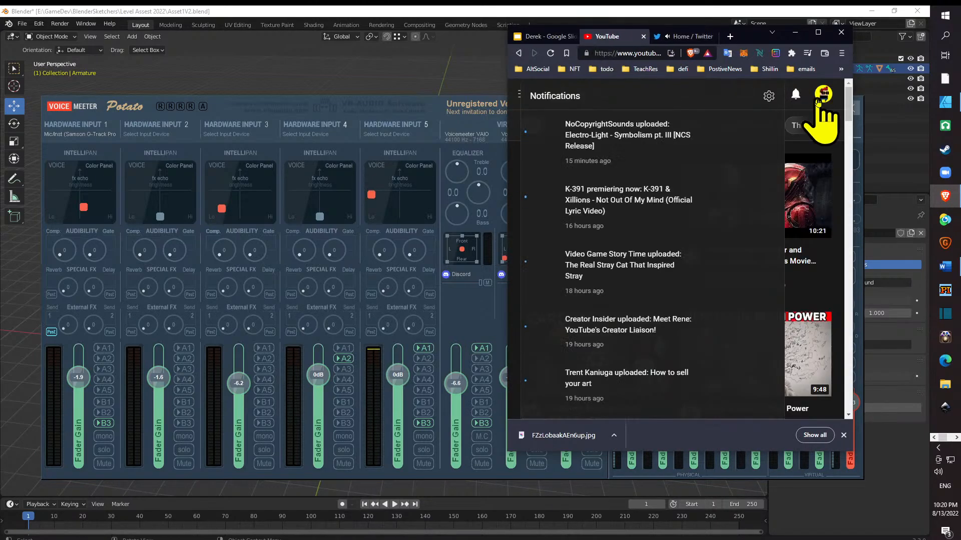
left_click(823, 99)
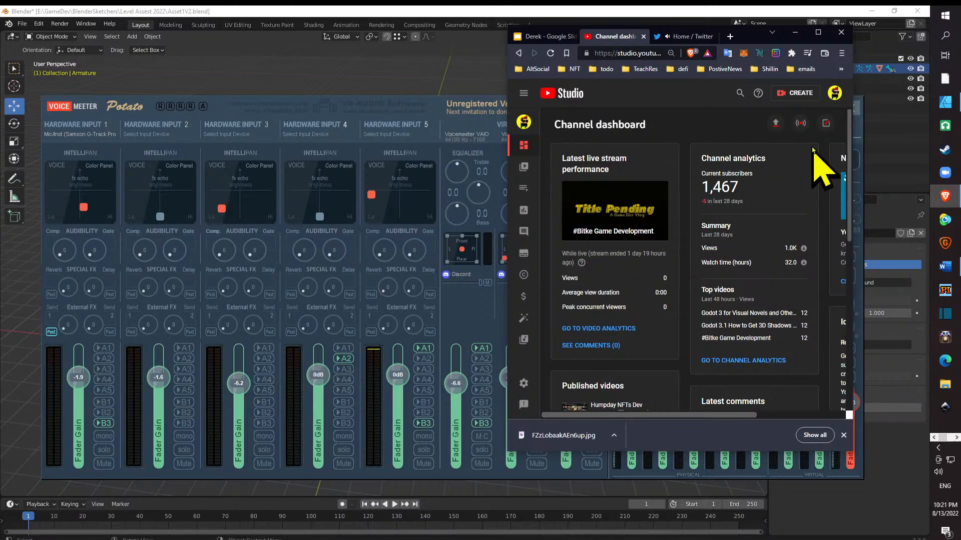
left_click(800, 126)
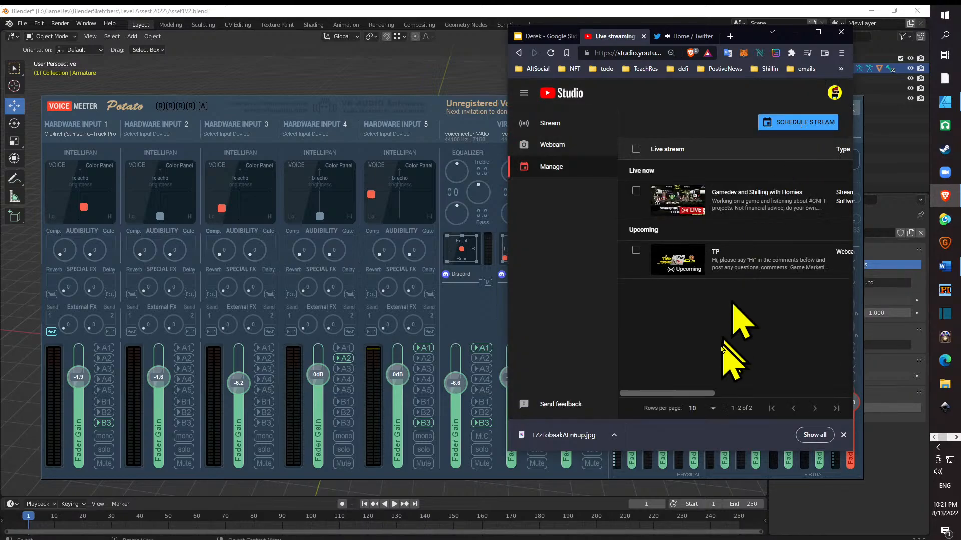
left_click(682, 207)
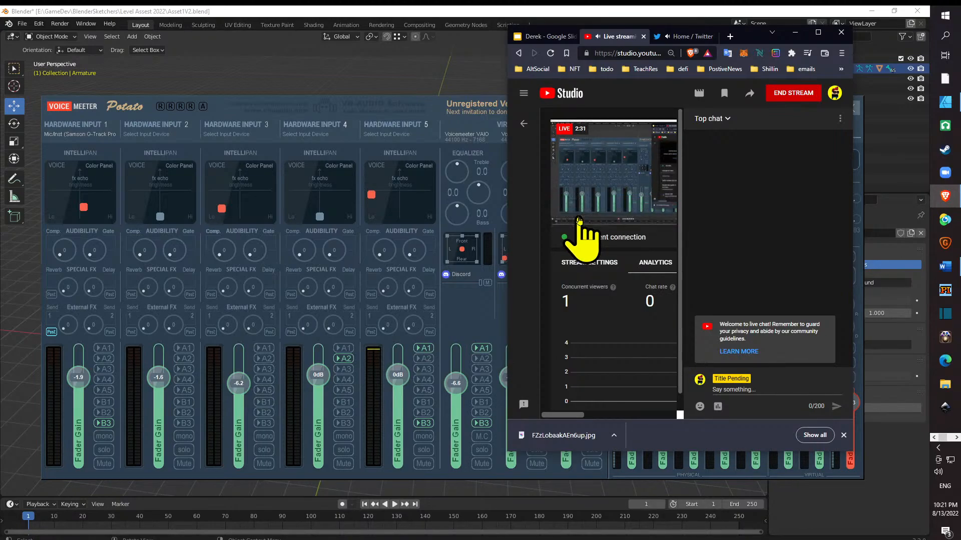
- Show the Twitter Space again, make the browser window narrower and taller, and place it along the desktop's right edge
left_click(688, 35)
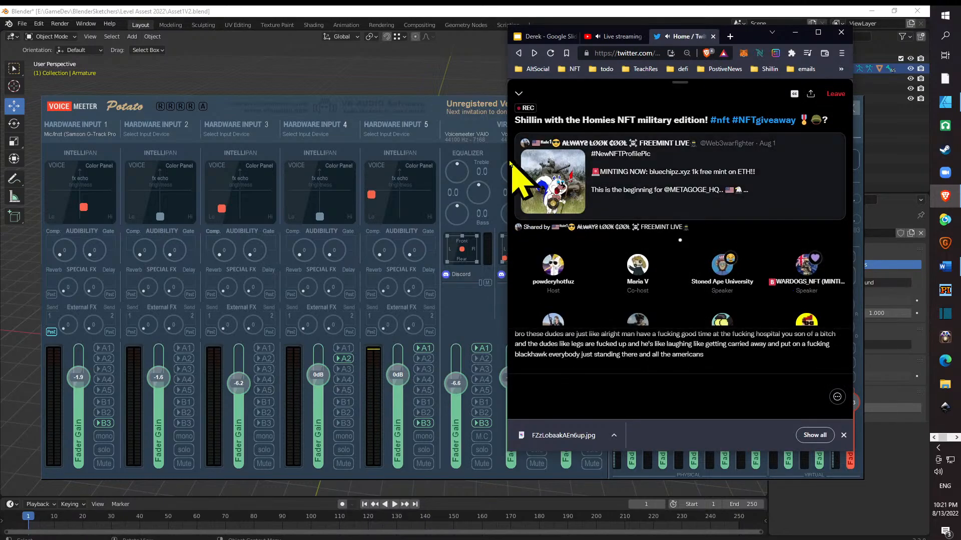
left_click_drag(506, 169, 588, 173)
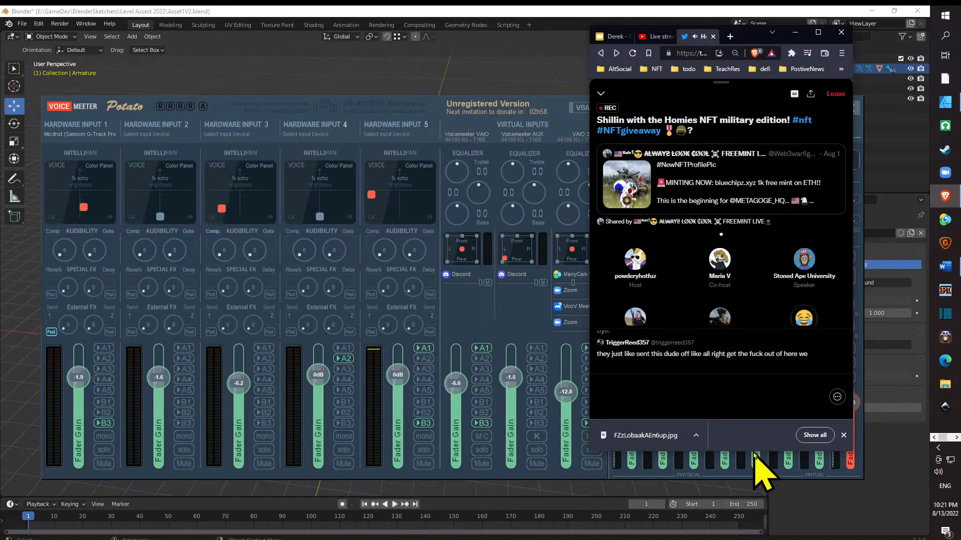
left_click_drag(754, 452, 753, 520)
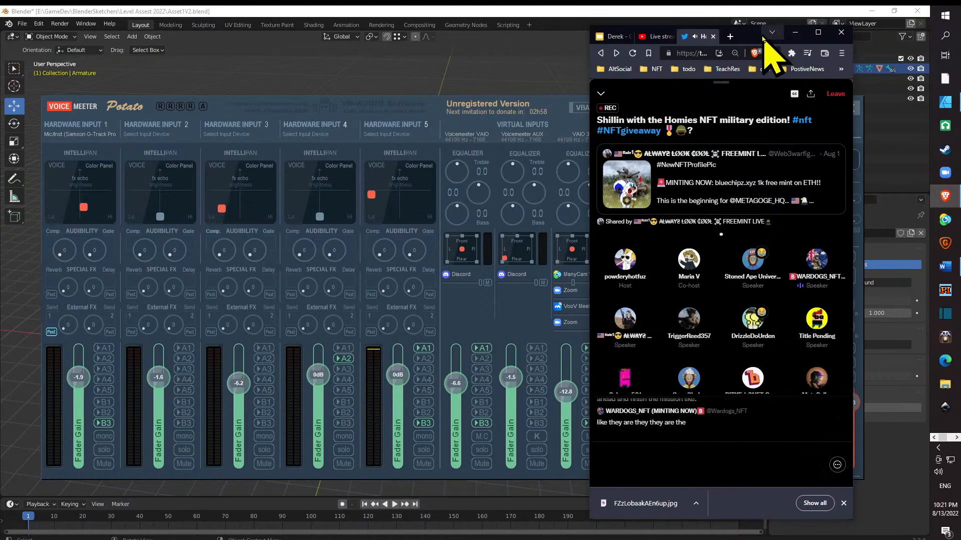
left_click_drag(751, 36, 821, 36)
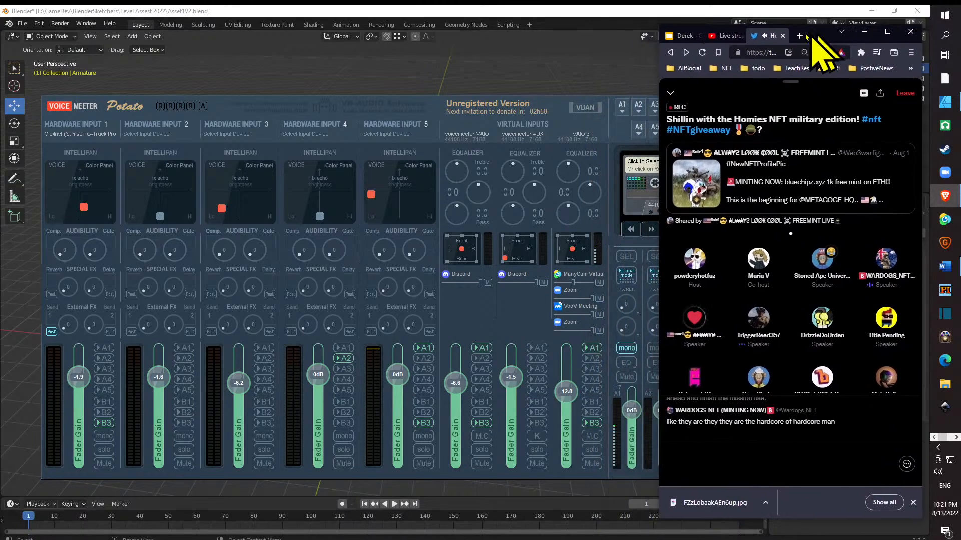
- Switch to Blender, take its window out of full size, and resize and position it beside the browser window
left_click(879, 11)
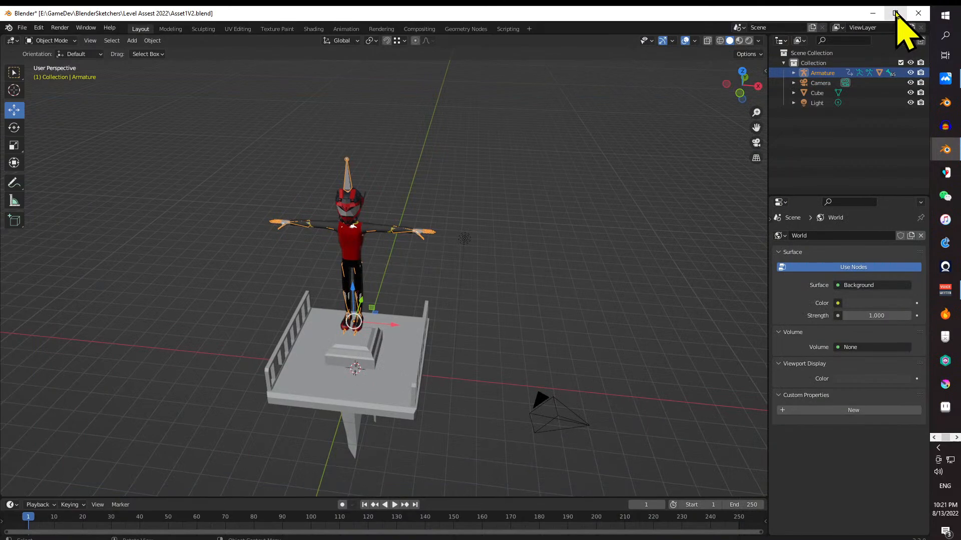
left_click_drag(860, 13, 789, 20)
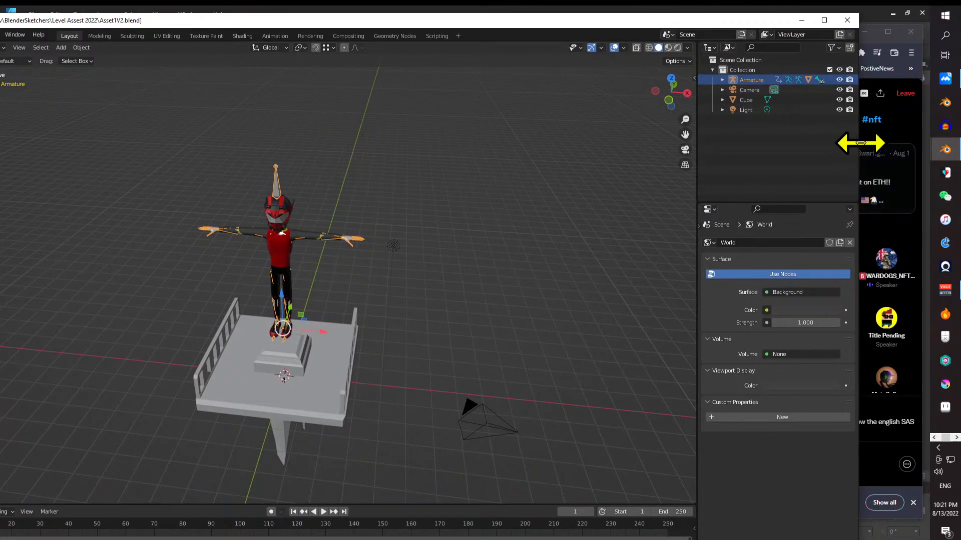
left_click_drag(861, 145, 621, 170)
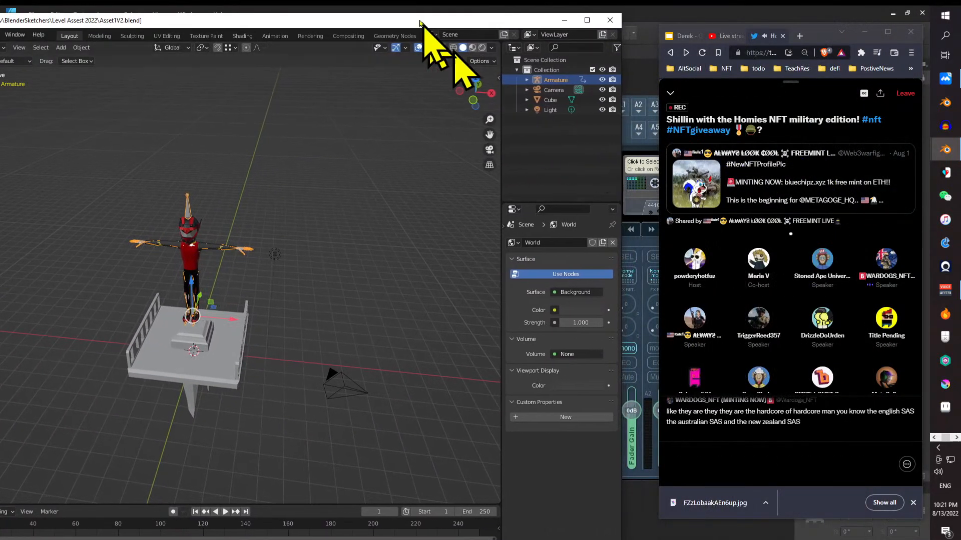
left_click_drag(427, 22, 468, 15)
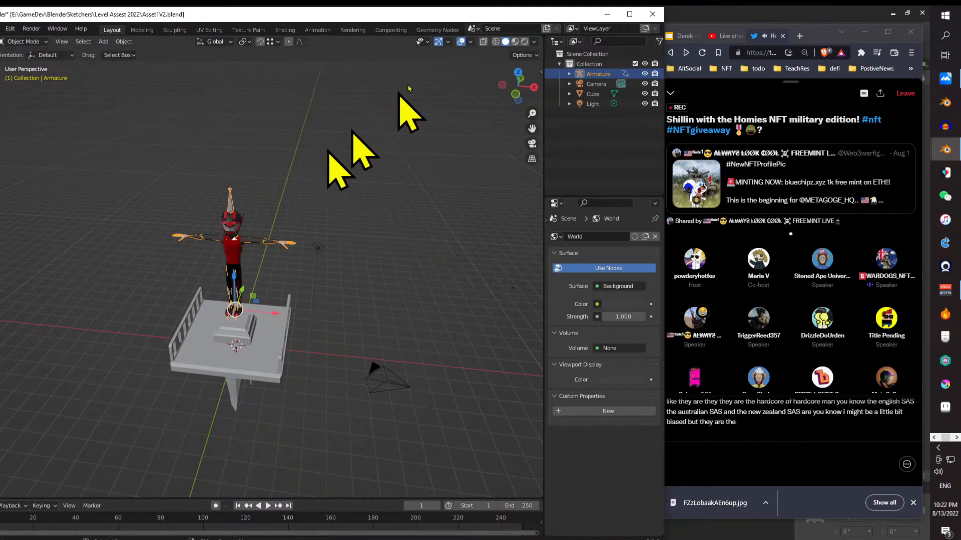
left_click_drag(320, 20, 443, 29)
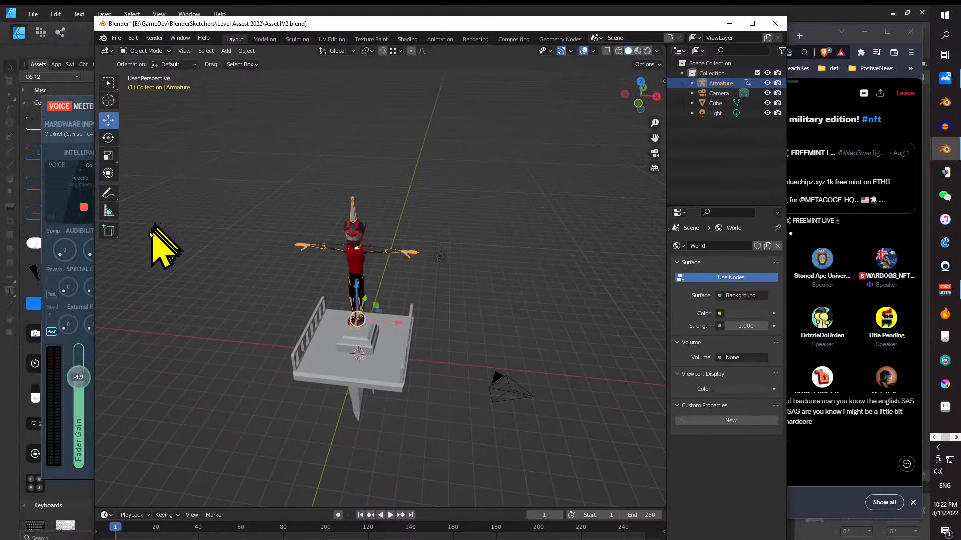
left_click_drag(93, 300, 123, 302)
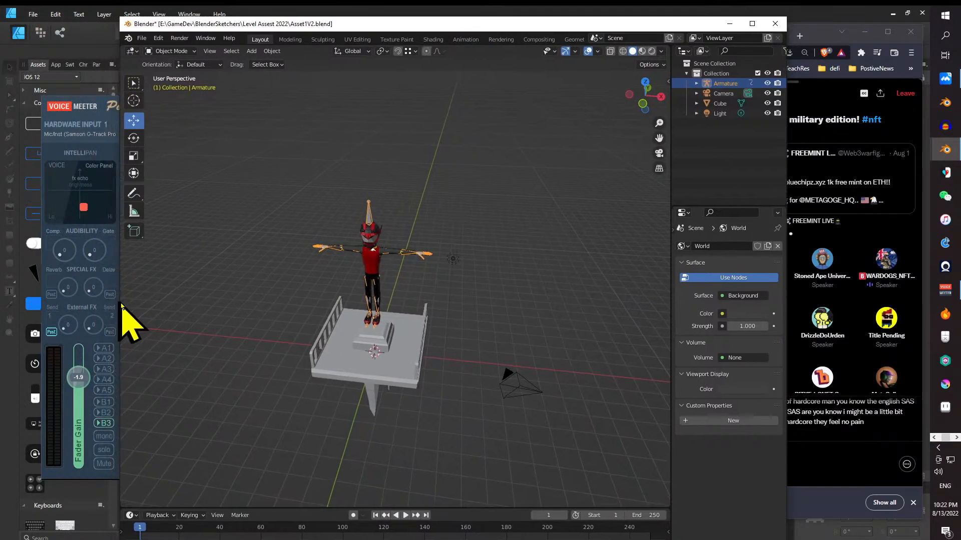
left_click_drag(555, 26, 430, 17)
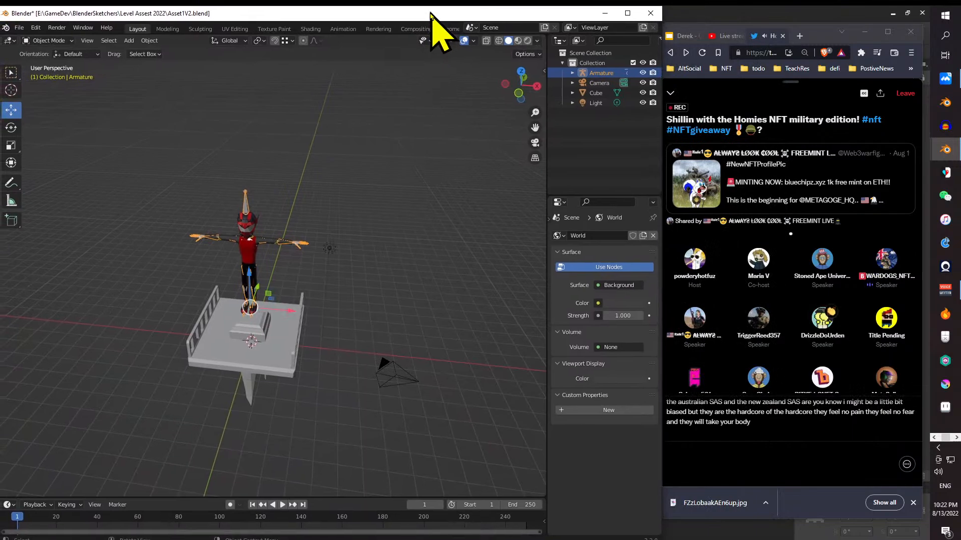
scroll(205, 328, "up", 5)
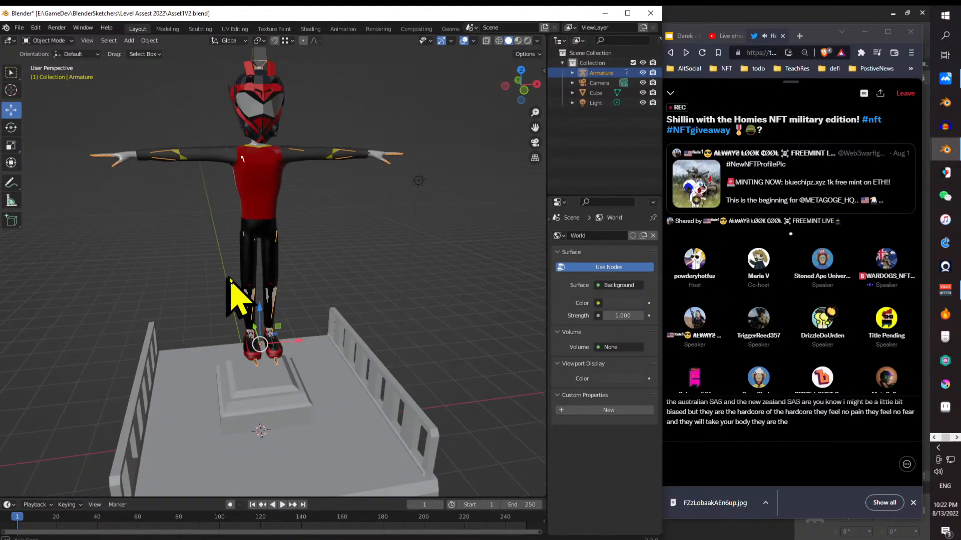
scroll(235, 265, "down", 5)
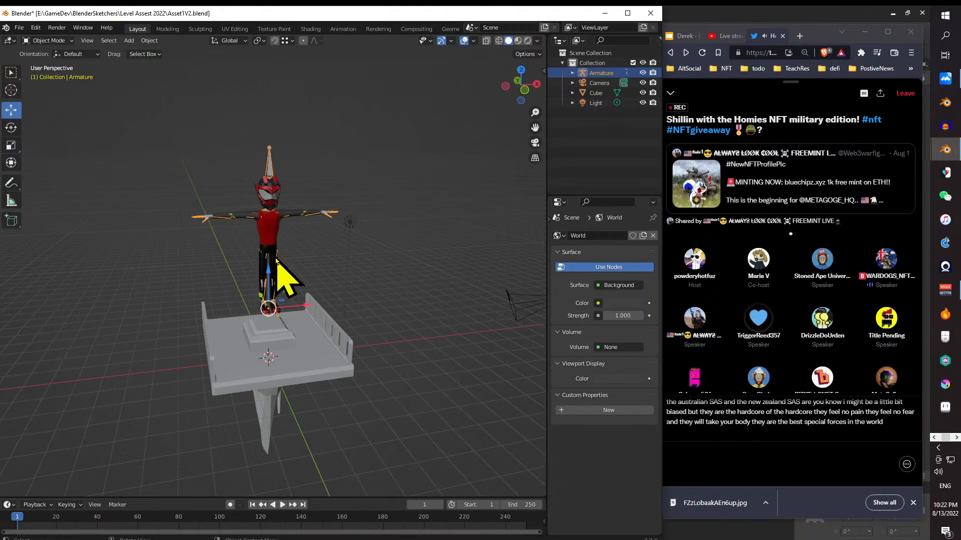
key("a")
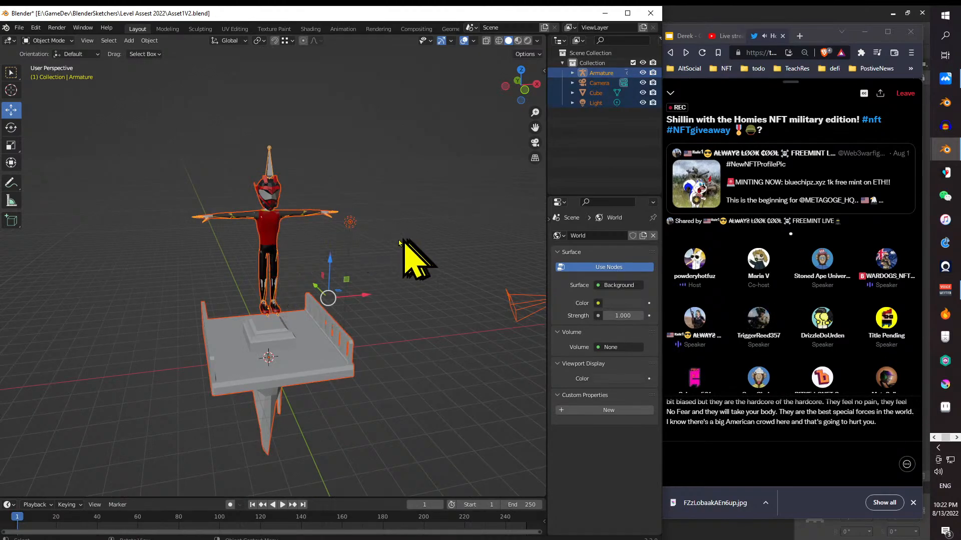
key("ctrl+z")
key("ctrl+z")
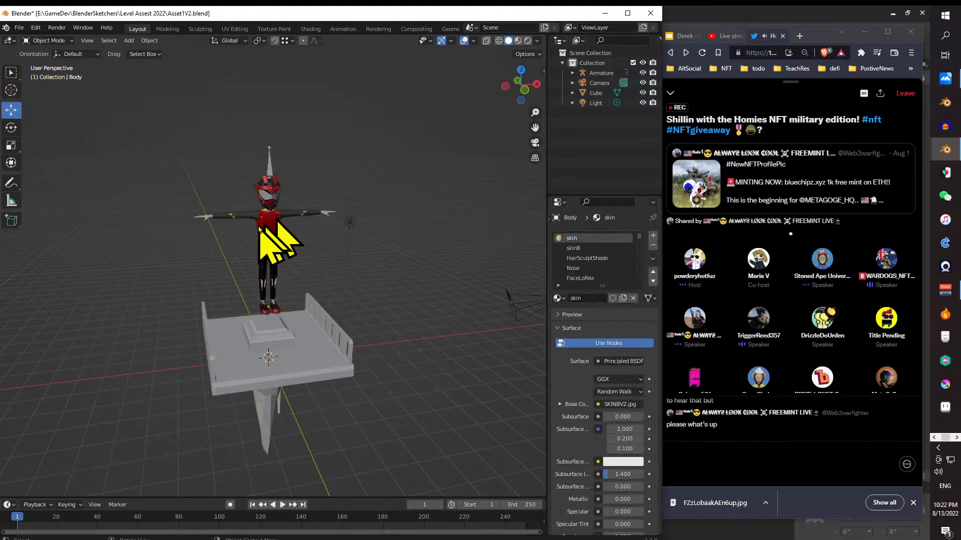
- Select the character's body mesh and switch it to Edit Mode
left_click(273, 265)
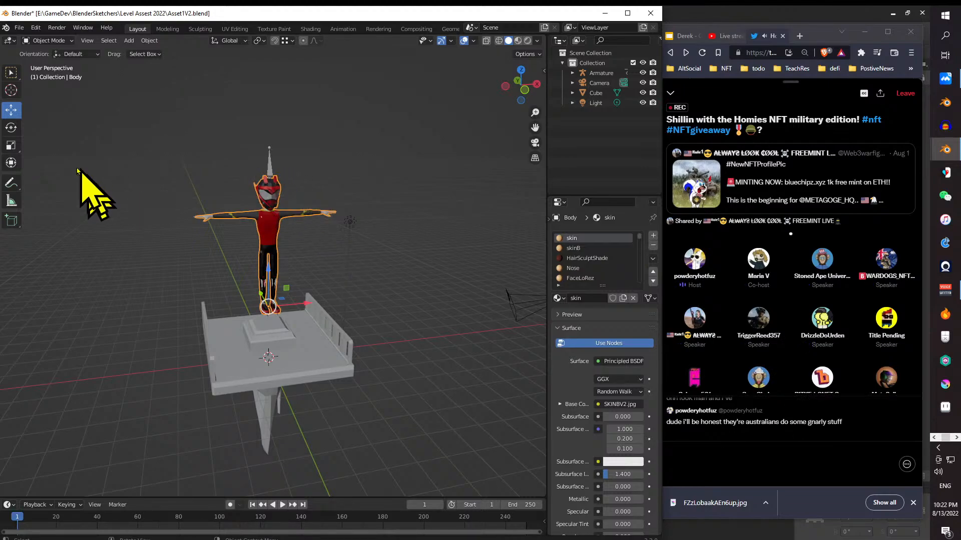
left_click(46, 41)
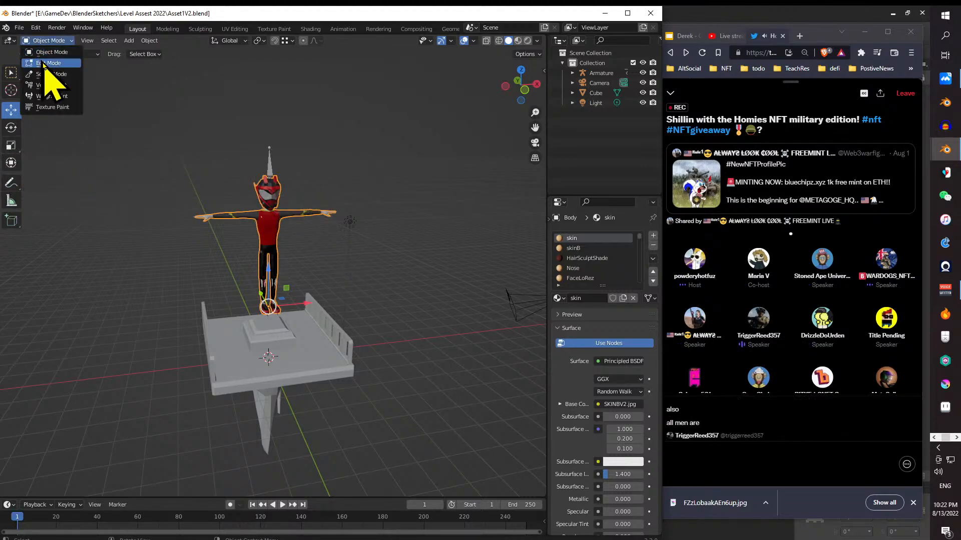
left_click(46, 63)
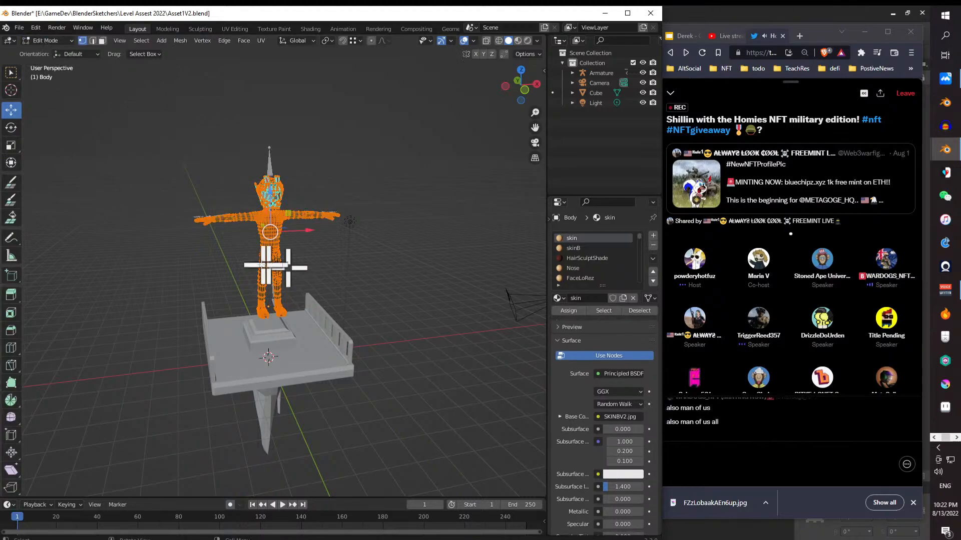
left_click_drag(318, 253, 364, 266)
scroll(274, 246, "up", 5)
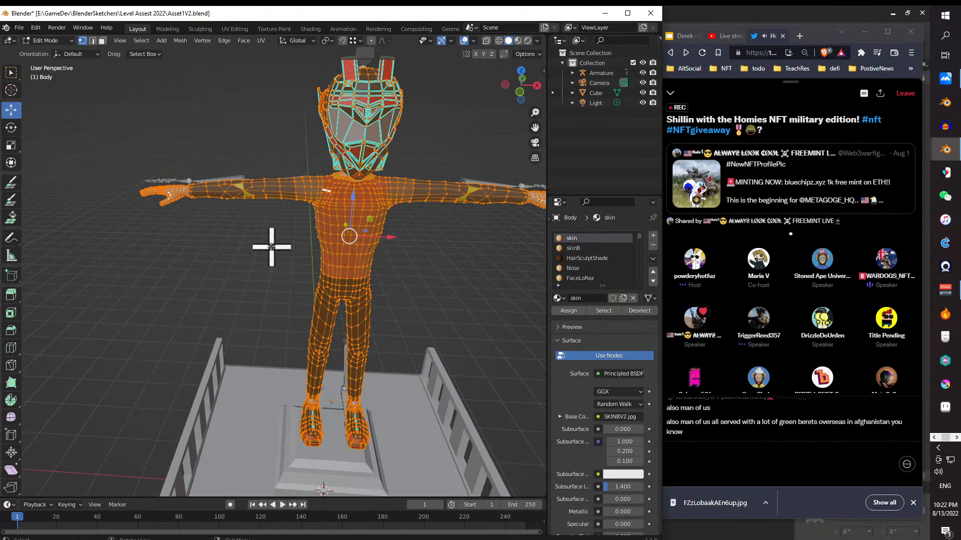
left_click_drag(285, 235, 257, 285)
scroll(306, 233, "down", 5)
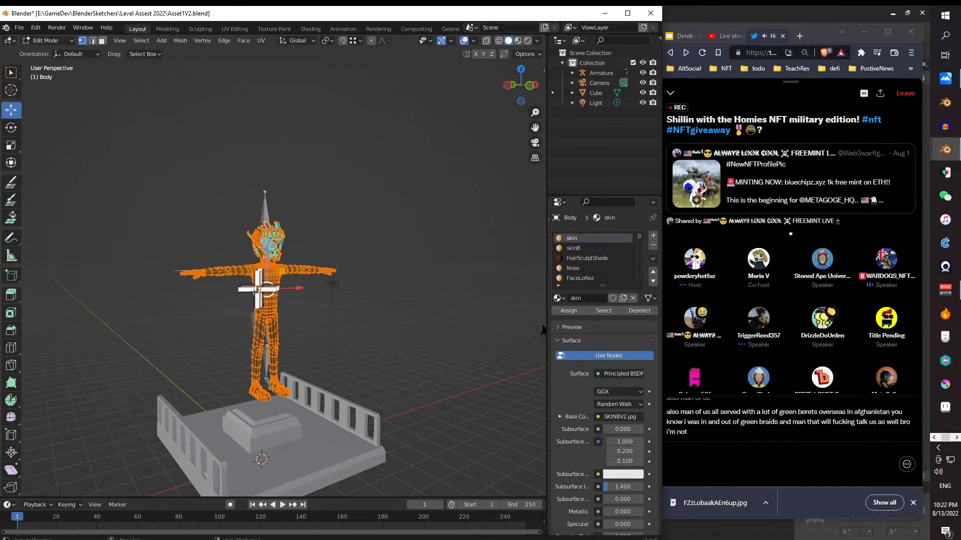
- Activate the Scale tool on the body mesh and return to Object Mode
left_click(10, 146)
scroll(242, 376, "up", 3)
scroll(241, 373, "down", 3)
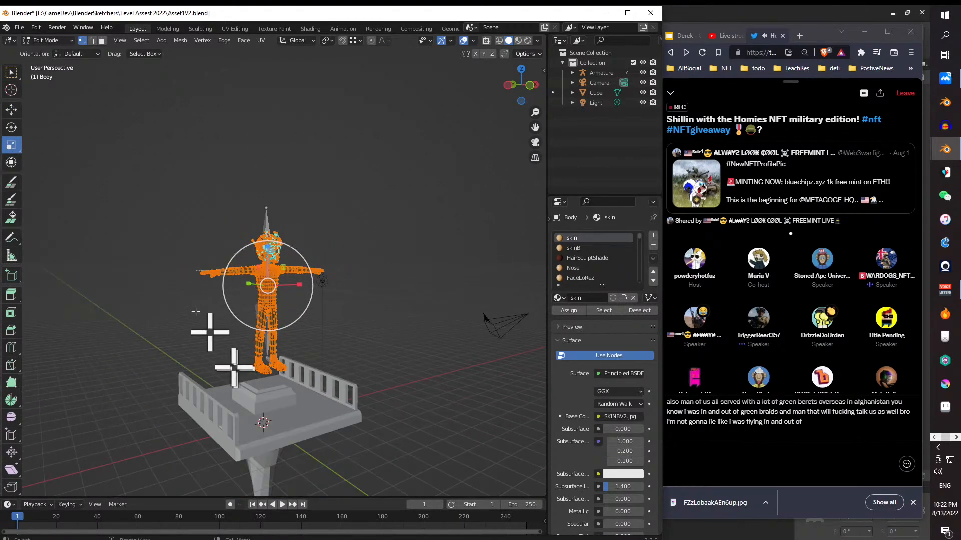
left_click(46, 44)
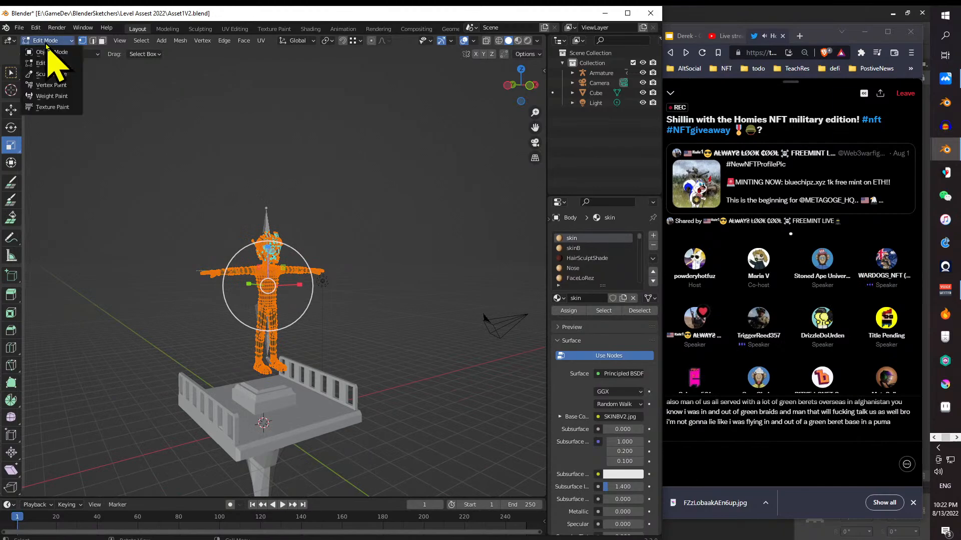
left_click(47, 57)
- Try to move and scale the character's body mesh in Object Mode, and undo the changes
scroll(238, 353, "up", 5)
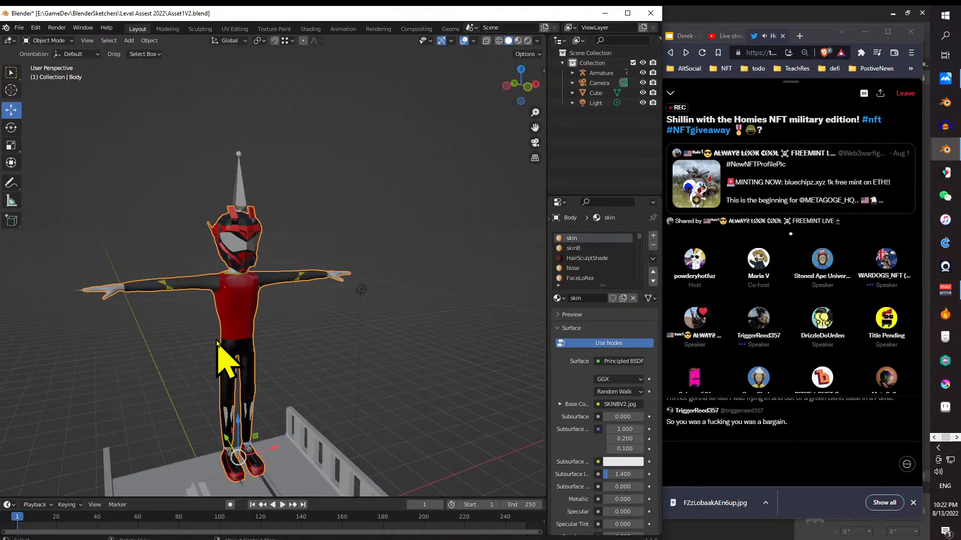
left_click_drag(268, 307, 263, 312)
key("ctrl+z")
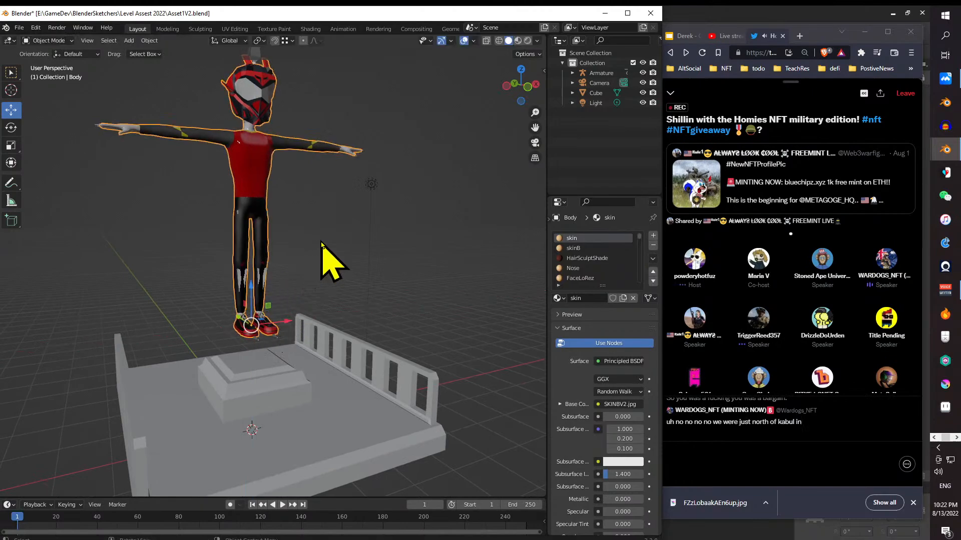
left_click_drag(322, 243, 301, 246)
left_click(8, 149)
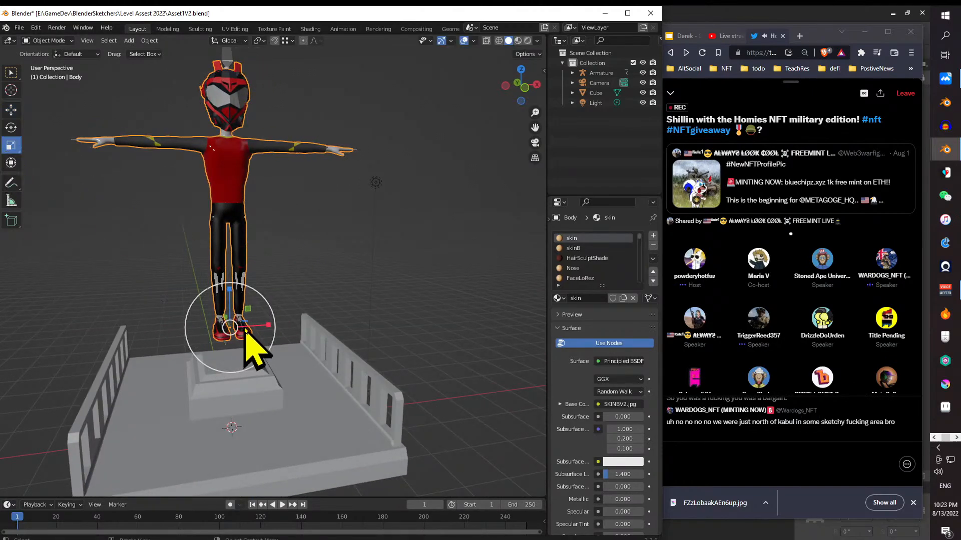
left_click_drag(247, 312, 245, 314)
left_click_drag(212, 365, 264, 361)
key("ctrl+z")
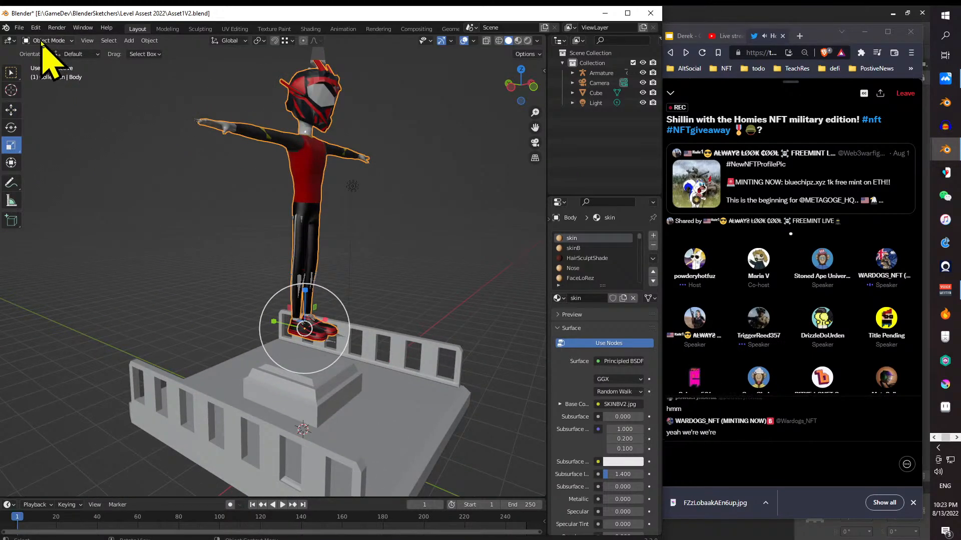
- Select the Armature and scale it down to about 0.88 along X and Z
left_click(596, 73)
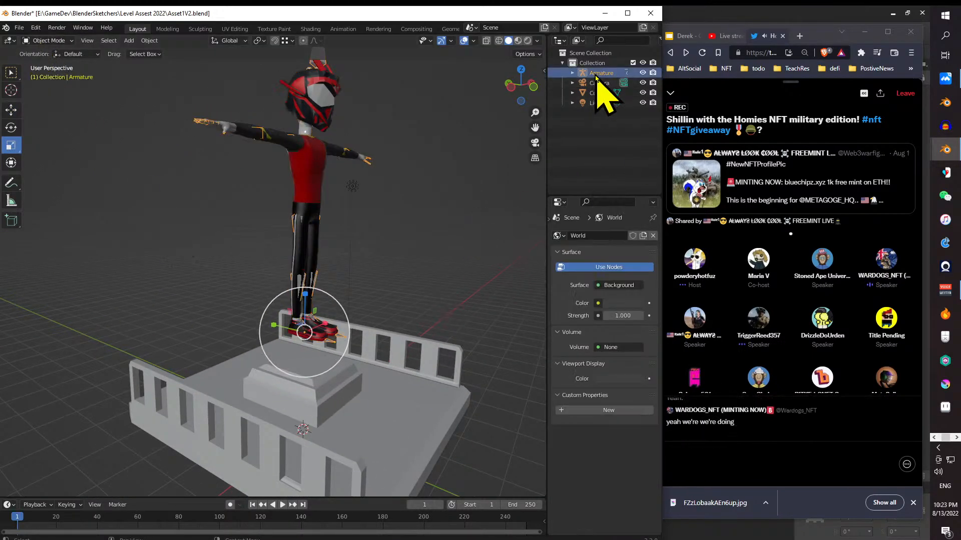
left_click_drag(422, 301, 354, 266)
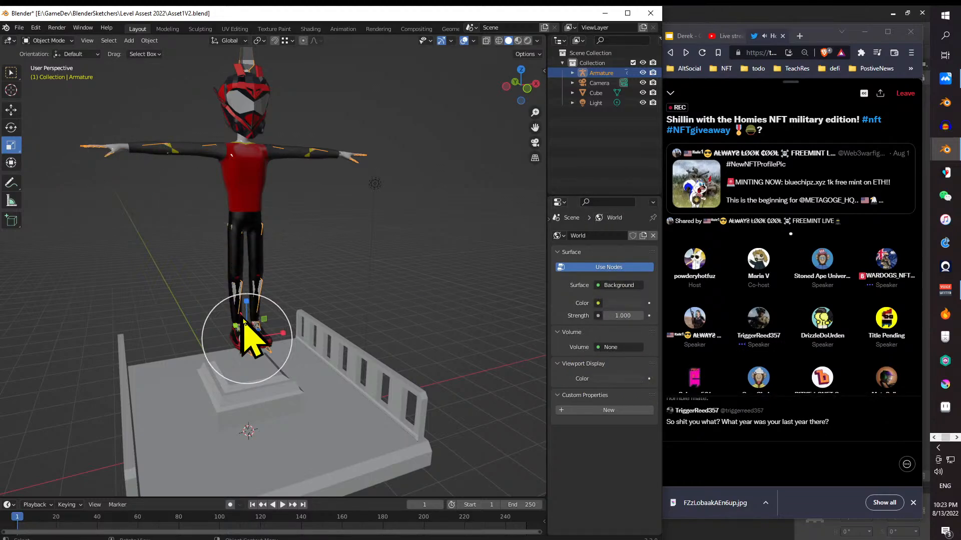
left_click_drag(264, 320, 261, 323)
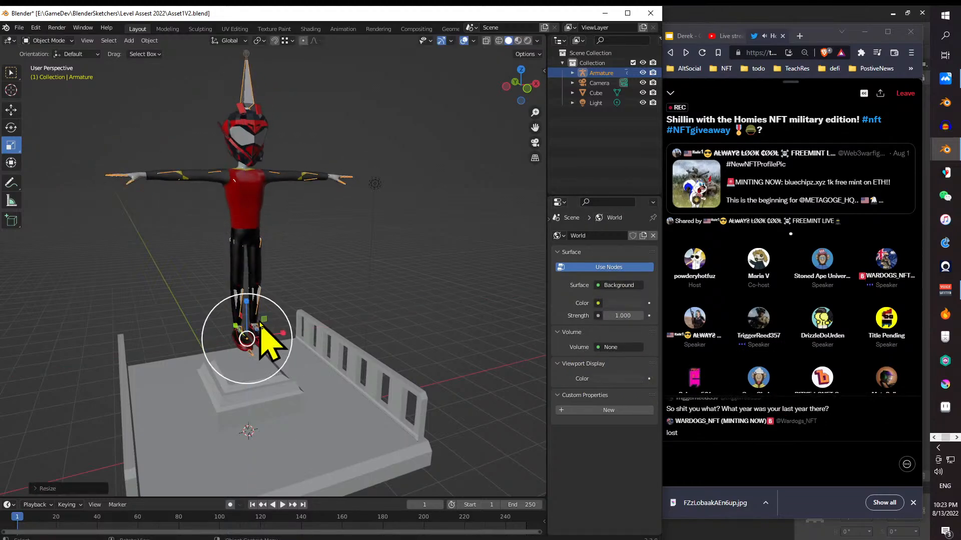
- Set the armature's Y scale factor to 0.08 in the Resize settings
left_click(62, 489)
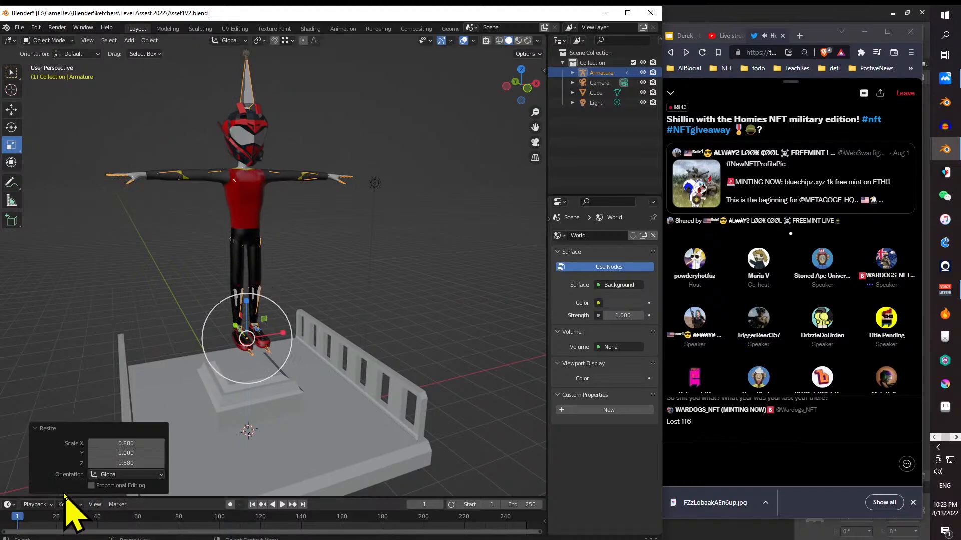
double_click(136, 453)
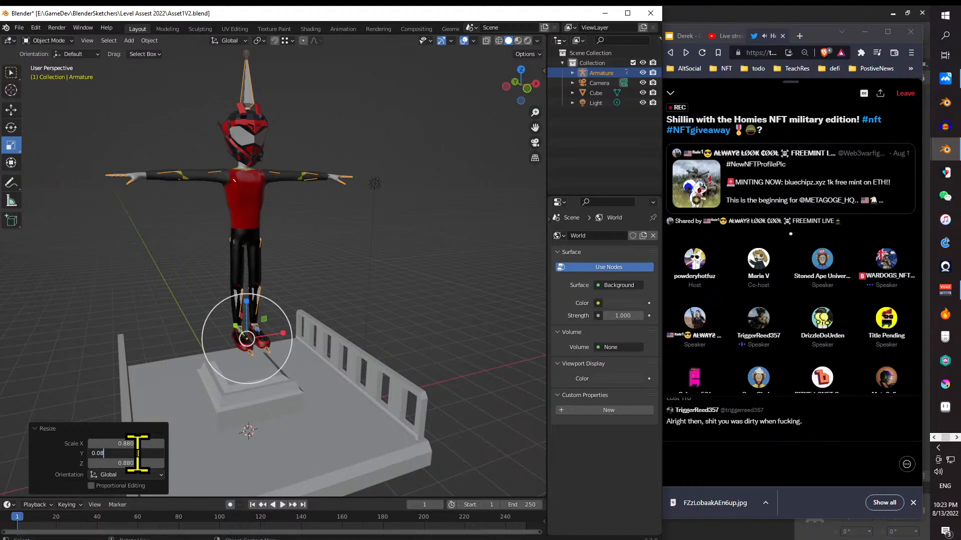
key("Return")
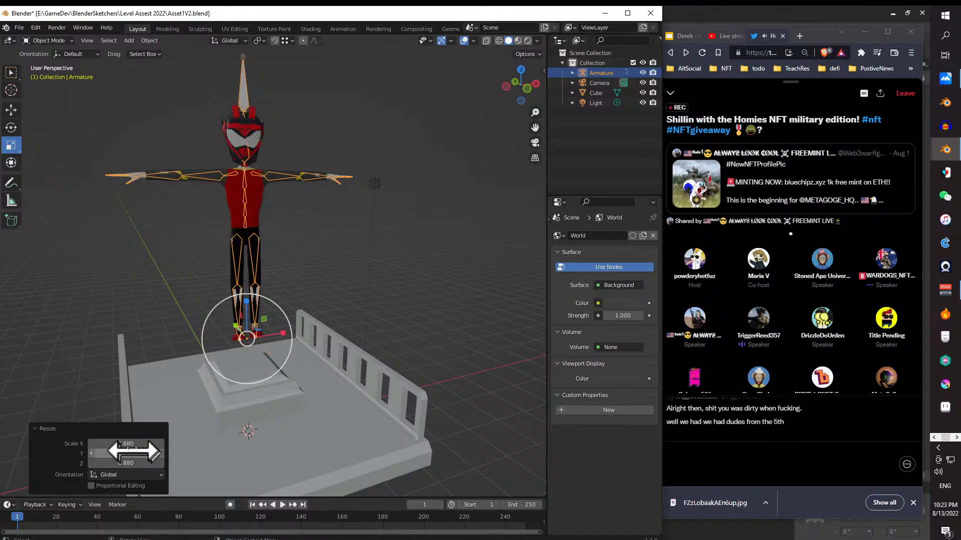
left_click_drag(157, 239, 210, 247)
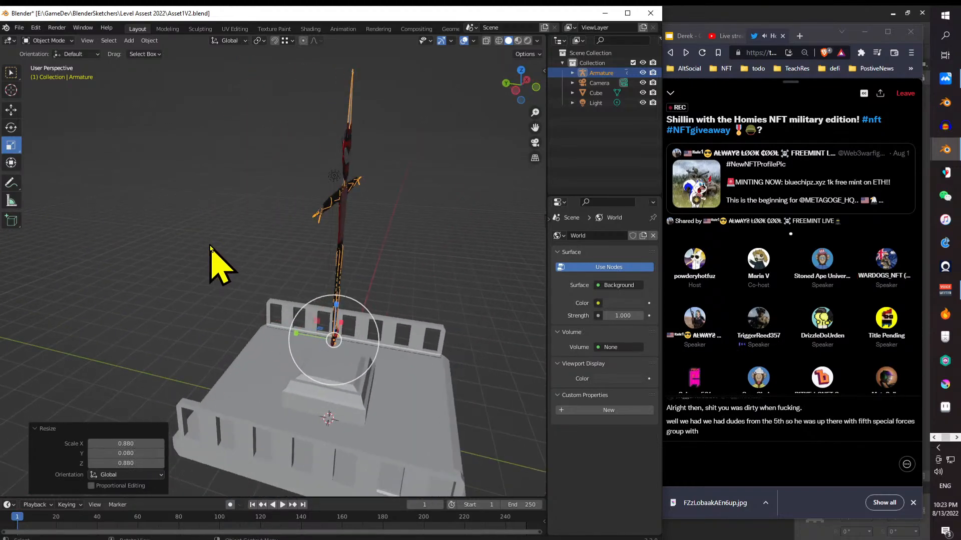
- Set the armature's X, Y and Z scale factors to 0.75
double_click(143, 453)
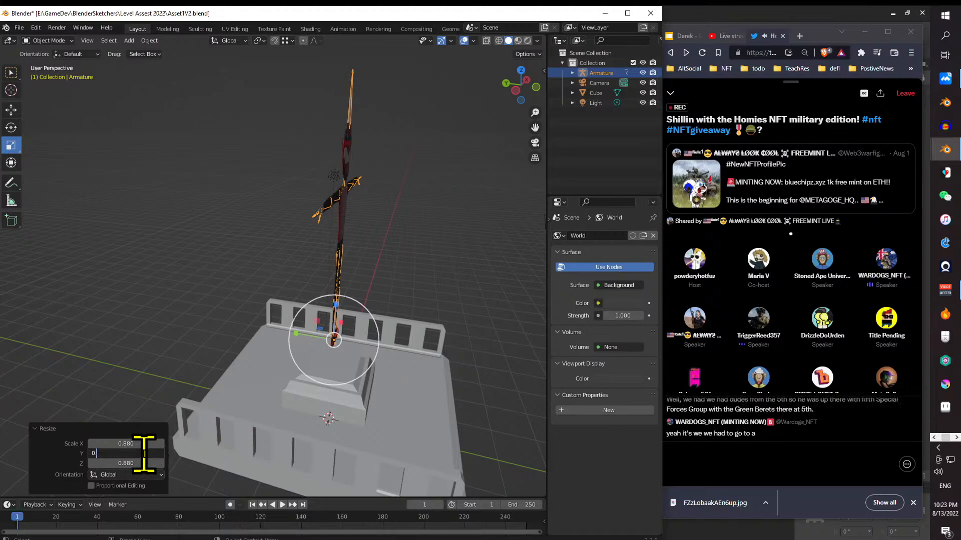
type("0.7")
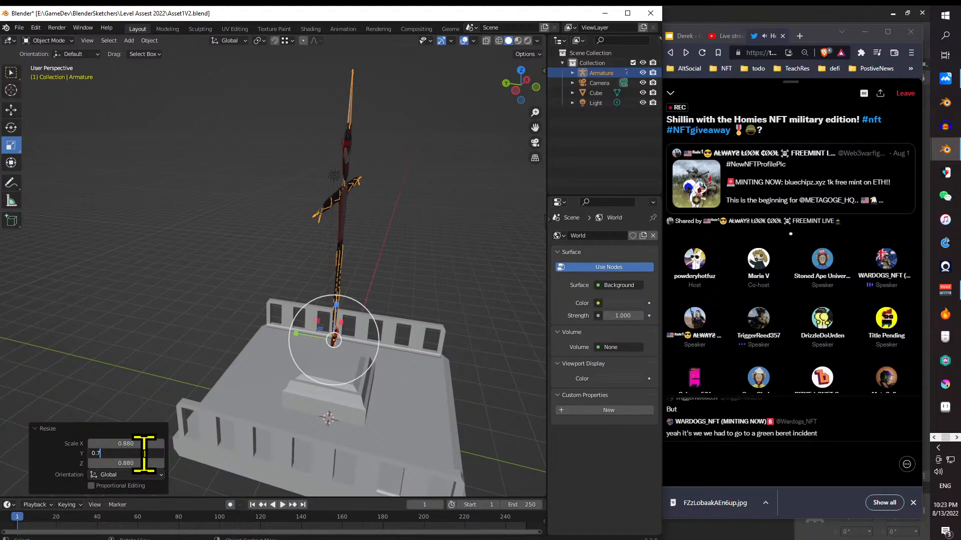
type("5")
key("Return")
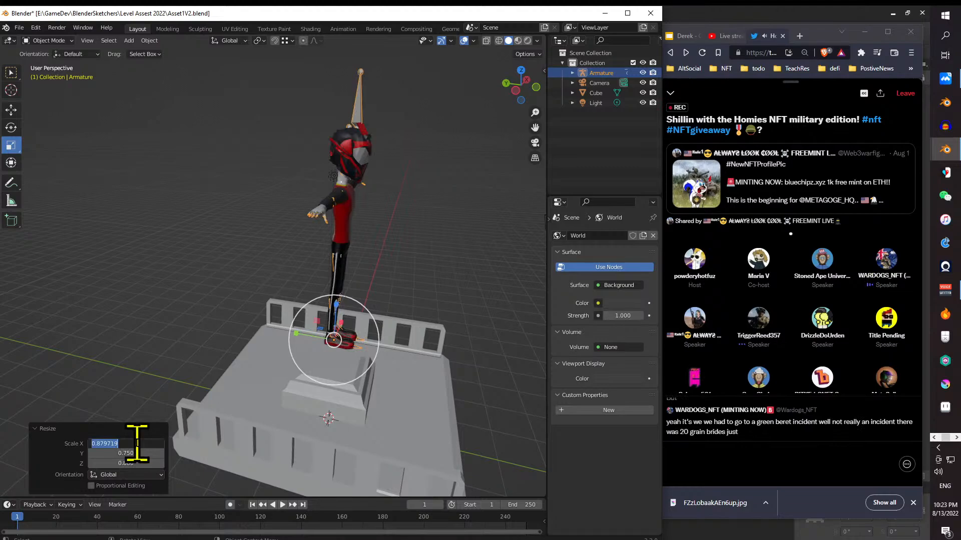
key("BackSpace")
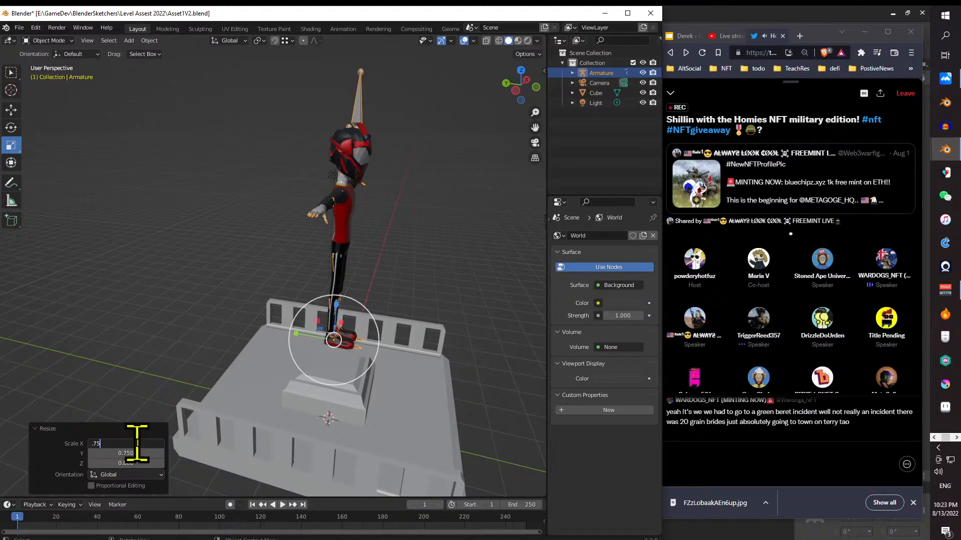
type(".75")
key("Return")
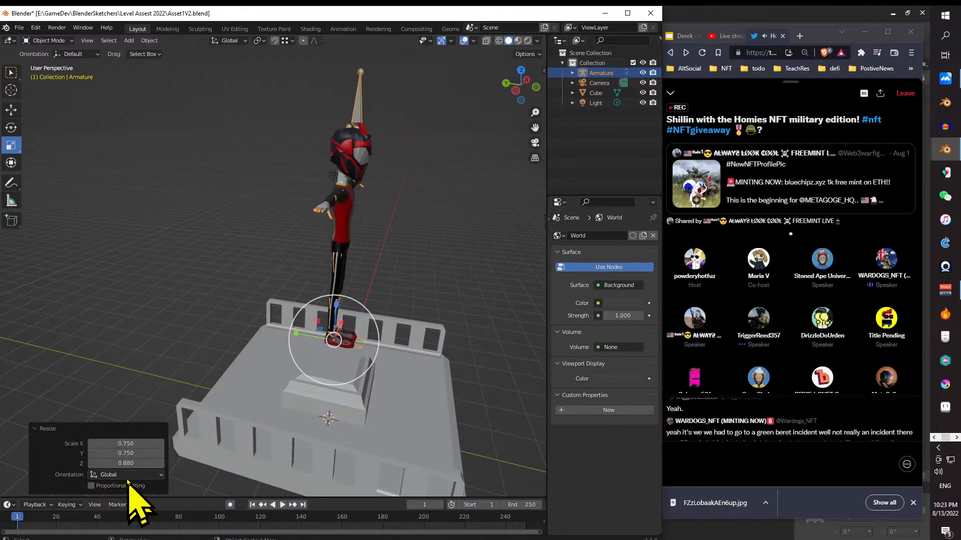
key("BackSpace")
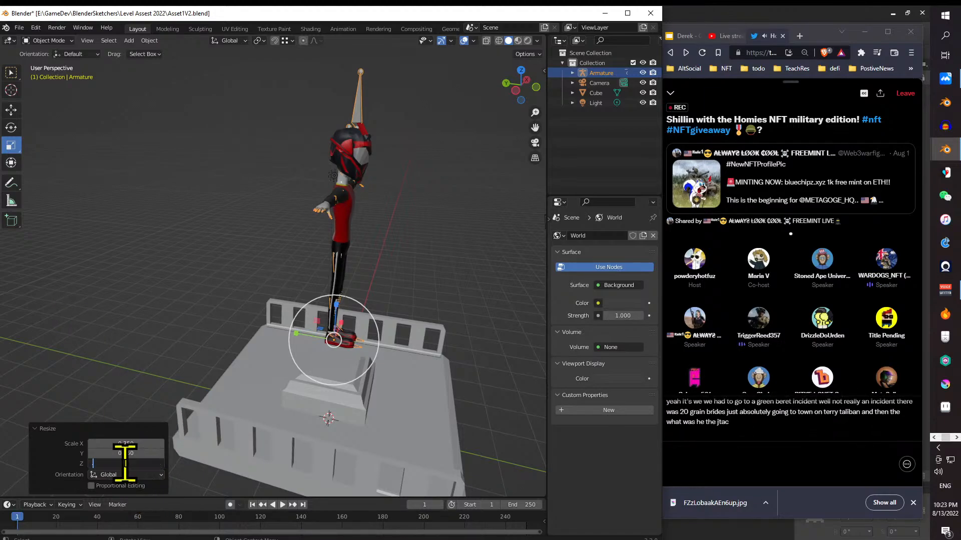
type(".75")
key("Return")
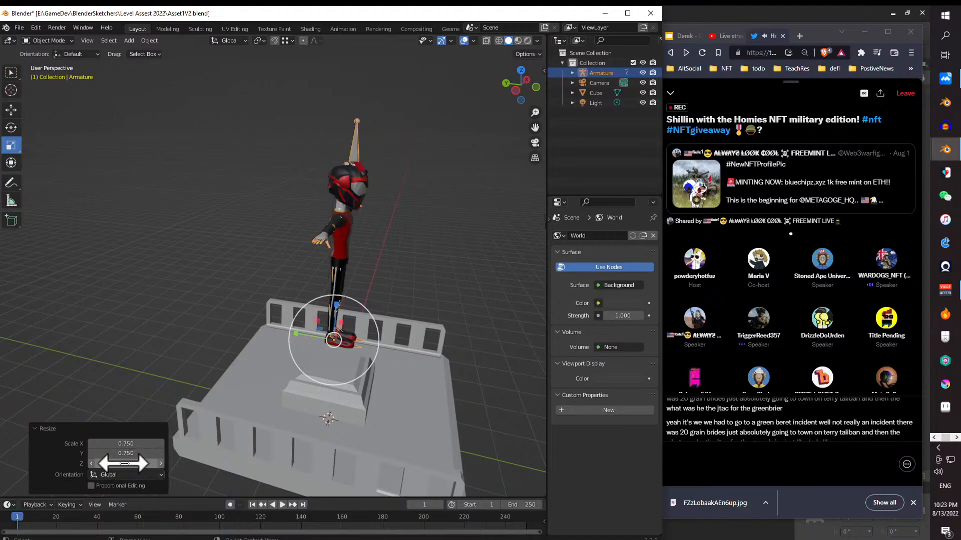
- Set the armature's X, Y and Z scale factors to 0.5
left_click_drag(294, 234, 225, 270)
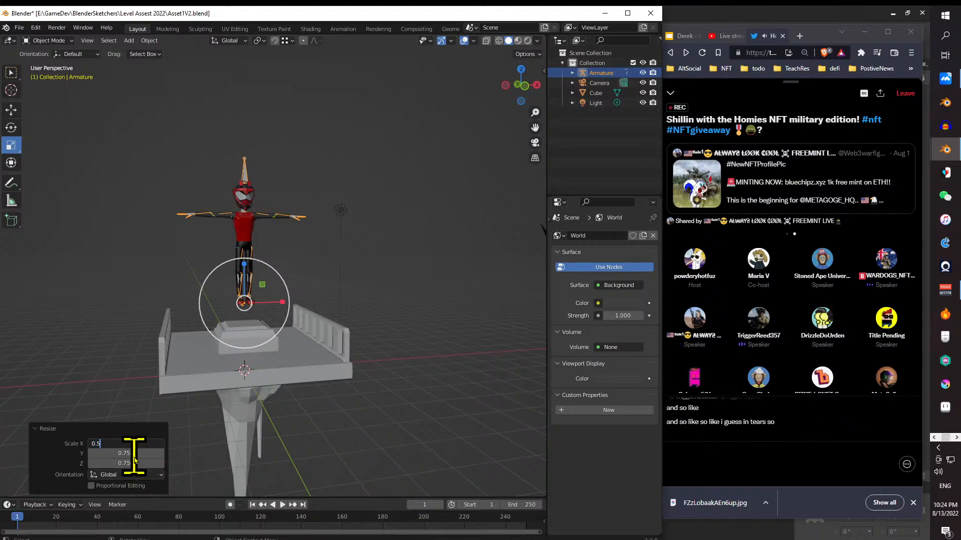
key("Return")
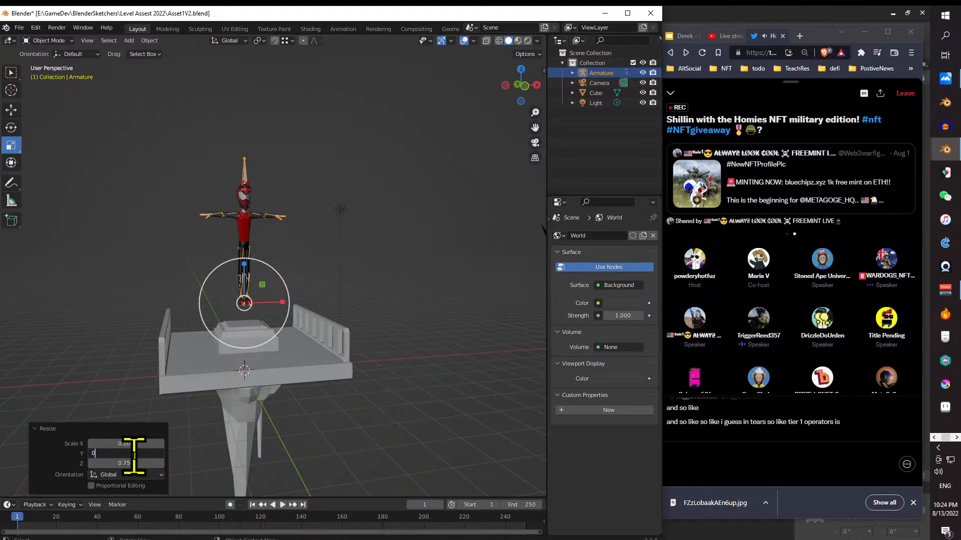
left_click(134, 456)
type("0.6")
key("BackSpace")
type("5")
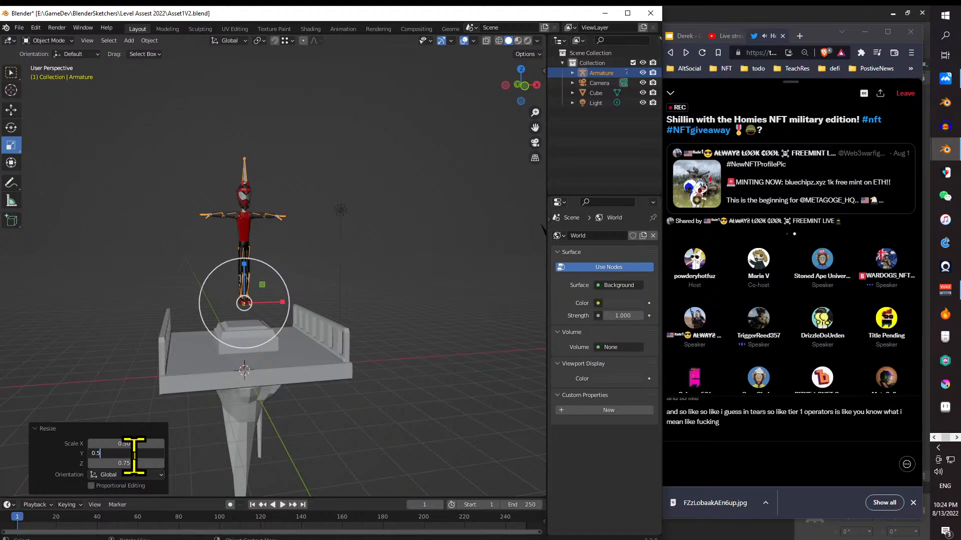
key("Return")
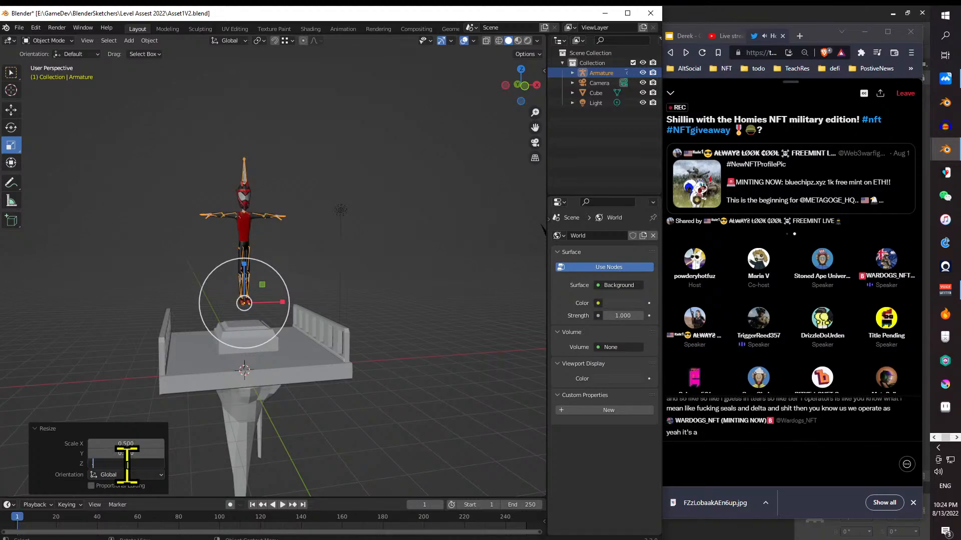
type("0.5")
key("Return")
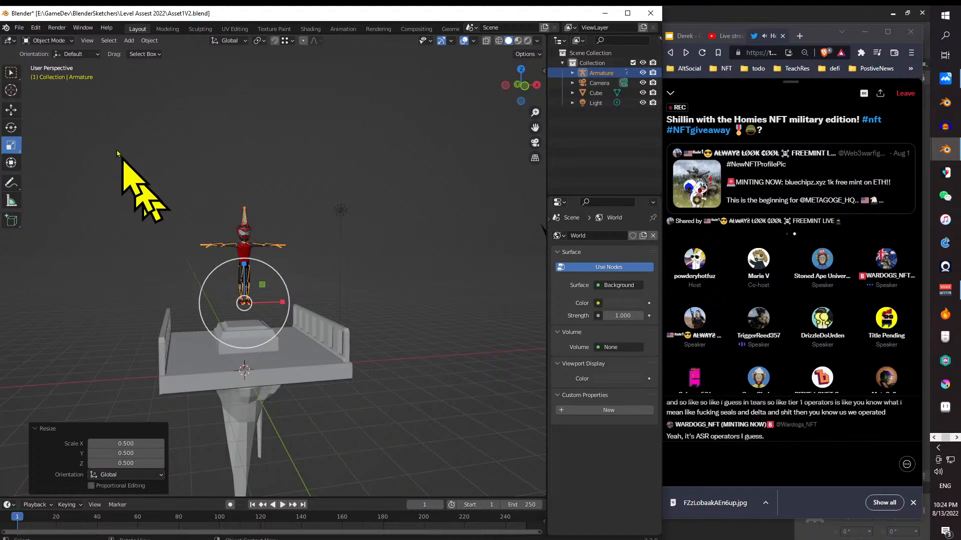
- Move the armature off the pedestal and lower it by about 0.18 onto the platform's floor beside it
left_click_drag(306, 206, 340, 211)
left_click_drag(233, 262, 189, 404)
left_click_drag(238, 342, 264, 366)
mouse_move(295, 357)
left_mouse_down()
mouse_move(375, 290)
mouse_move(305, 328)
mouse_move(306, 369)
left_mouse_up()
- Shift the armature by about -0.09 along X, closer to the pedestal
scroll(329, 316, "up", 4)
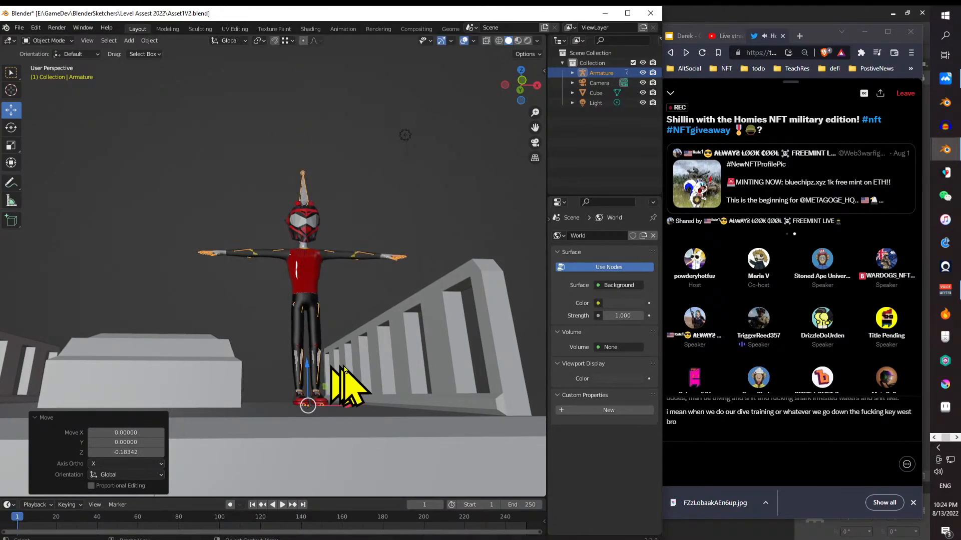
left_click_drag(382, 268, 374, 290)
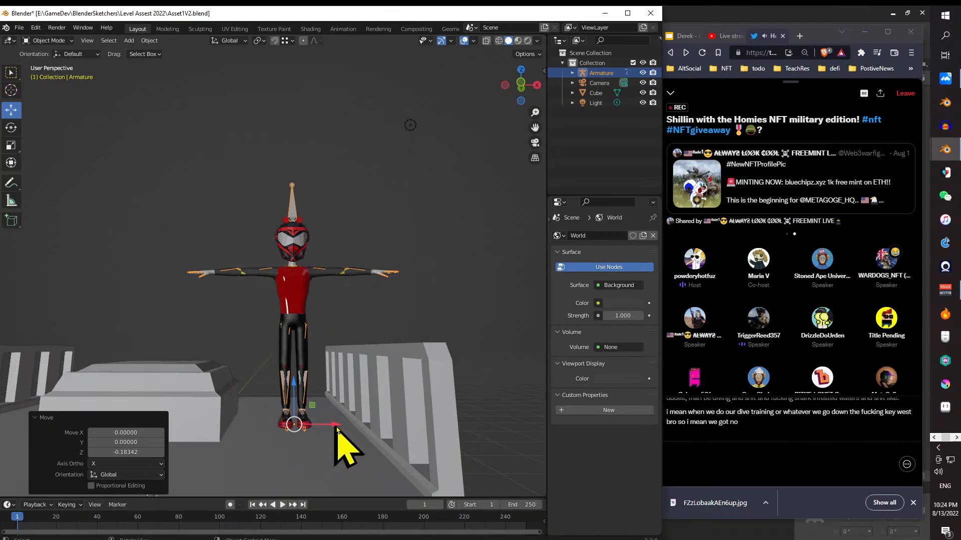
left_click_drag(339, 425, 329, 425)
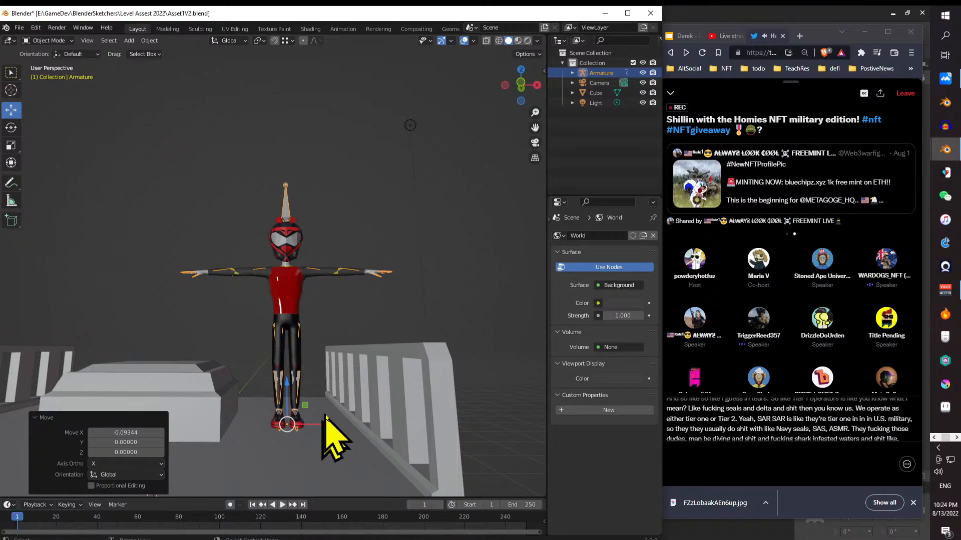
- Lower the armature by about 0.02 to meet the platform's floor beside the pedestal
left_click_drag(322, 409, 281, 402)
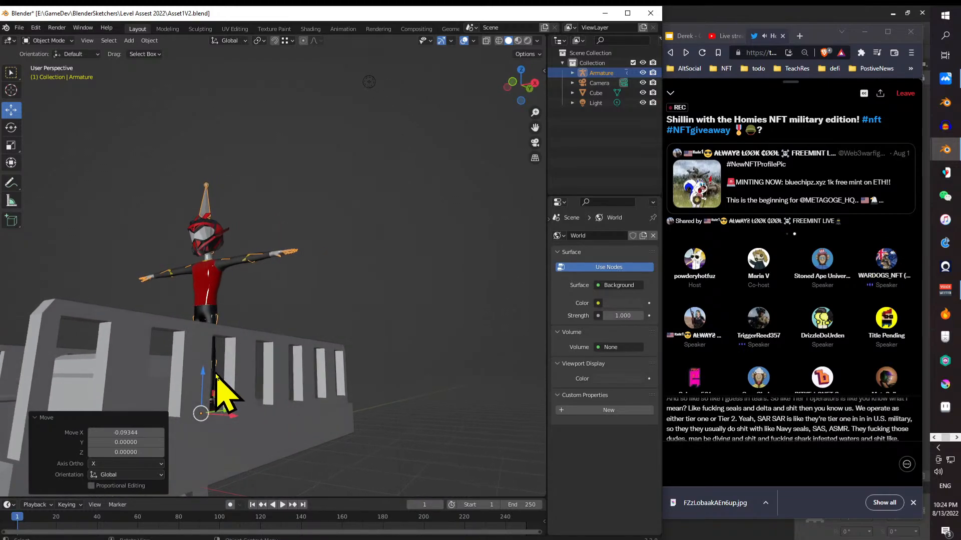
left_click_drag(203, 376, 262, 378)
scroll(283, 368, "down", 5)
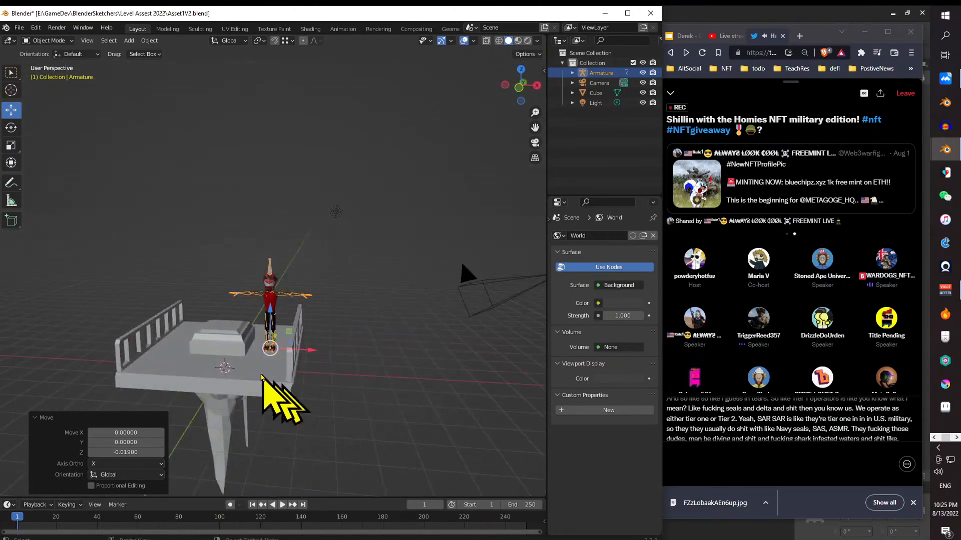
left_click(61, 43)
left_click(48, 63)
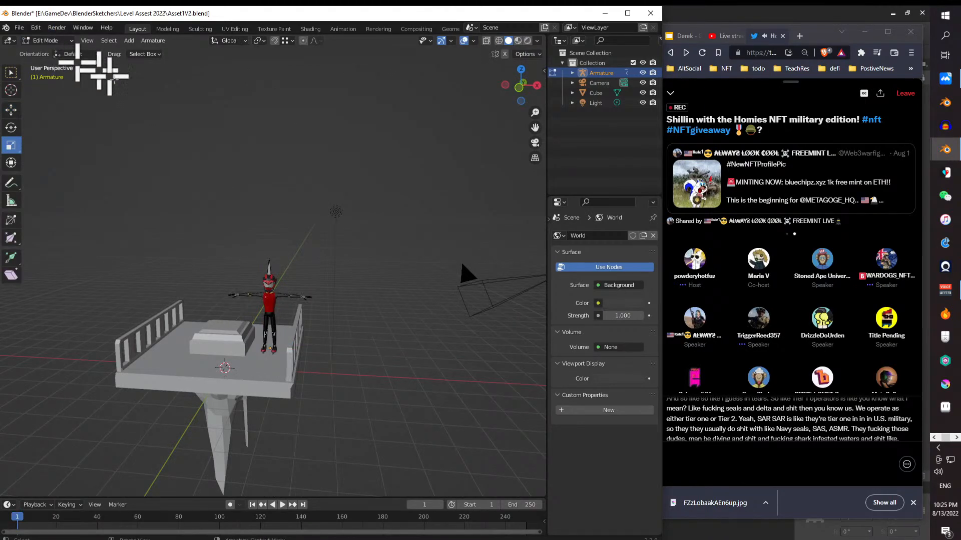
left_click(270, 338)
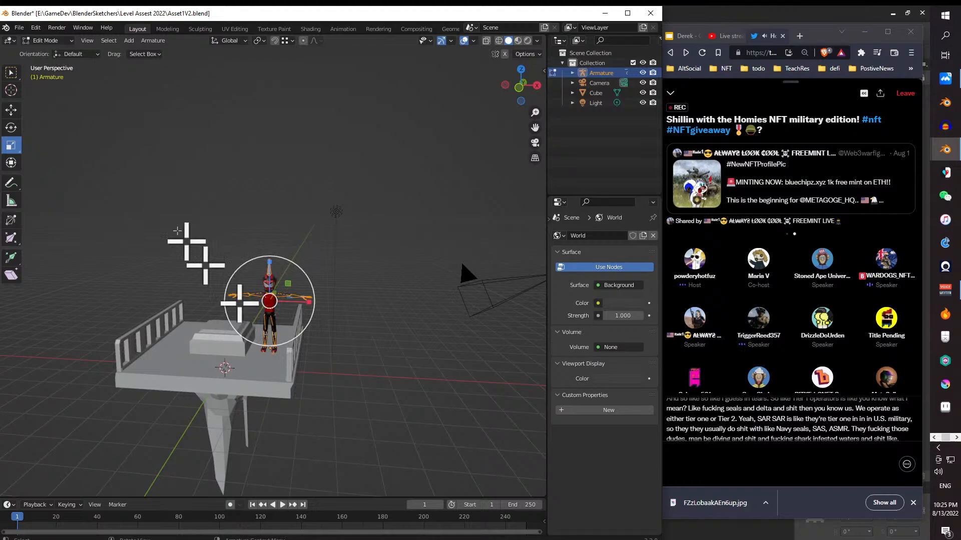
left_click(63, 43)
left_click(60, 40)
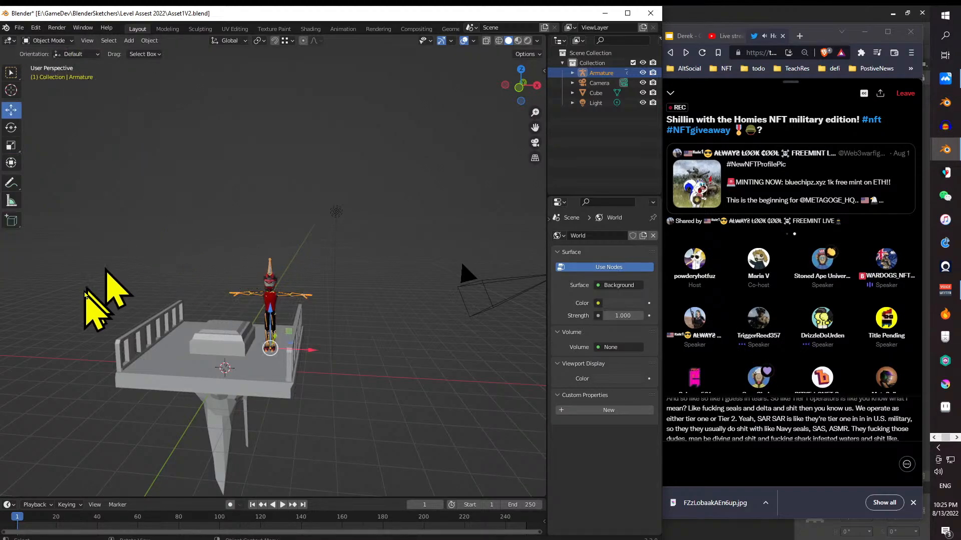
- Scale the armature by about 0.9 along X and Z
left_click_drag(86, 294, 134, 280)
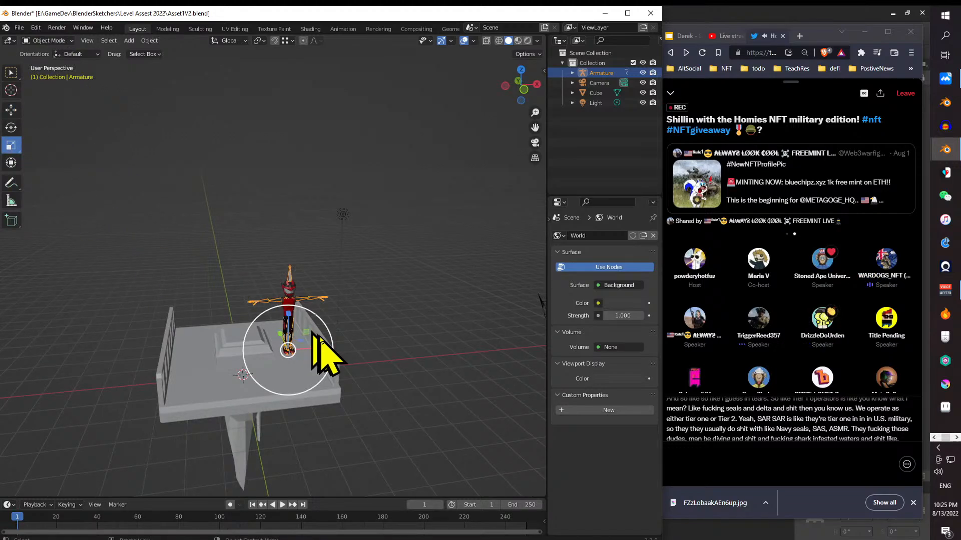
left_click_drag(307, 339, 304, 338)
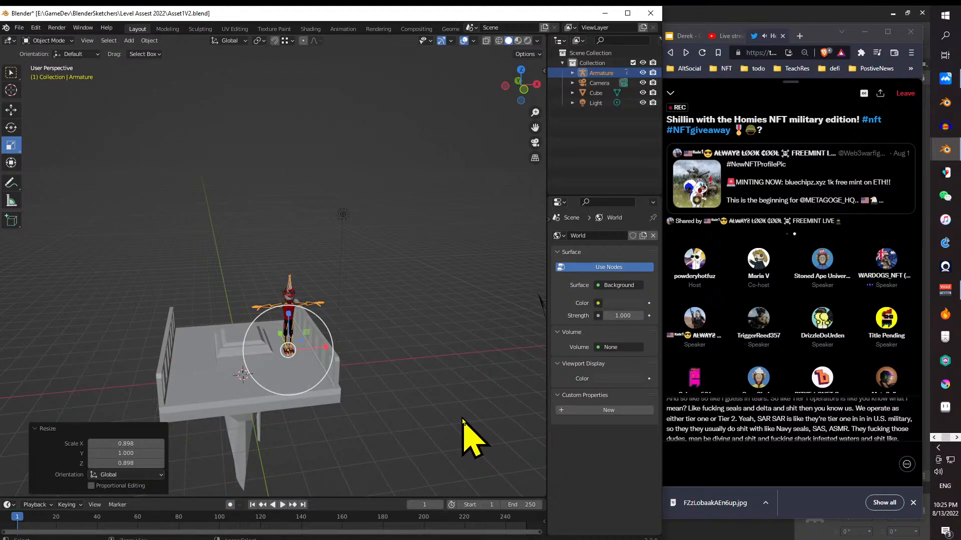
- Undo the armature's resizes and moves back to the full-size character standing on the pedestal
key("ctrl+z")
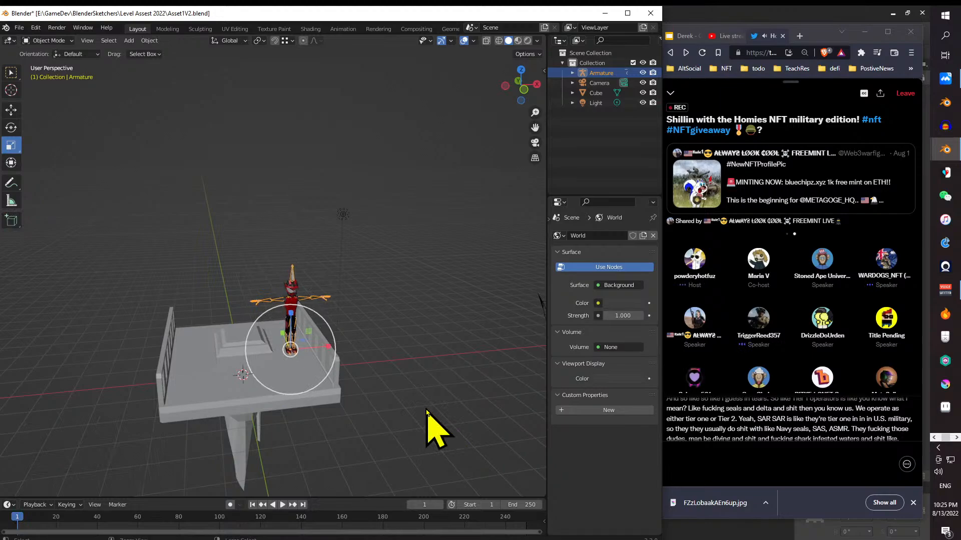
key("ctrl+z")
key("ctrl+z")
key("ctrl+z")
- Try to resize the Body mesh with an X scale factor of 0.25, and undo the resize
mouse_move(310, 331)
left_mouse_down()
mouse_move(249, 330)
mouse_move(307, 354)
mouse_move(294, 338)
left_mouse_up()
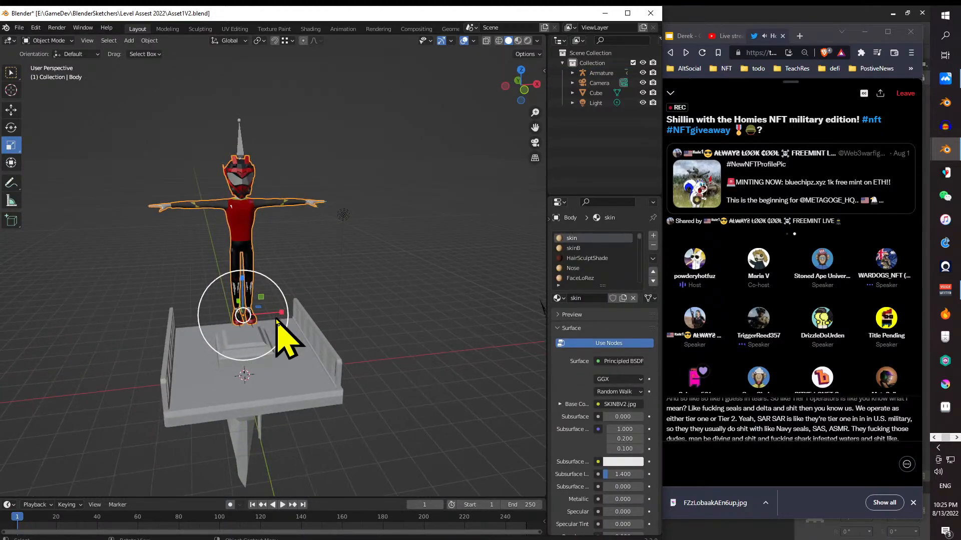
left_click_drag(261, 299, 273, 318)
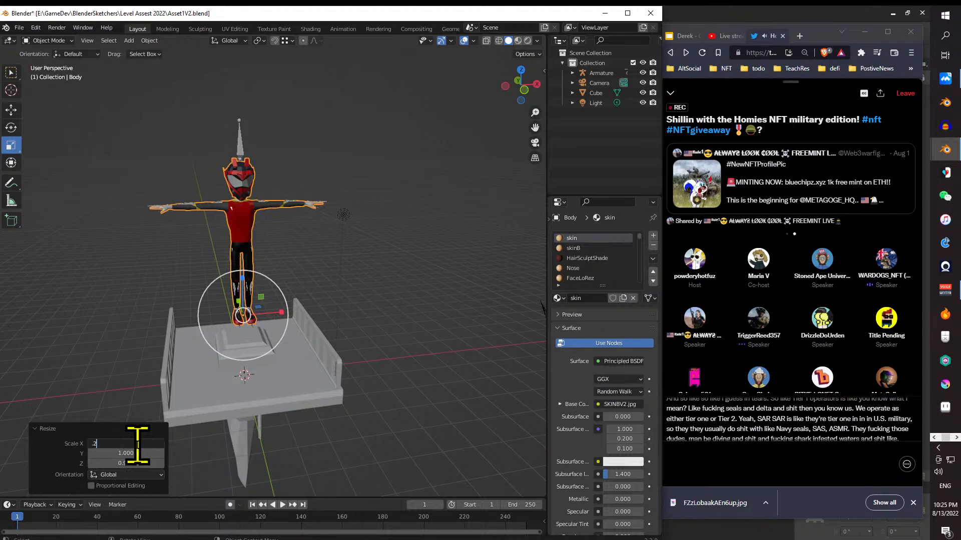
left_click(138, 444)
type(".25")
key("Return")
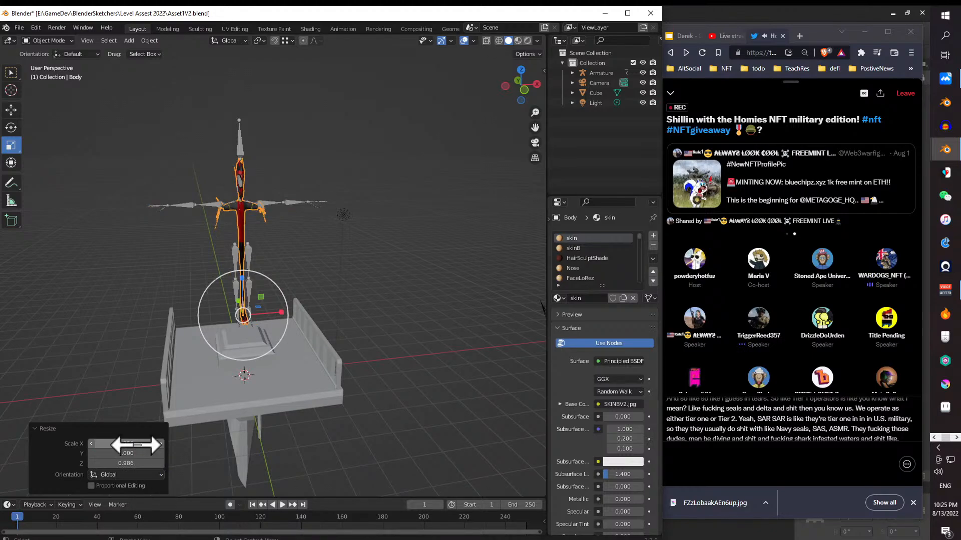
key("ctrl+z")
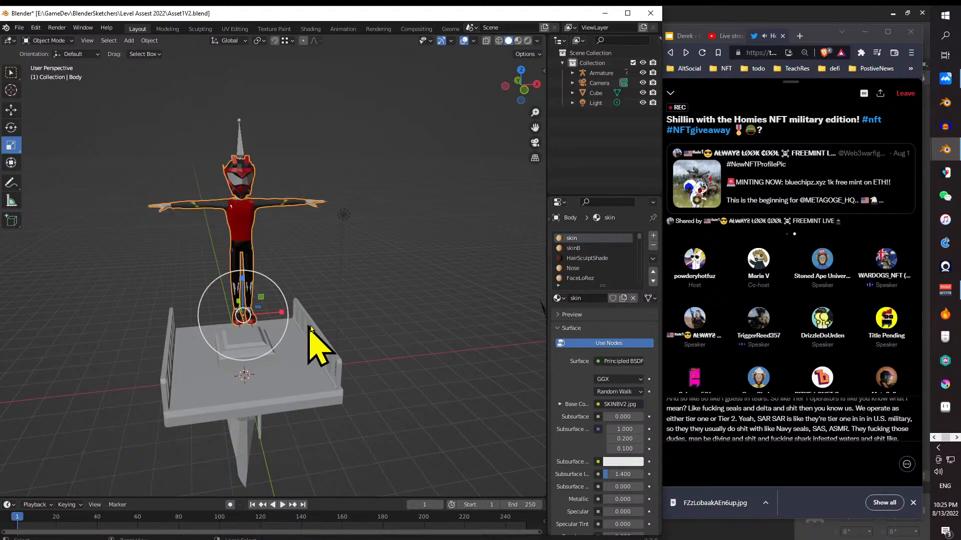
- Select the Armature instead of the Body mesh and save the Asset1V2 file
left_click(363, 315)
left_click_drag(311, 293, 286, 235)
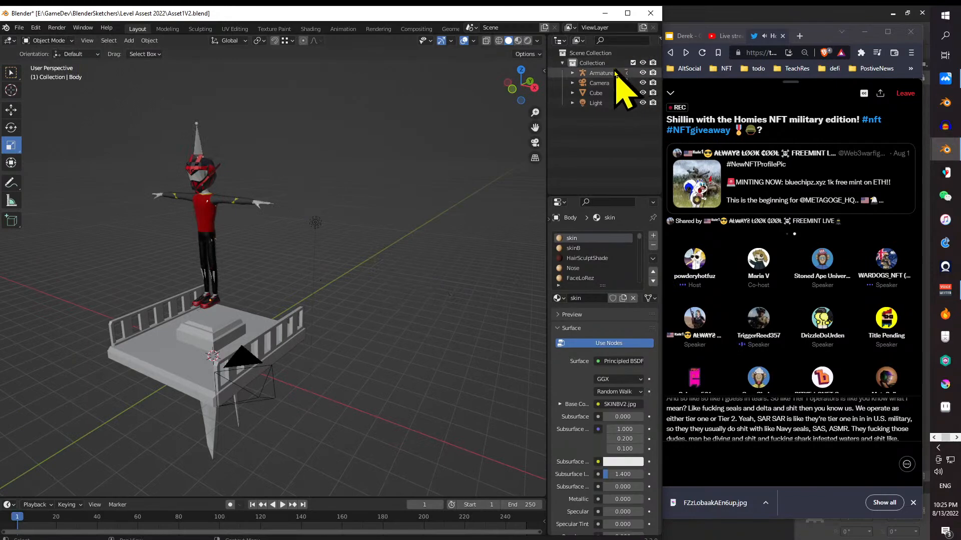
left_click(632, 73)
key("ctrl+s")
- Resize the armature with X, Y and Z scale factors of 0.25
left_click_drag(234, 253, 234, 306)
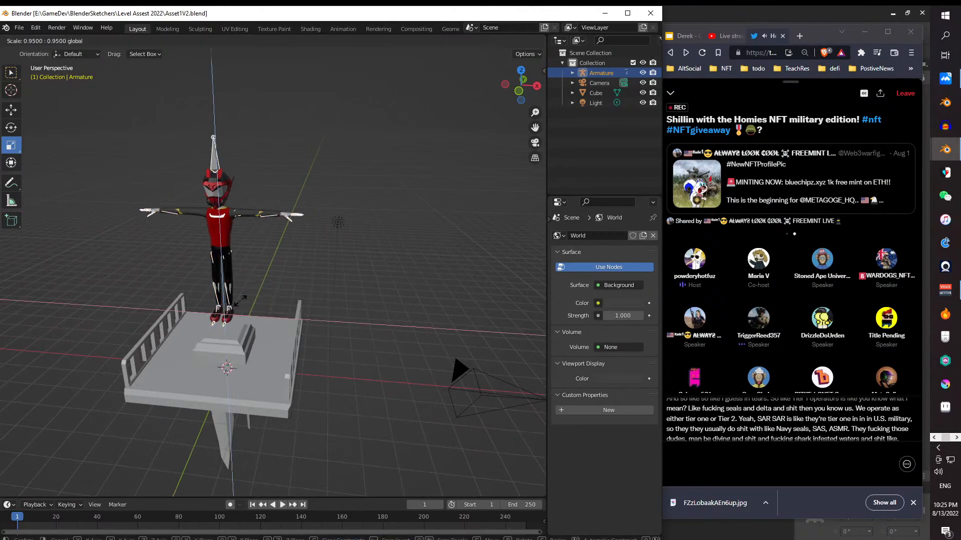
left_click(144, 443)
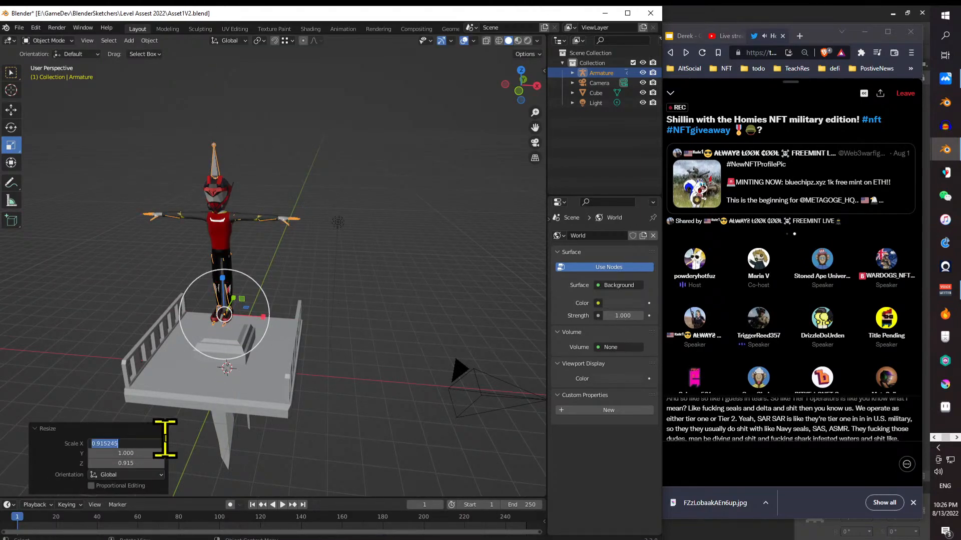
type(".25")
key("Return")
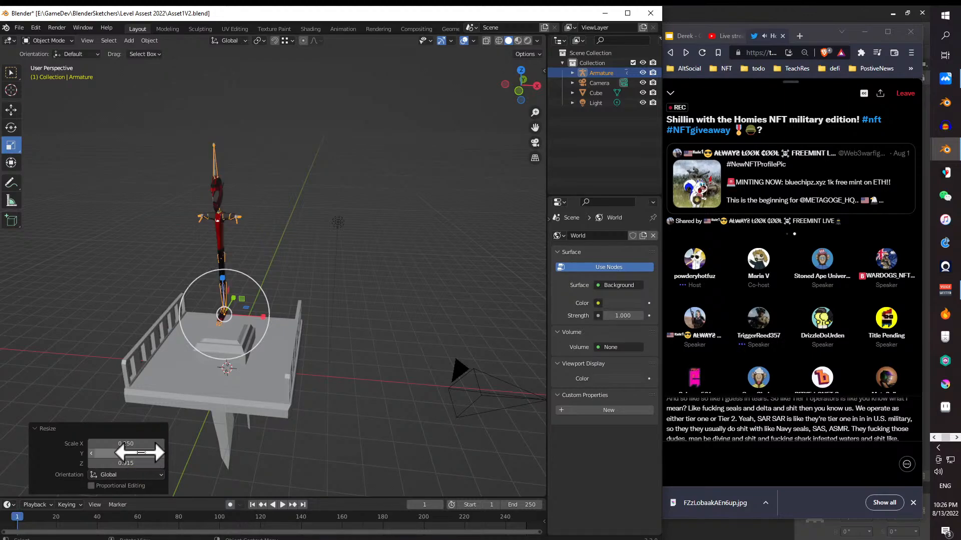
left_click(156, 452)
type(".25")
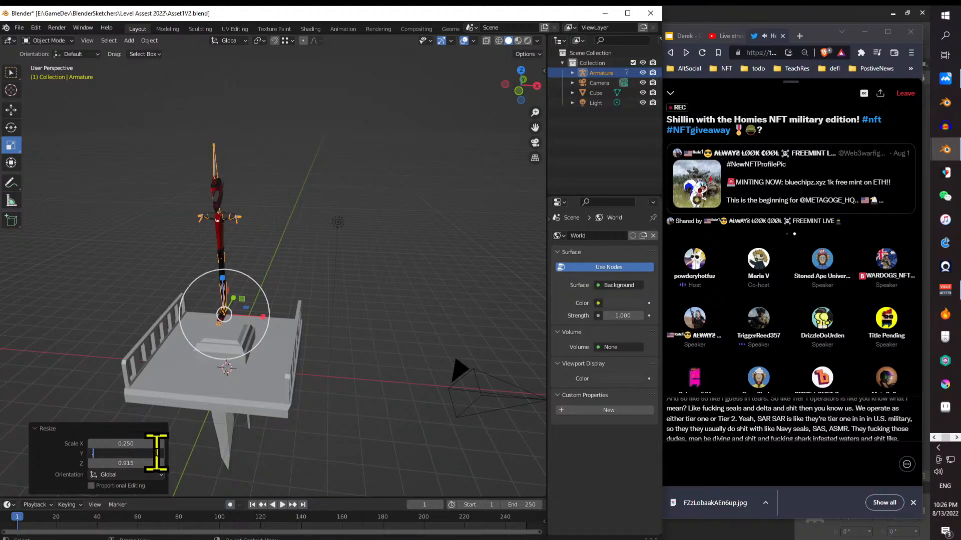
key("Return")
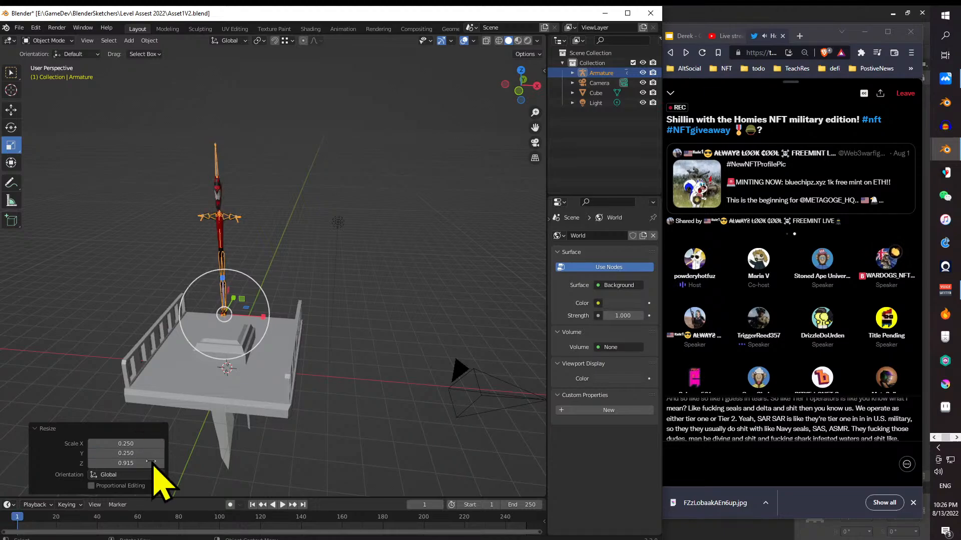
left_click(144, 462)
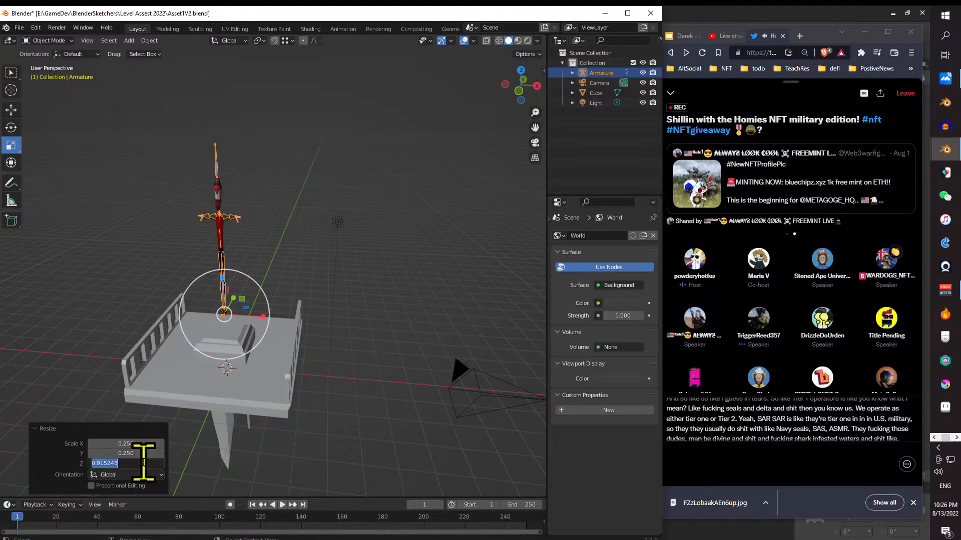
type(".25")
key("Return")
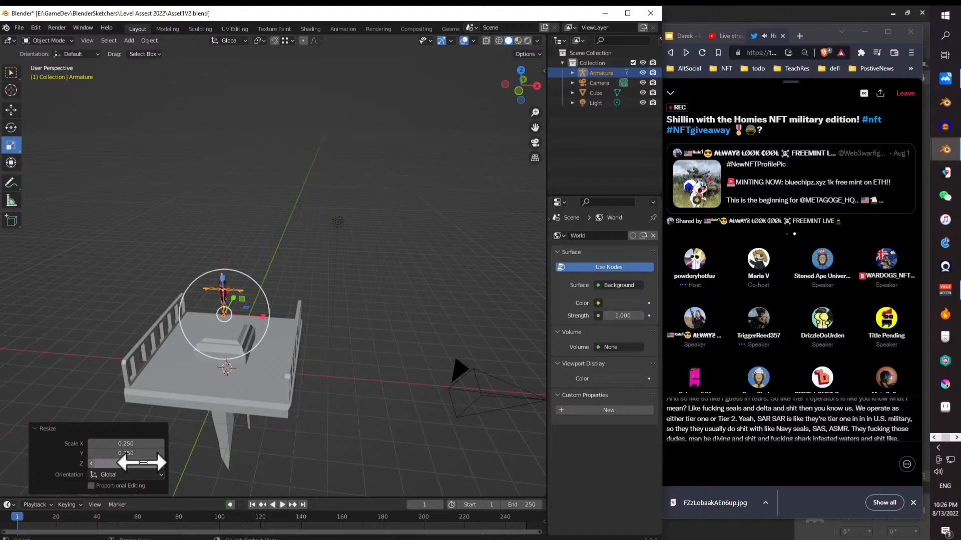
scroll(240, 280, "up", 6)
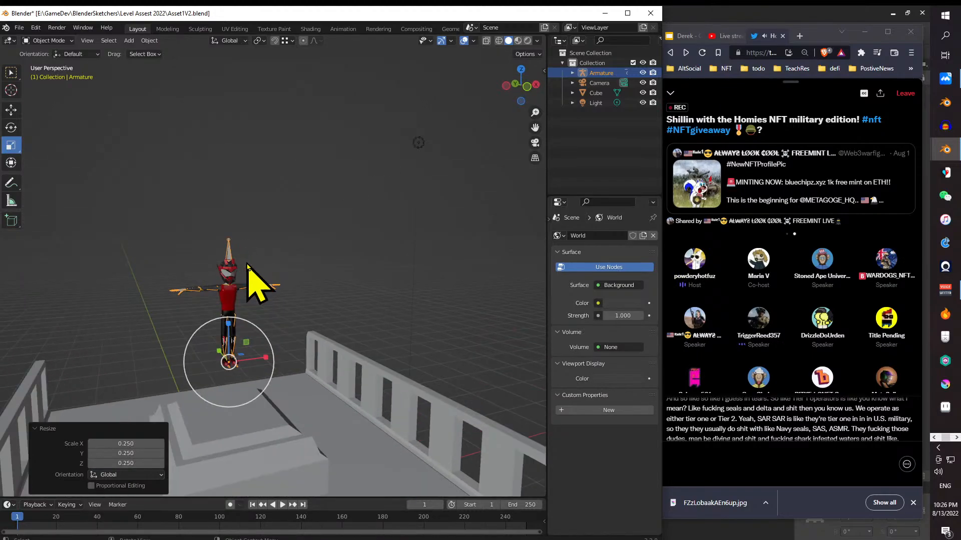
left_click_drag(250, 257, 229, 244)
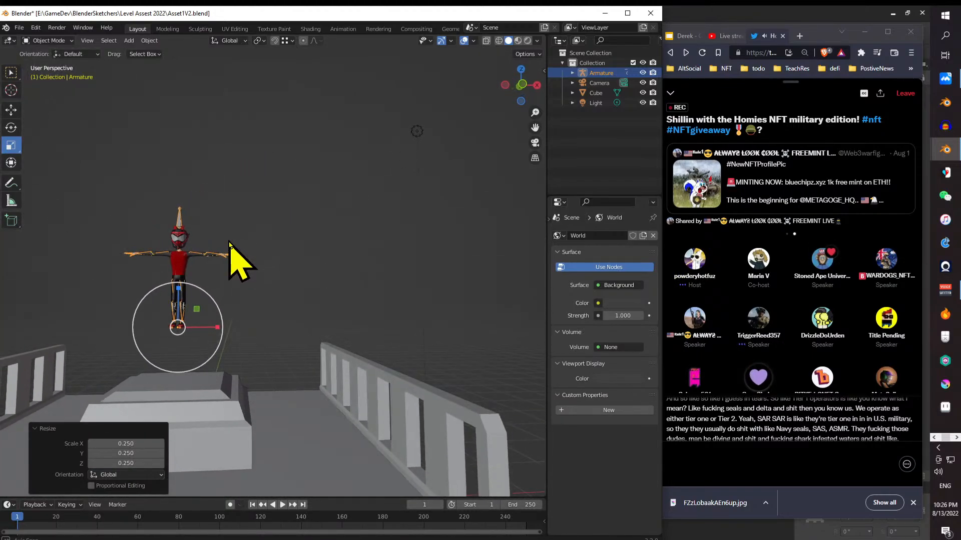
left_click_drag(341, 271, 260, 279)
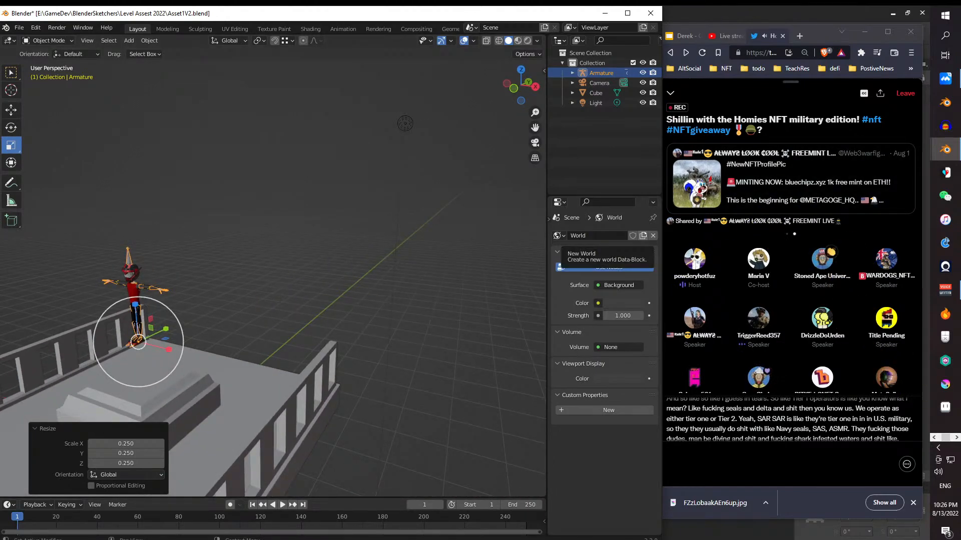
key("alt+Tab")
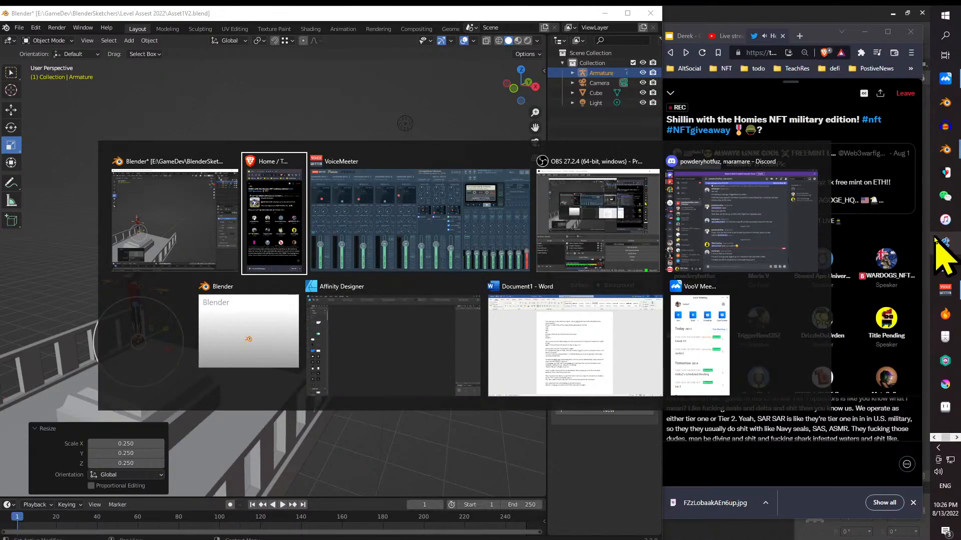
key("alt+Tab")
key("alt+Tab")
key("alt+Tab")
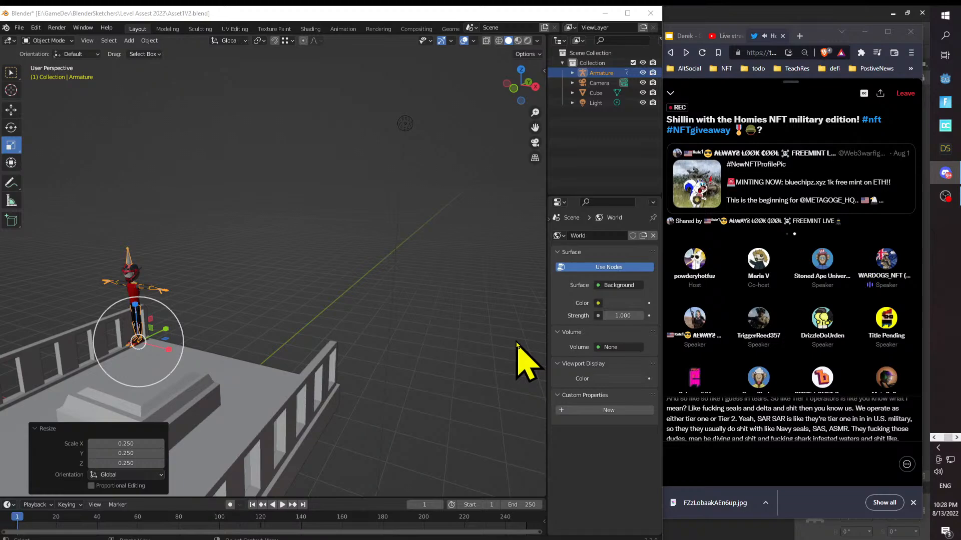
- Move the armature off the pedestal along X by about 1.4 plus 0.31 and lower it onto the platform's floor
left_click_drag(315, 264, 368, 245)
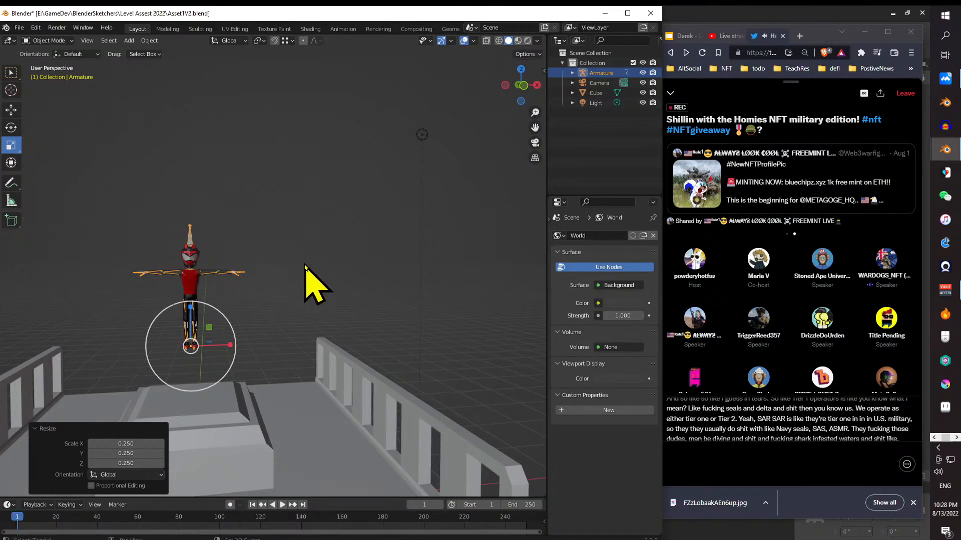
left_click_drag(305, 265, 350, 205)
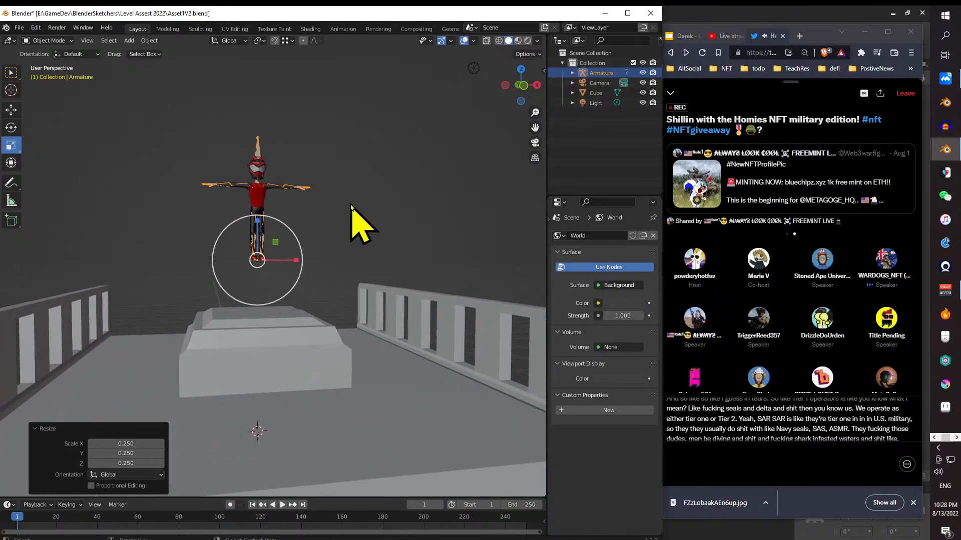
left_click(11, 110)
left_click_drag(397, 272, 380, 289)
left_click_drag(378, 288, 321, 289)
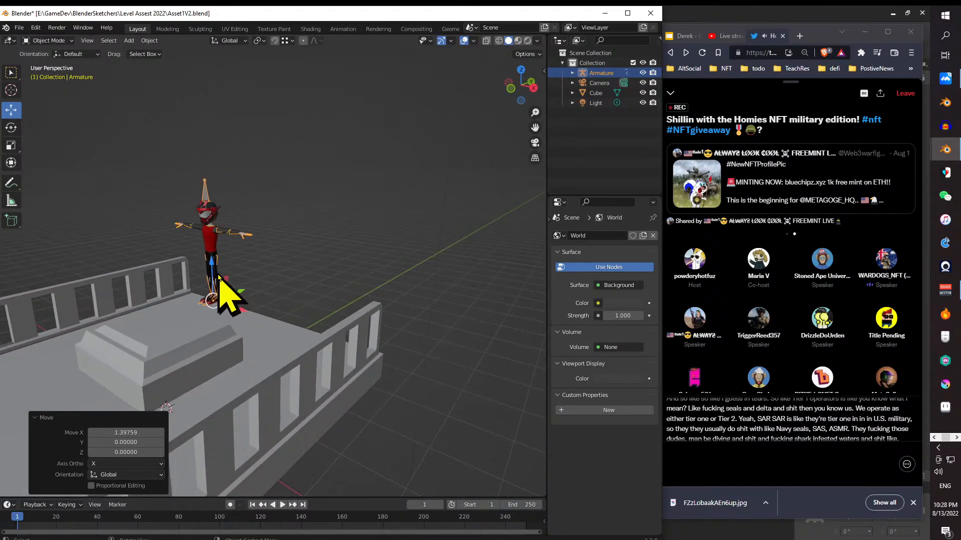
left_click_drag(219, 277, 396, 395)
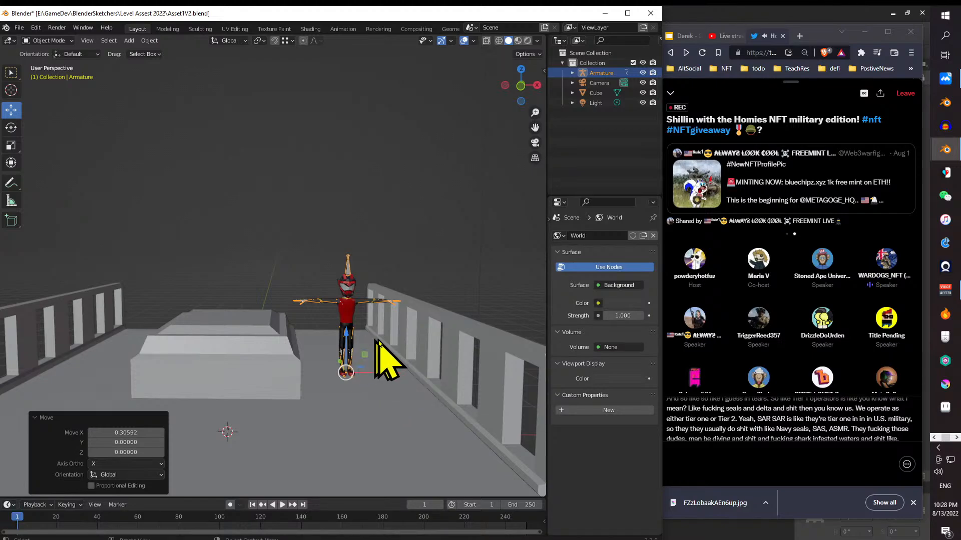
- Examine the armature's size beside the pedestal and railing and how its feet meet the platform's floor
left_click_drag(375, 337, 228, 405)
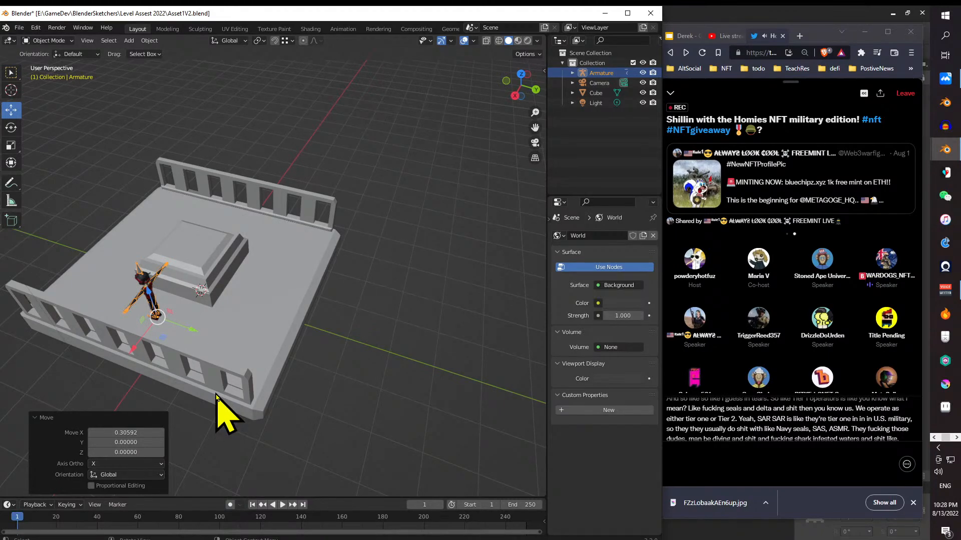
left_click_drag(135, 307, 277, 249)
scroll(358, 376, "up", 5)
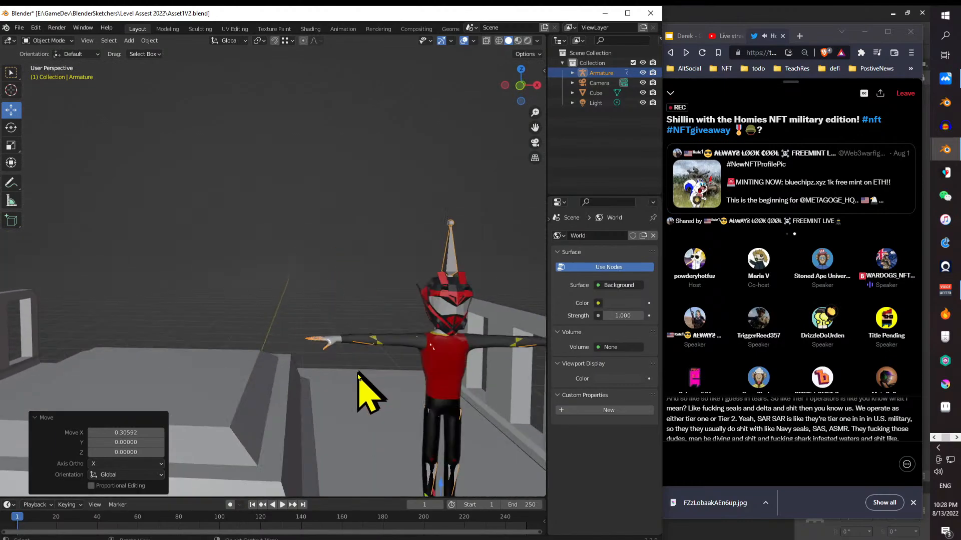
scroll(357, 386, "up", 2)
scroll(354, 375, "down", 5)
scroll(371, 365, "up", 6)
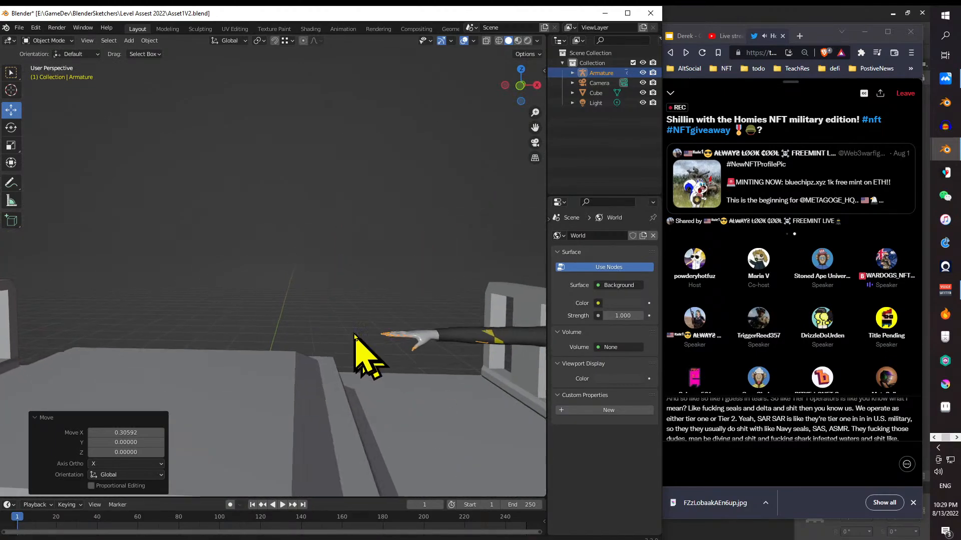
scroll(279, 289, "down", 4)
scroll(272, 268, "up", 3)
scroll(311, 250, "up", 5)
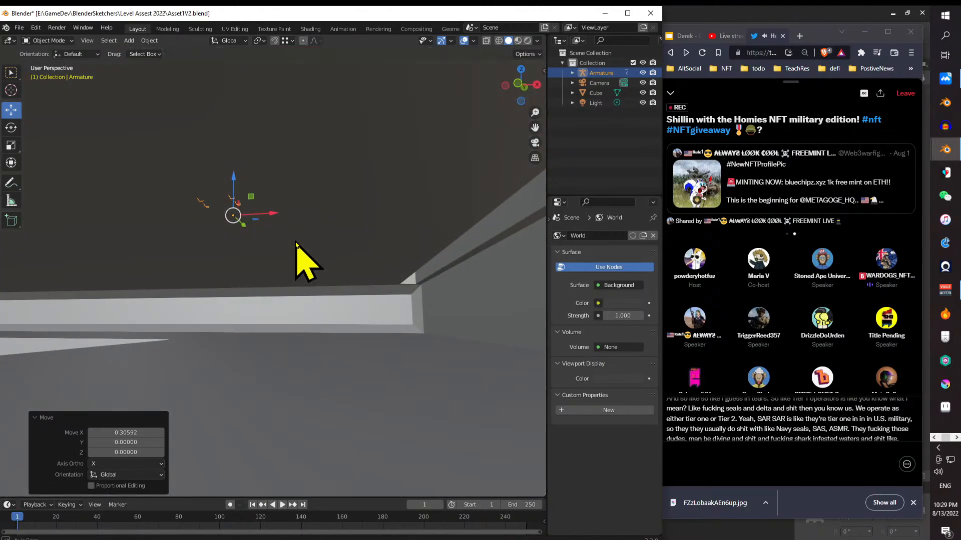
scroll(295, 244, "down", 5)
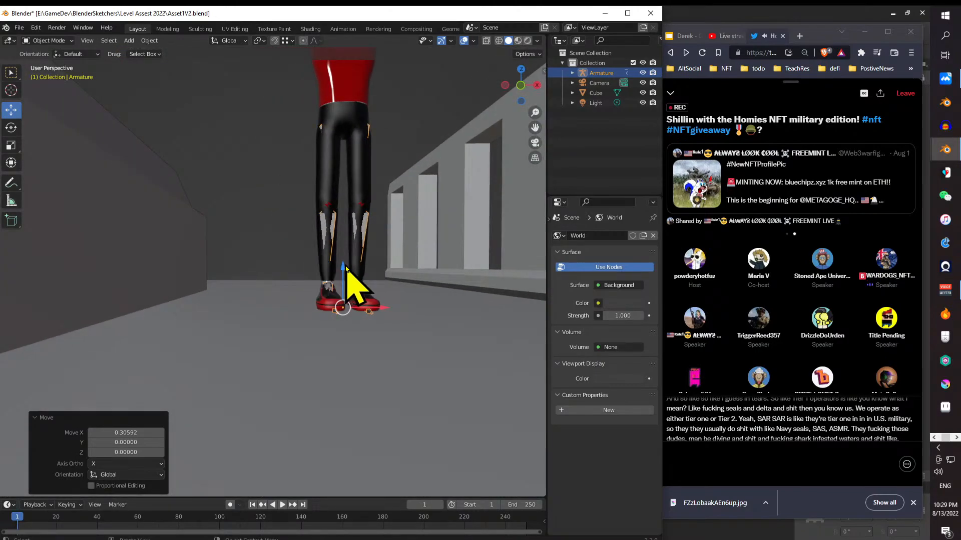
left_click_drag(344, 268, 344, 265)
left_click_drag(393, 326, 353, 333)
left_click_drag(357, 331, 372, 340)
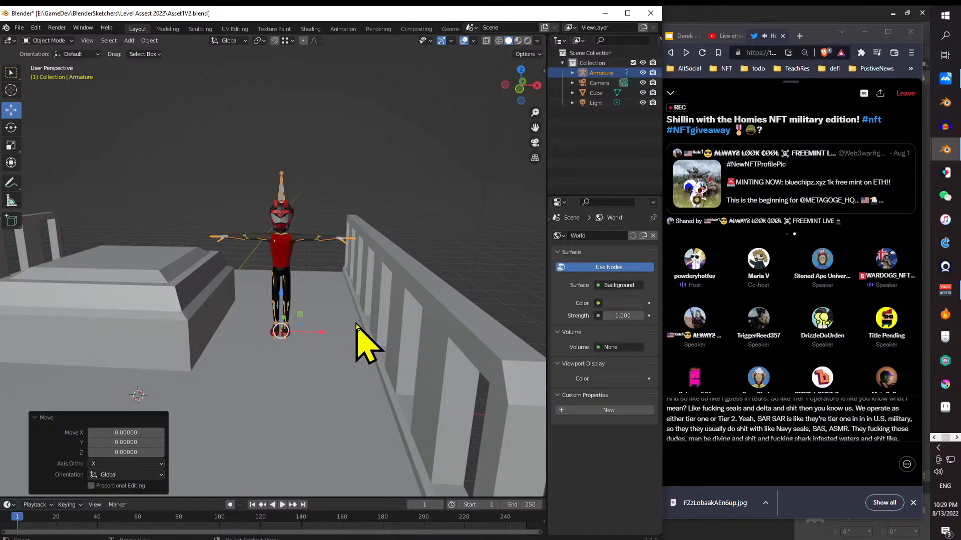
- Inspect the whole platform from several angles and distances, comparing the character's scale with the pedestal, railings and supporting column
left_click_drag(421, 338, 339, 343)
scroll(327, 330, "down", 4)
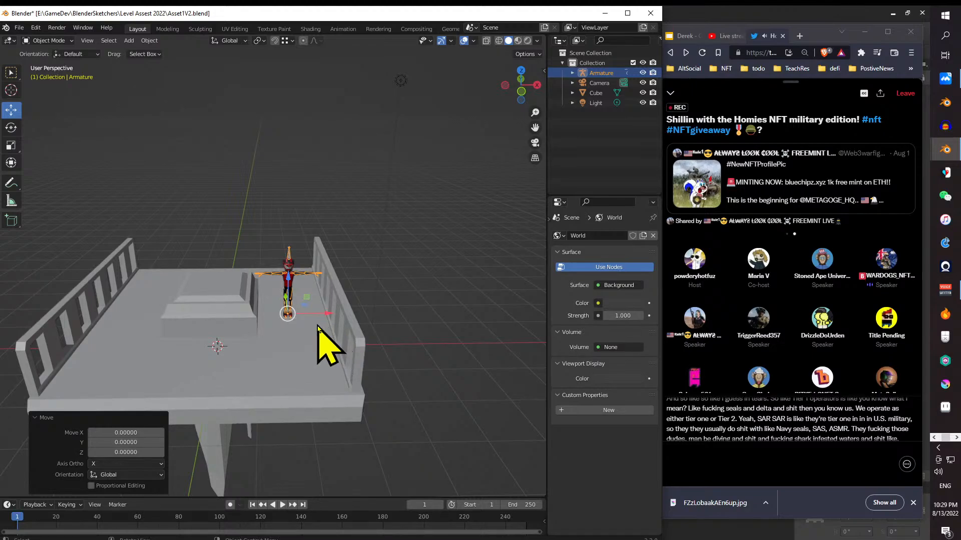
scroll(321, 330, "up", 8)
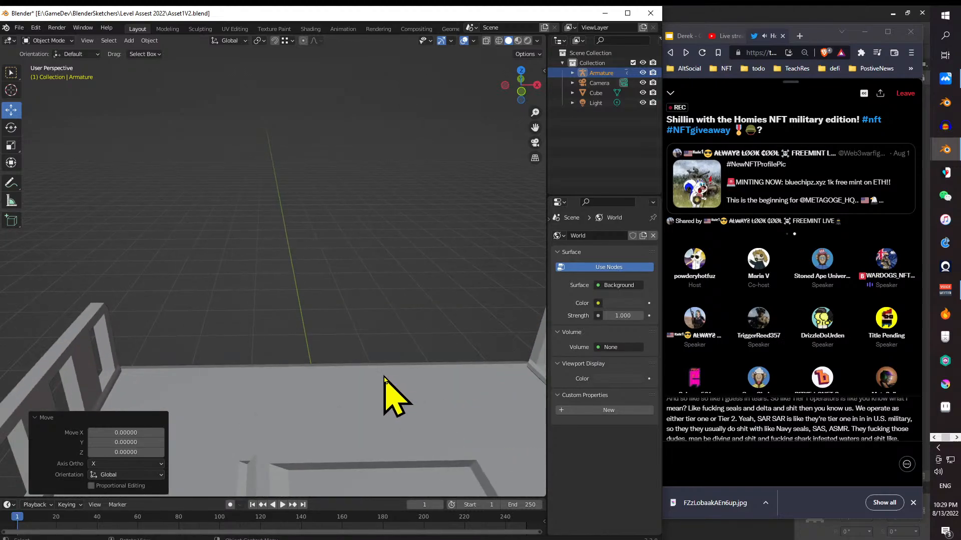
scroll(383, 372, "down", 6)
left_click_drag(395, 367, 386, 323)
left_click_drag(422, 373, 402, 356)
scroll(397, 378, "up", 5)
scroll(389, 372, "down", 6)
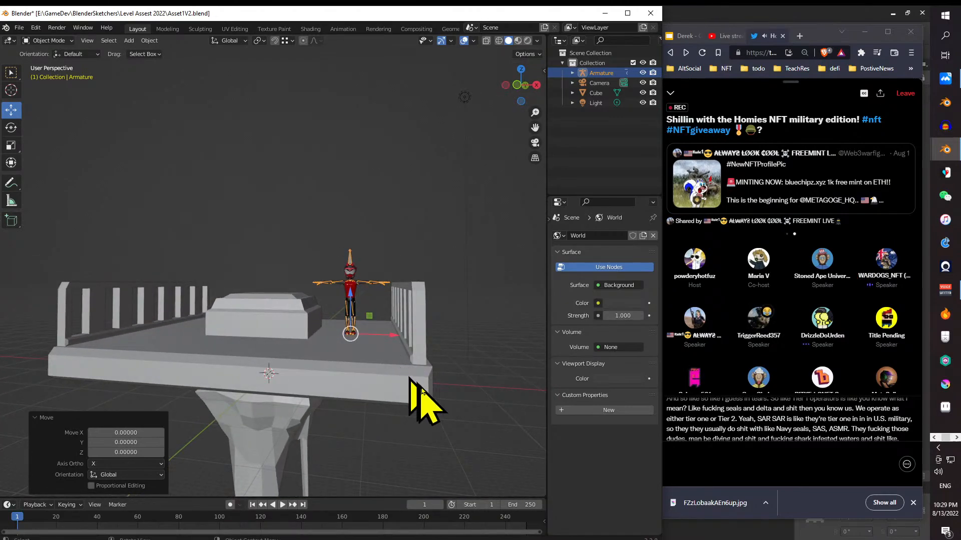
scroll(402, 395, "up", 6)
left_click_drag(398, 395, 341, 368)
left_click_drag(408, 389, 432, 352)
scroll(413, 385, "down", 5)
scroll(412, 379, "up", 8)
scroll(391, 364, "down", 7)
scroll(371, 387, "up", 5)
scroll(347, 376, "up", 3)
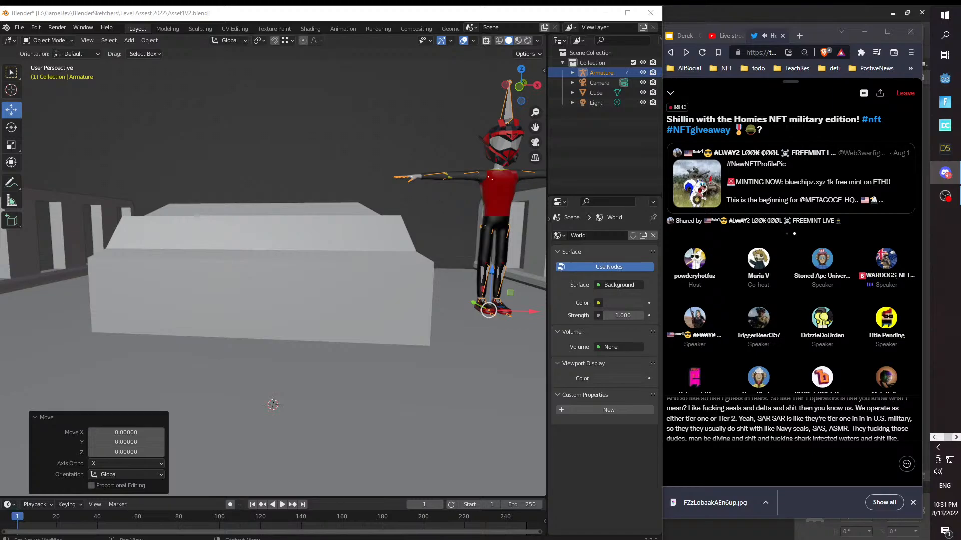
scroll(358, 269, "down", 3)
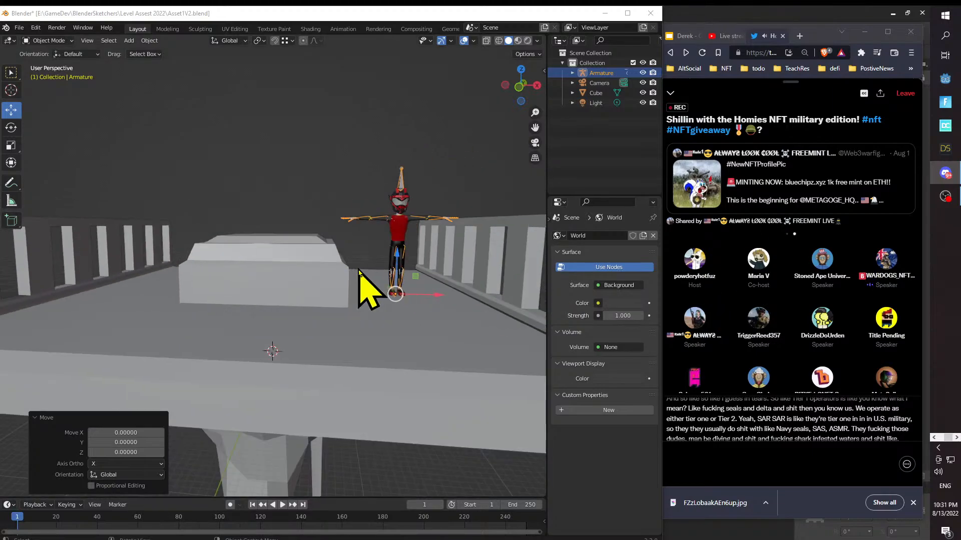
left_click_drag(359, 269, 327, 283)
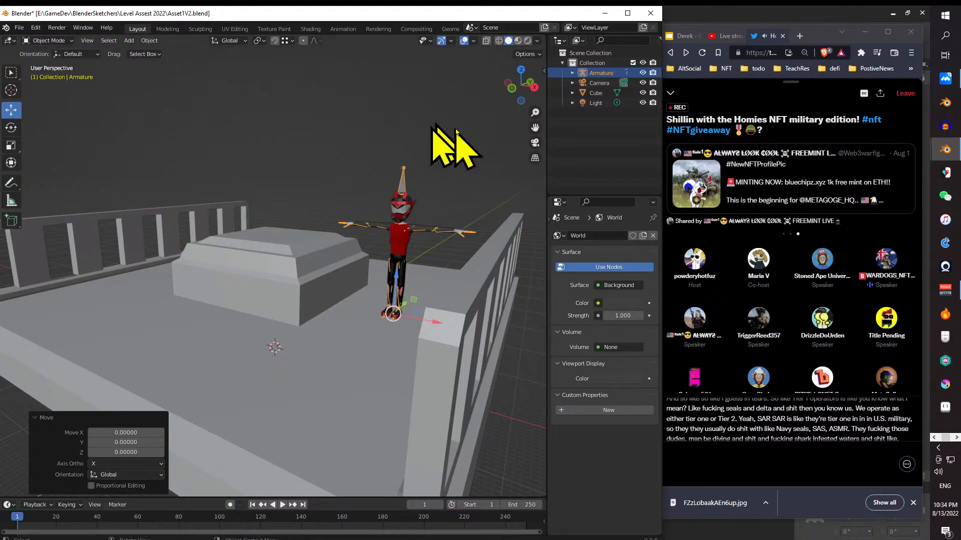
left_click_drag(721, 37, 960, 176)
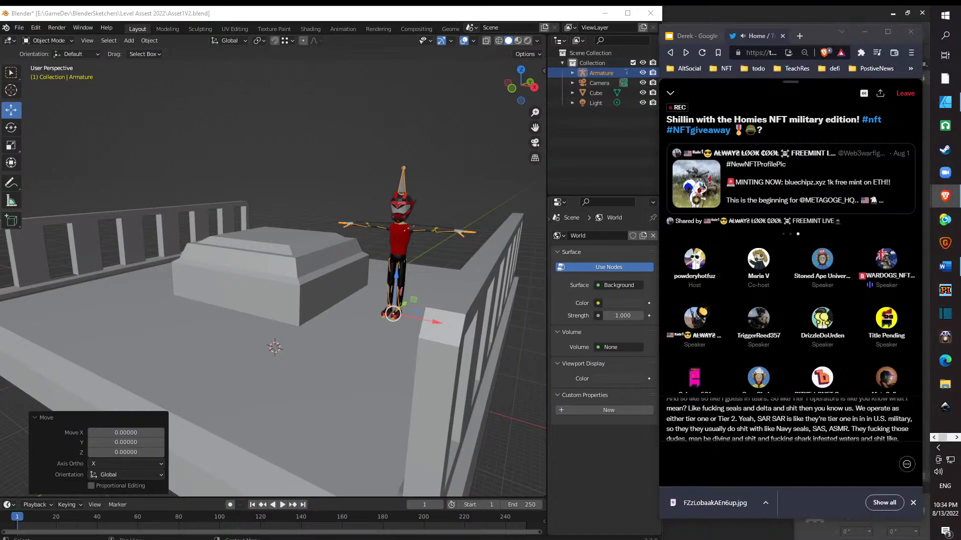
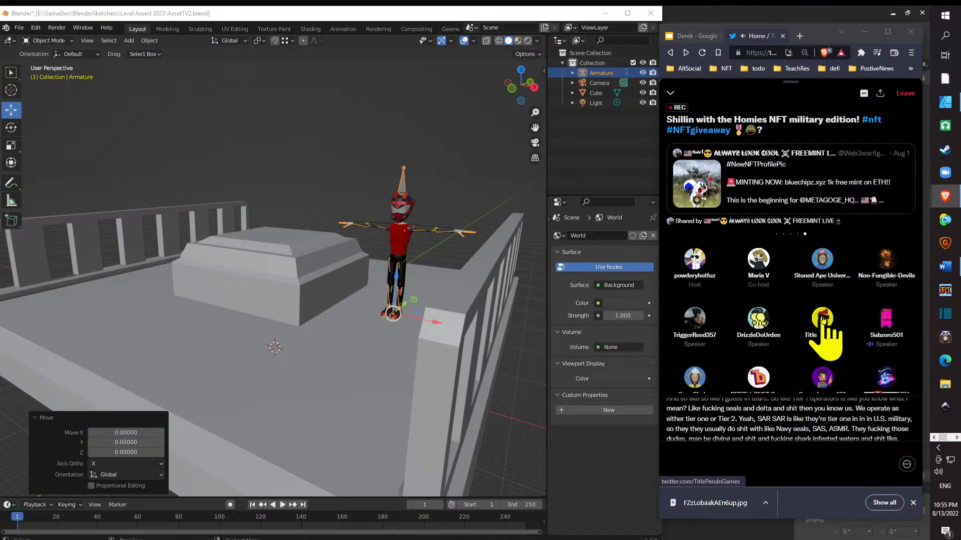
key("alt+Tab")
key("alt+Tab")
key("alt+Tab")
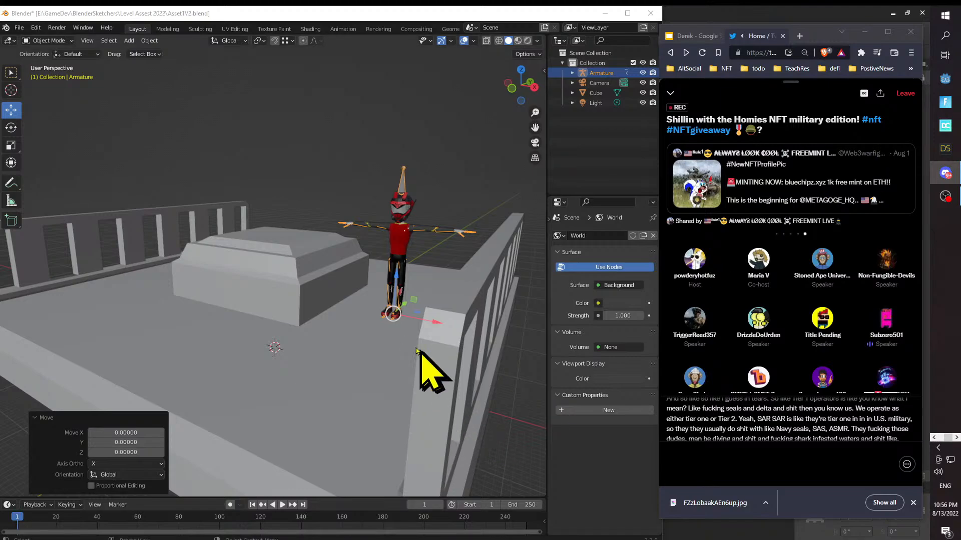
left_click_drag(222, 272, 242, 274)
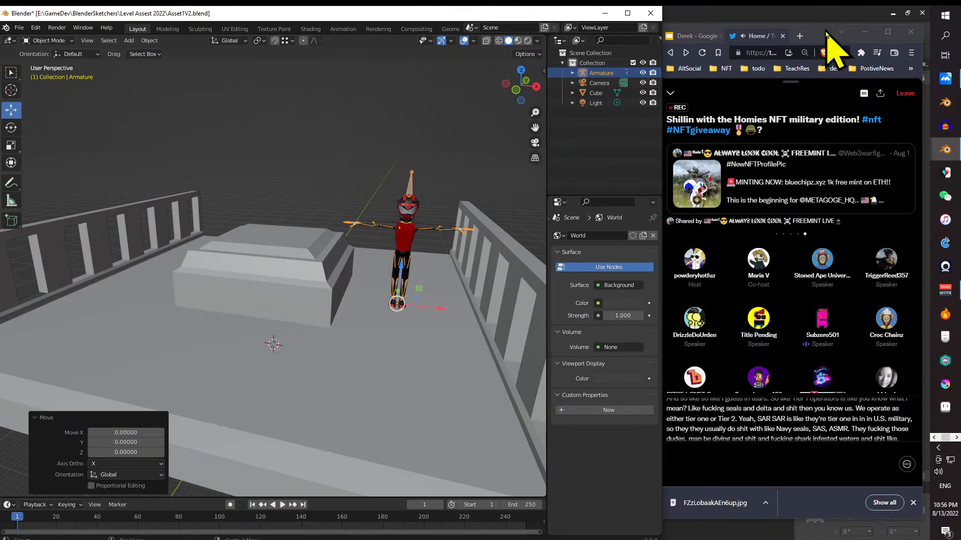
- Raise the browser window to the screen's upper edge and close its Google tab, keeping the Twitter tab
left_click_drag(824, 24, 825, 6)
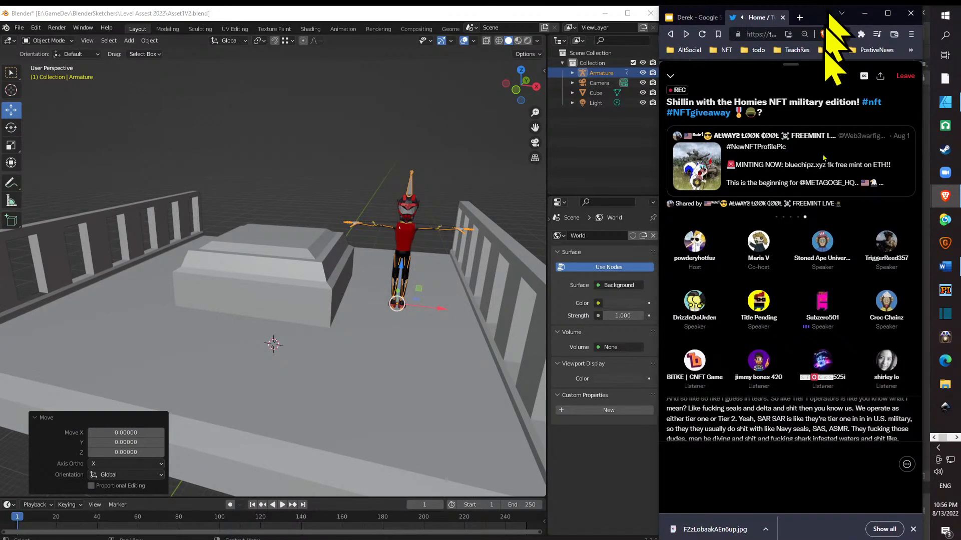
left_click_drag(290, 286, 311, 289)
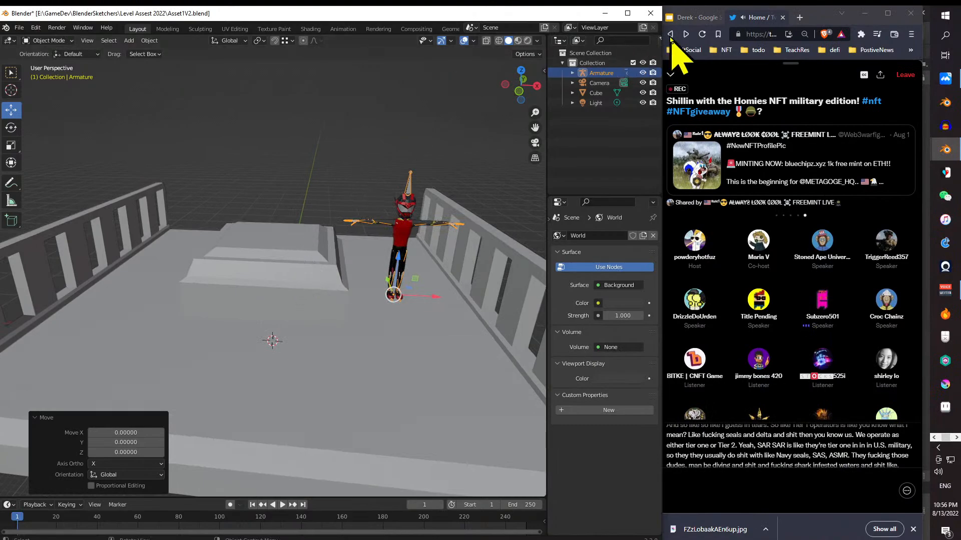
left_click(718, 18)
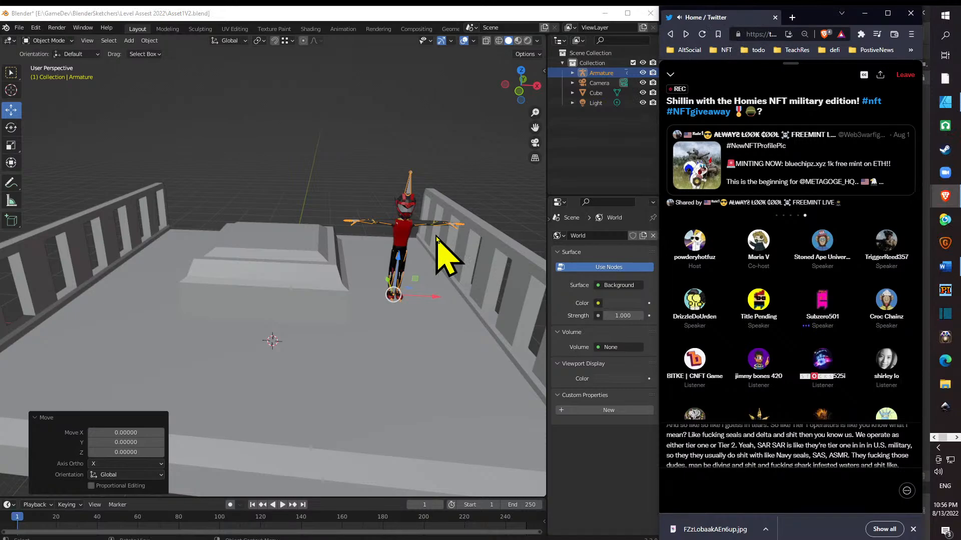
left_click_drag(343, 311, 347, 321)
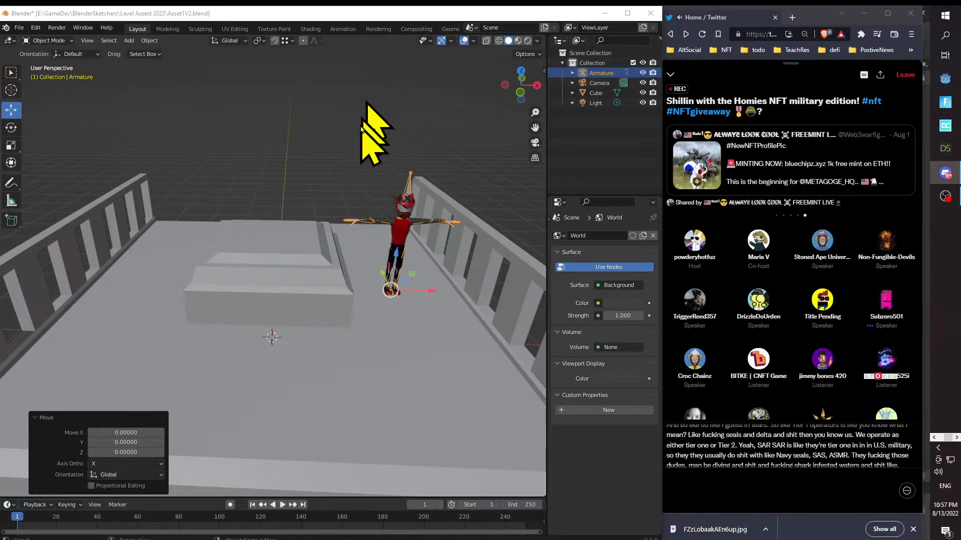
left_click_drag(335, 240, 318, 223)
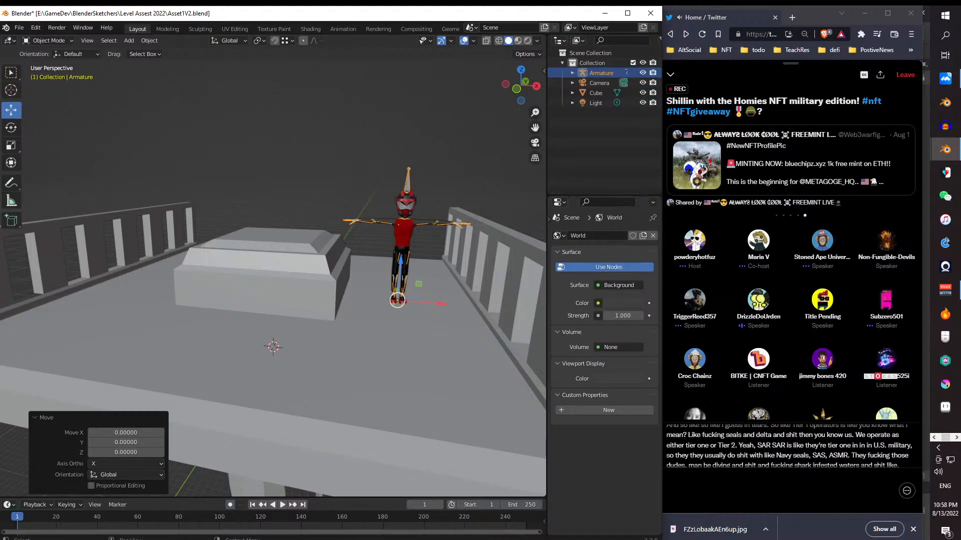
left_click(819, 248)
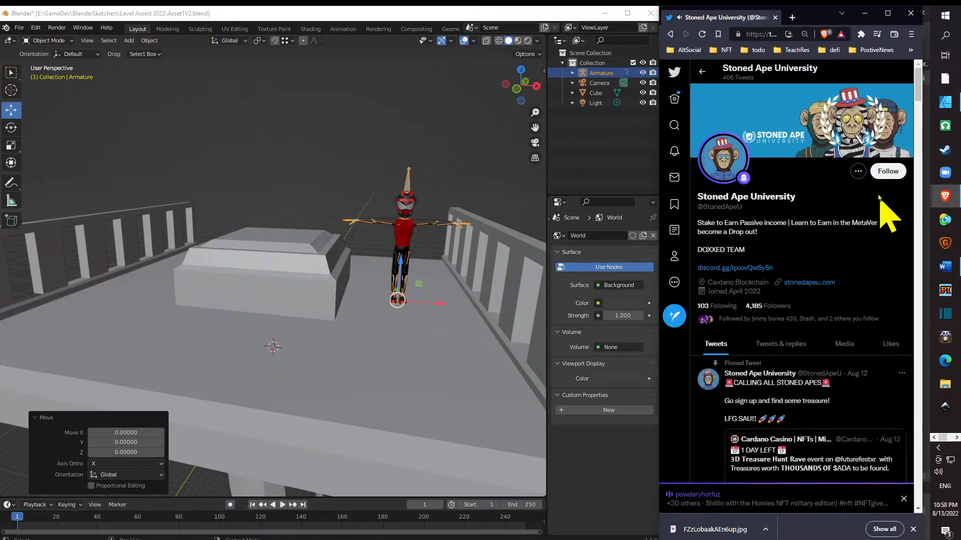
left_click(744, 269)
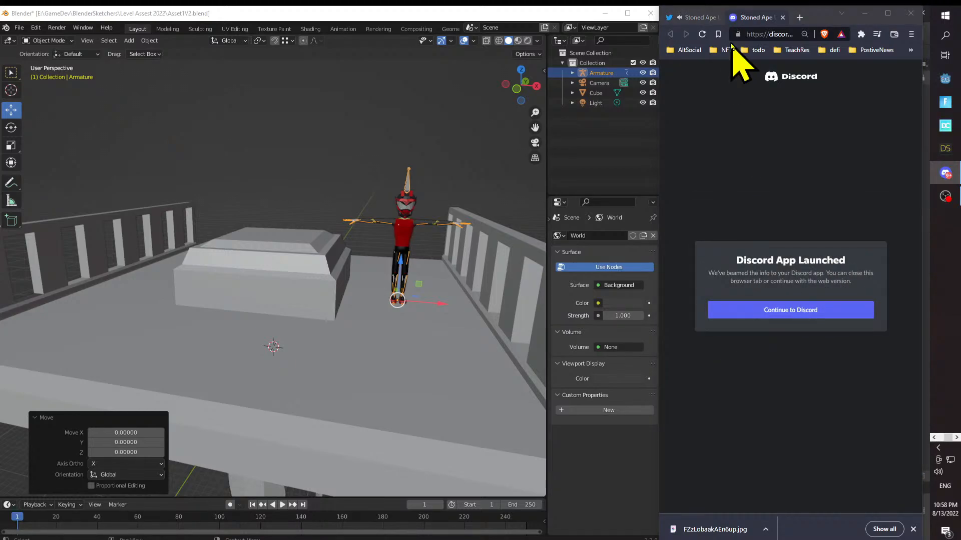
left_click(782, 18)
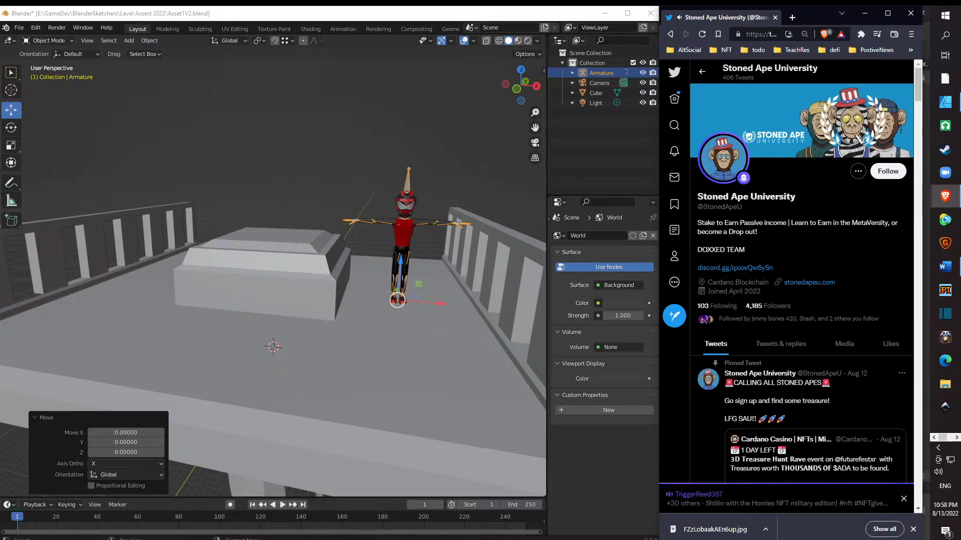
key("alt+Tab")
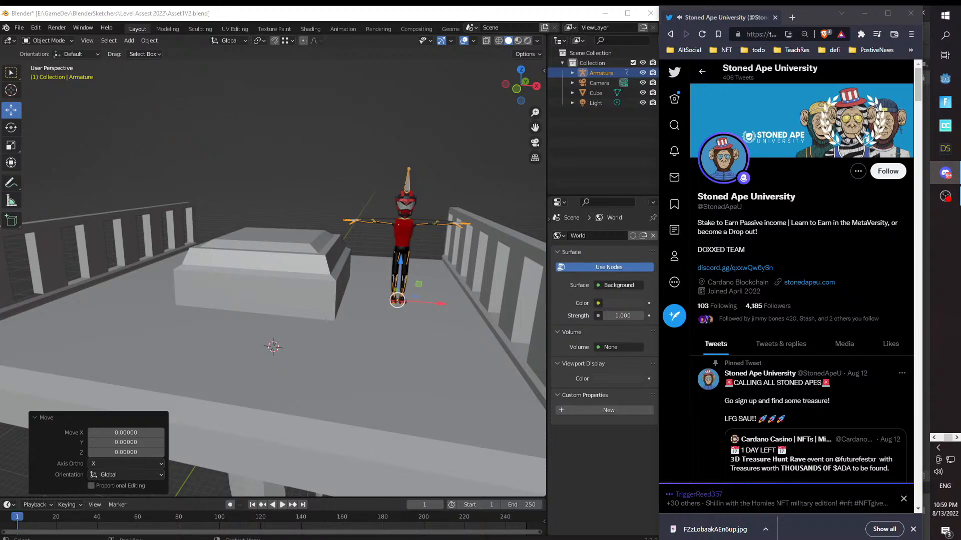
mouse_move(822, 376)
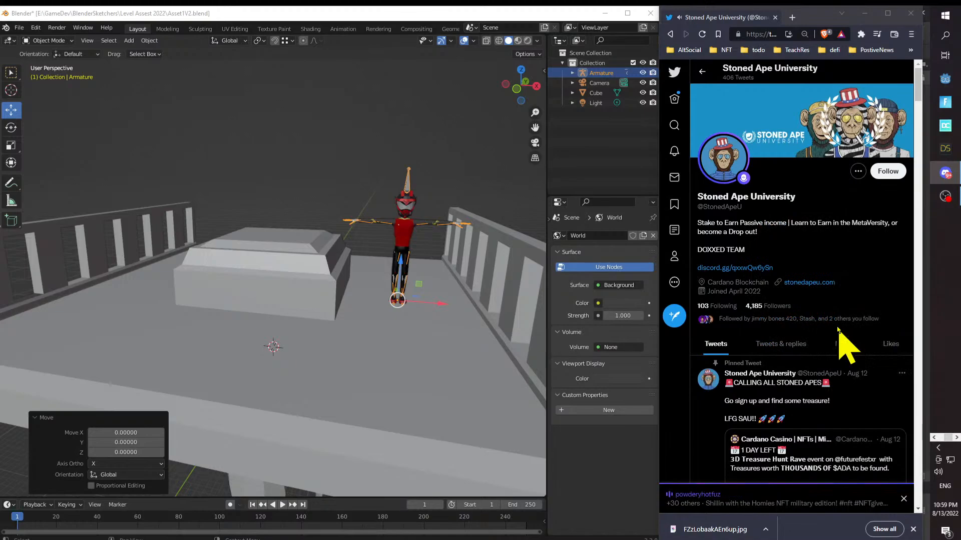
scroll(838, 329, "down", 8)
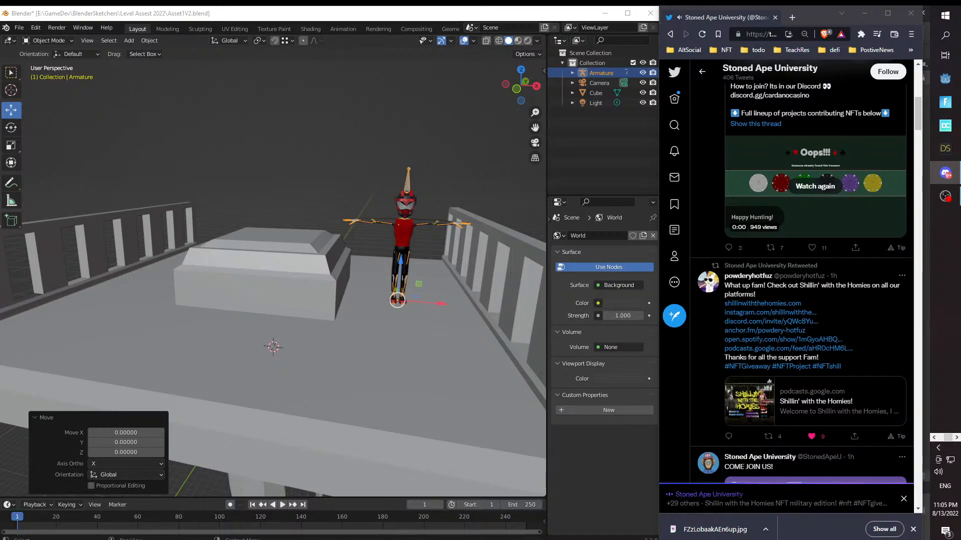
- Switch to Word and create a new blank document
key("alt+Tab")
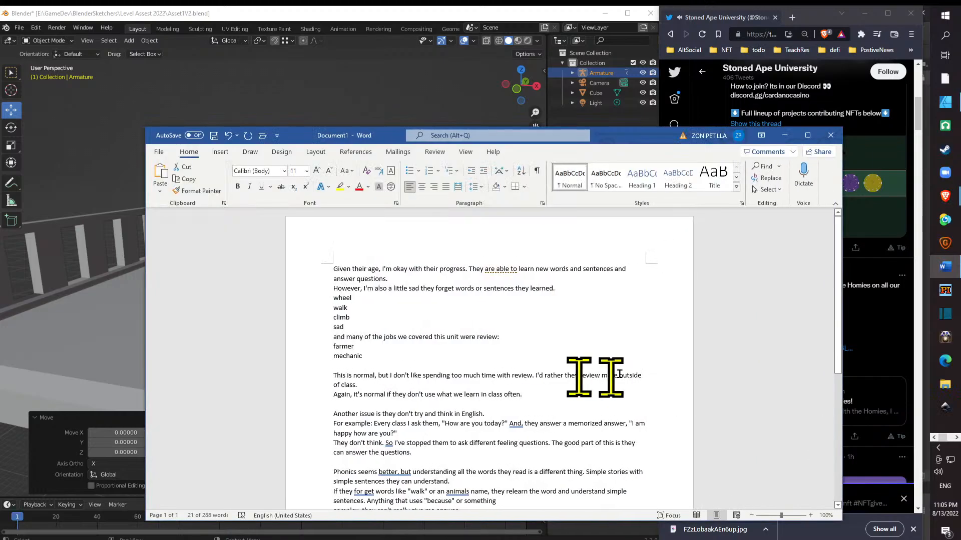
left_click(161, 154)
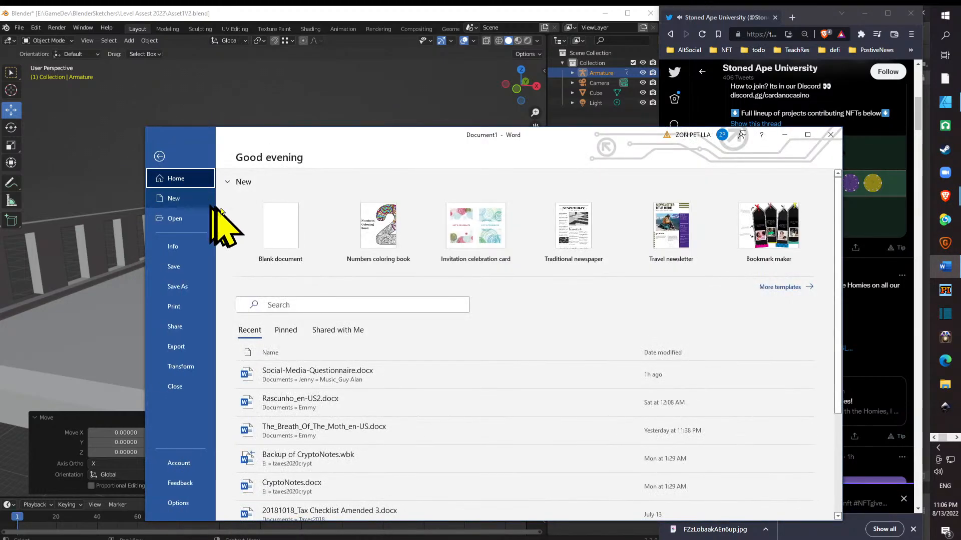
left_click(280, 225)
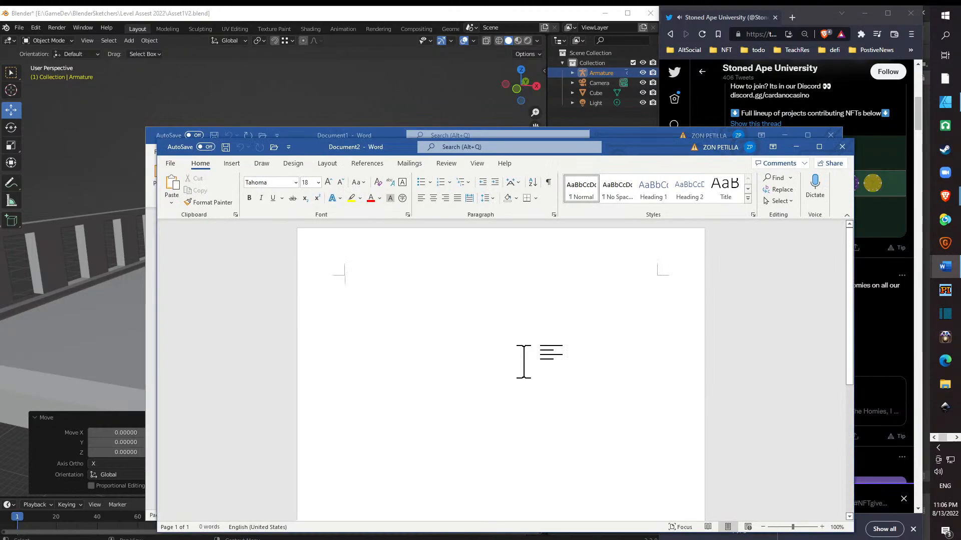
- Write "Sub-zero" with a hyphen on the blank document's first line and start a new line below it
type("Sub z")
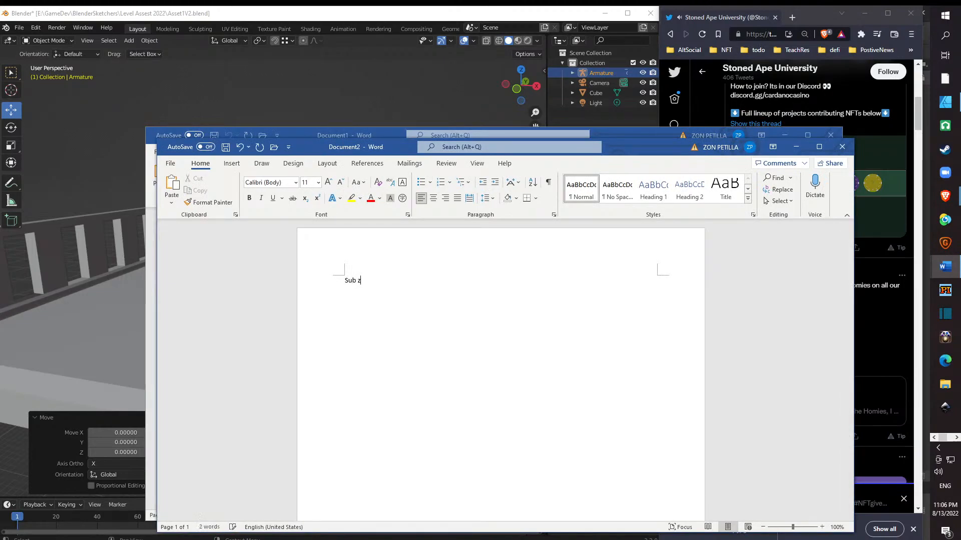
type("ero")
key("Left")
key("Left")
key("Left")
key("Left")
key("BackSpace")
type("-")
key("Return")
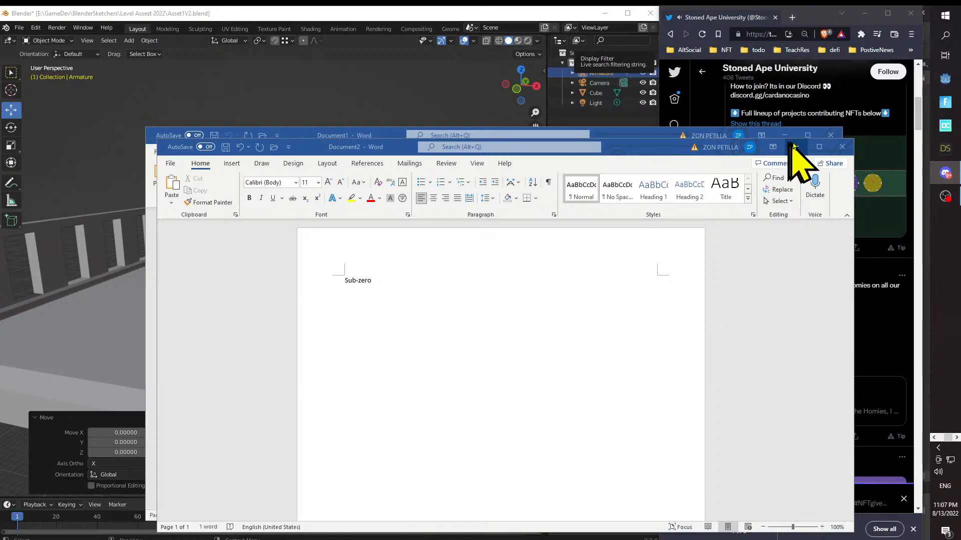
left_click(388, 300)
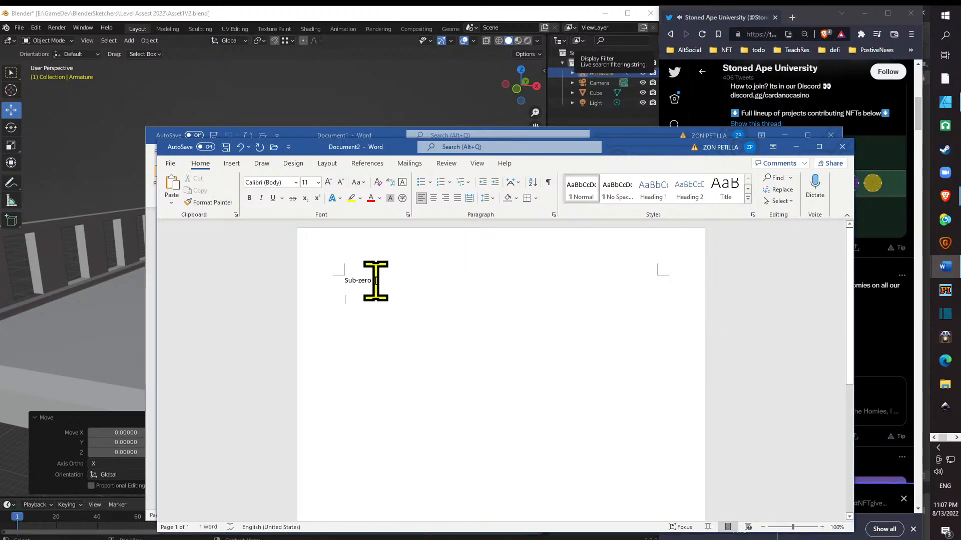
- Minimize the Sub-zero note and close Document1 without saving its changes
left_click(795, 147)
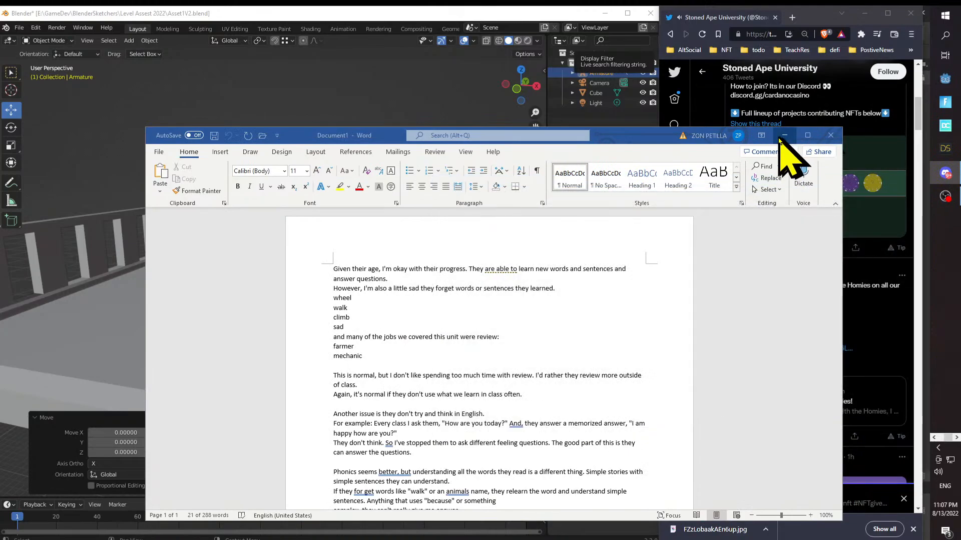
left_click(831, 135)
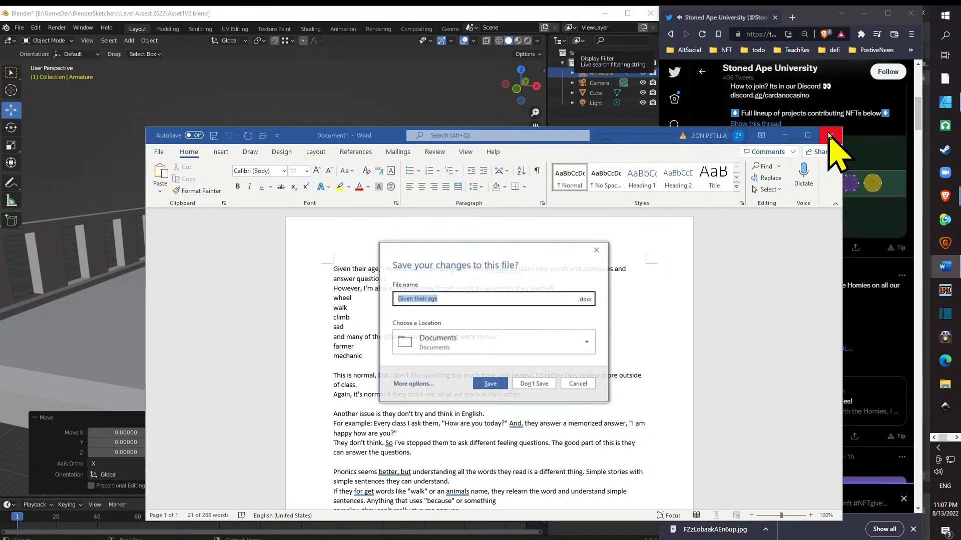
left_click(534, 384)
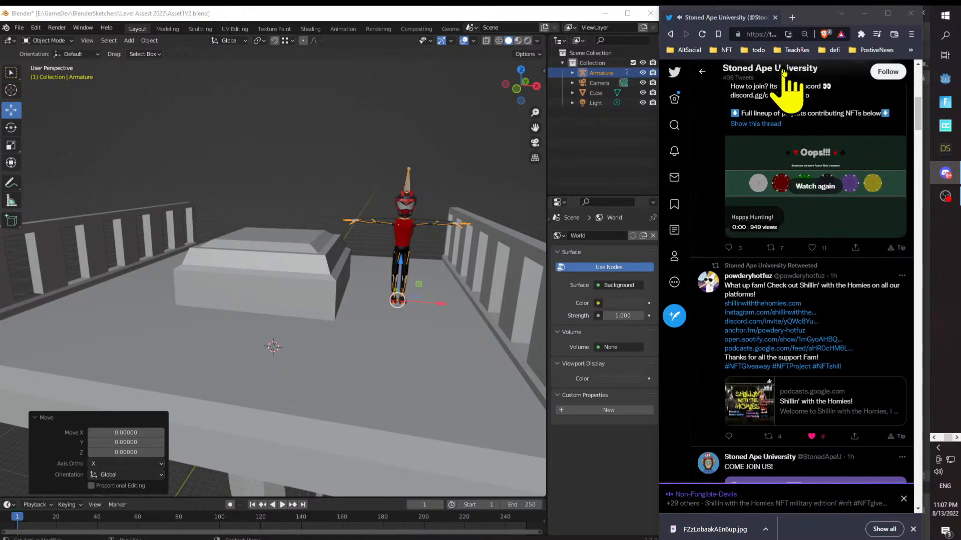
- Reopen the Twitter Space and capture the last speaker tile of the first row with Snipping Tool
left_click(773, 483)
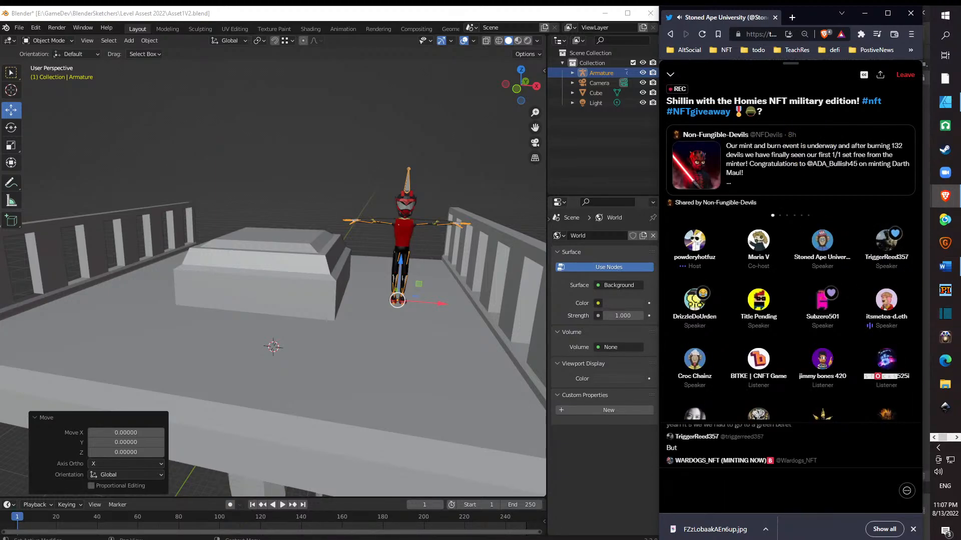
key("super+s")
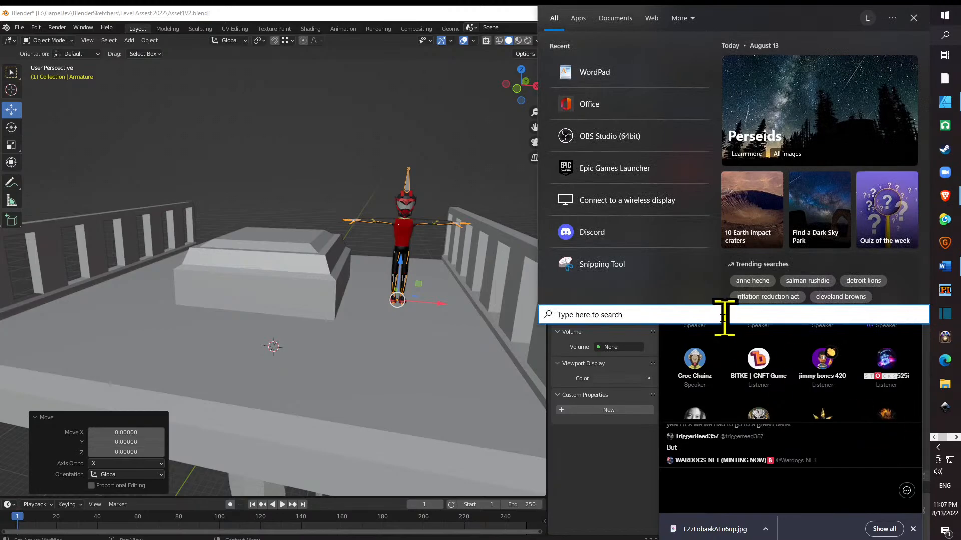
left_click(631, 273)
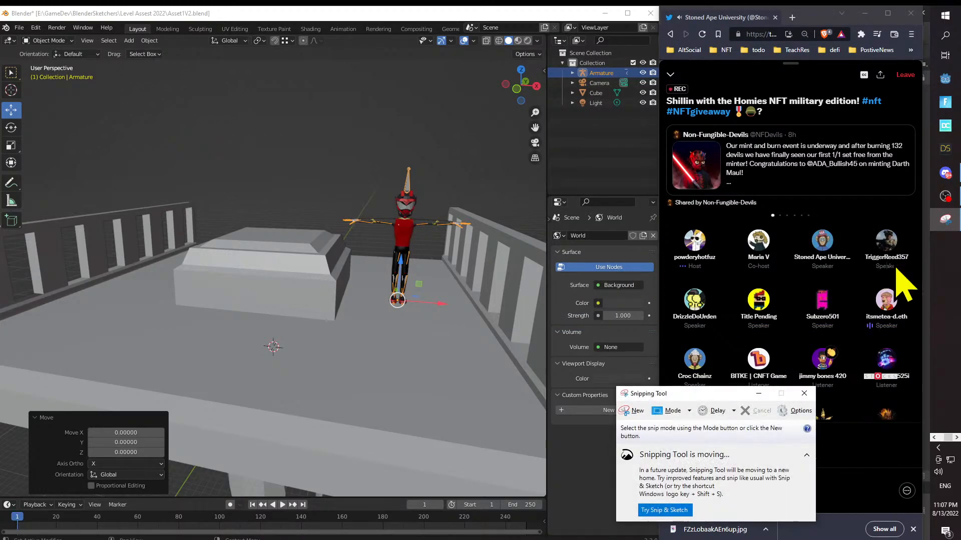
left_click(635, 411)
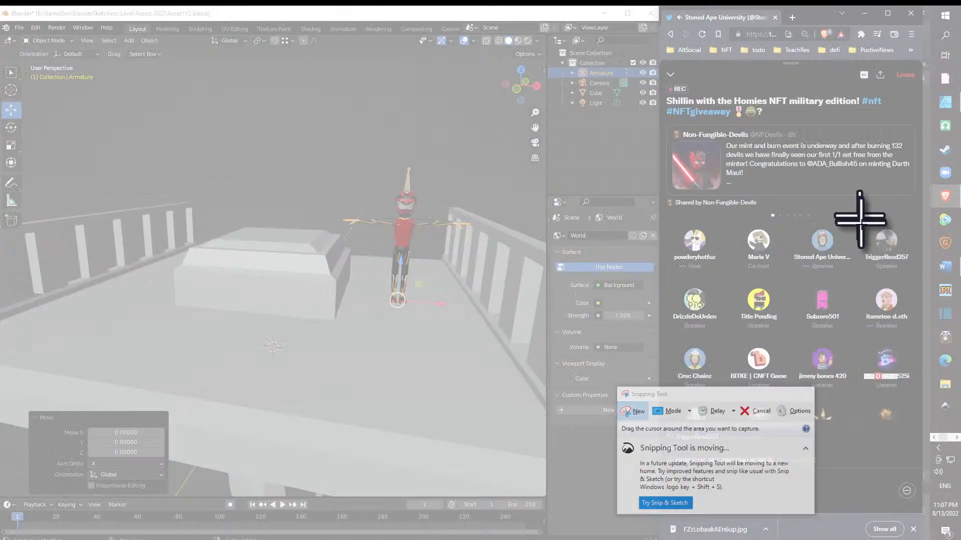
left_click_drag(859, 214, 914, 281)
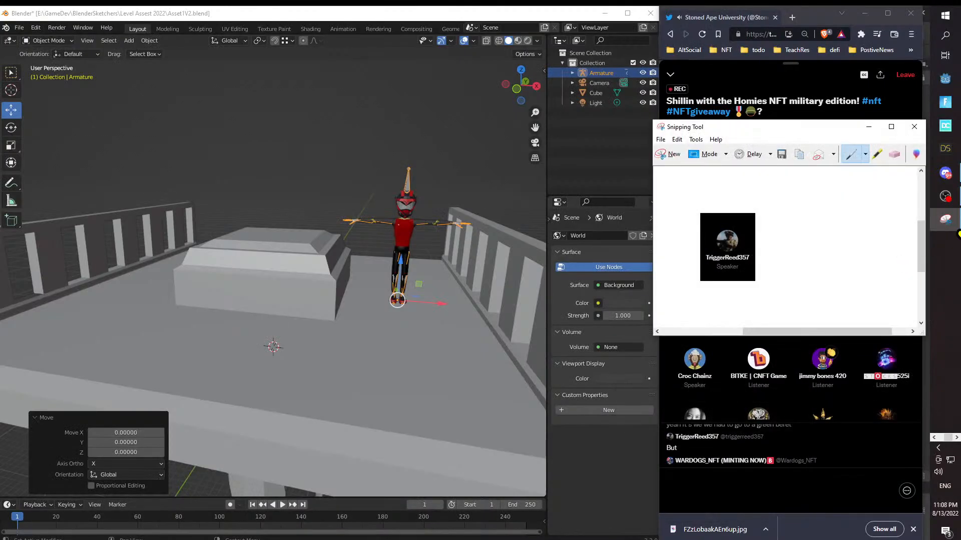
- Copy the speaker tile snip to the clipboard and close Snipping Tool without saving it
left_click(679, 139)
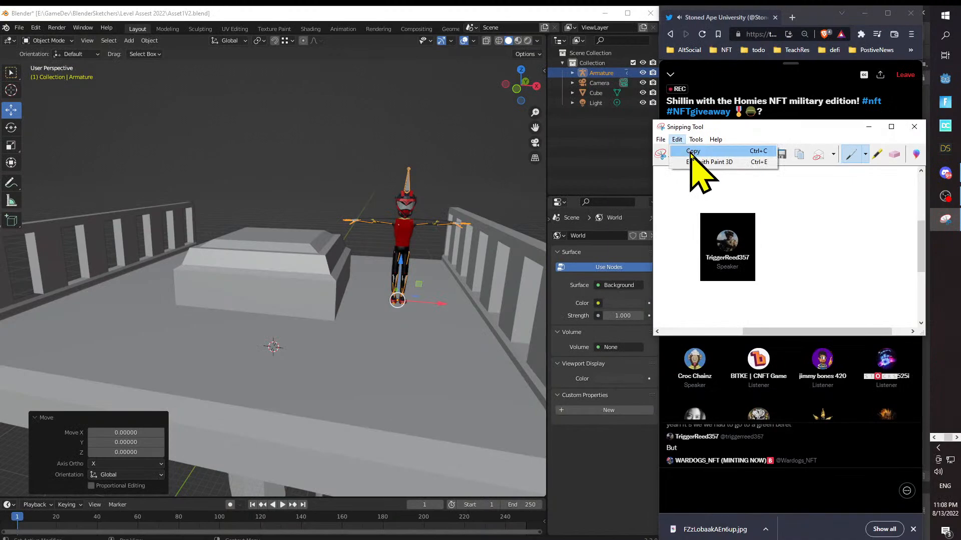
left_click(688, 151)
key("alt+Tab")
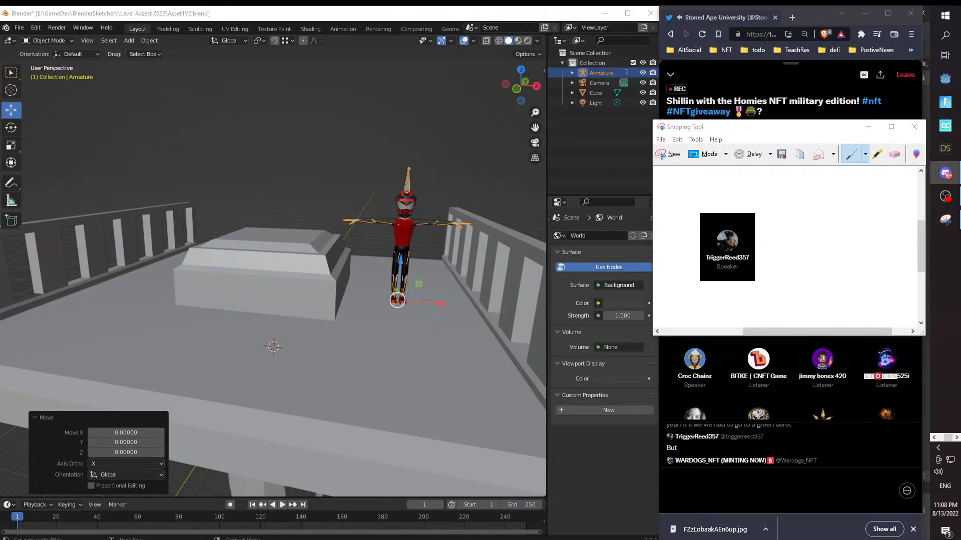
left_click(915, 127)
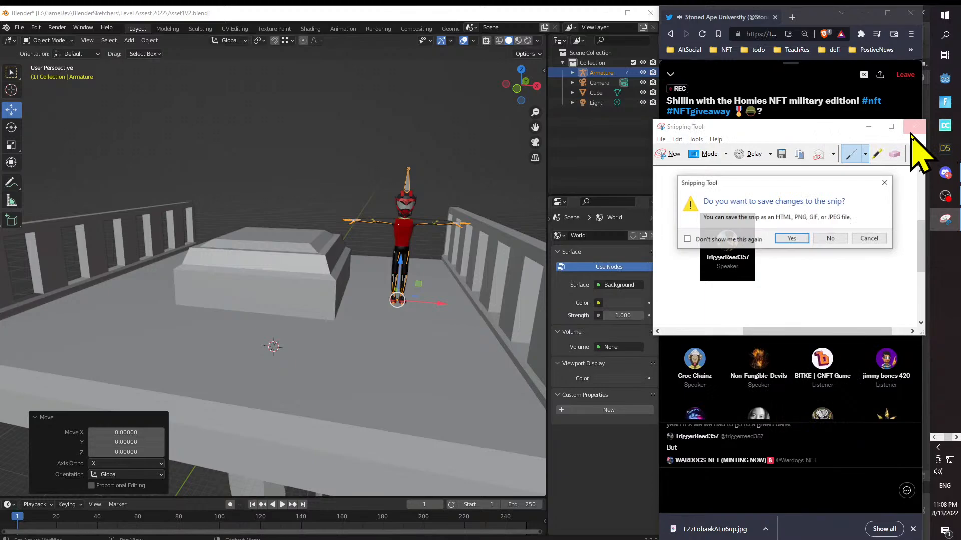
left_click(831, 239)
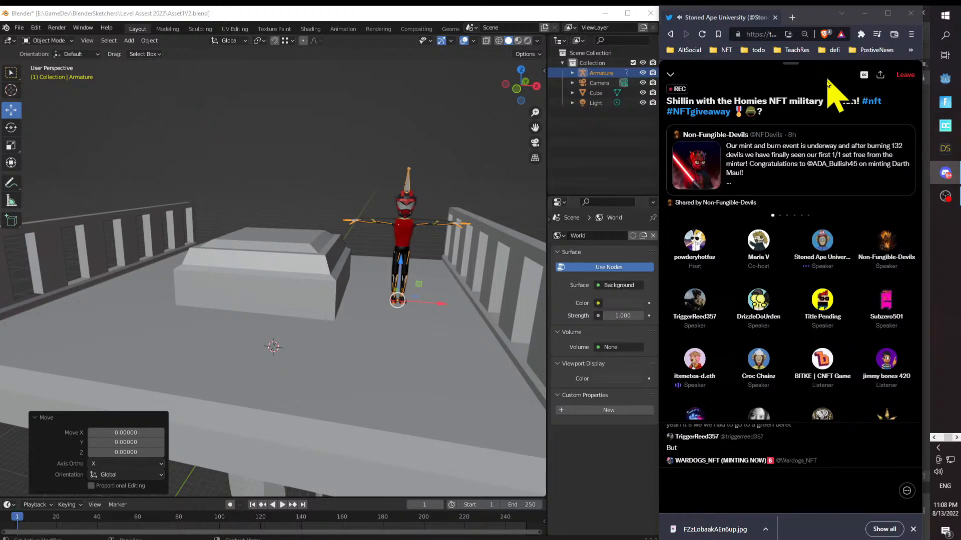
- Open the profile of the speaker with the pink pixel avatar and snip the profile picture with its name and handle
left_click(887, 302)
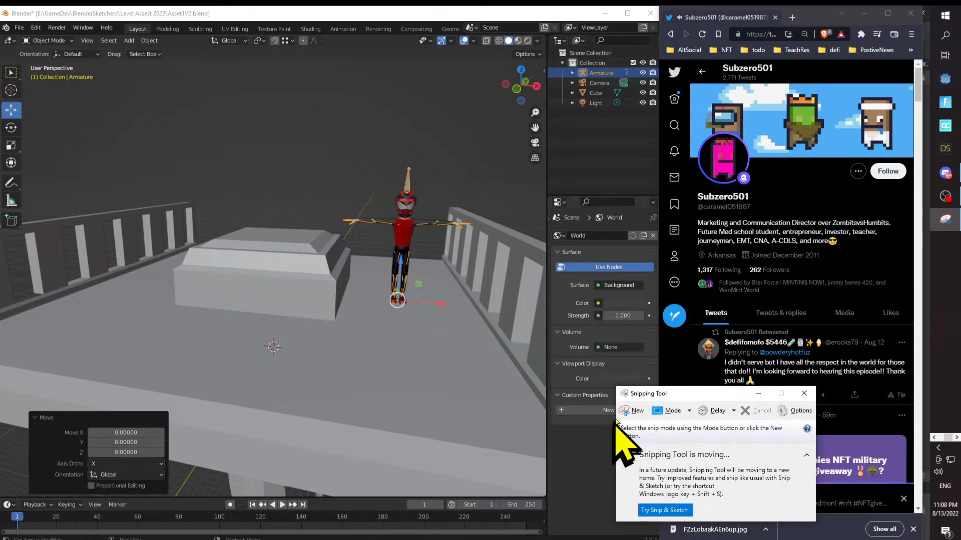
left_click(632, 411)
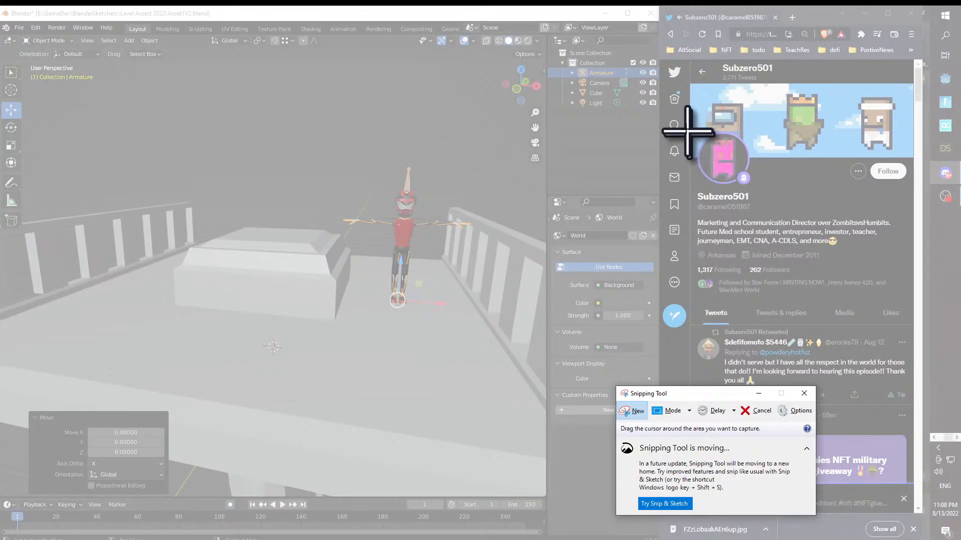
left_click_drag(681, 126, 759, 214)
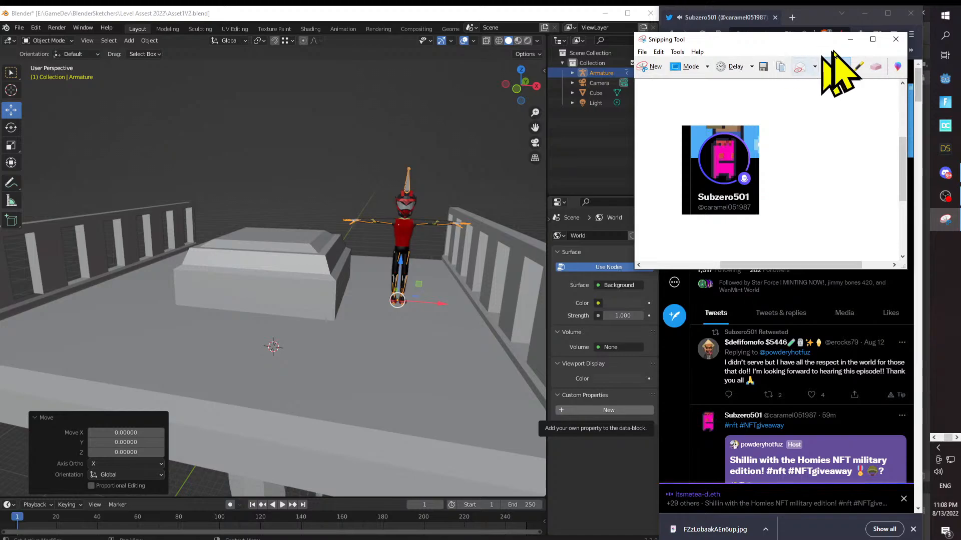
left_click_drag(802, 45, 746, 274)
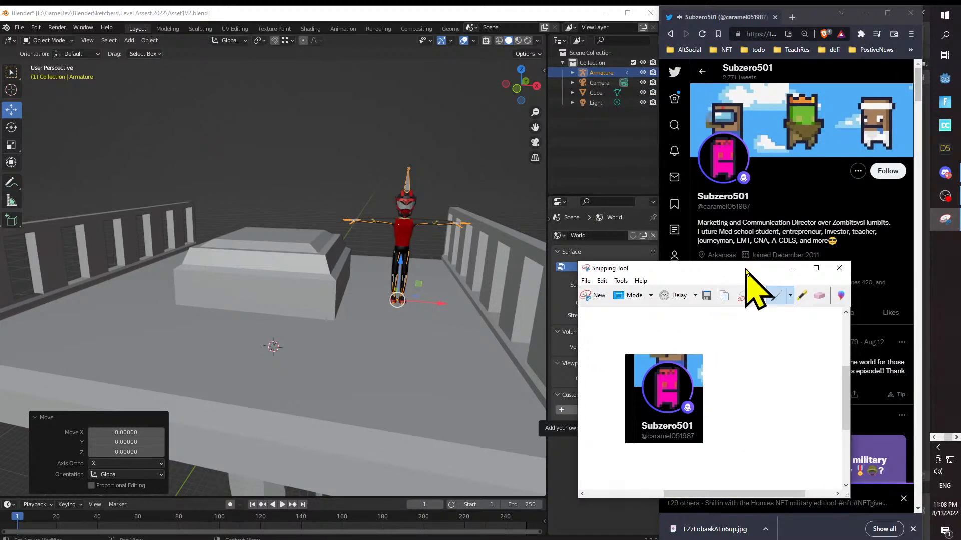
- Close Snipping Tool without saving the profile snip
left_click(839, 269)
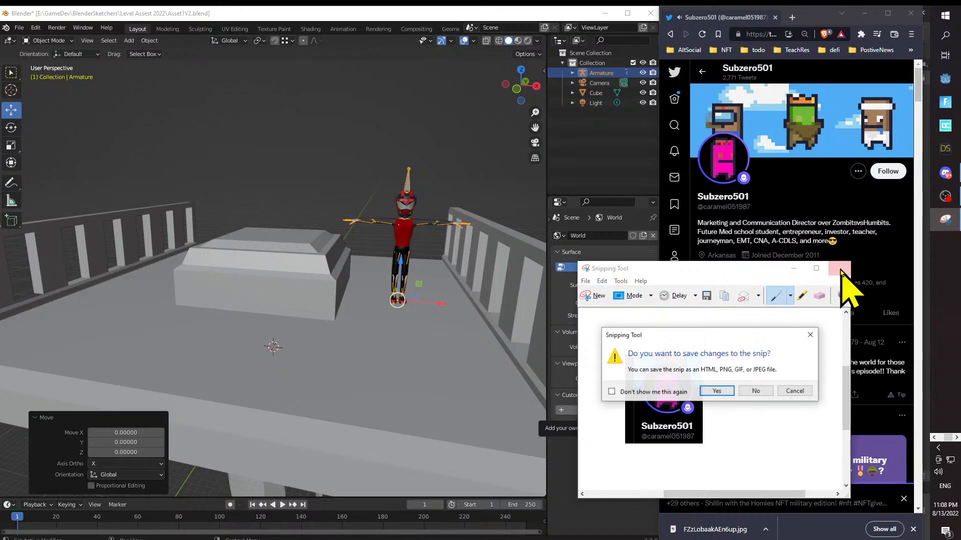
left_click(776, 392)
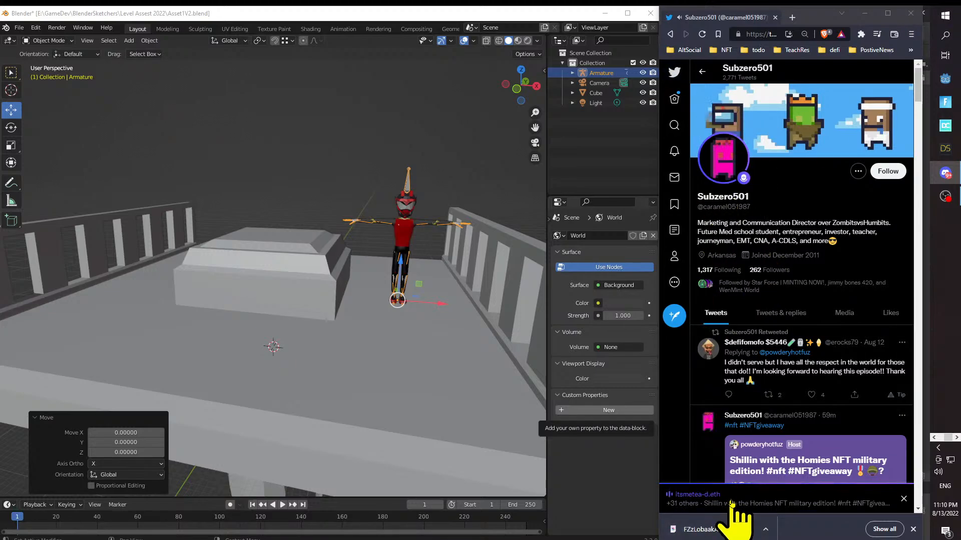
- Follow the speaker with the pink pixel avatar and reopen the Twitter Space
left_click(888, 171)
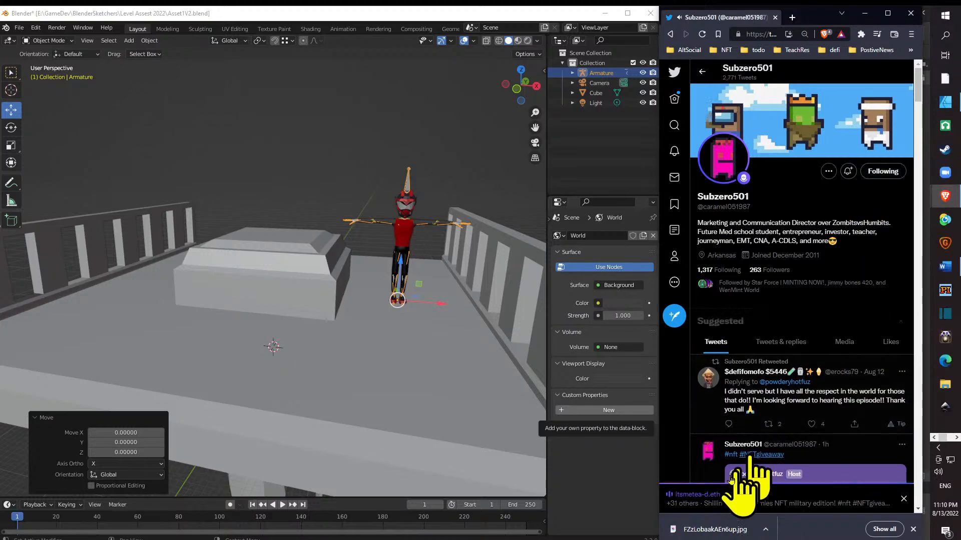
left_click(705, 501)
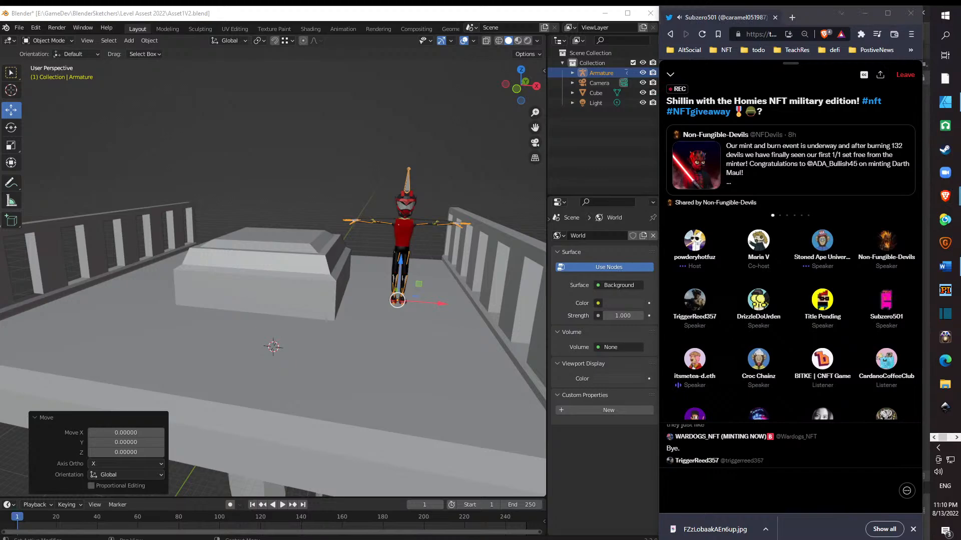
left_click(628, 411)
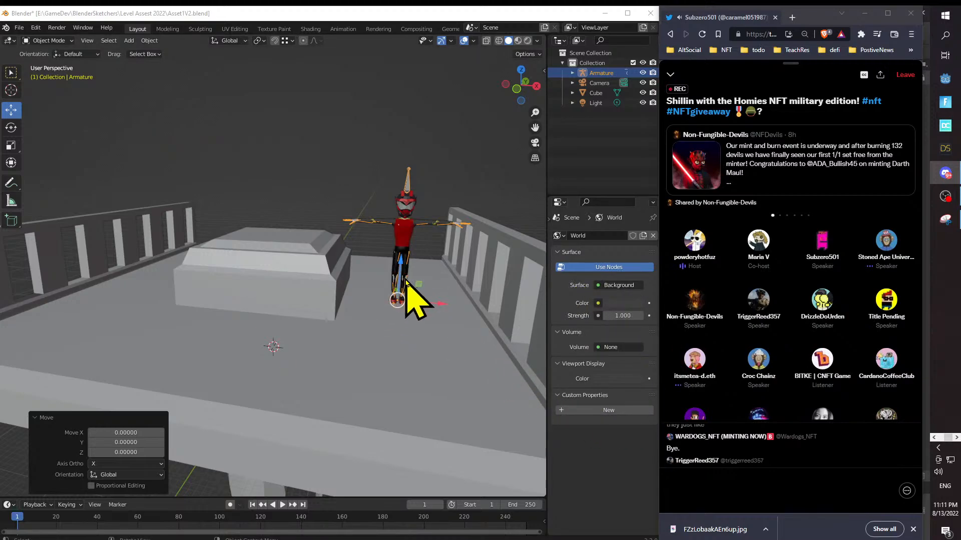
- Examine the platform and the character's scale in Blender from several angles, both close up and from far away
left_click_drag(404, 277, 388, 283)
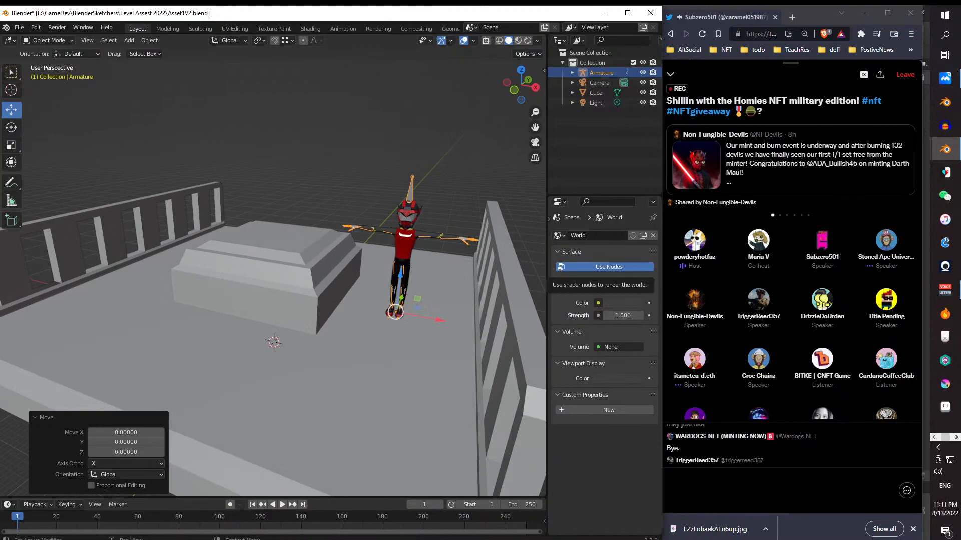
key("alt+Tab")
key("alt+Tab")
key("alt+Tab")
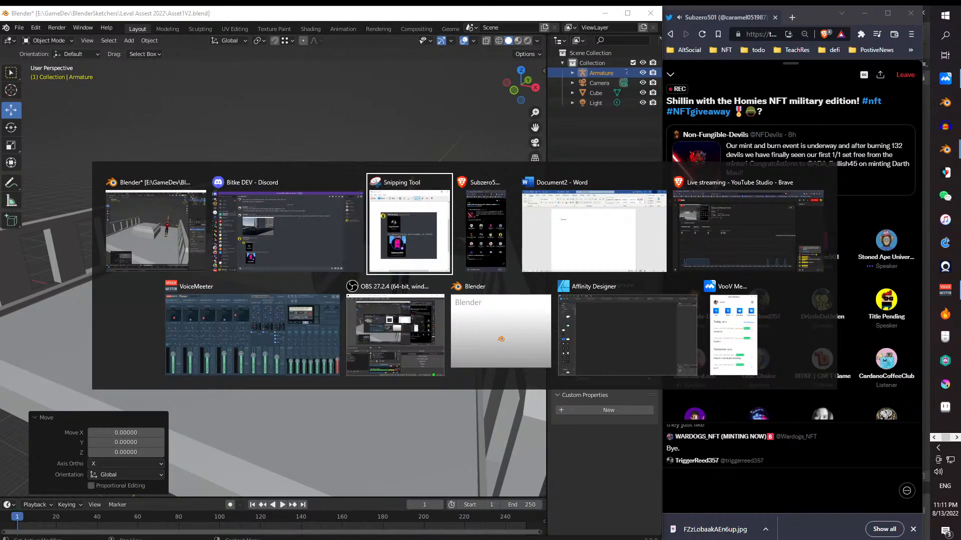
key("alt+Tab")
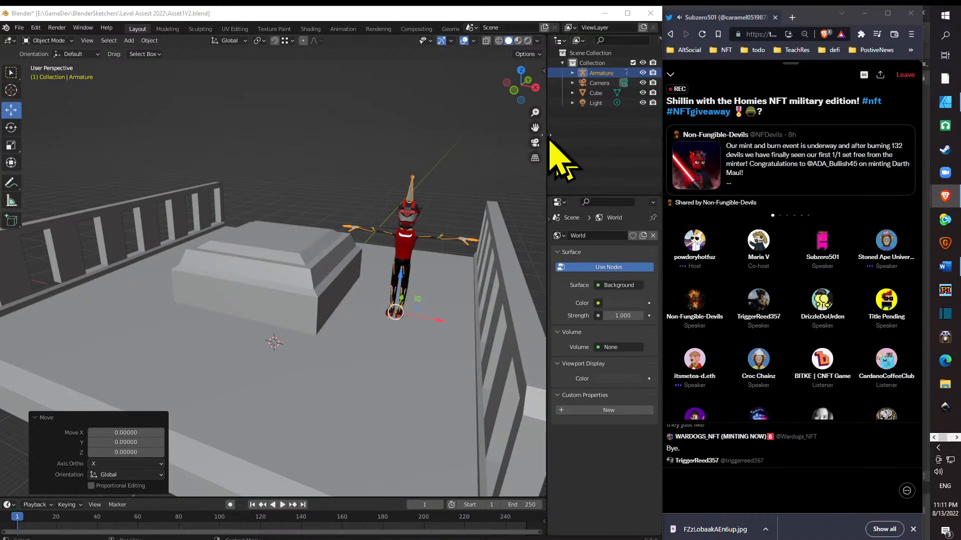
left_click_drag(404, 205, 435, 216)
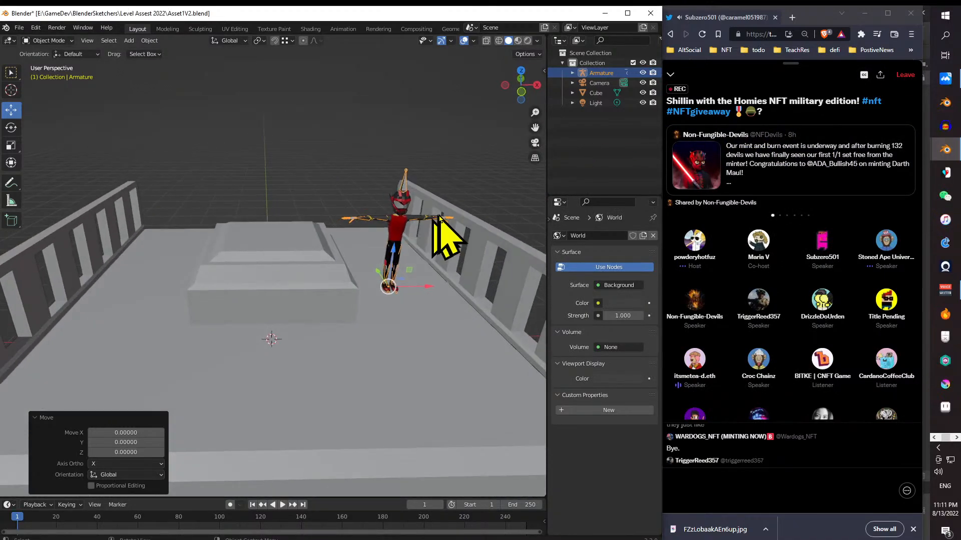
scroll(397, 211, "down", 5)
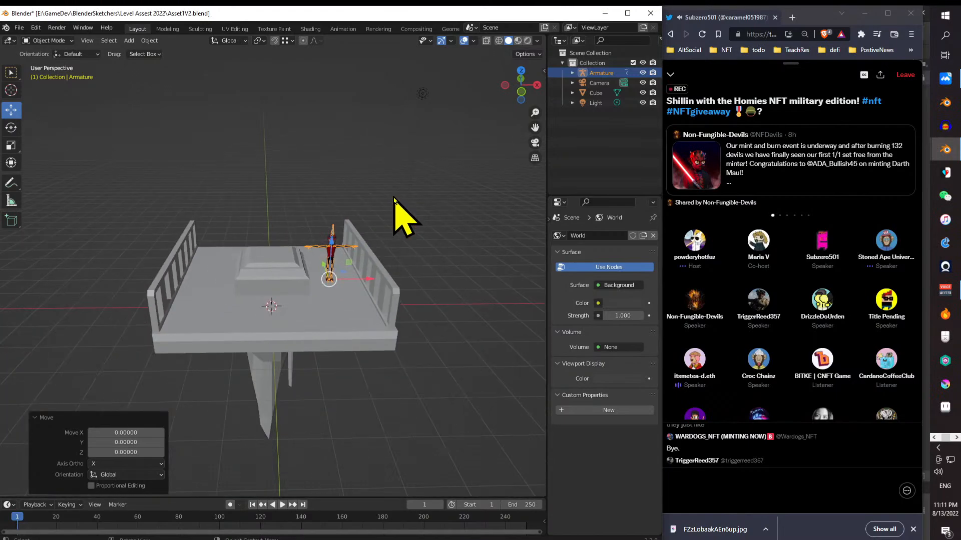
left_click_drag(302, 274, 318, 248)
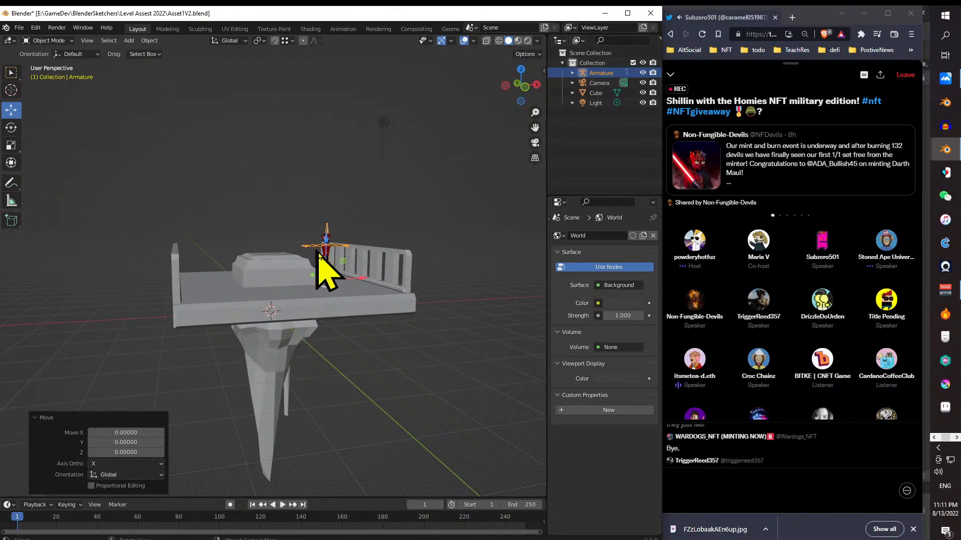
mouse_move(356, 275)
left_mouse_down()
mouse_move(284, 283)
mouse_move(414, 275)
mouse_move(393, 264)
mouse_move(440, 257)
mouse_move(358, 269)
left_mouse_up()
scroll(358, 269, "down", 5)
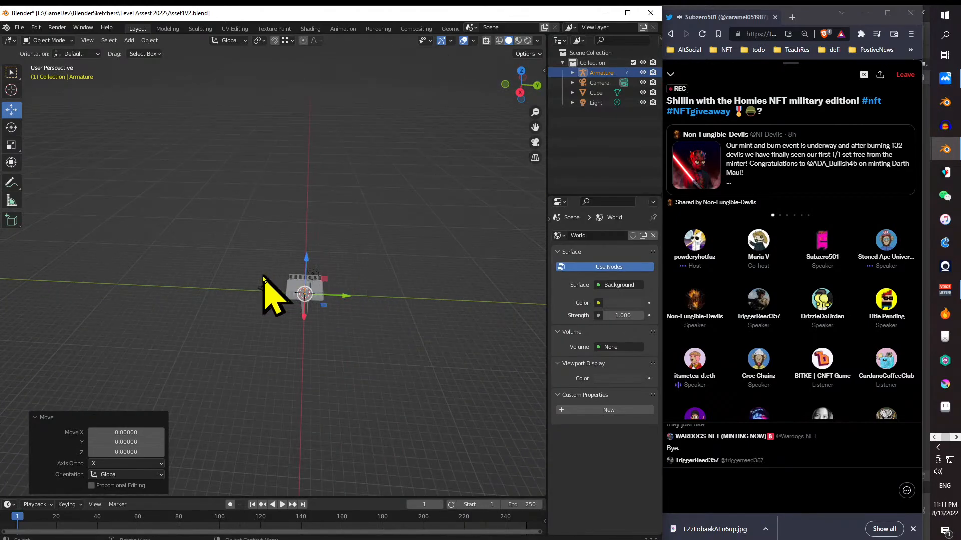
scroll(293, 271, "down", 3)
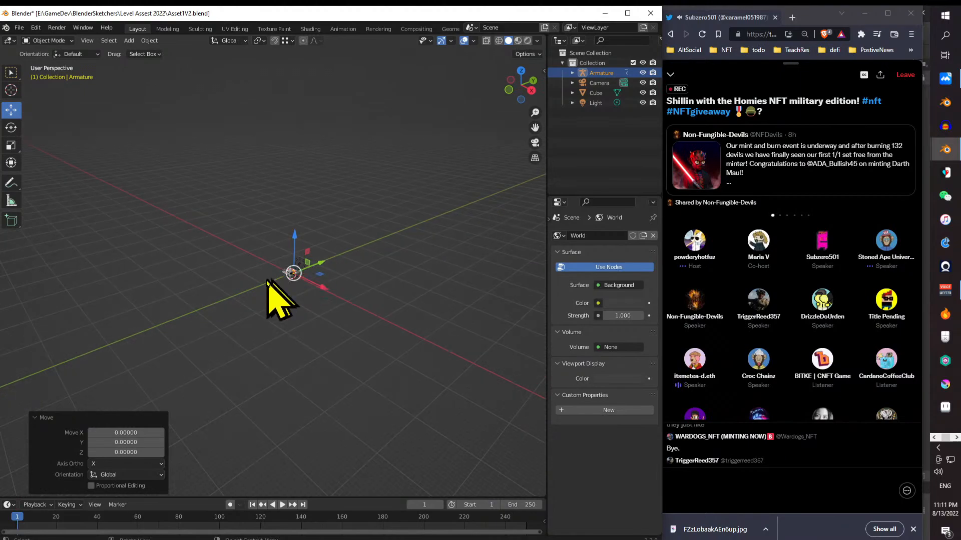
mouse_move(225, 284)
left_mouse_down()
mouse_move(249, 284)
mouse_move(159, 281)
mouse_move(407, 279)
mouse_move(322, 279)
mouse_move(398, 271)
mouse_move(228, 277)
left_mouse_up()
scroll(296, 287, "up", 6)
- Switch to Affinity Designer and restore it to a smaller floating window over the Blender scene
key("alt+Tab")
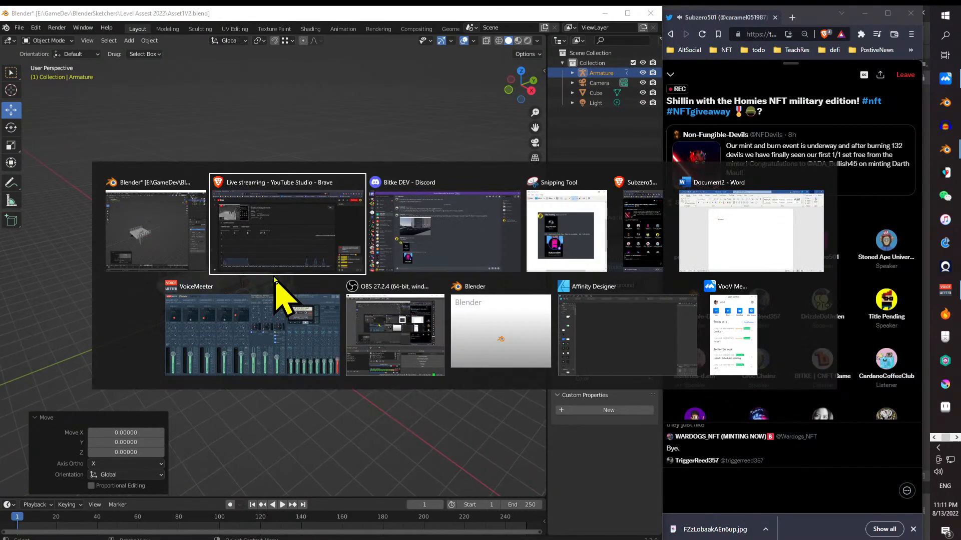
key("alt+Tab")
key("alt+Tab")
key("alt+Tab")
key("alt+Tab")
key("alt+Tab")
key("alt+Tab")
key("alt+Tab")
key("alt+Tab")
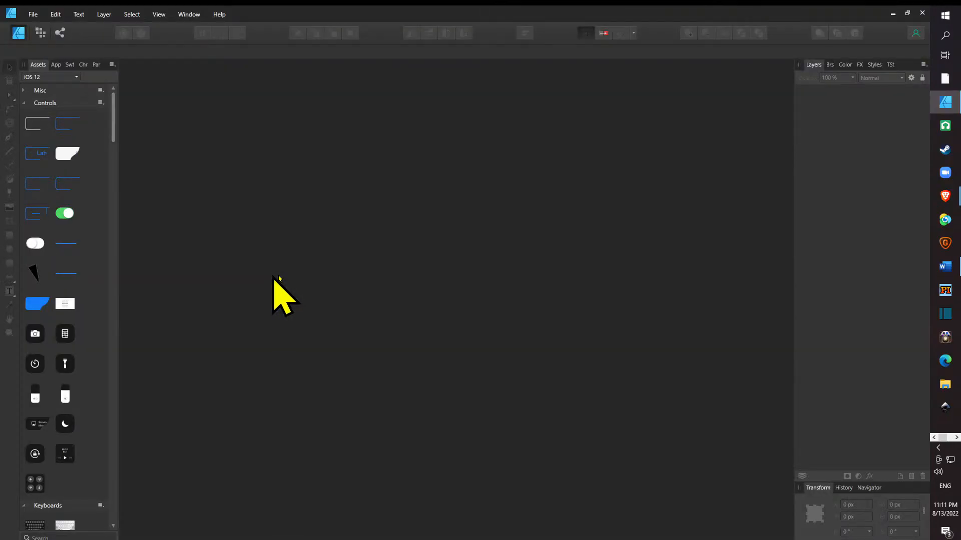
left_click(901, 14)
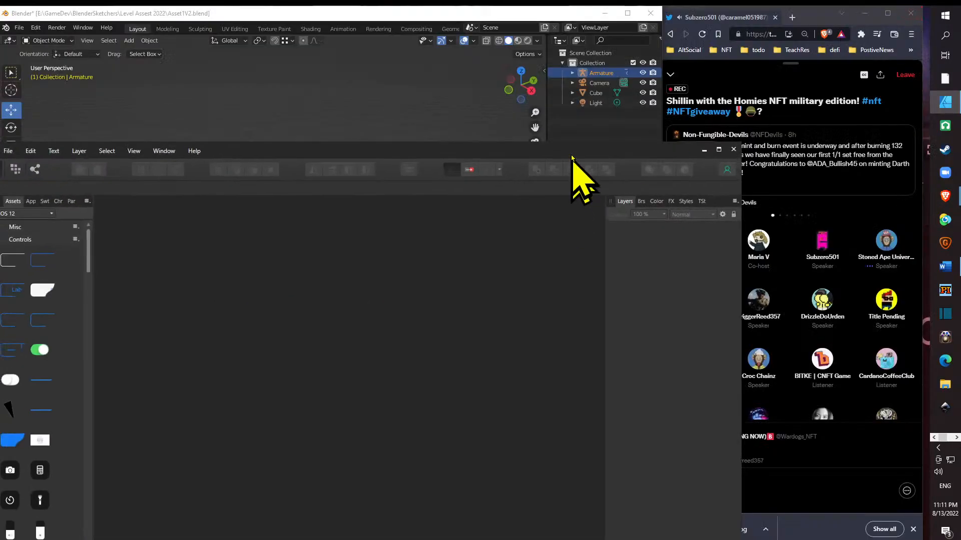
left_click_drag(531, 141, 606, 65)
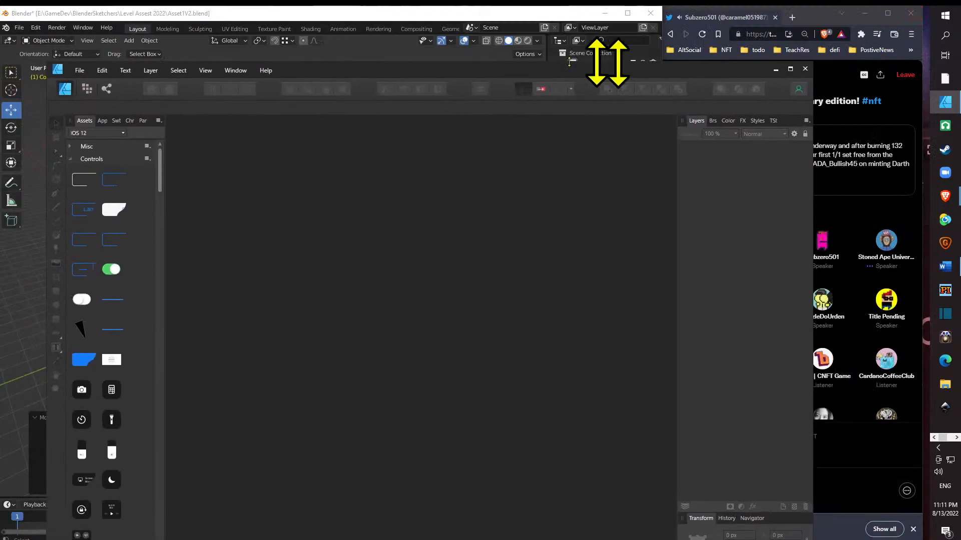
- Create a new document from the A4 print preset, 210 × 297 mm
left_click(81, 75)
left_click(86, 75)
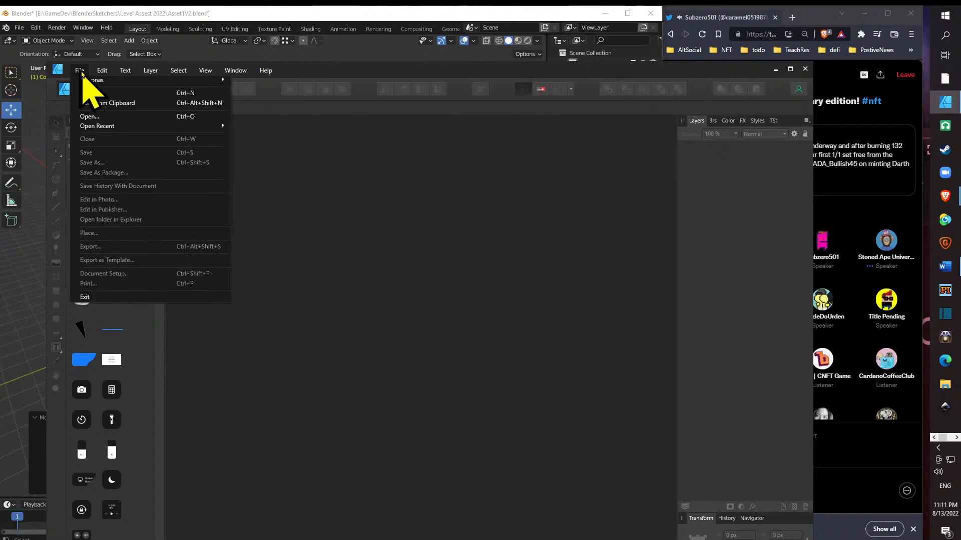
left_click(84, 74)
left_click(83, 74)
left_click(358, 253)
left_click(78, 73)
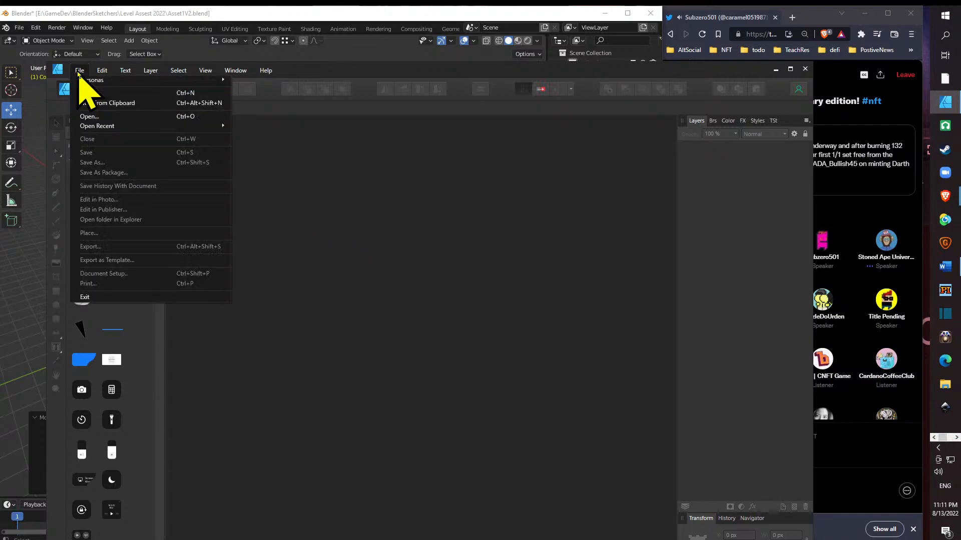
left_click(100, 94)
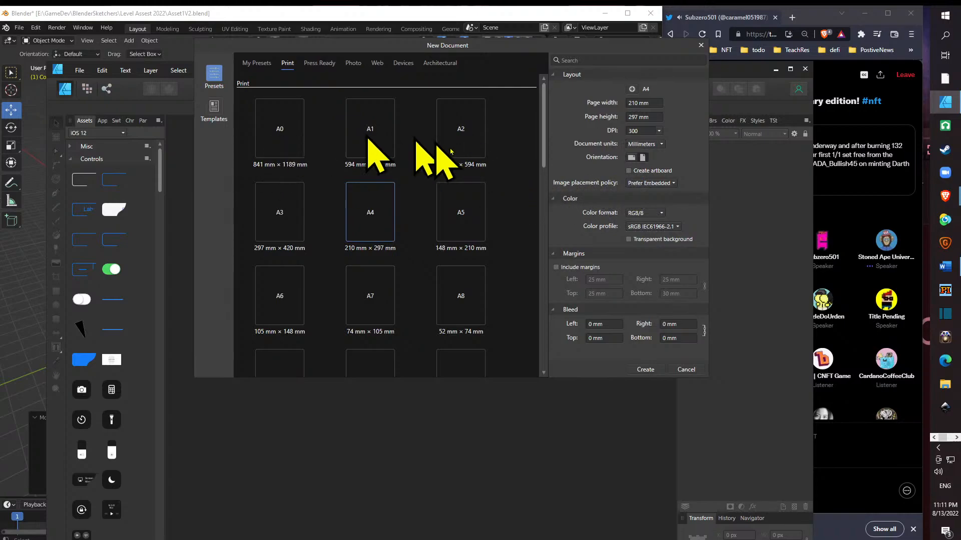
left_click_drag(545, 150, 539, 246)
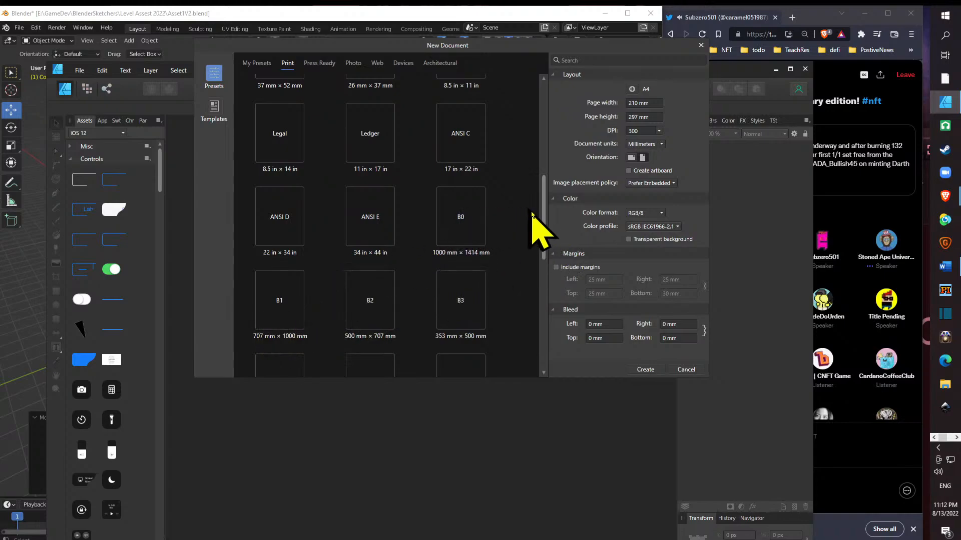
left_click_drag(544, 232, 526, 128)
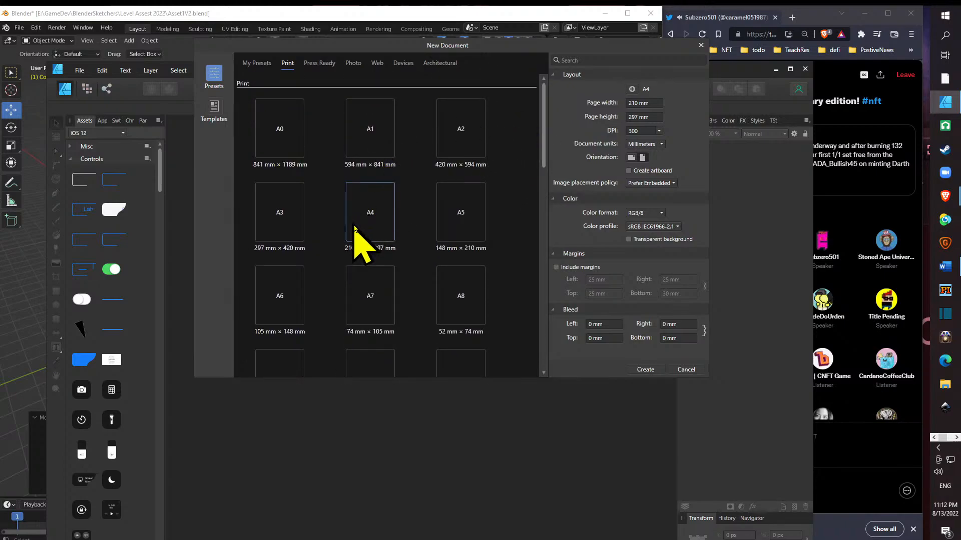
double_click(377, 228)
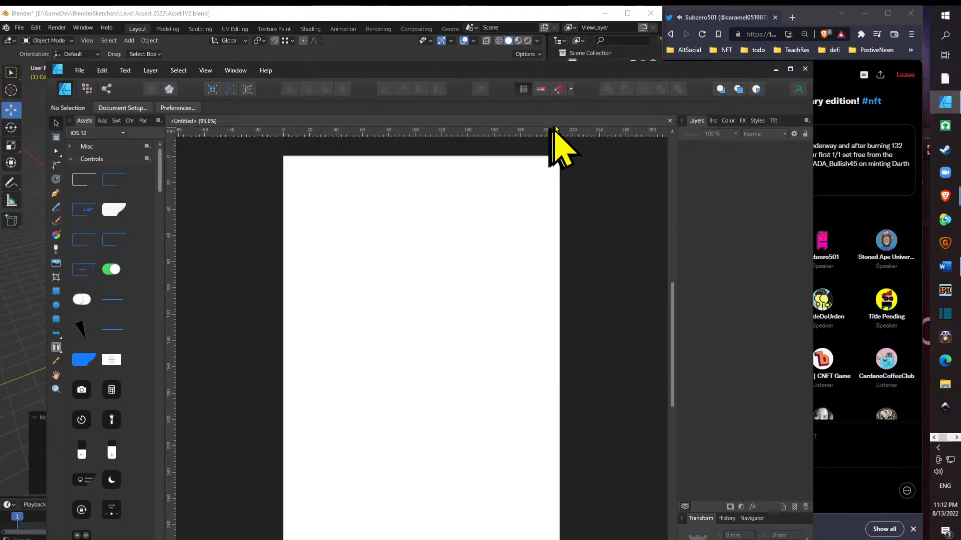
- Draw a rectangle about 53 × 25 mm near the bottom of the page and another about 21 × 26 mm above it
left_click_drag(691, 75, 644, 27)
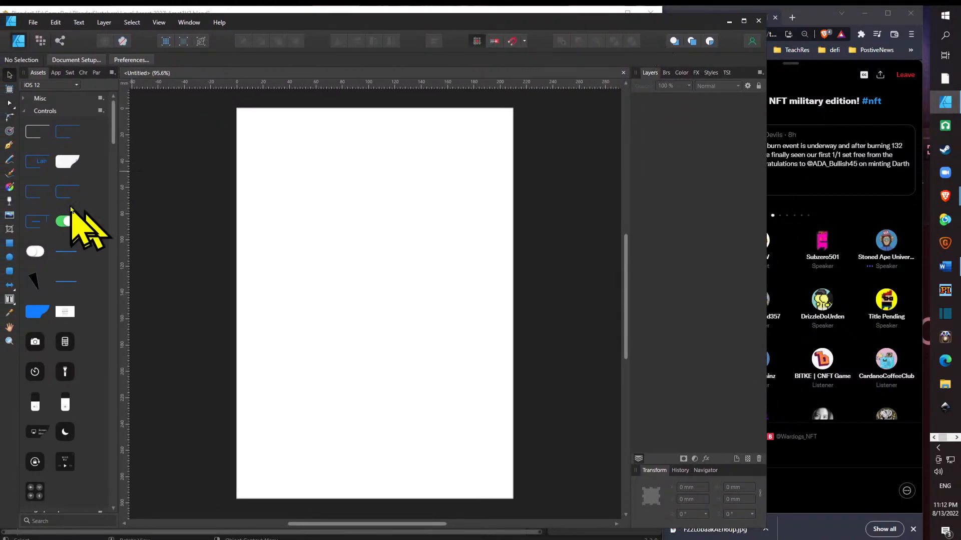
left_click(9, 243)
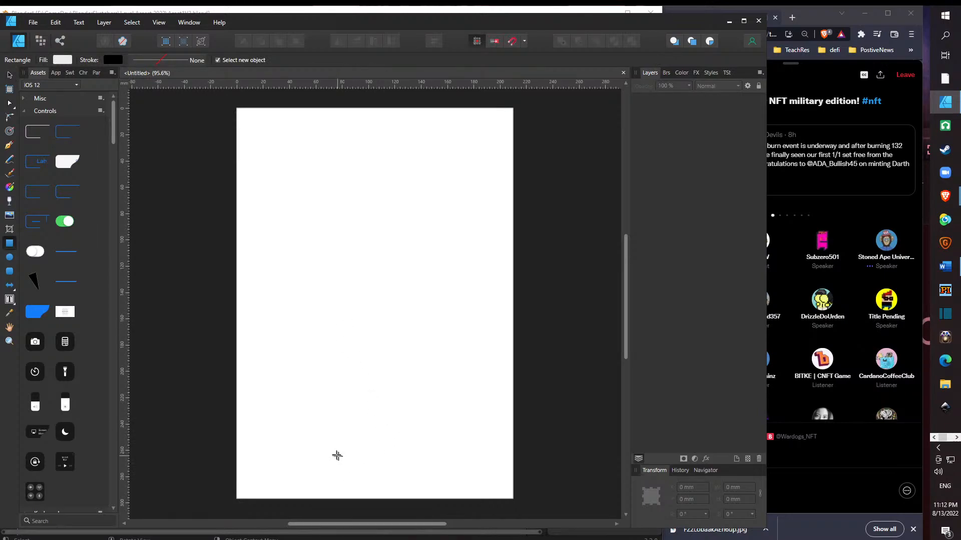
left_click_drag(329, 450, 401, 482)
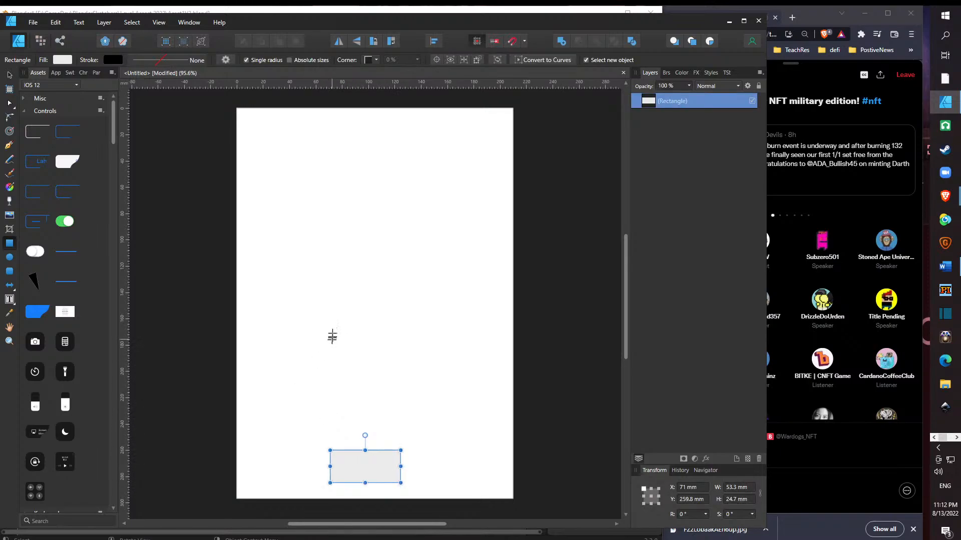
left_click_drag(330, 316, 357, 350)
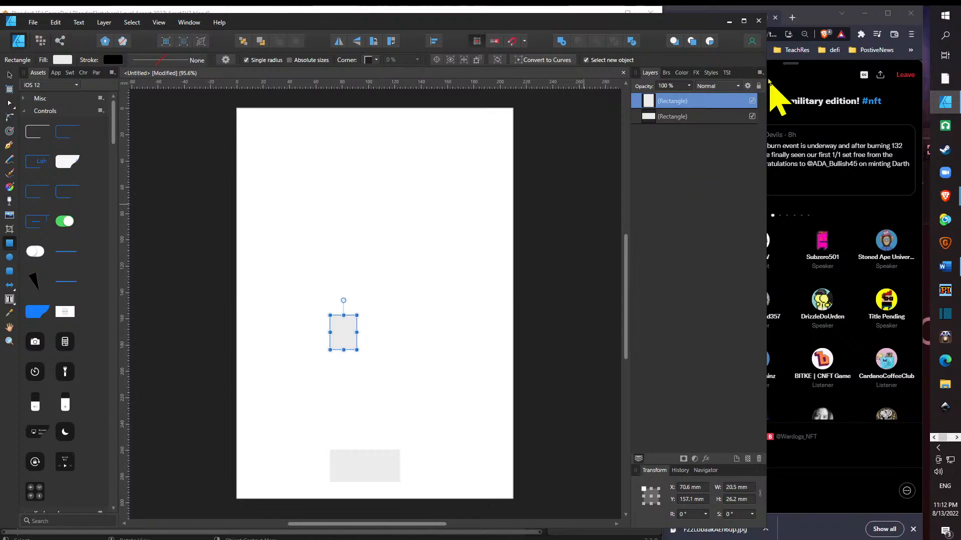
- Narrow the Affinity Designer window and start saving the document under a new name in E:\GameDev\BlenderSketchers\Bitke
left_click_drag(750, 78, 648, 80)
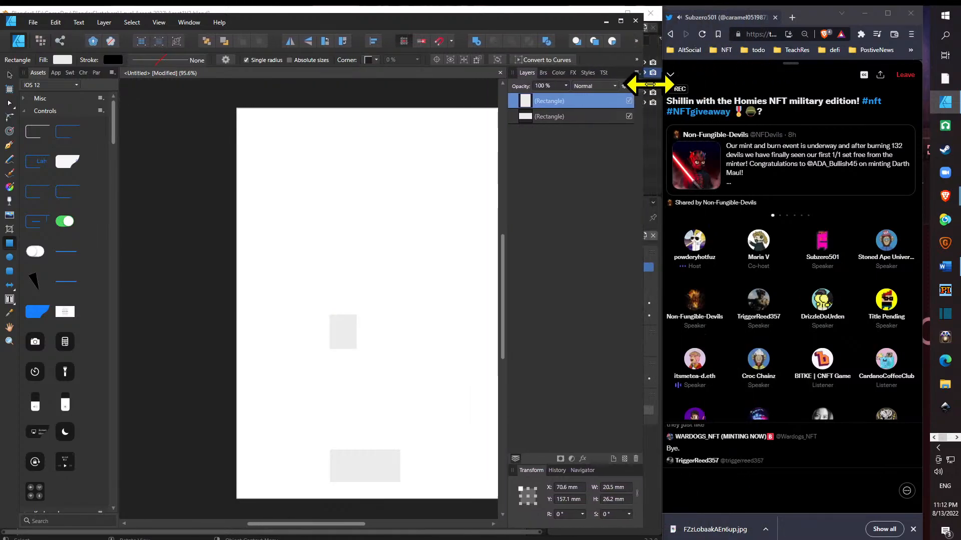
left_click(33, 22)
left_click(68, 116)
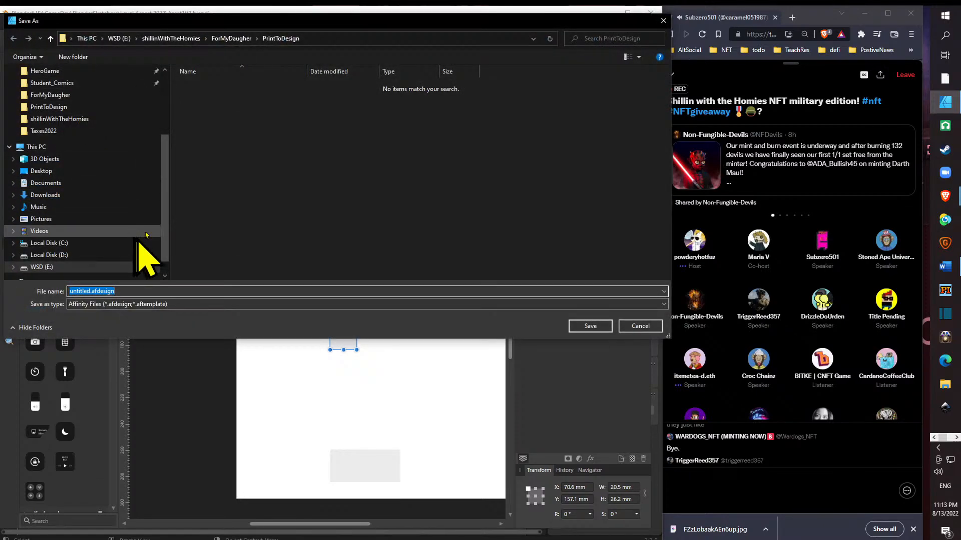
left_click(194, 40)
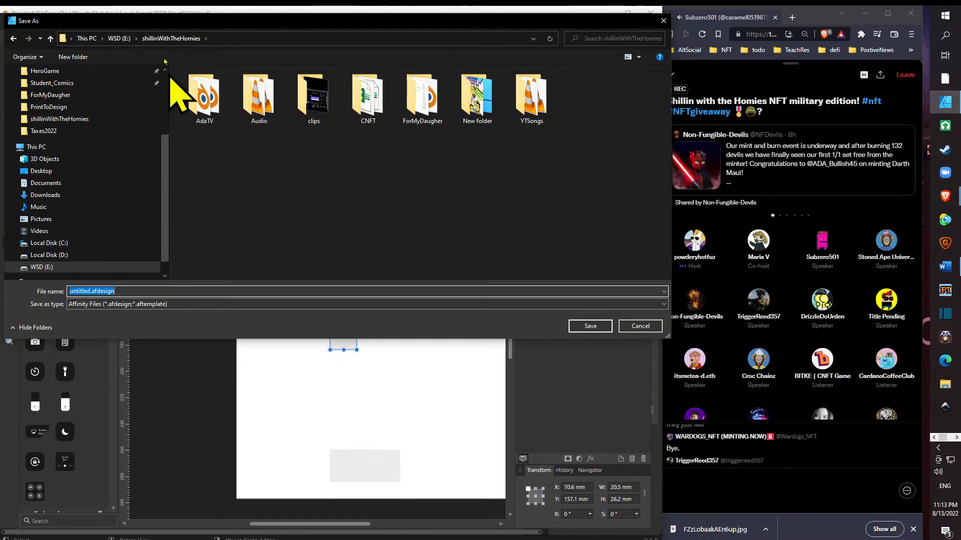
left_click(120, 39)
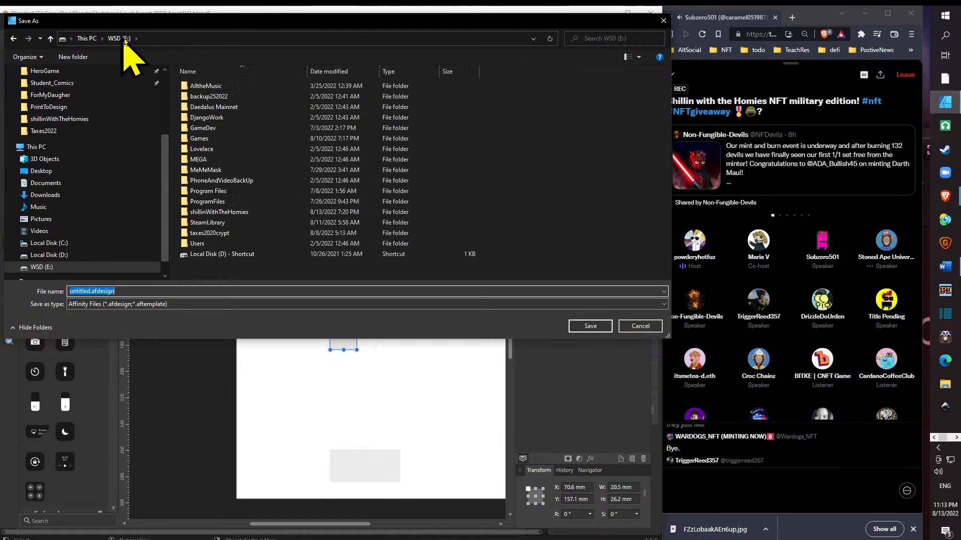
double_click(214, 130)
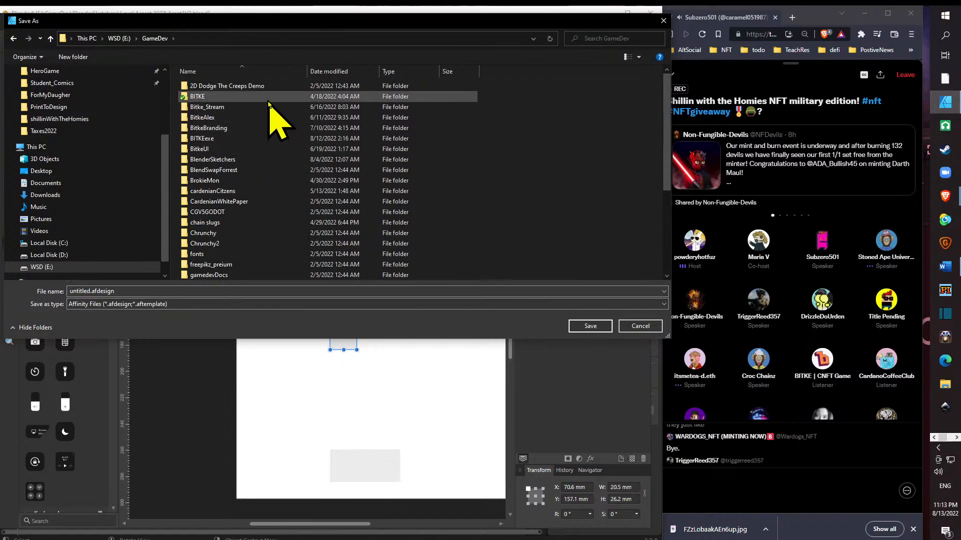
double_click(272, 159)
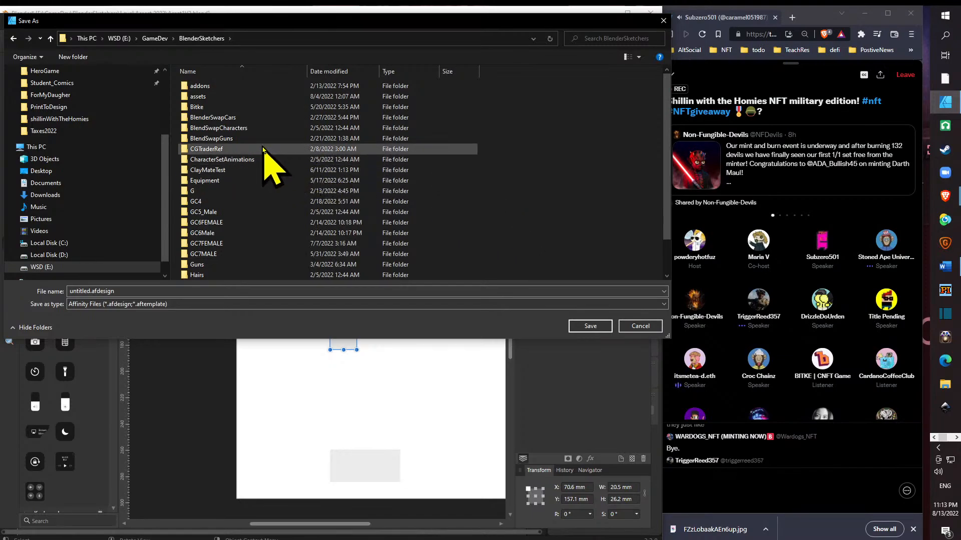
scroll(465, 178, "down", 2)
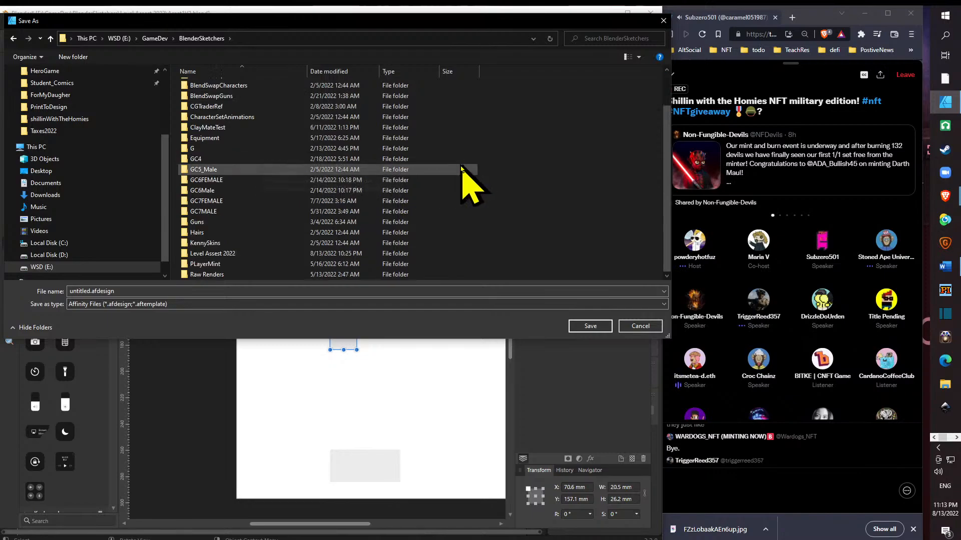
scroll(540, 225, "up", 2)
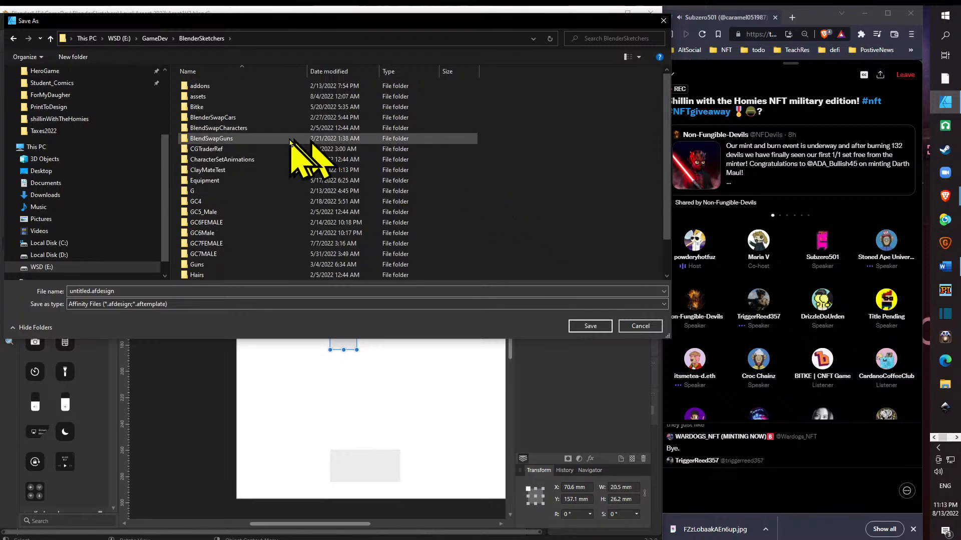
double_click(271, 109)
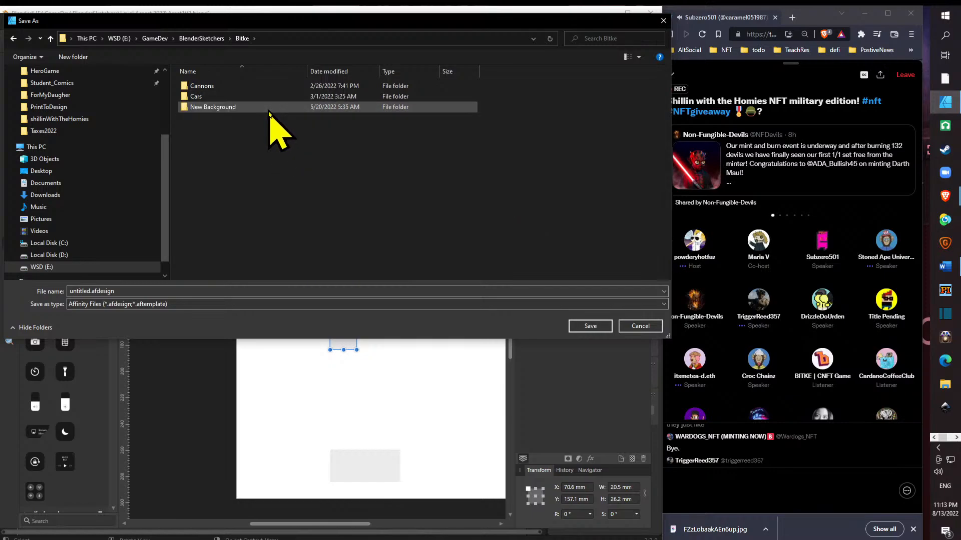
- Create a folder named "Level Plans" inside the Bitke folder and open it as the save location
right_click(210, 132)
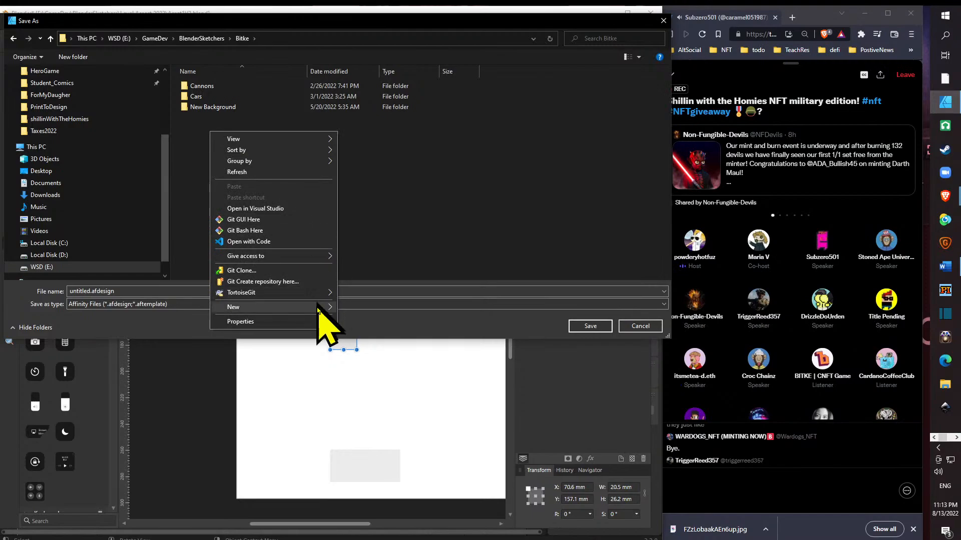
mouse_move(318, 309)
left_click(366, 307)
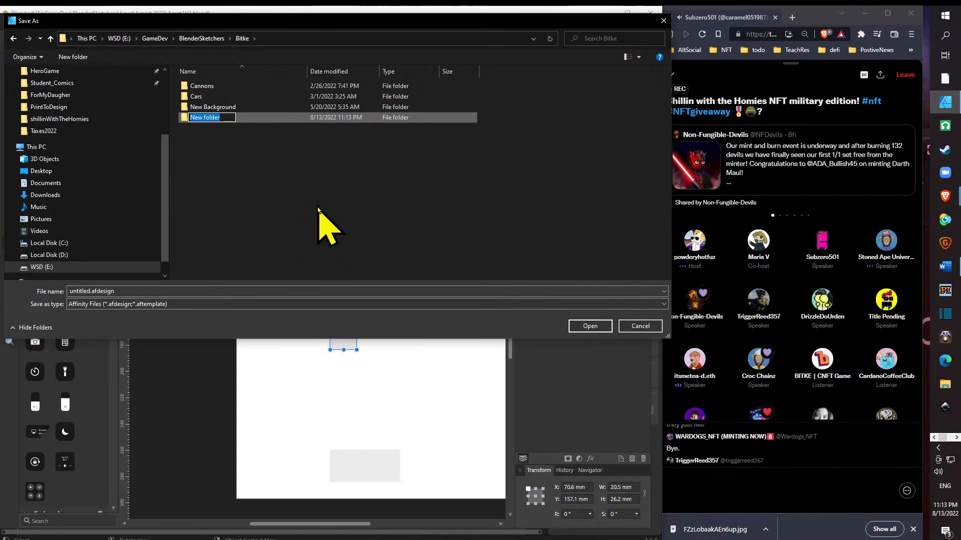
type("Level Plans")
key("Return")
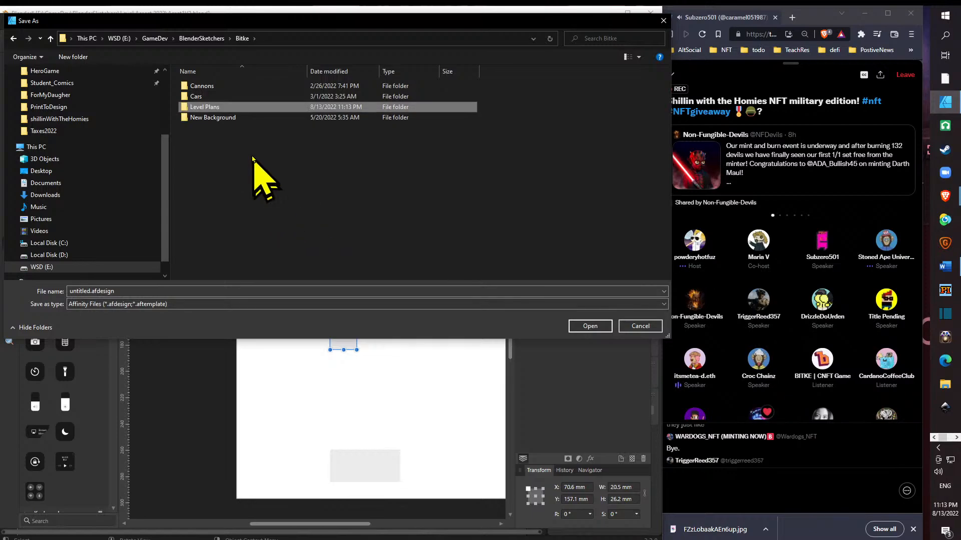
double_click(258, 118)
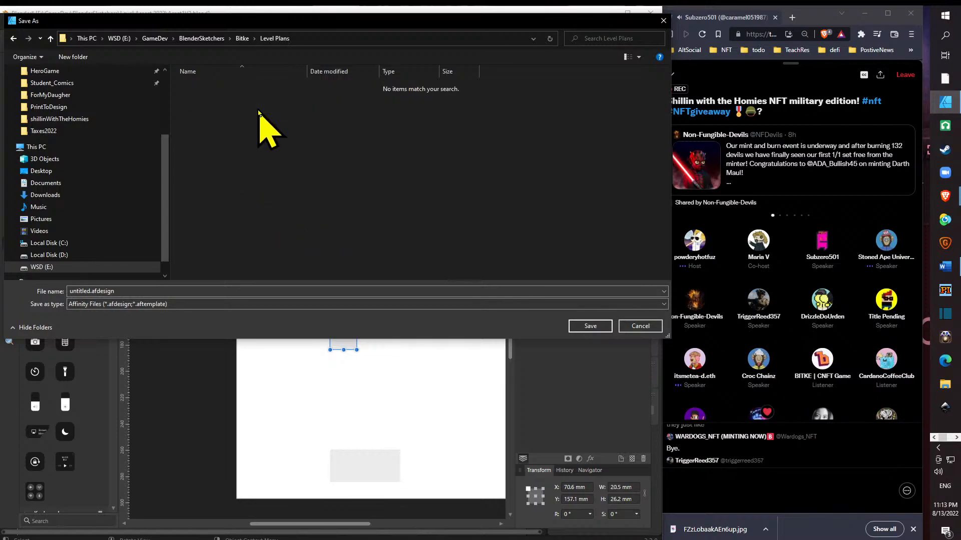
- Save the document in the Level Plans folder as level2plan
left_click(281, 291)
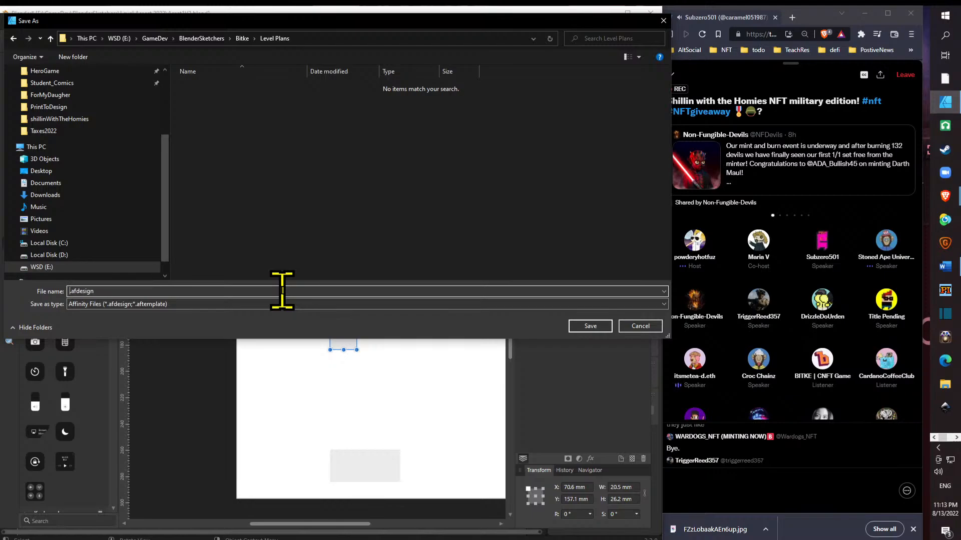
type("level2plan")
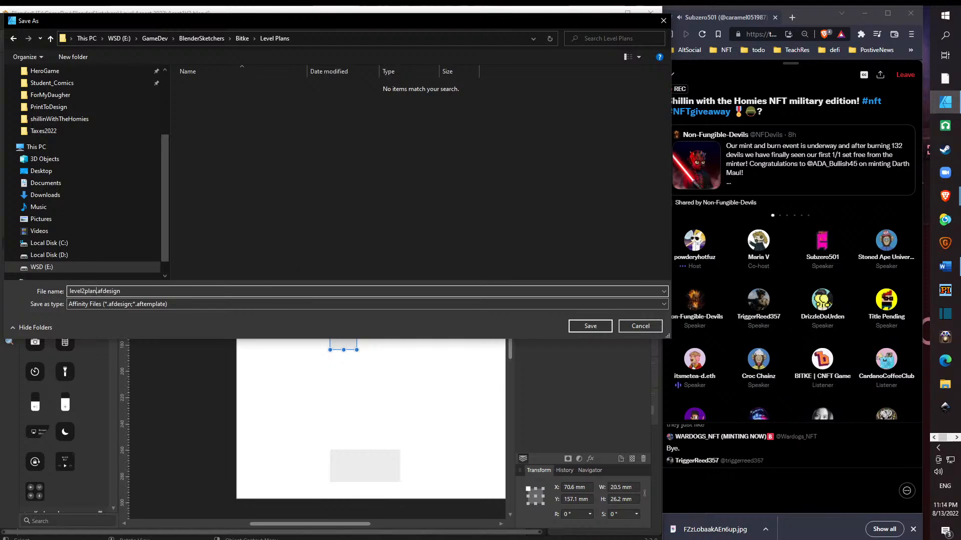
key("Return")
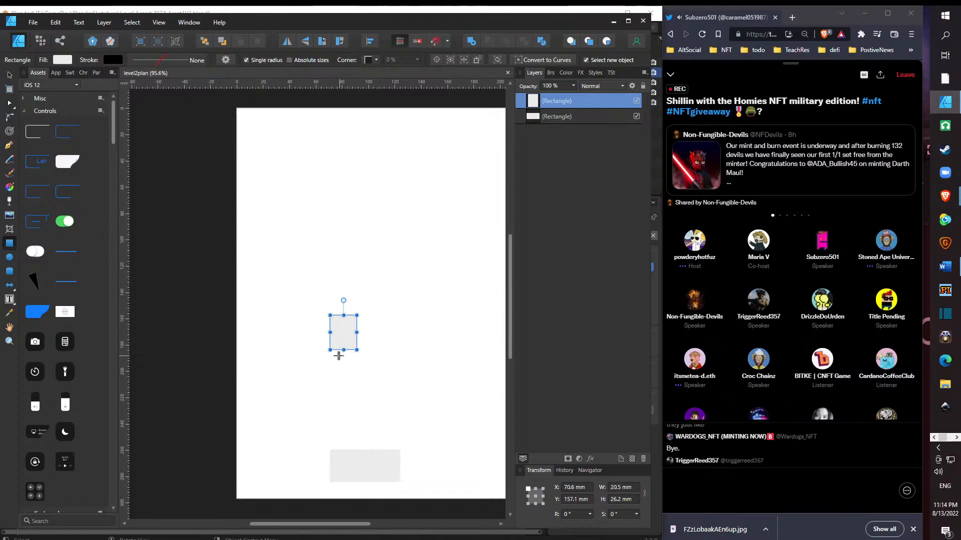
- Move the smaller rectangle down to just above the wide one and resize it to about 20 × 19 mm
left_click_drag(343, 333, 346, 338)
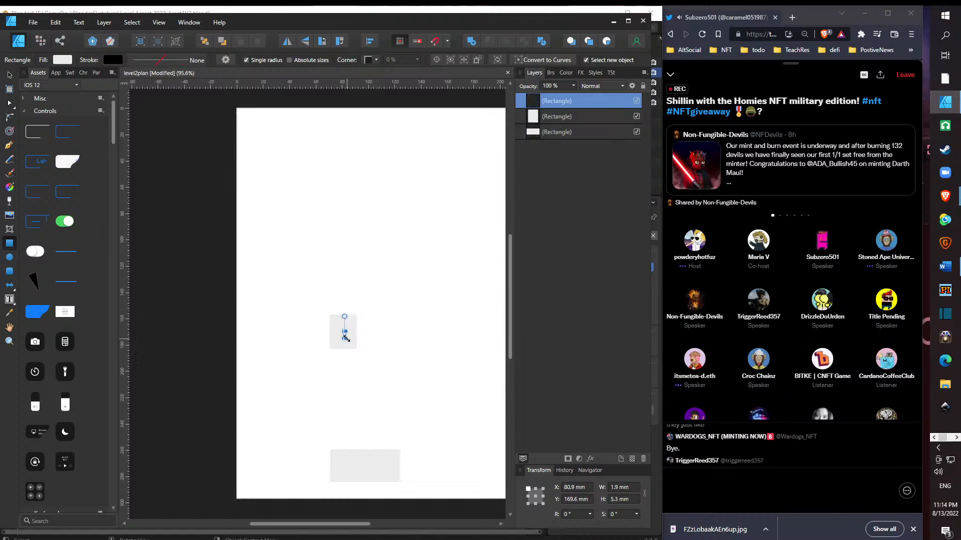
key("ctrl+z")
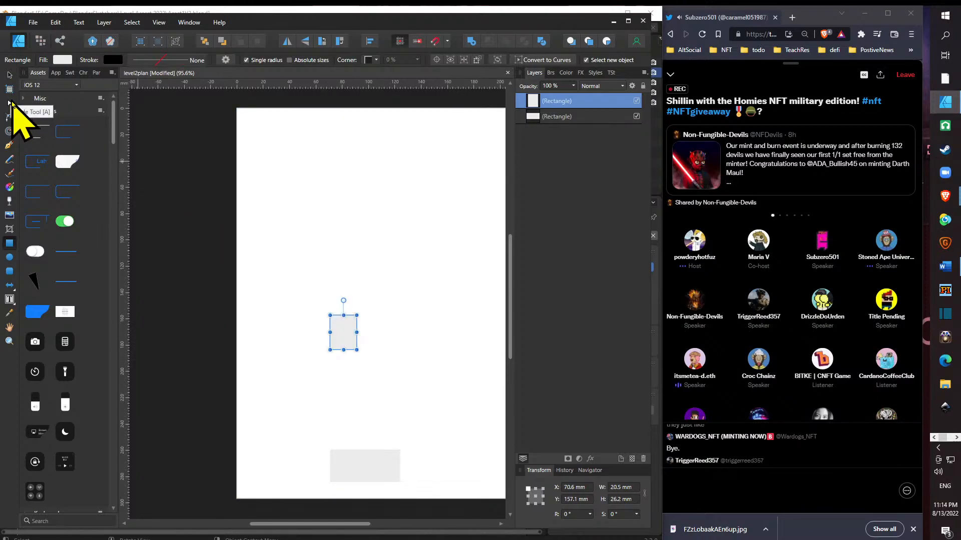
left_click(9, 102)
left_click_drag(352, 346, 346, 431)
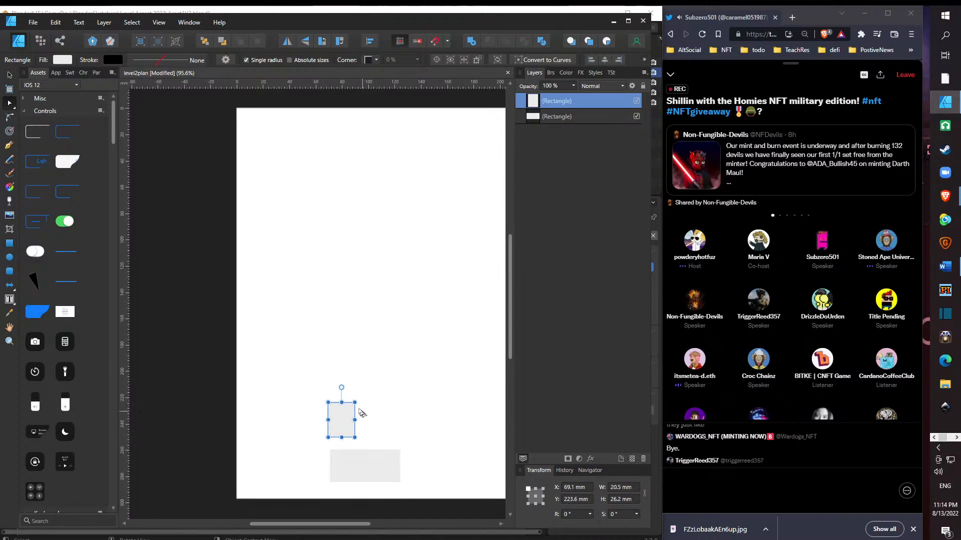
left_click_drag(354, 403, 350, 434)
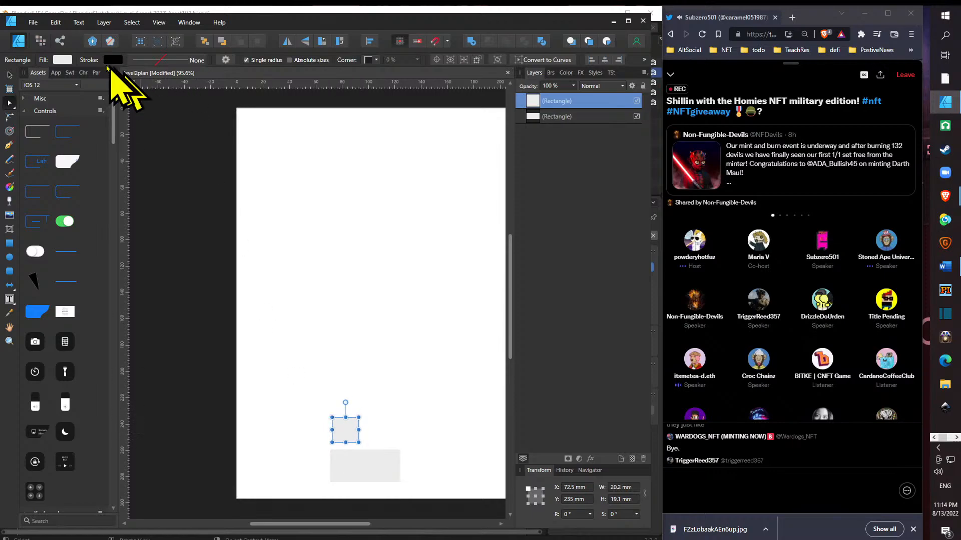
- Change the smaller rectangle's fill to a medium gray with lightness 46
left_click(63, 59)
mouse_move(97, 161)
left_mouse_down()
mouse_move(98, 150)
mouse_move(73, 134)
mouse_move(98, 158)
mouse_move(55, 140)
left_mouse_up()
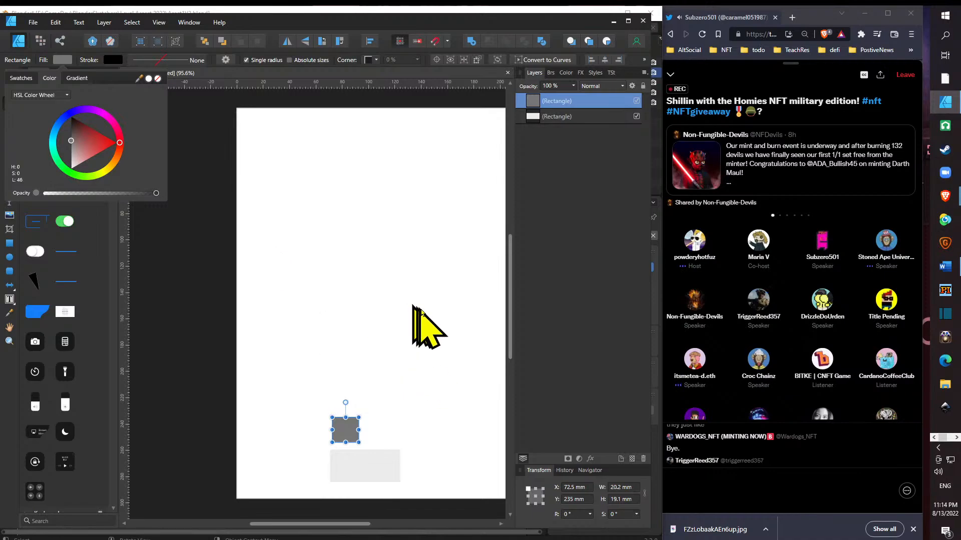
left_click(344, 434)
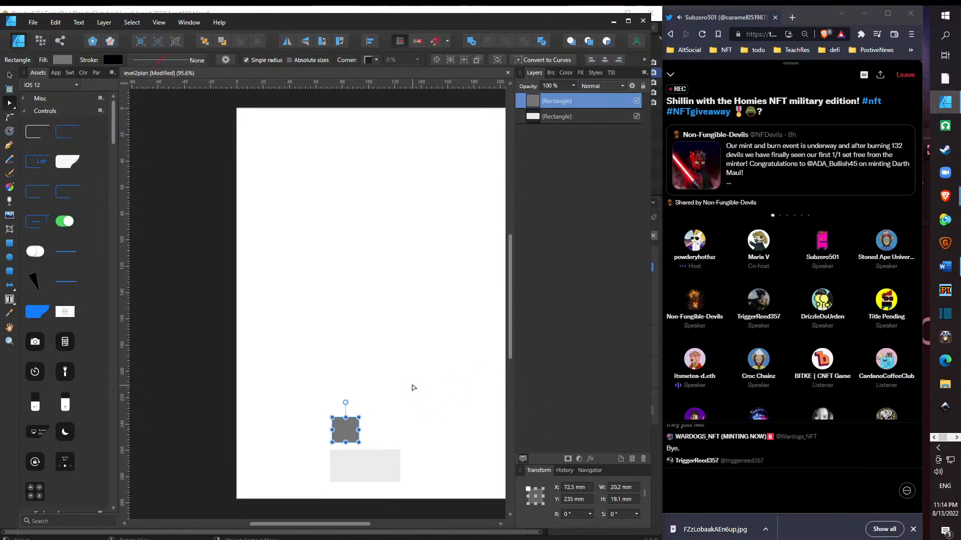
- Add a text frame about 11 × 10 mm on the gray rectangle and enter the label "Moving Platforms"
scroll(415, 388, "up", 4)
scroll(415, 388, "down", 5)
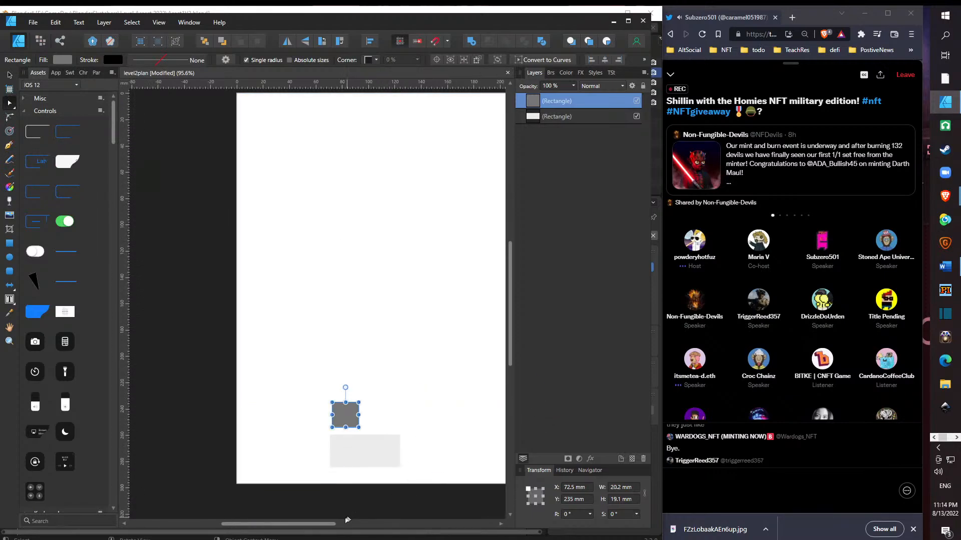
left_click_drag(325, 527, 356, 530)
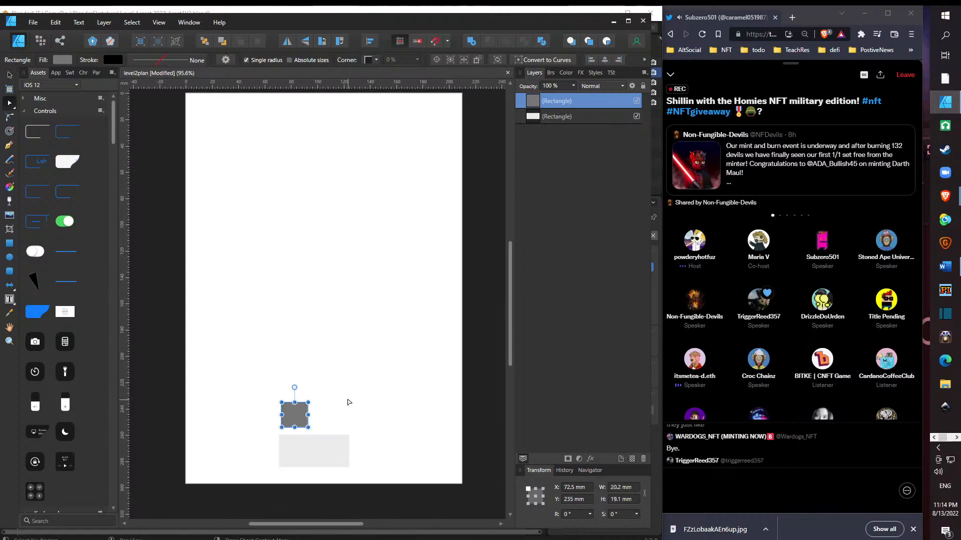
left_click(9, 300)
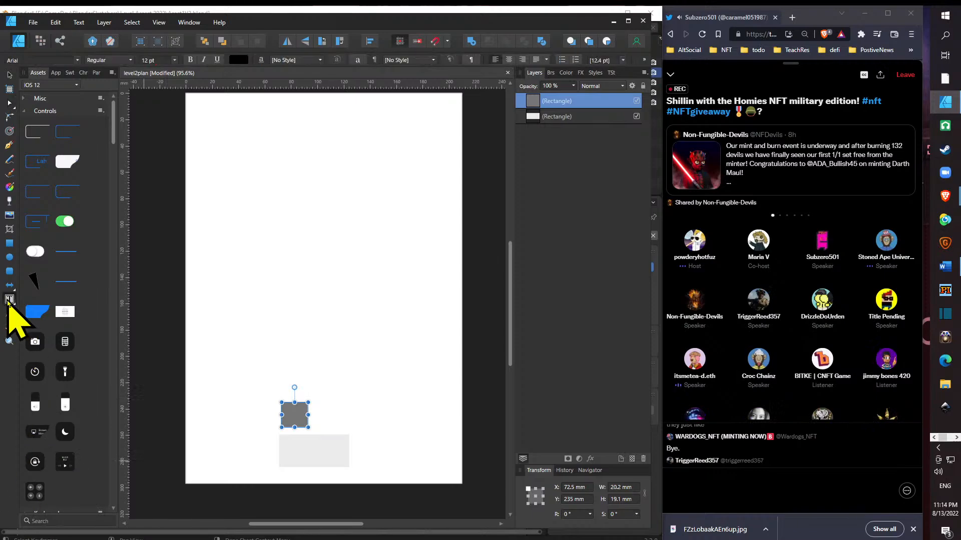
left_click_drag(284, 408, 301, 422)
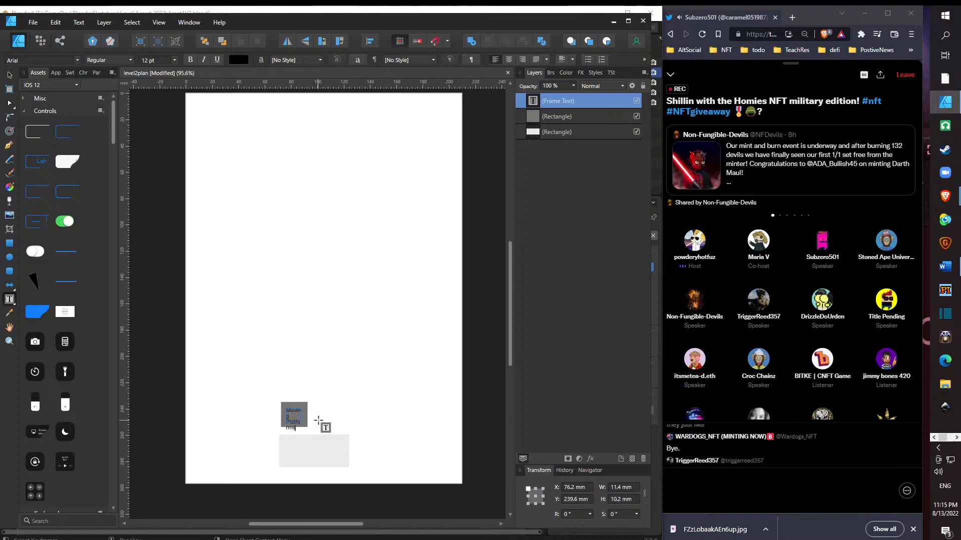
- Set the whole "Moving Platforms" label to 6 pt and bold
key("ctrl+a")
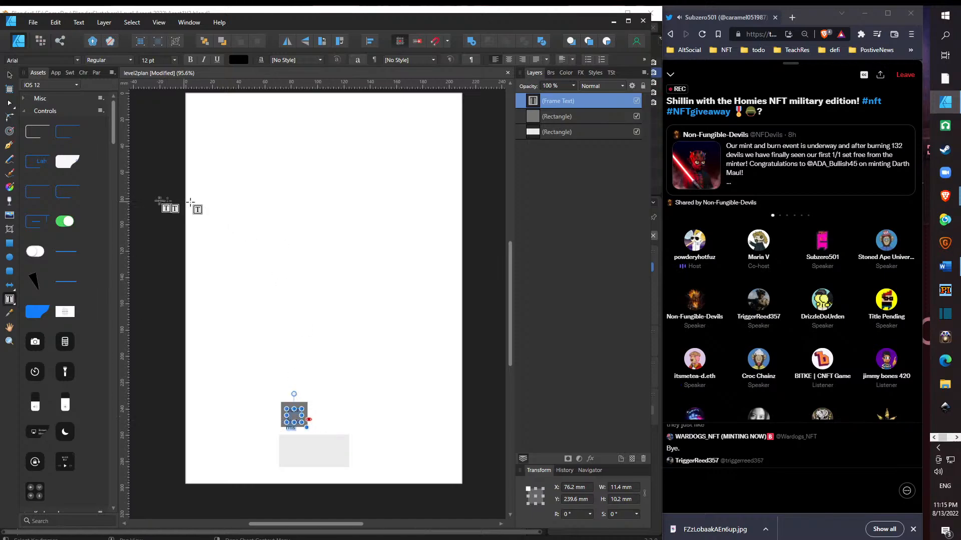
left_click(166, 60)
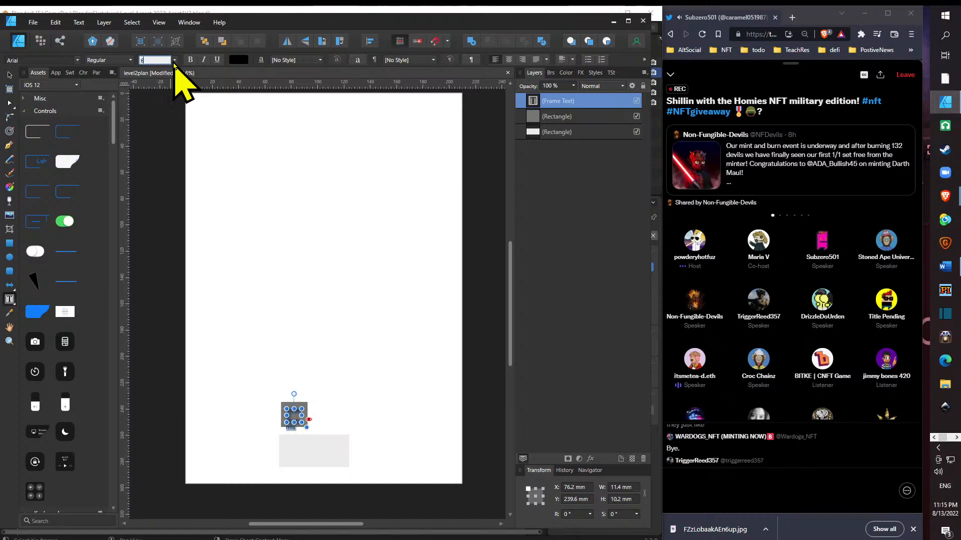
key("Return")
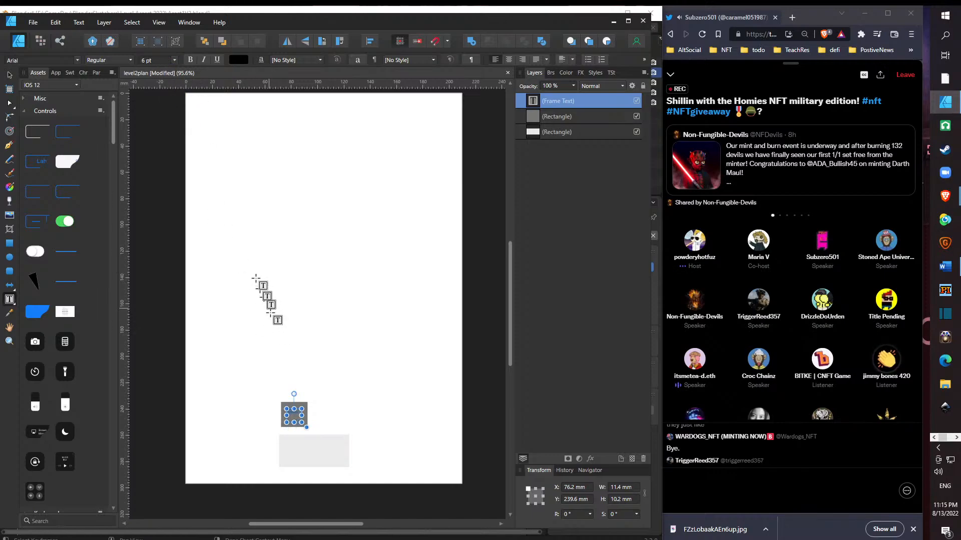
left_click(190, 60)
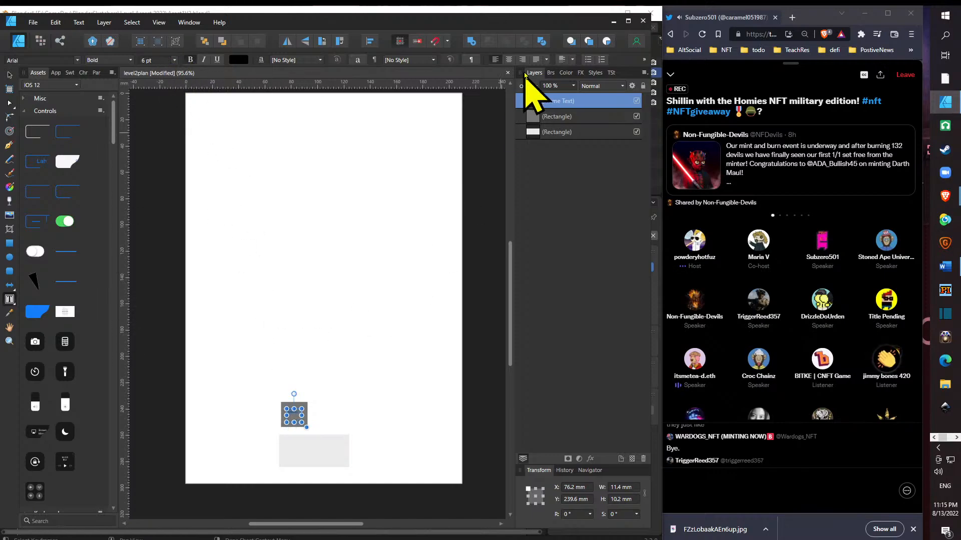
- Nest the label's text frame inside the gray rectangle's layer and save the document
left_click_drag(546, 101, 584, 132)
key("Escape")
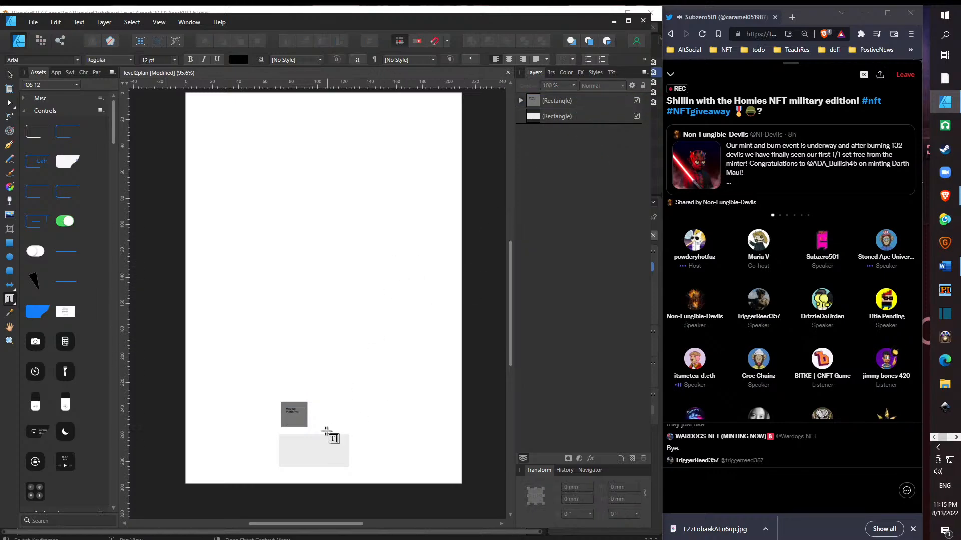
scroll(300, 428, "up", 6)
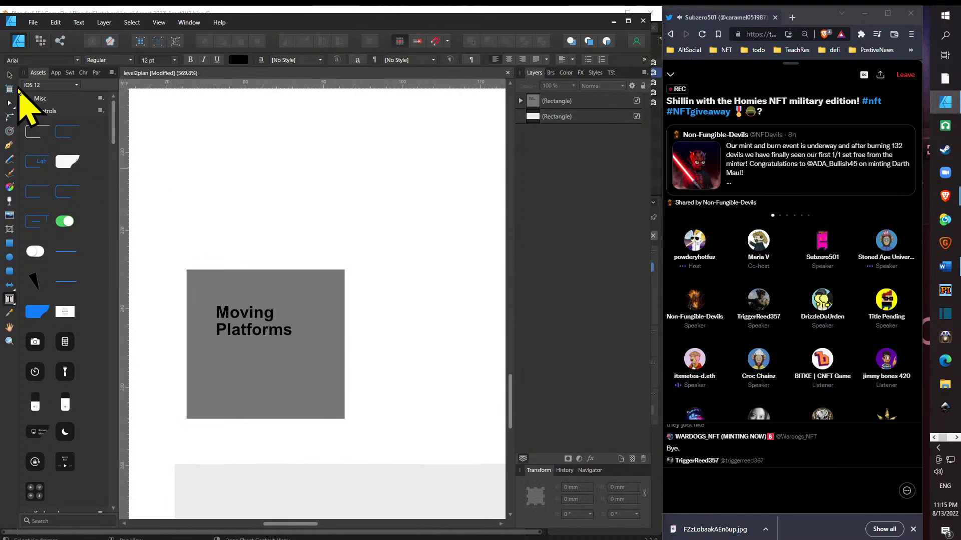
key("ctrl+s")
- Shorten the "Moving Platforms" text frame to about 5 mm high, keeping its width
left_click(9, 75)
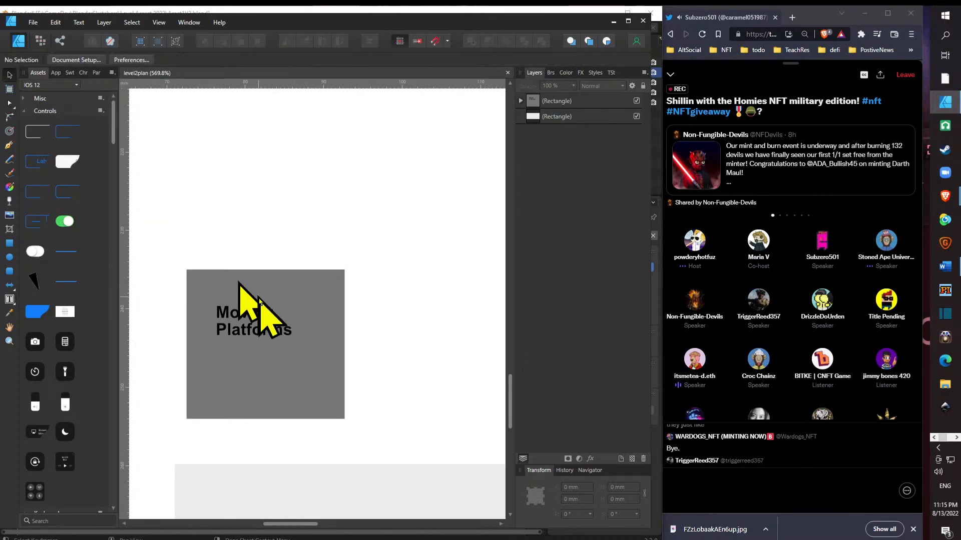
left_click(269, 324)
left_click(269, 323)
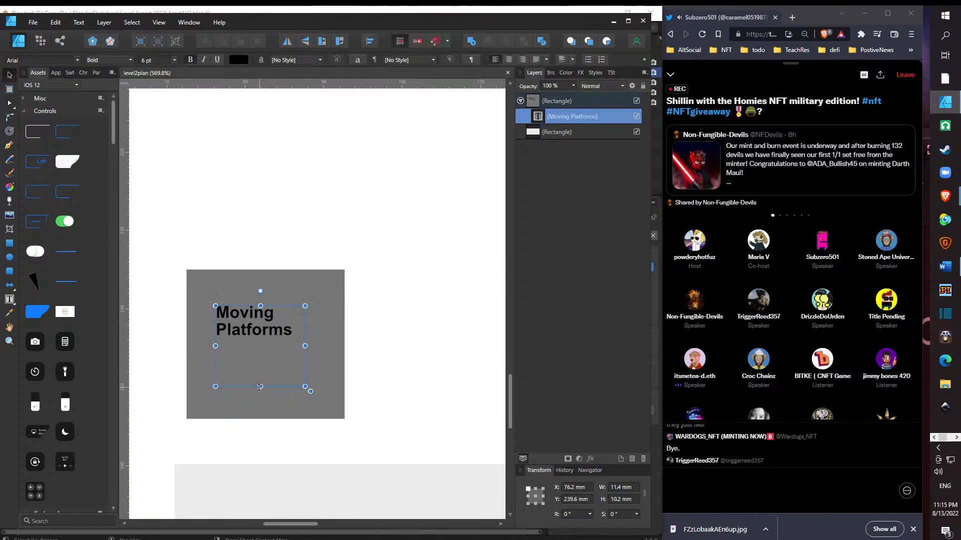
left_click_drag(259, 386, 157, 285)
- Set the whole "Moving Platforms" label to 8 pt and enlarge its text frame so the label fits on two lines
double_click(284, 331)
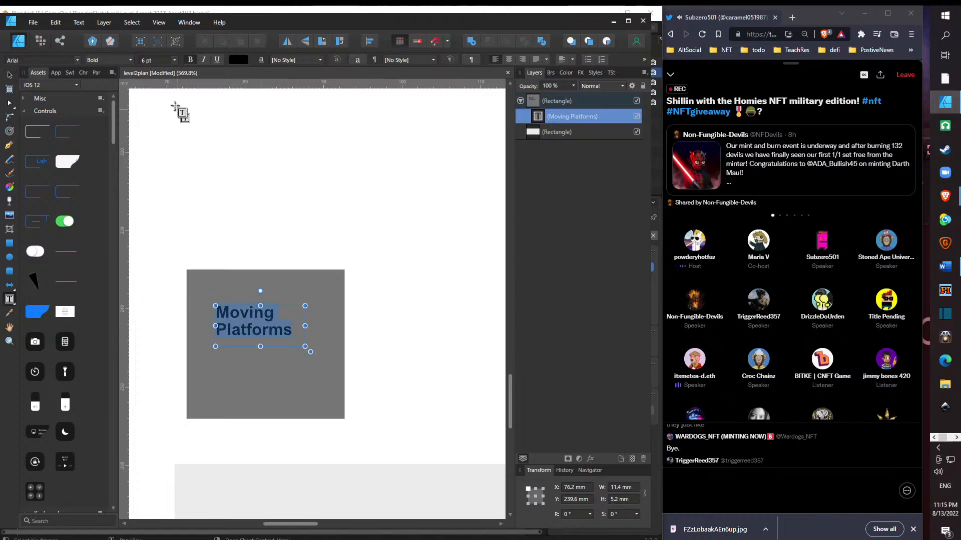
left_click(174, 61)
left_click(175, 61)
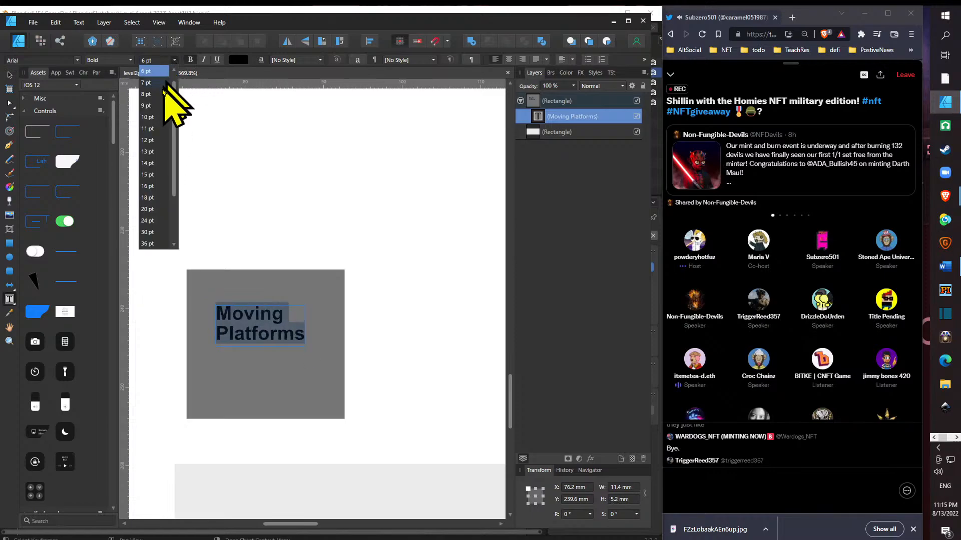
left_click(148, 94)
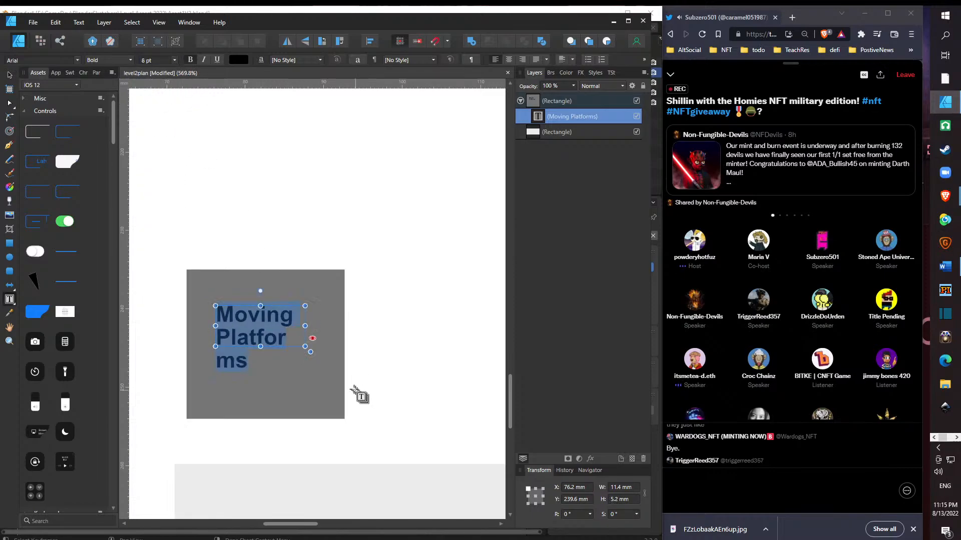
left_click_drag(305, 326, 303, 362)
left_click(395, 360)
- Add a text frame about 45 × 12 mm on the light rectangle and enter the label "Start"
scroll(384, 361, "down", 9)
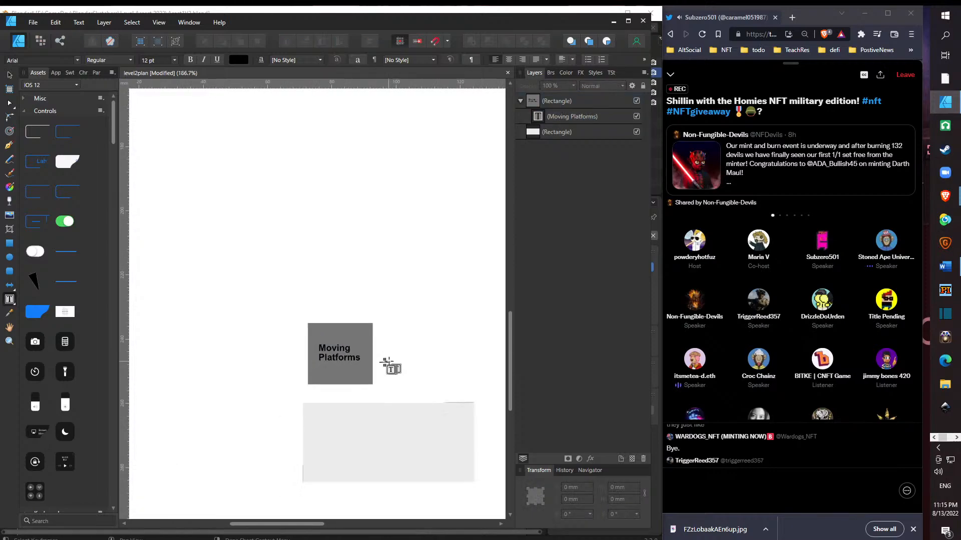
scroll(406, 378, "up", 2)
scroll(405, 377, "up", 2)
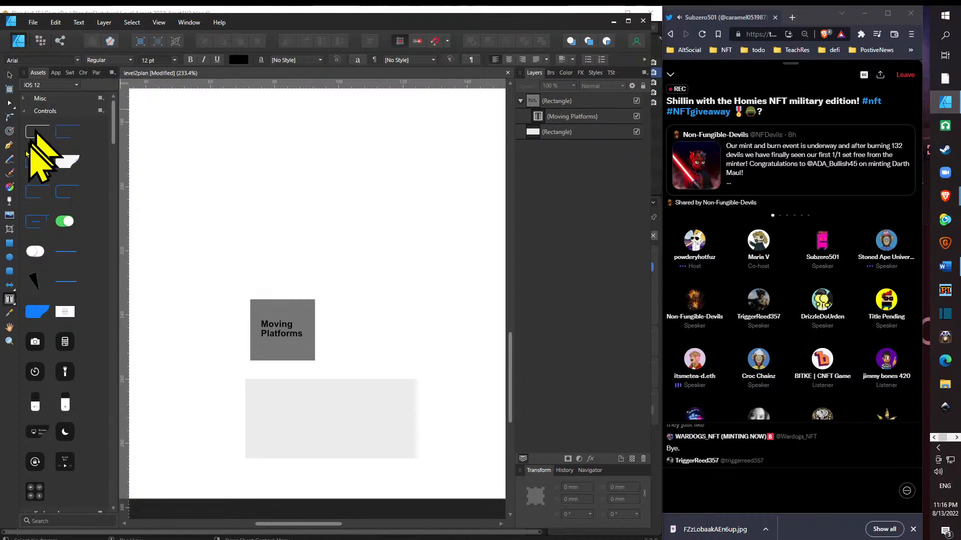
left_click_drag(262, 400, 407, 440)
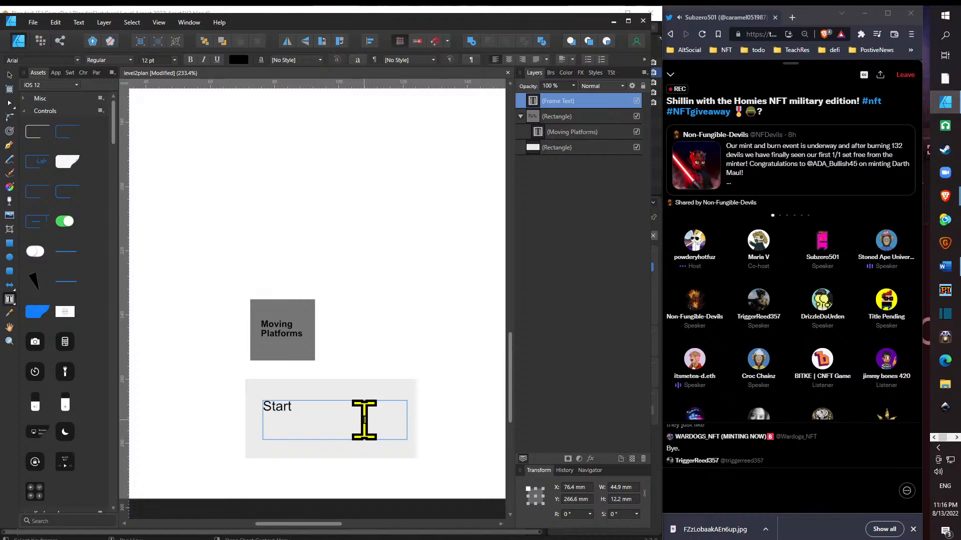
- Narrow the "Start" text frame to about 31 mm wide, inset from both sides of the light rectangle
key("ctrl+a")
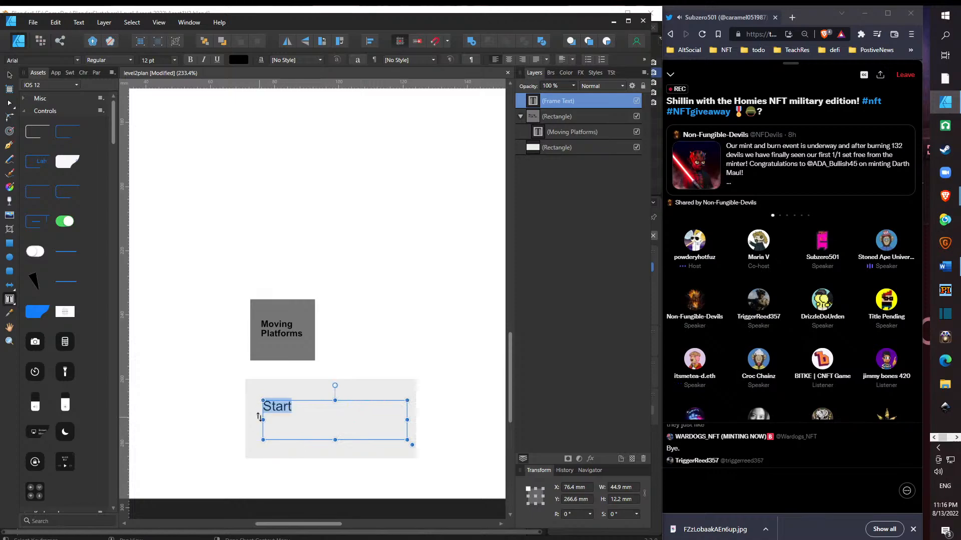
left_click_drag(261, 420, 340, 419)
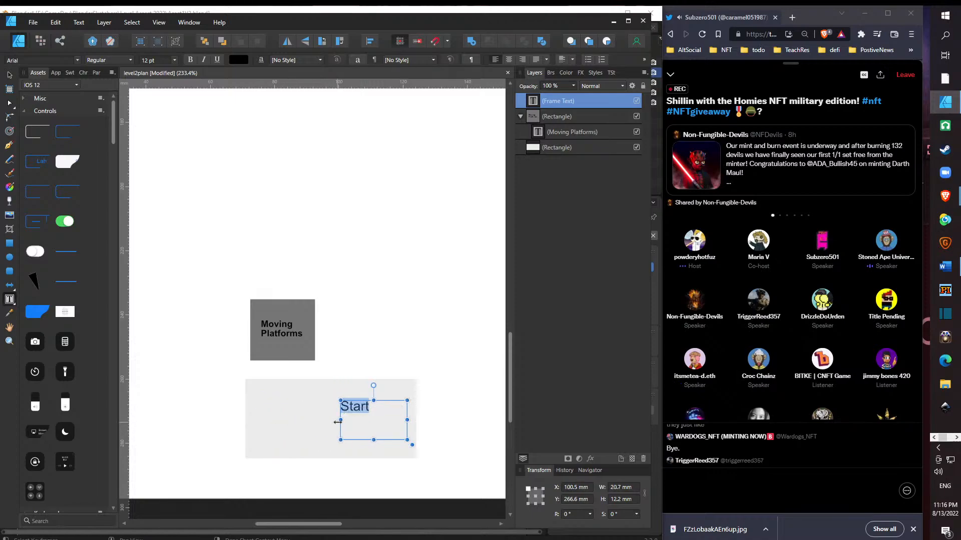
left_click_drag(407, 420, 279, 420)
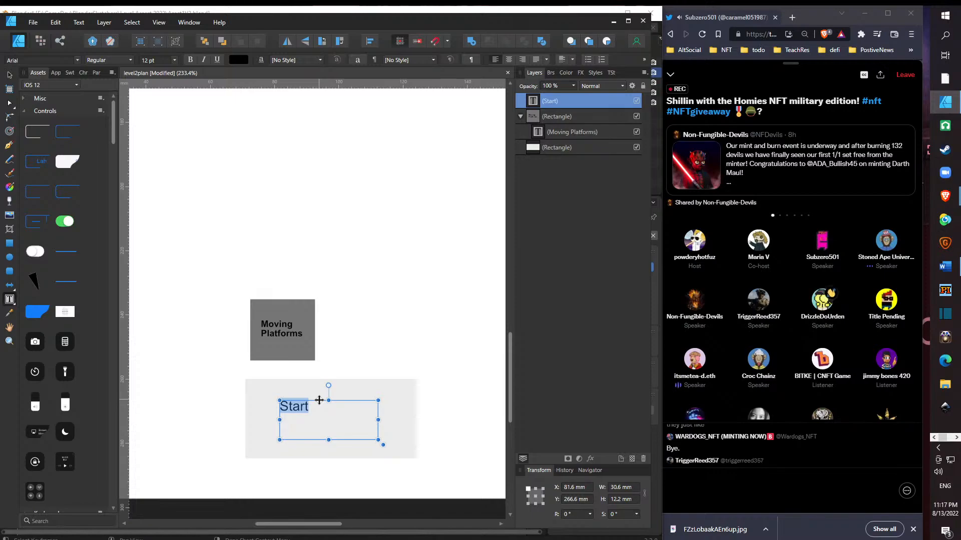
type("S")
key("ctrl+z")
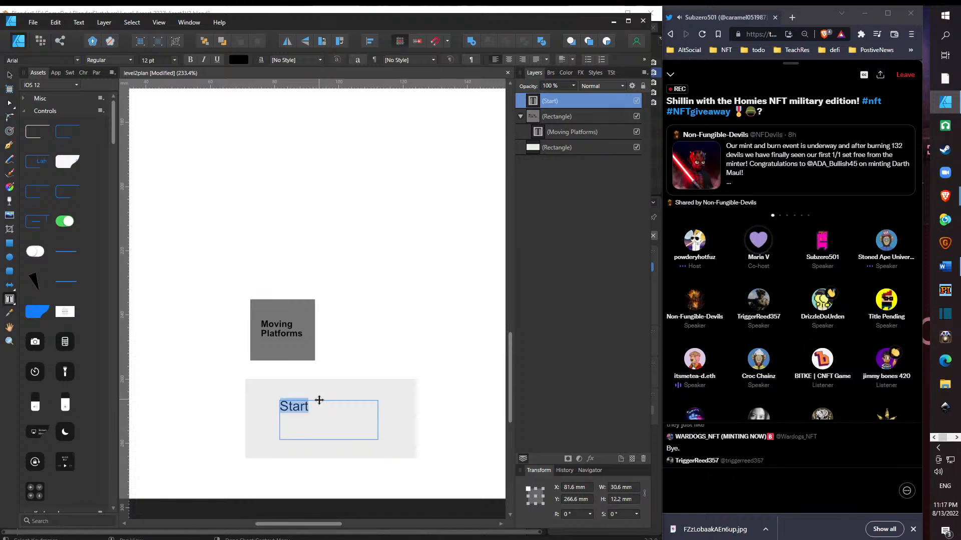
key("Escape")
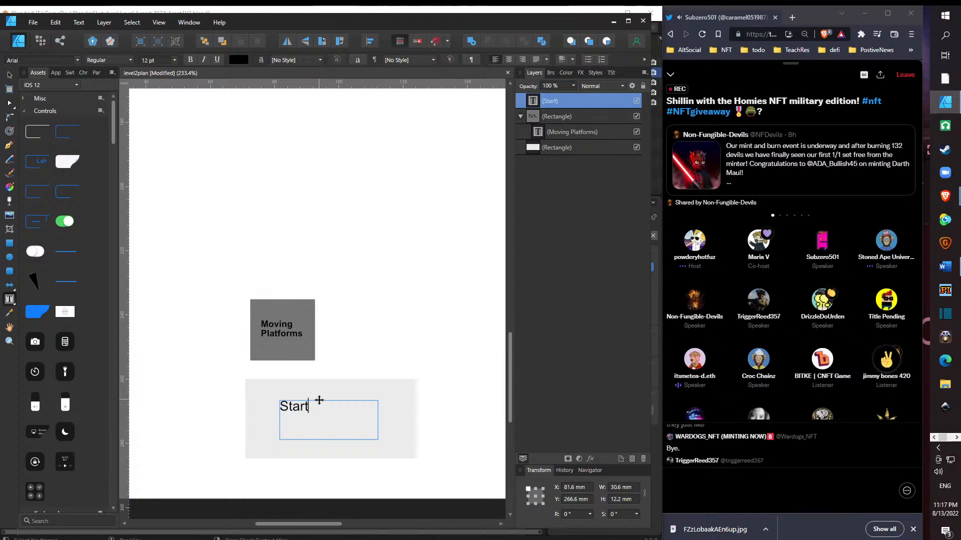
left_click(317, 400)
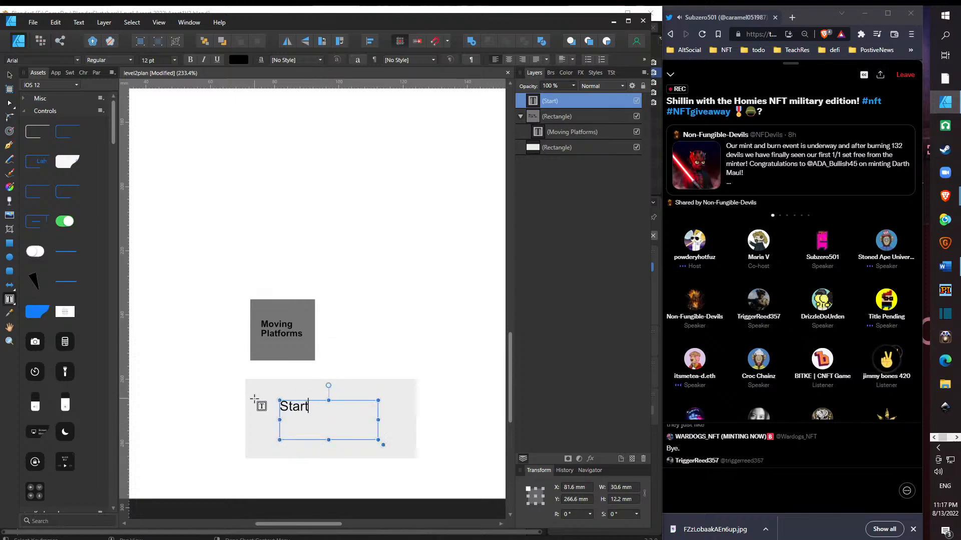
- Change the larger rectangle's fill to orange with hue 30, saturation 100 and lightness 50
left_click(9, 75)
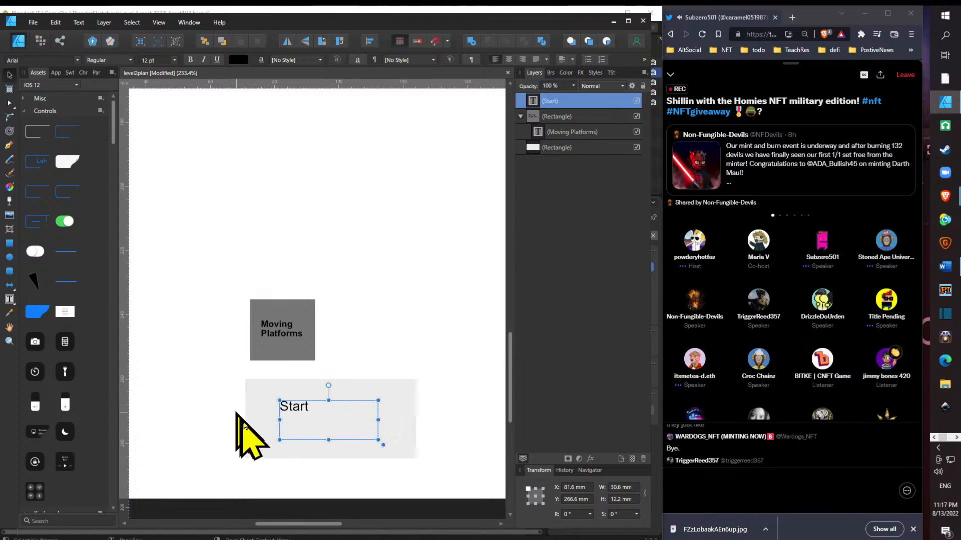
left_click(258, 426)
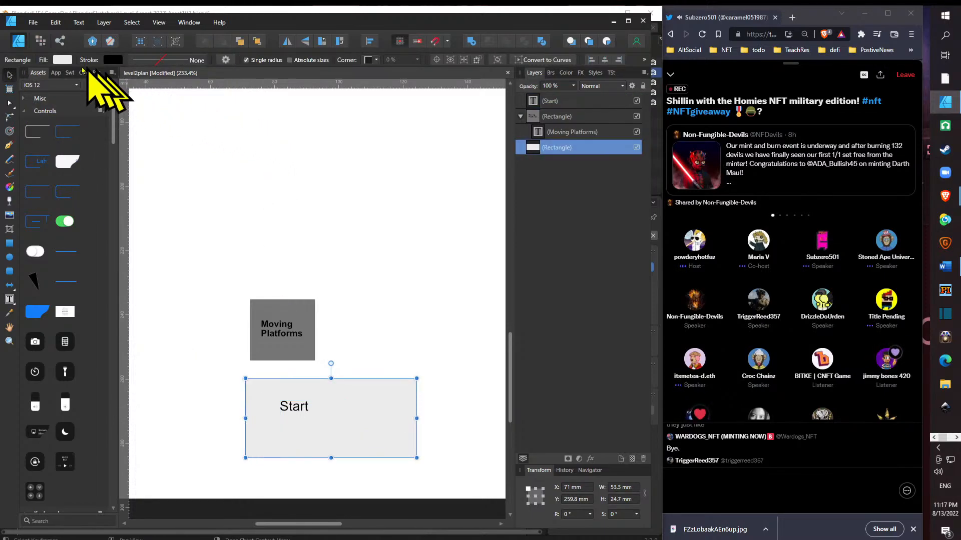
left_click(64, 60)
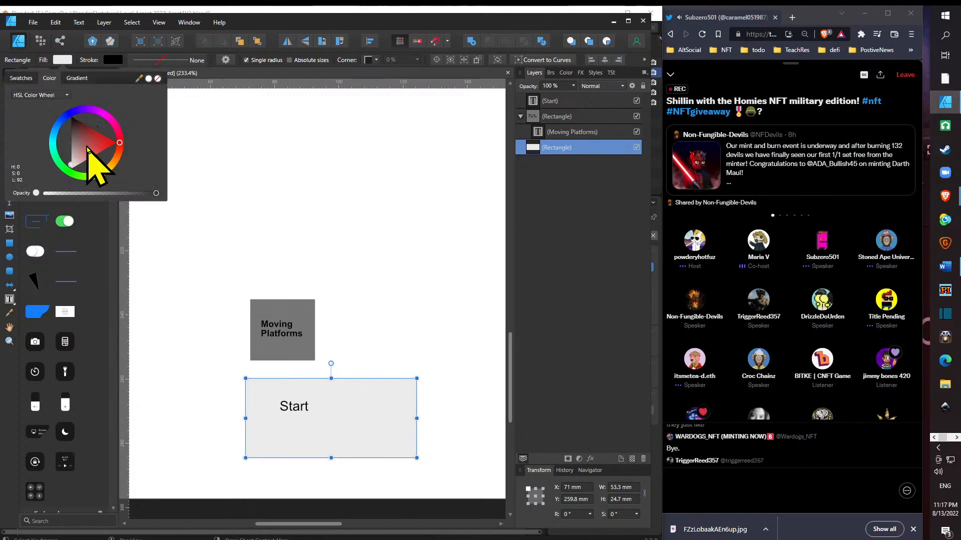
left_click(109, 174)
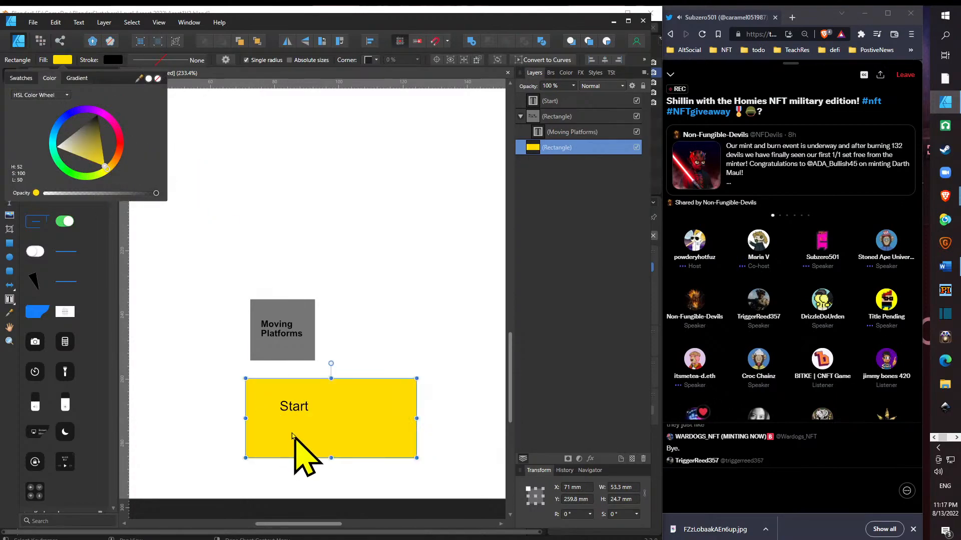
left_click(114, 160)
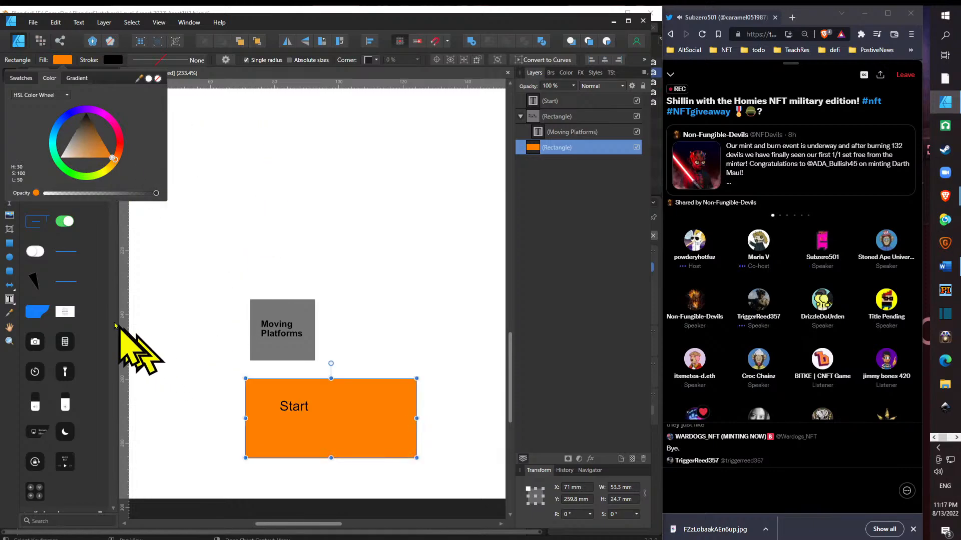
left_click(171, 247)
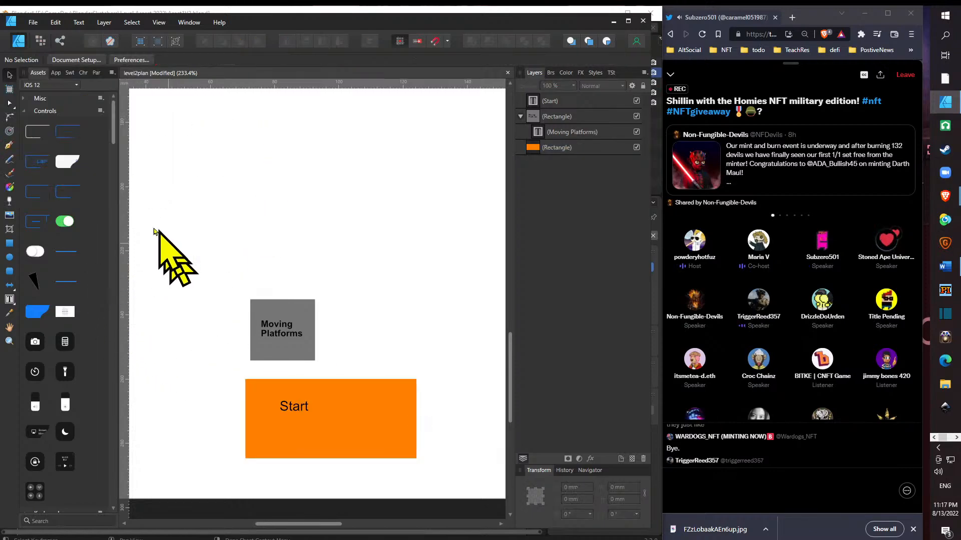
- Give the orange rectangle a solid black outline 1.5 pt wide
left_click(262, 453)
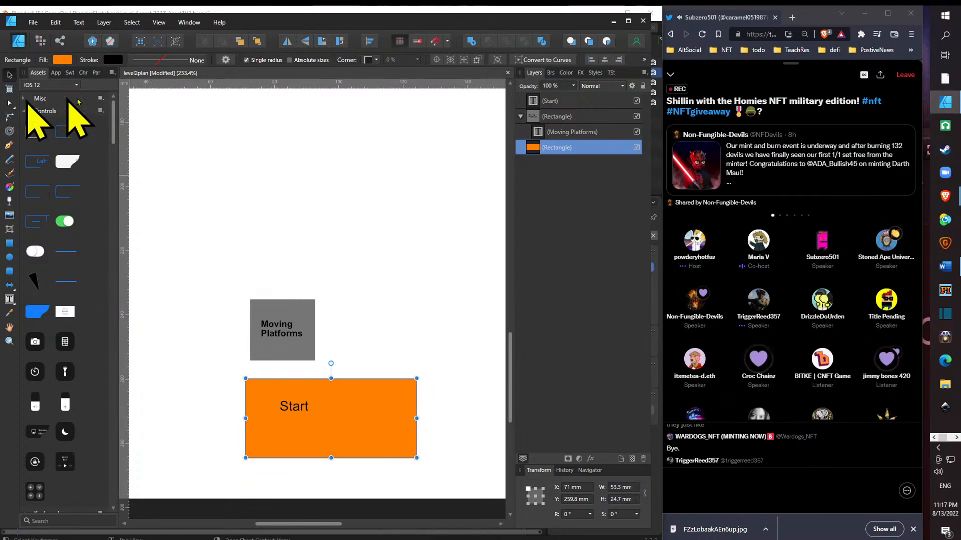
left_click(112, 60)
left_click(152, 62)
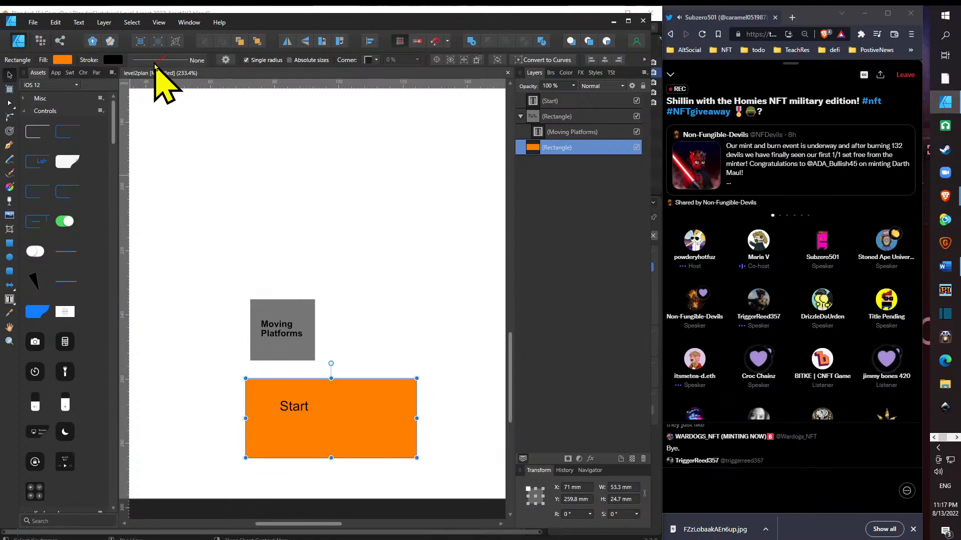
left_click(152, 63)
left_click_drag(139, 99, 153, 98)
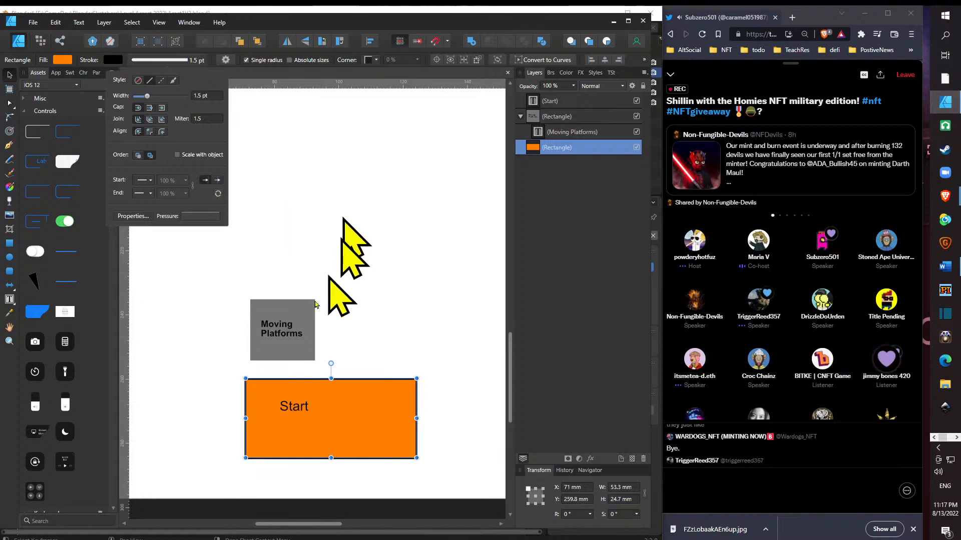
- Give the gray "Moving Platforms" rectangle a solid black outline 1.9 pt wide
left_click(275, 356)
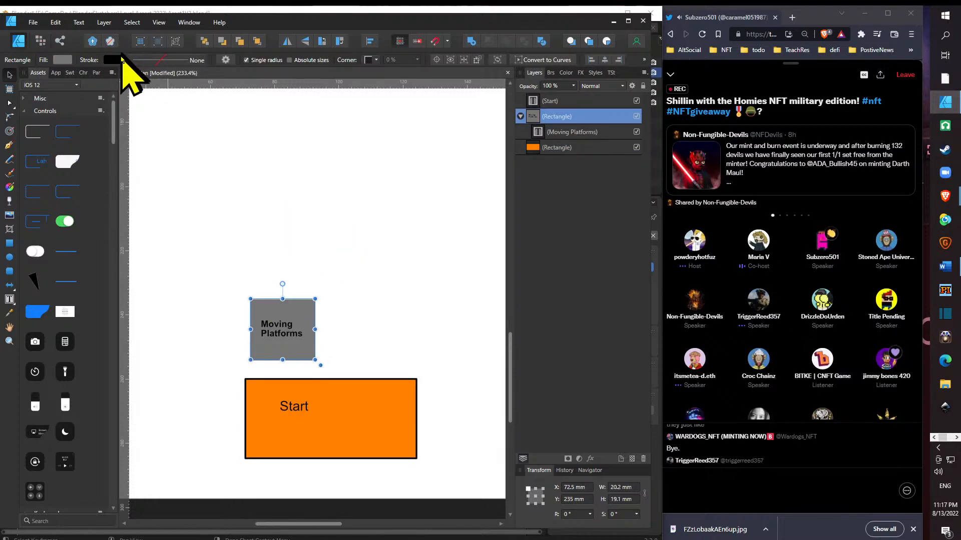
left_click(146, 60)
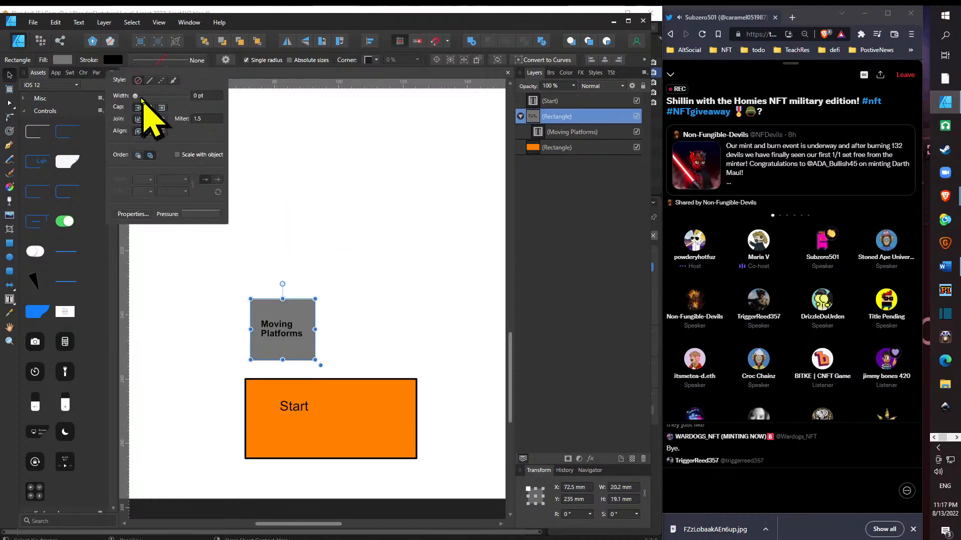
left_click_drag(135, 95, 148, 96)
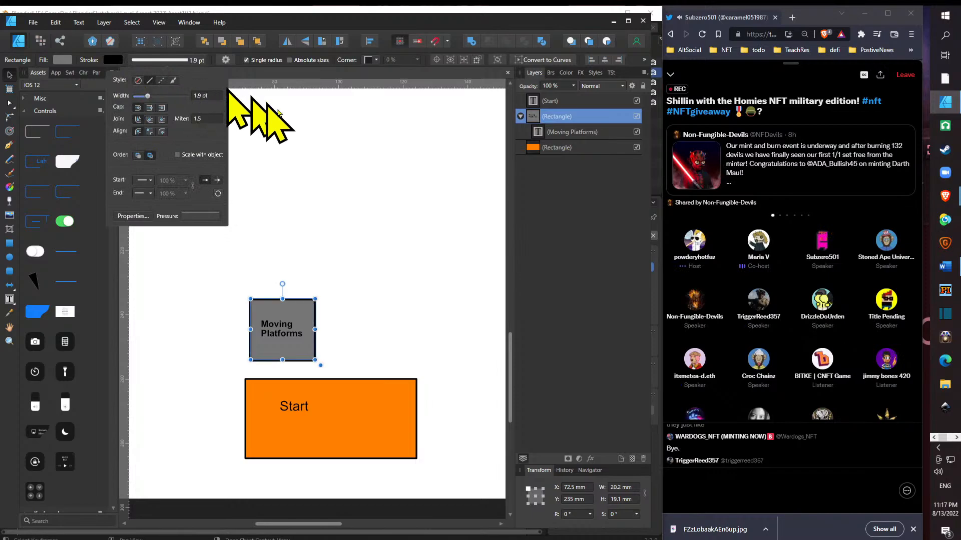
left_click(403, 285)
- Nest the "Start" text frame inside the orange rectangle's layer
scroll(383, 280, "down", 3)
scroll(451, 350, "up", 3)
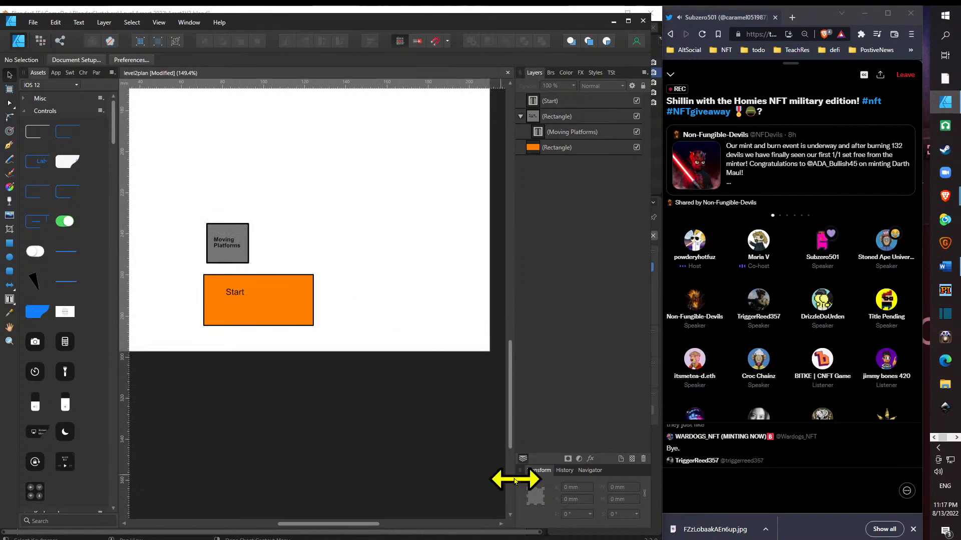
left_click_drag(509, 427, 508, 361)
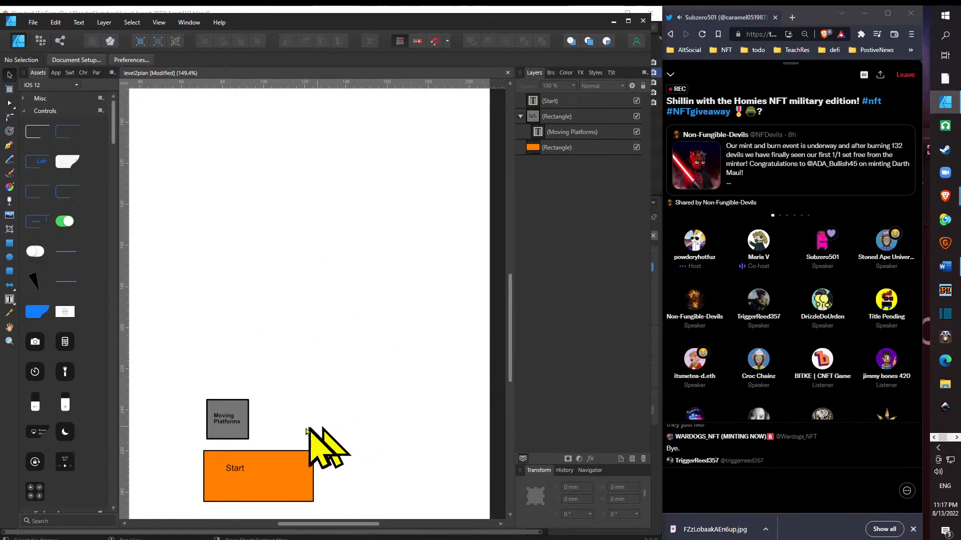
left_click(240, 420)
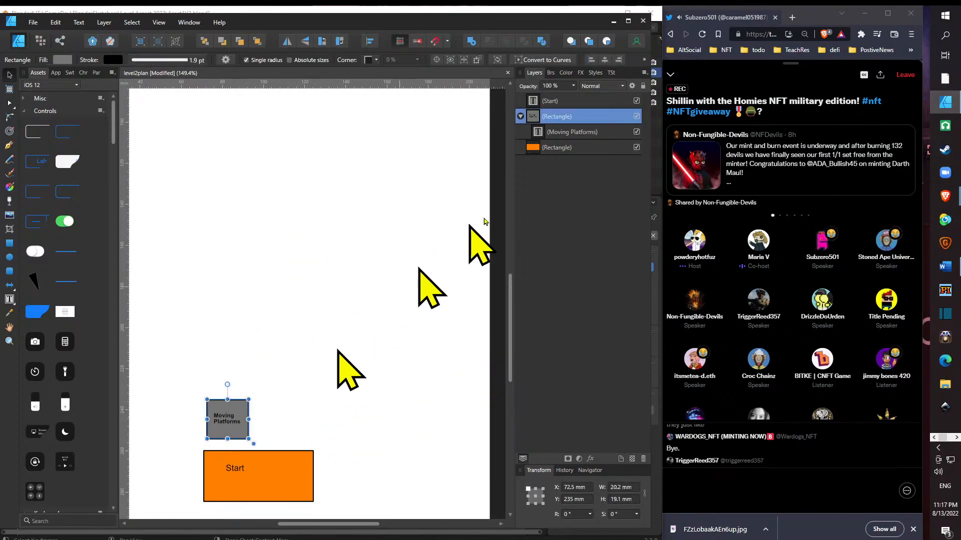
left_click_drag(553, 113, 565, 169)
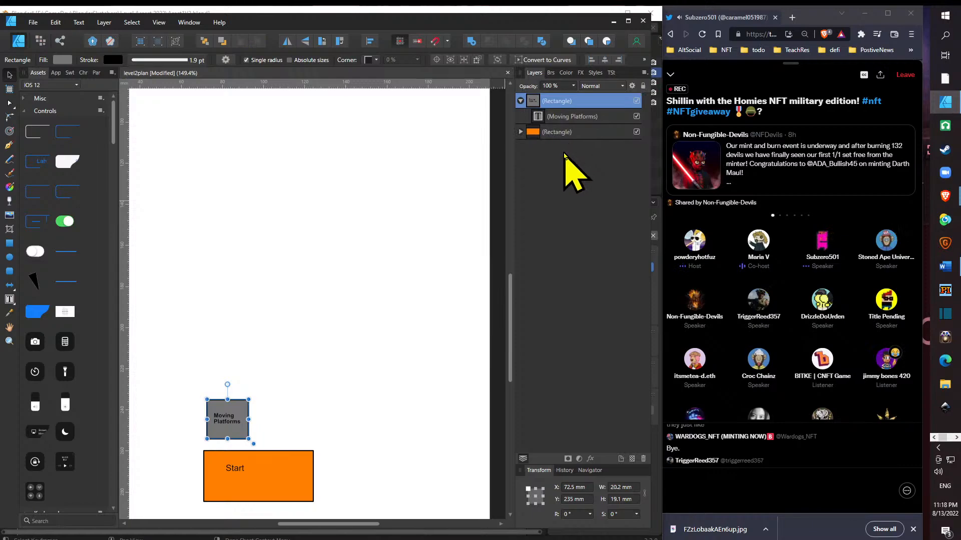
- Shrink the "Start" text frame to about 12 × 4 mm and move it to the orange rectangle's center
left_click(241, 473)
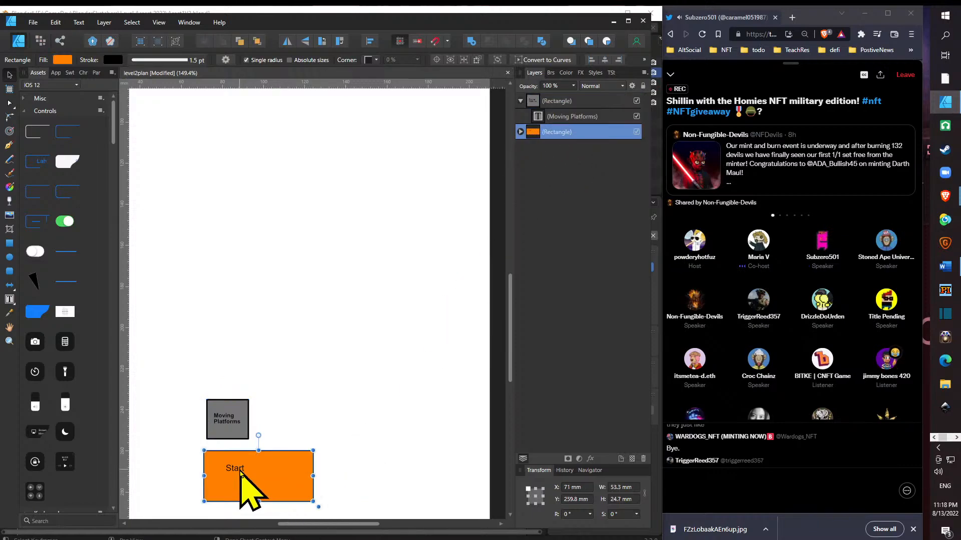
left_click(521, 132)
left_click(553, 147)
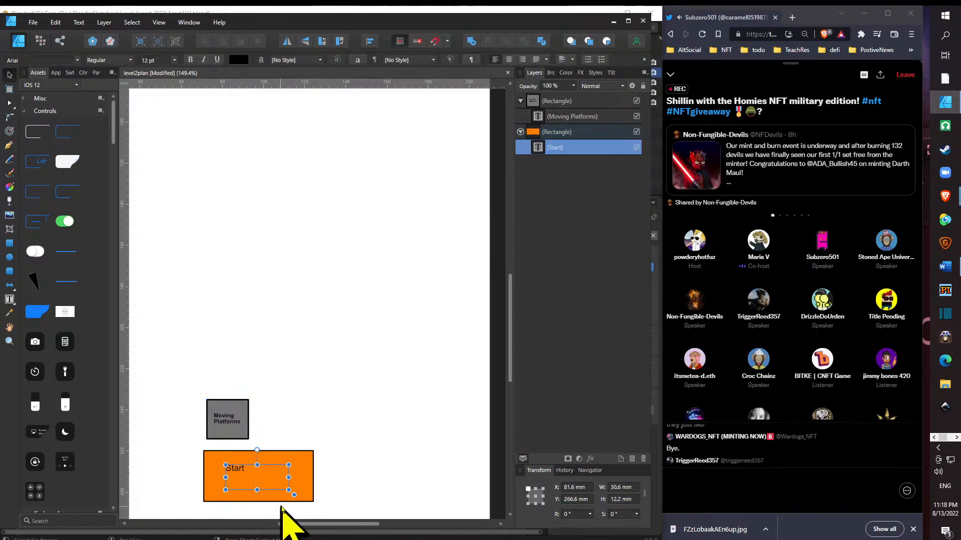
left_click_drag(290, 478, 239, 474)
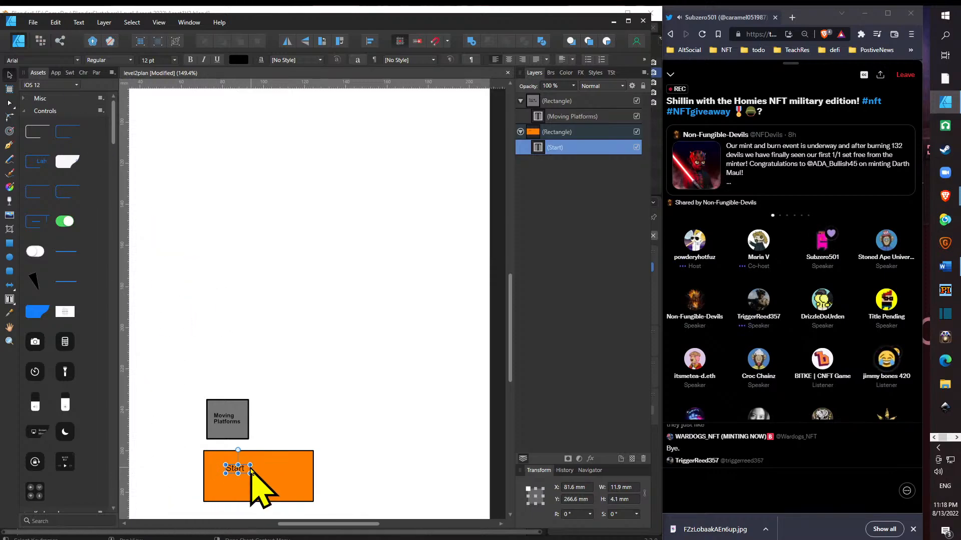
left_click_drag(242, 469, 249, 473)
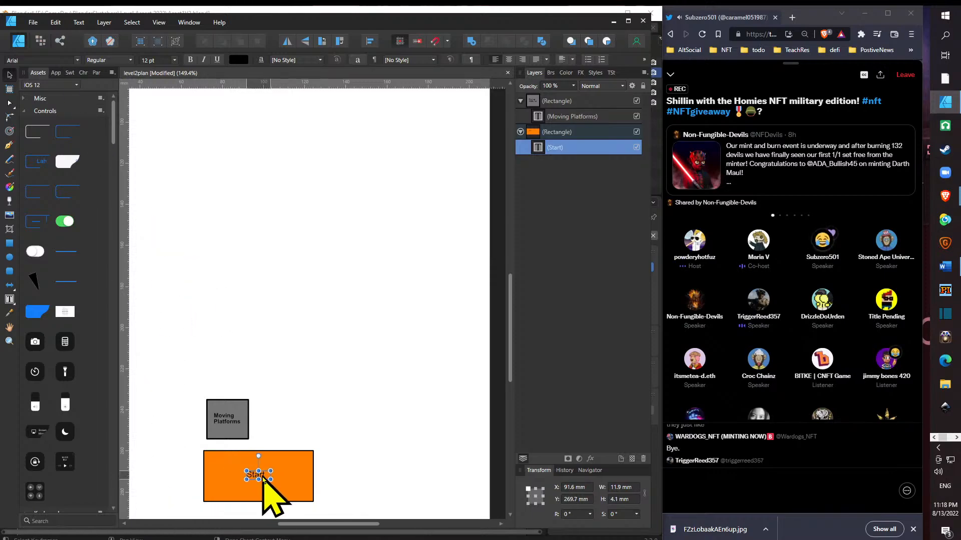
left_click(279, 408)
- Duplicate the orange "Start" rectangle and move the copy straight up near the page's upper edge, at about Y 11 mm
left_click(231, 431)
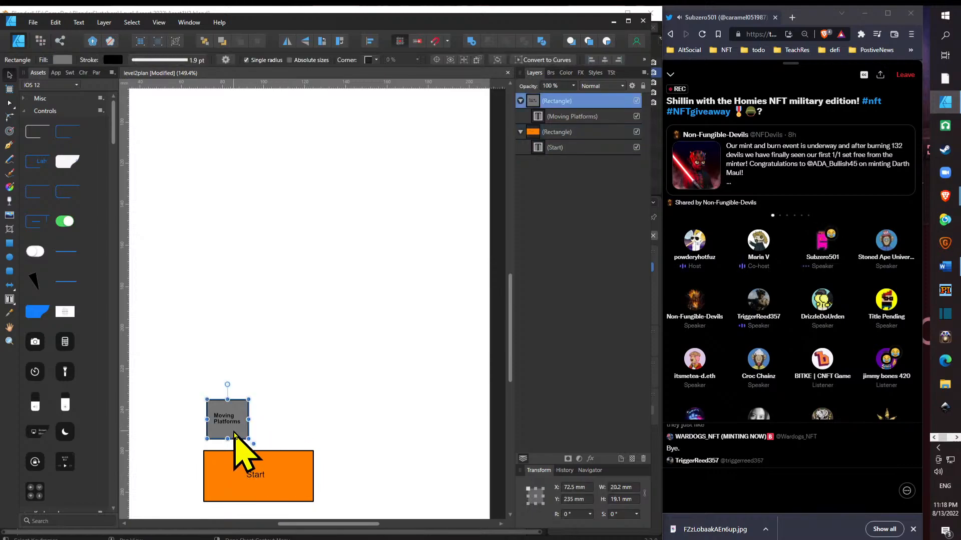
scroll(303, 416, "down", 4)
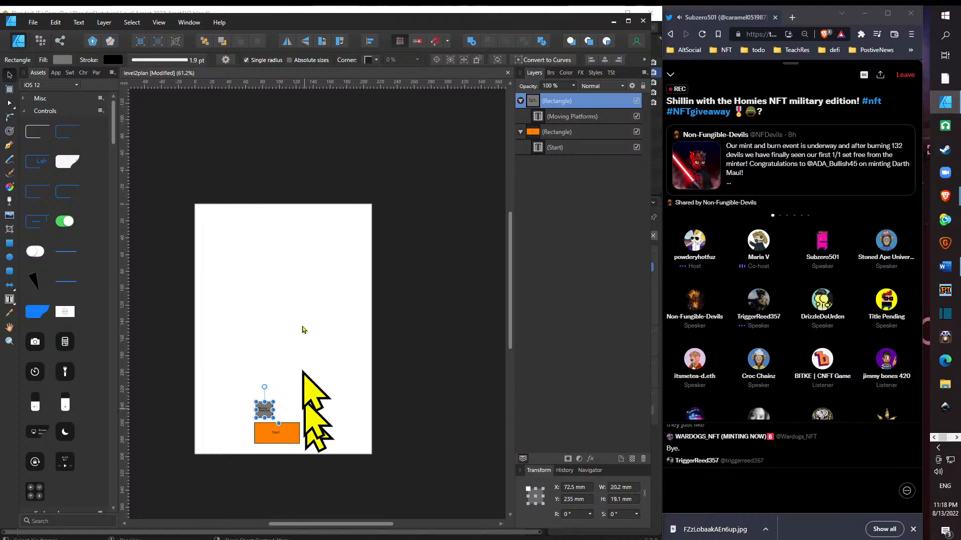
left_click(294, 438)
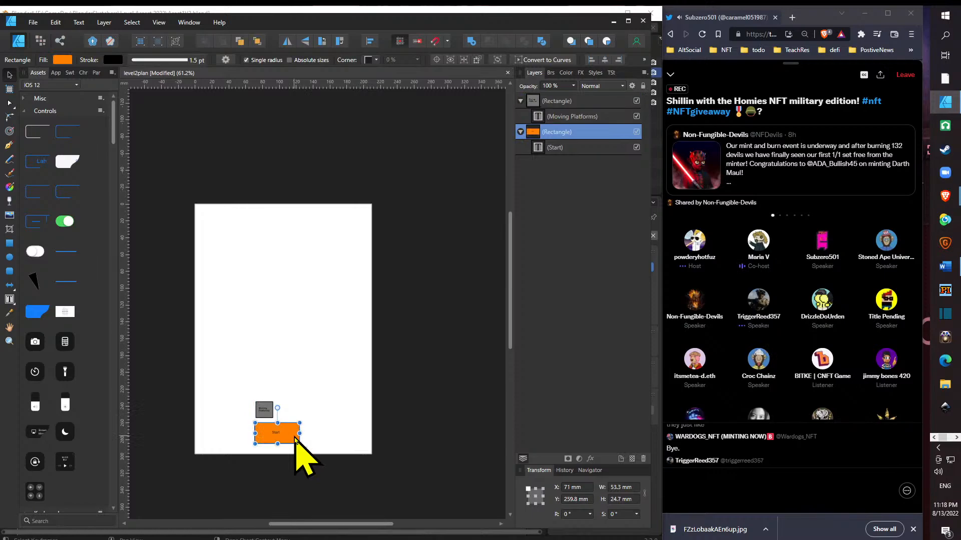
key("ctrl+v")
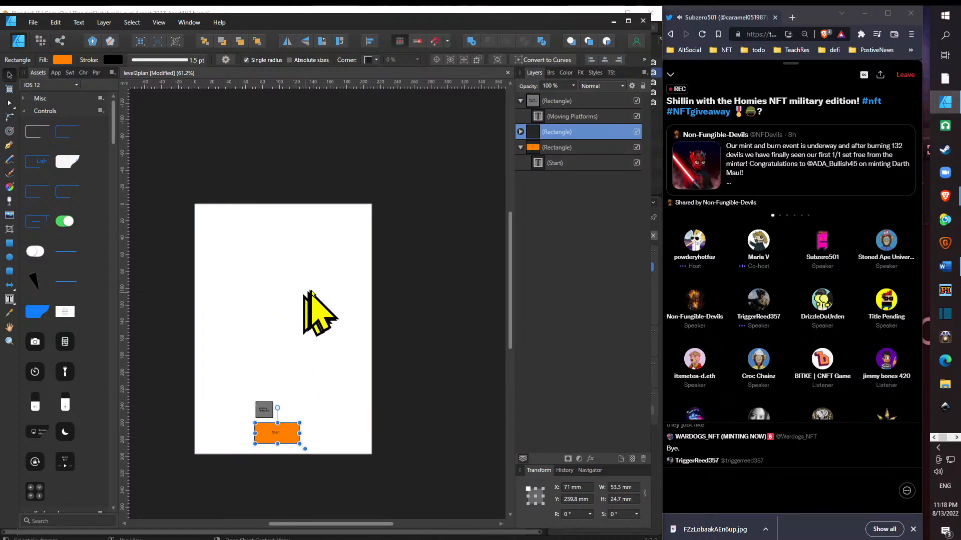
left_click_drag(279, 425, 290, 227)
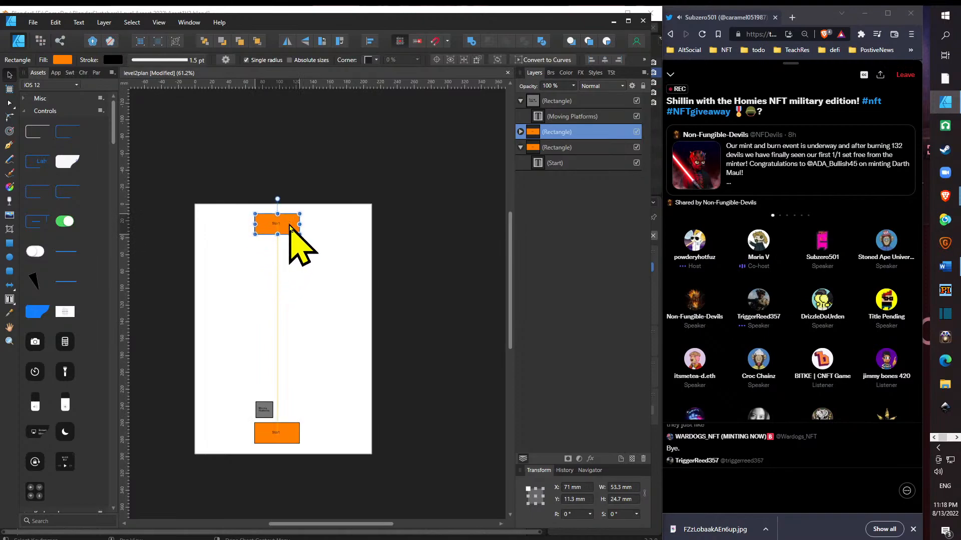
- Change the label text in the upper orange rectangle to "Finish"
scroll(279, 240, "up", 5)
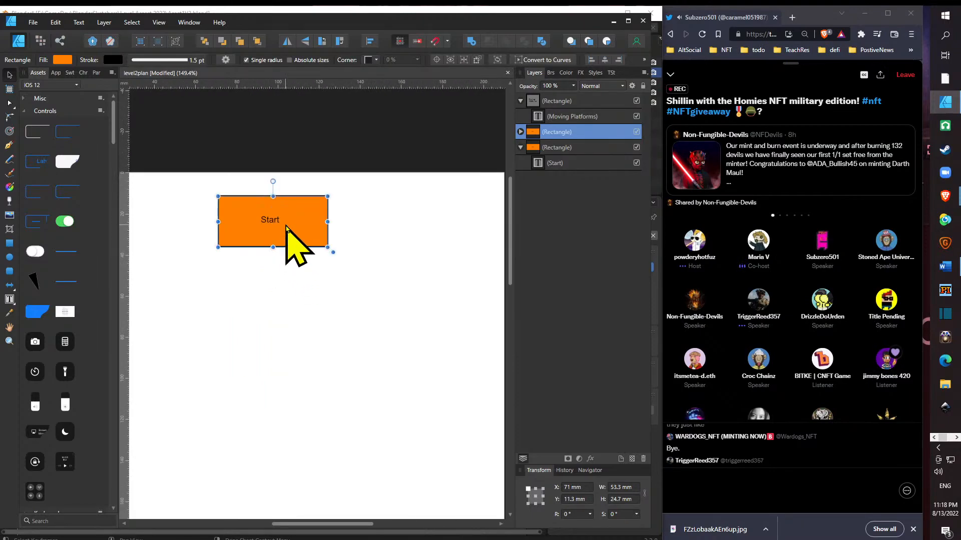
double_click(286, 226)
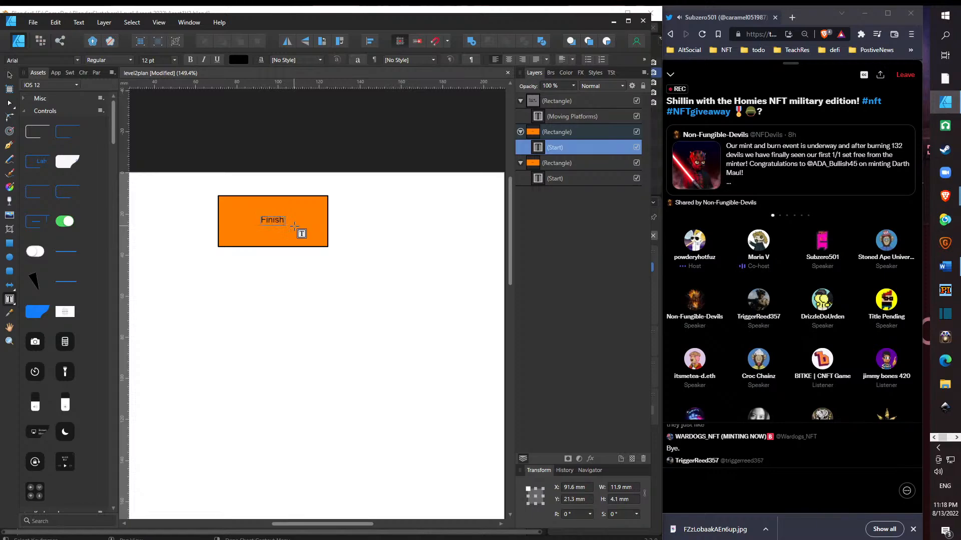
key("Escape")
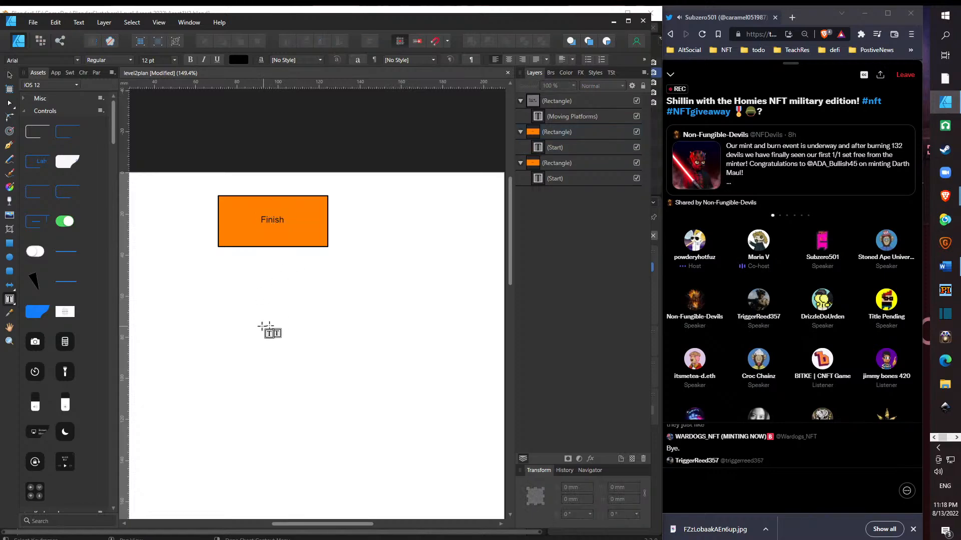
scroll(269, 330, "down", 5)
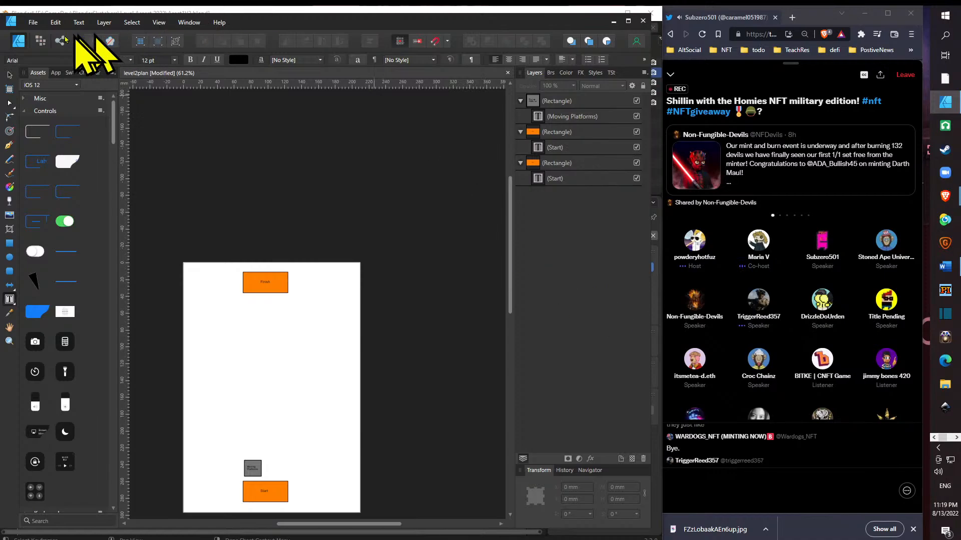
left_click(33, 22)
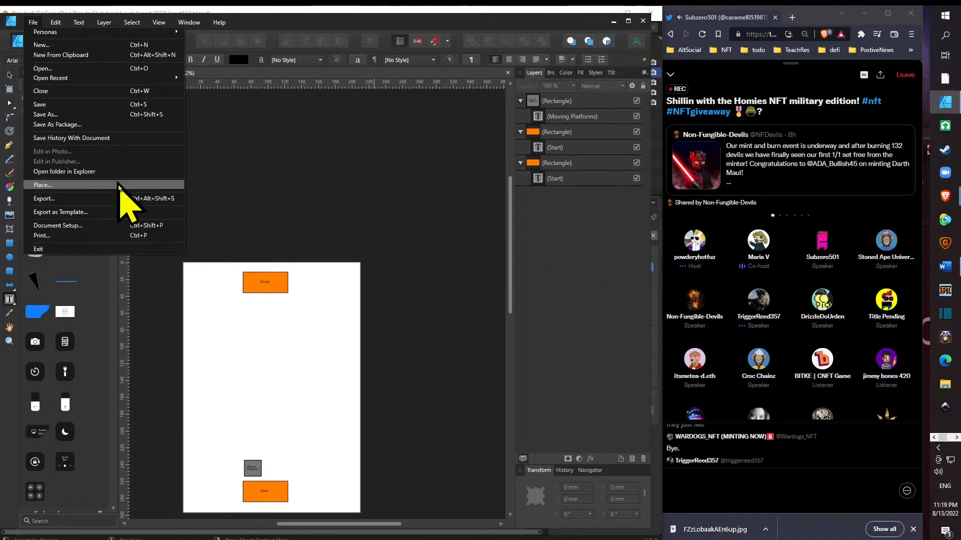
left_click(550, 229)
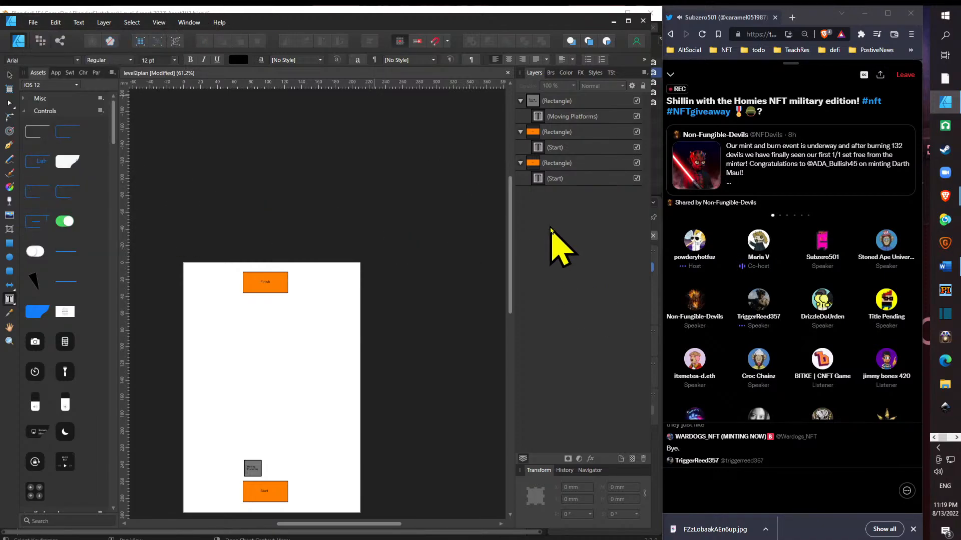
- Add a new layer named "Path" and place it at the very bottom of the layer stack
left_click(620, 459)
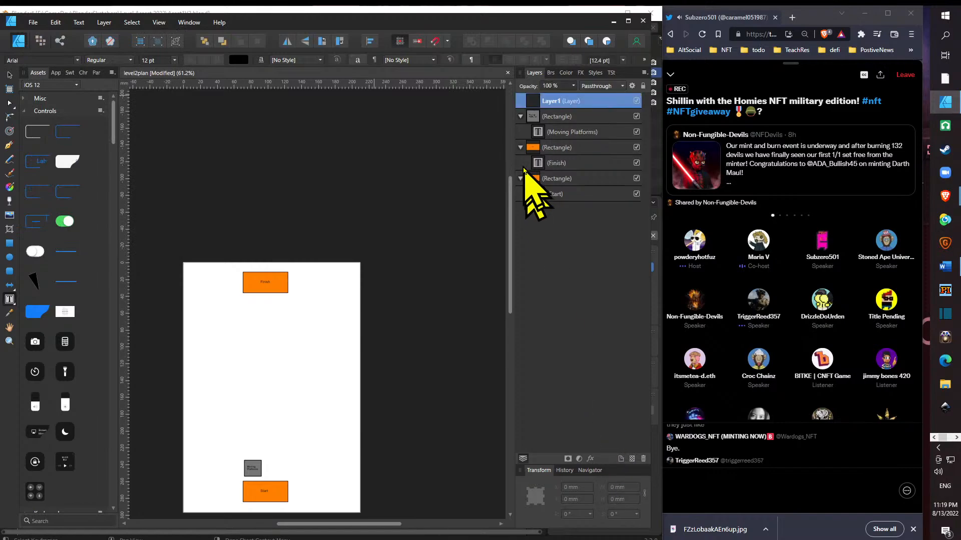
double_click(552, 101)
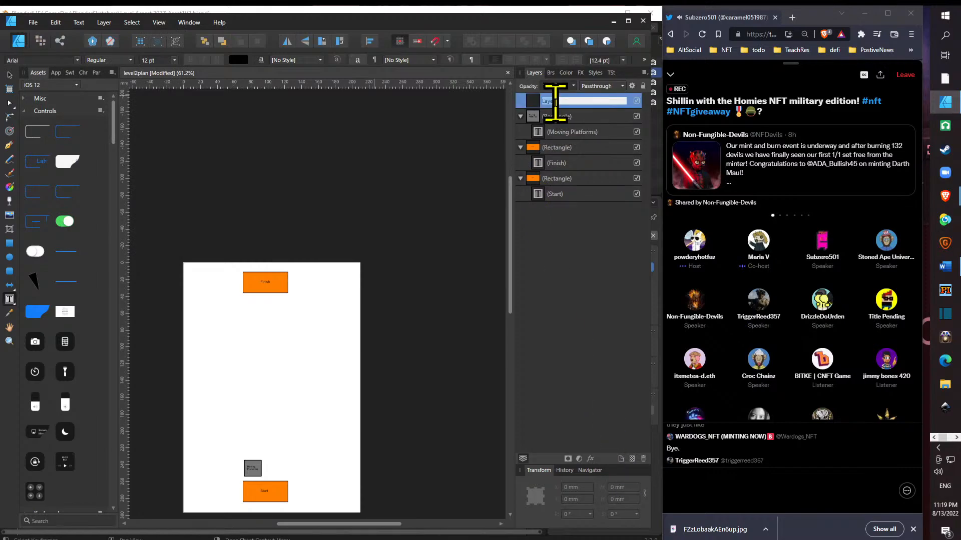
type("Path1")
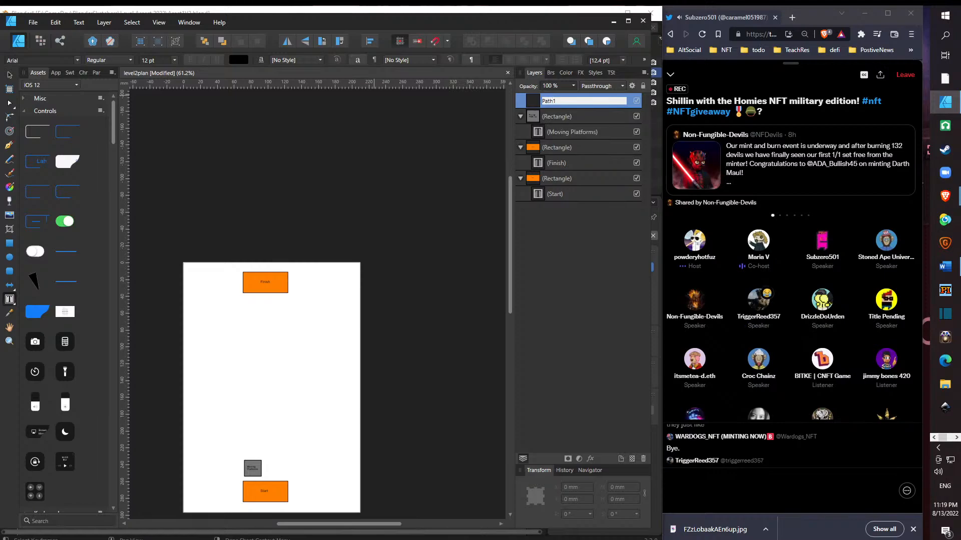
key("BackSpace")
key("Return")
left_click_drag(553, 103, 573, 213)
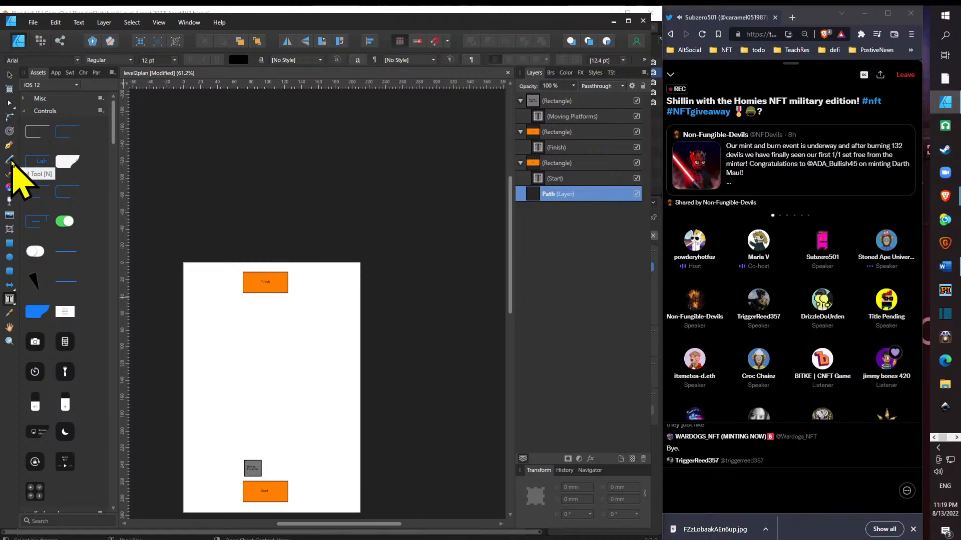
- Draw a two-segment Pen path from the page's lower-right area to its left edge and up to just below the "Finish" rectangle
left_click(9, 145)
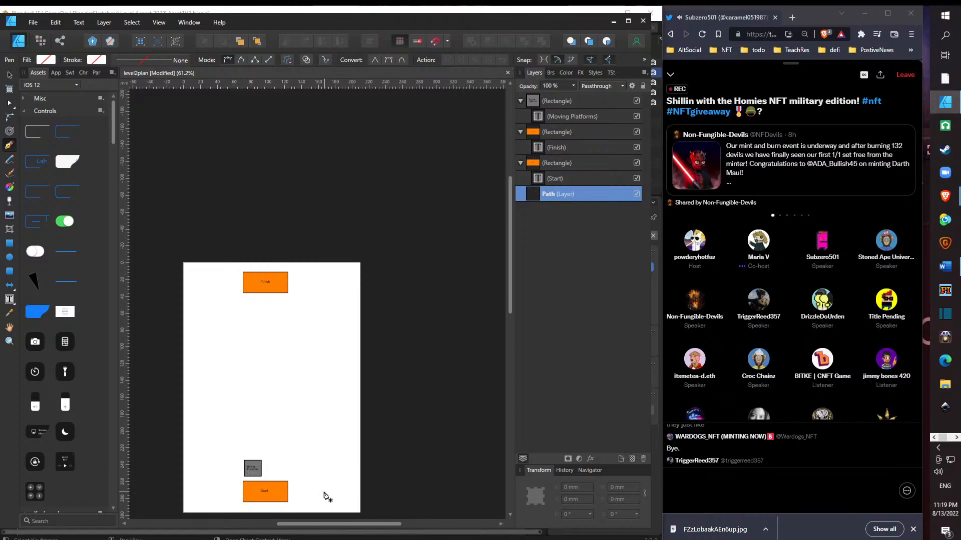
left_click(330, 494)
left_click(196, 386)
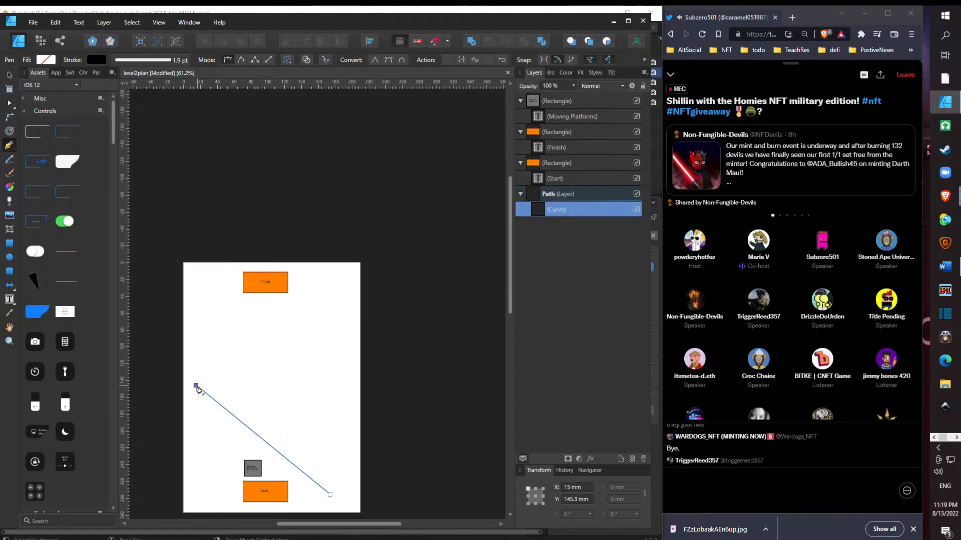
left_click(263, 295)
- Move the "Start" rectangle to the lower end of the path and rotate it to about 52°
left_click(596, 164)
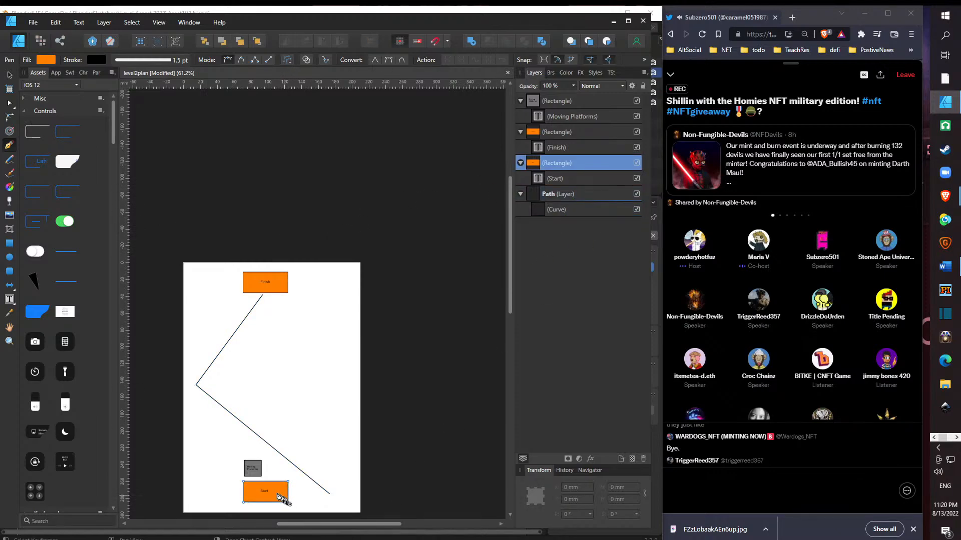
left_click(9, 103)
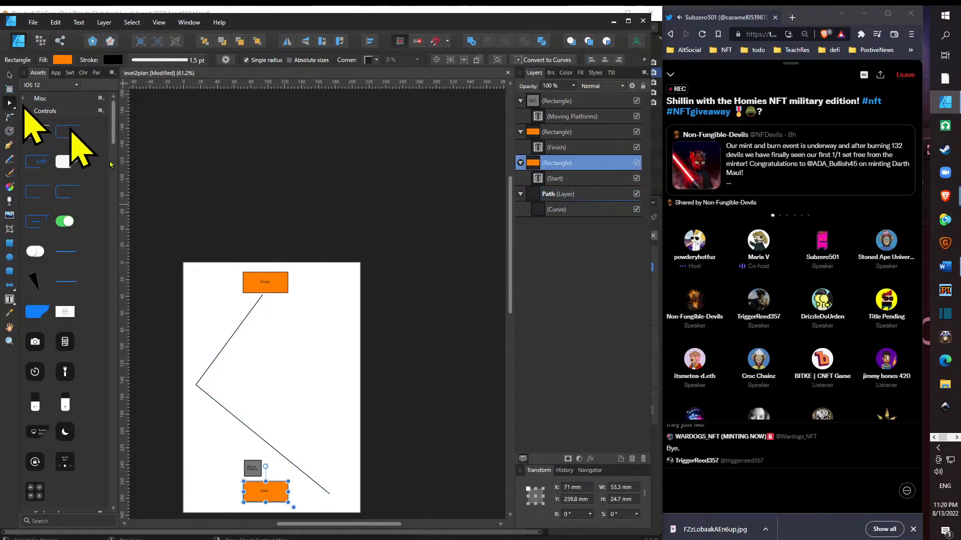
left_click_drag(276, 492, 343, 487)
- Rotate the gray "Moving Platforms" rectangle to about 52° and move it onto the path beside the "Start" rectangle
left_click(255, 471)
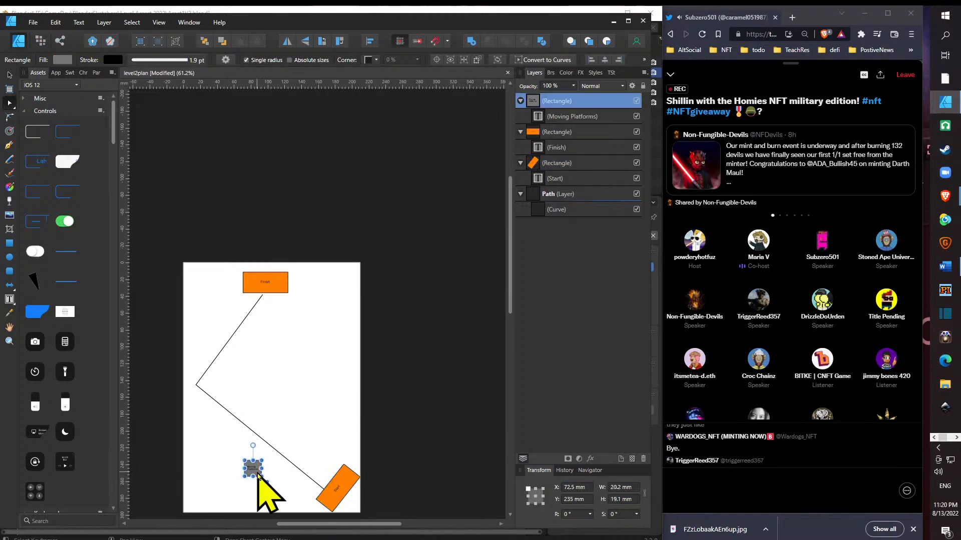
left_click_drag(253, 446, 236, 454)
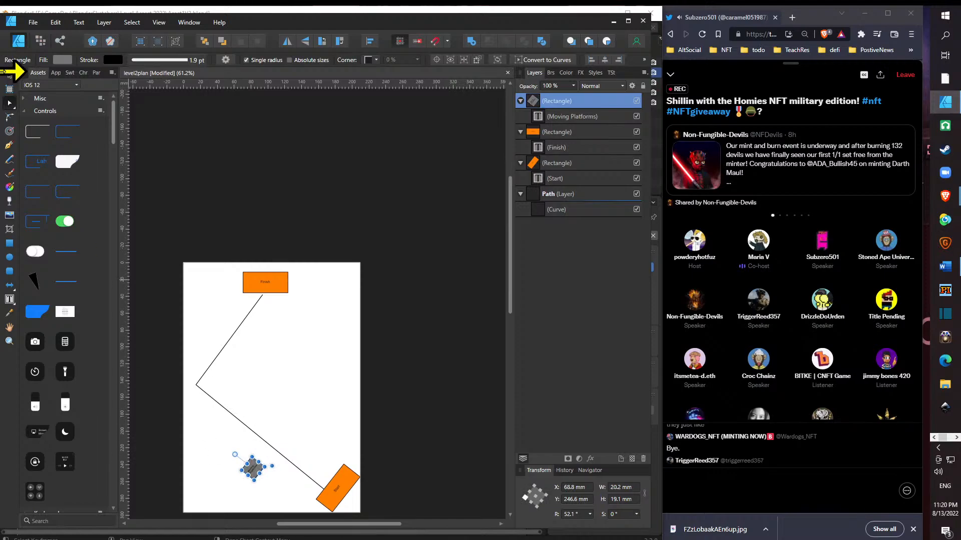
left_click(8, 76)
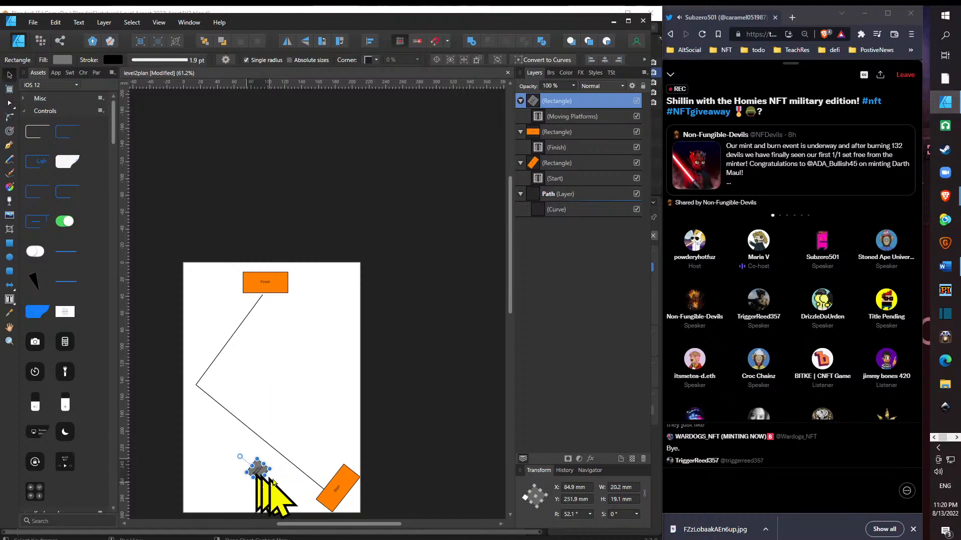
left_click_drag(253, 472, 315, 488)
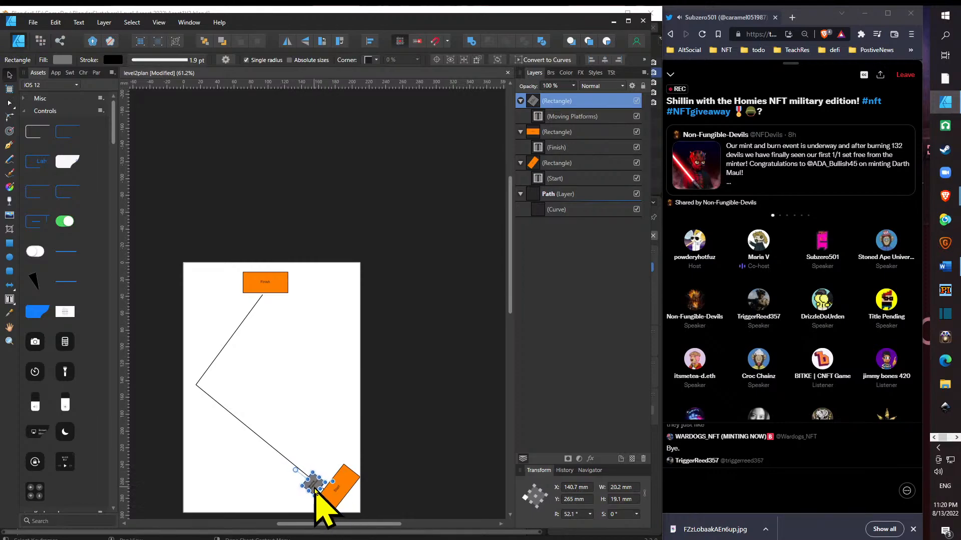
- Place a copy of the gray platform up and right of the original, alongside the "Start" rectangle, and save the document
mouse_move(315, 491)
left_mouse_down()
mouse_move(333, 467)
mouse_move(315, 490)
mouse_move(322, 502)
mouse_move(332, 471)
mouse_move(307, 479)
left_mouse_up()
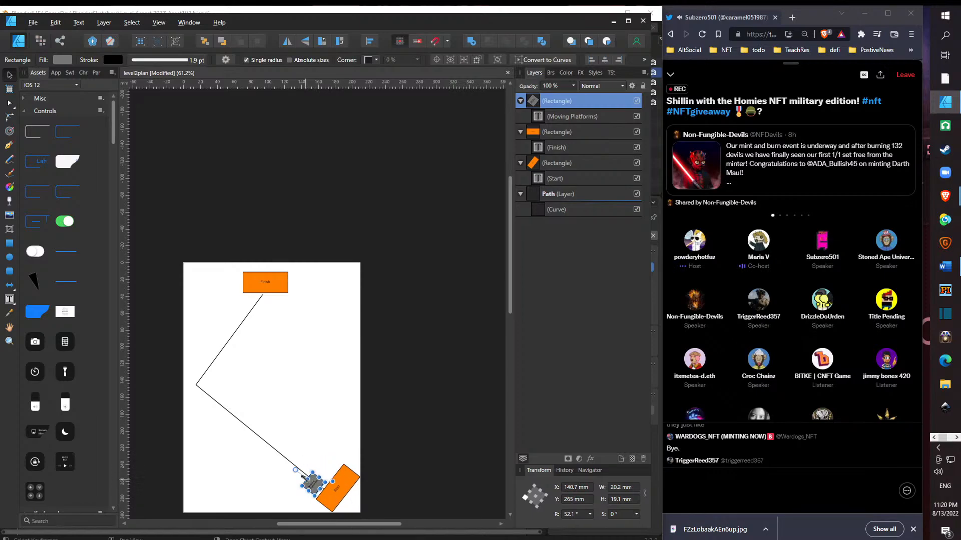
key("alt")
left_click_drag(509, 305, 495, 380)
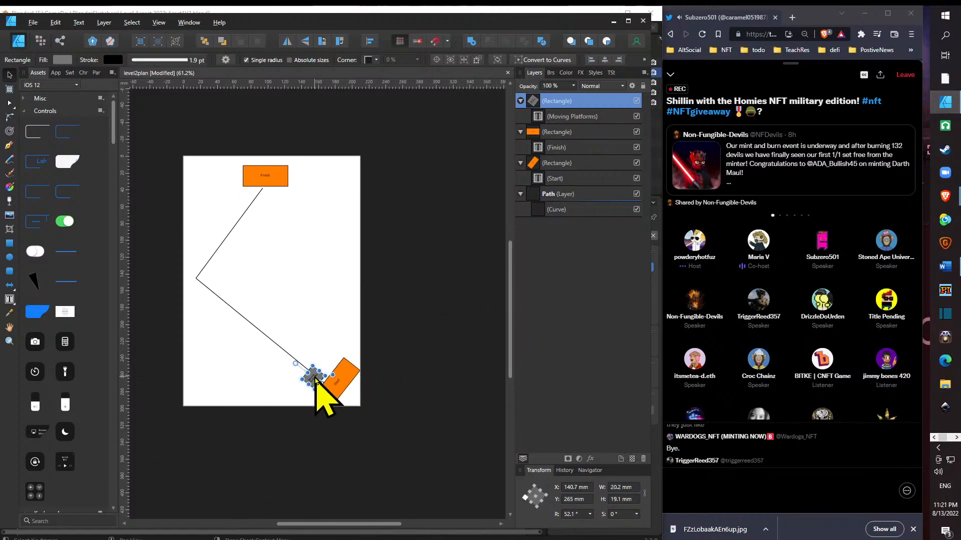
left_click_drag(316, 380, 328, 362)
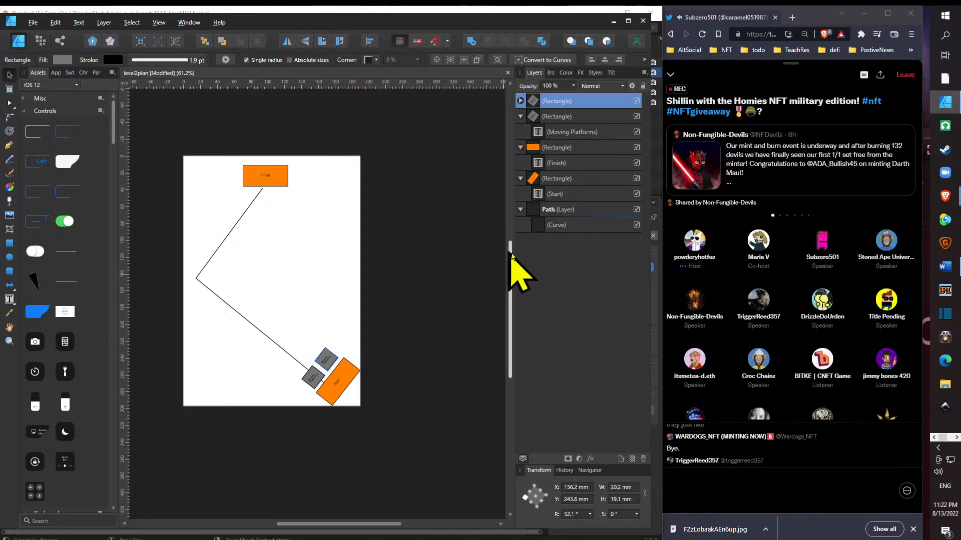
key("ctrl+s")
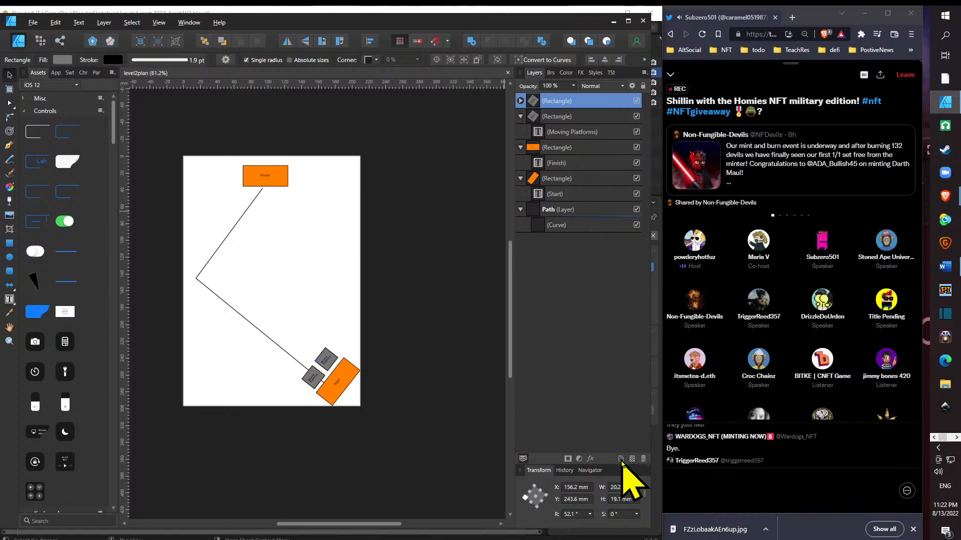
- Add a new layer at the top of the layer stack and name it "Level1"
left_click(621, 460)
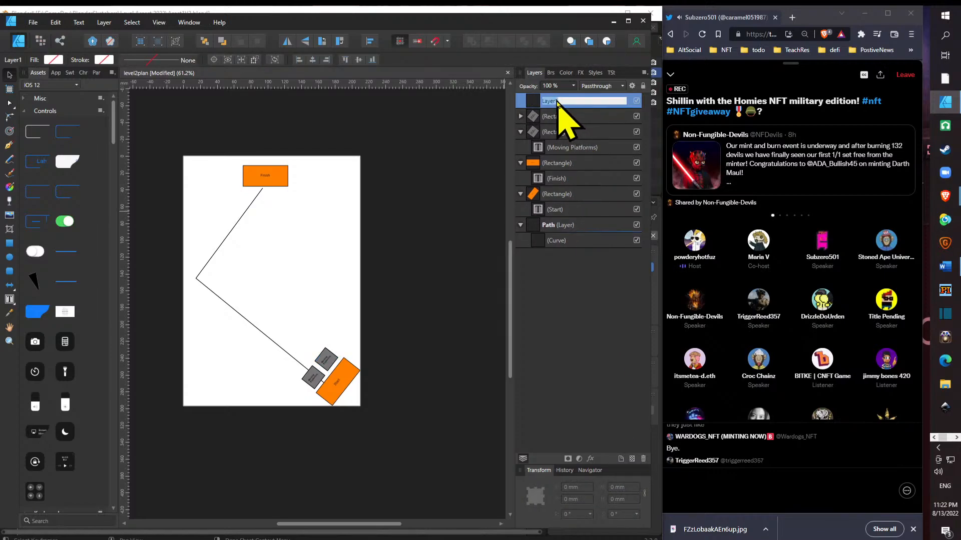
double_click(553, 100)
key("Right")
key("BackSpace")
key("BackSpace")
key("BackSpace")
key("BackSpace")
type("eve")
key("Return")
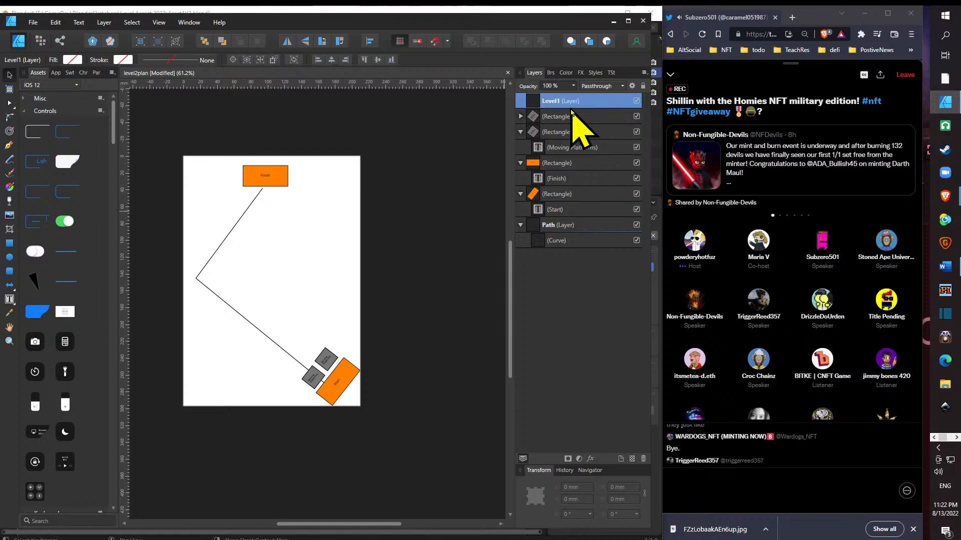
- Rename the layer entry of the rotated orange rectangle to "Start"
left_click(519, 163)
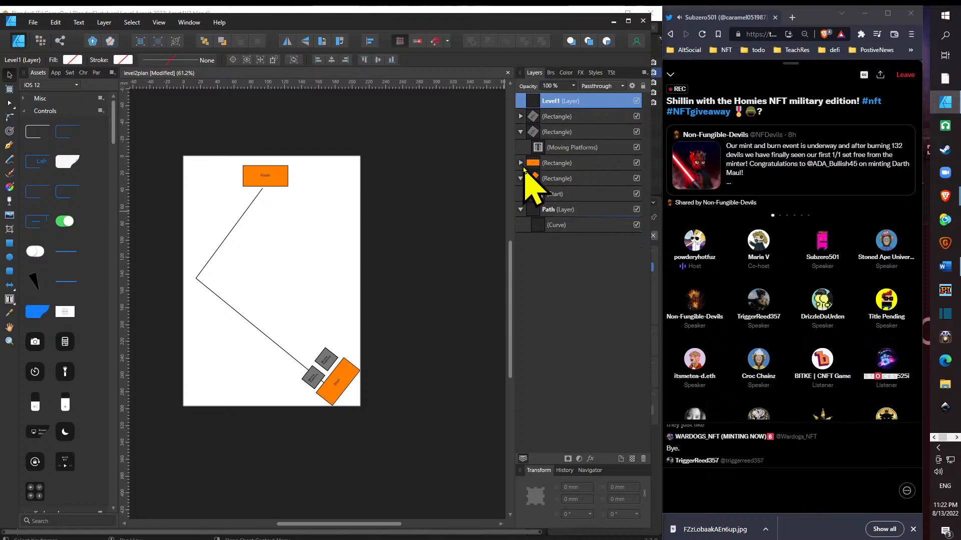
left_click(520, 163)
double_click(572, 194)
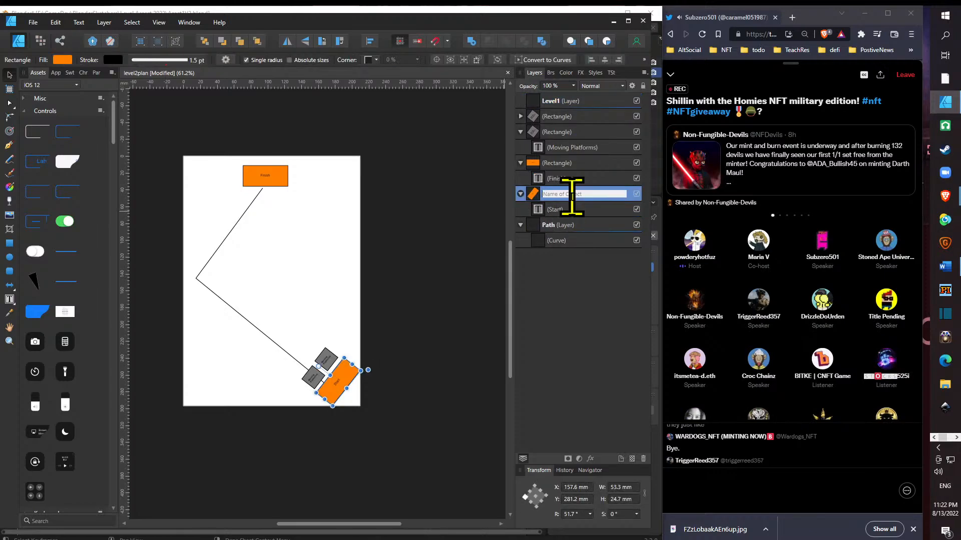
type("Start")
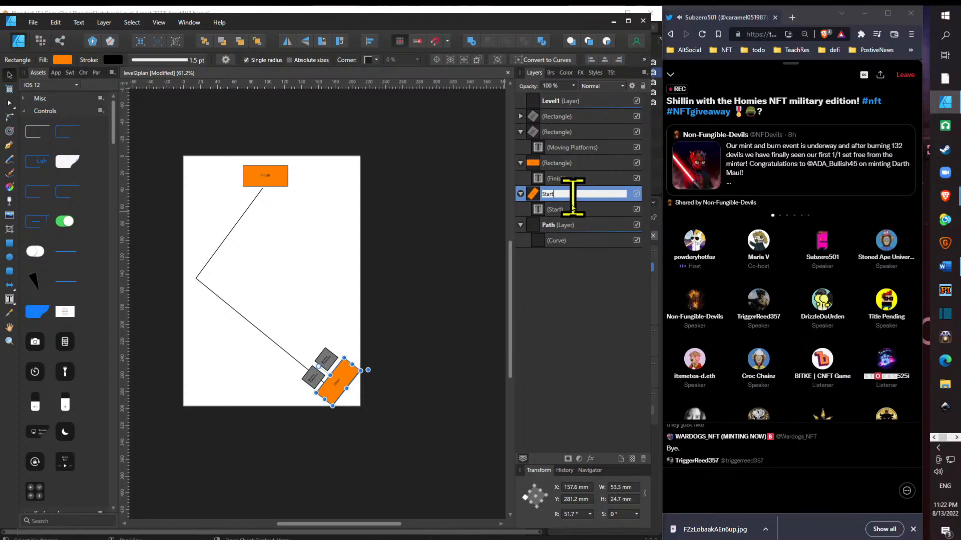
key("Return")
- Rename the layer entry of the orange "Finish" rectangle to "End"
double_click(583, 165)
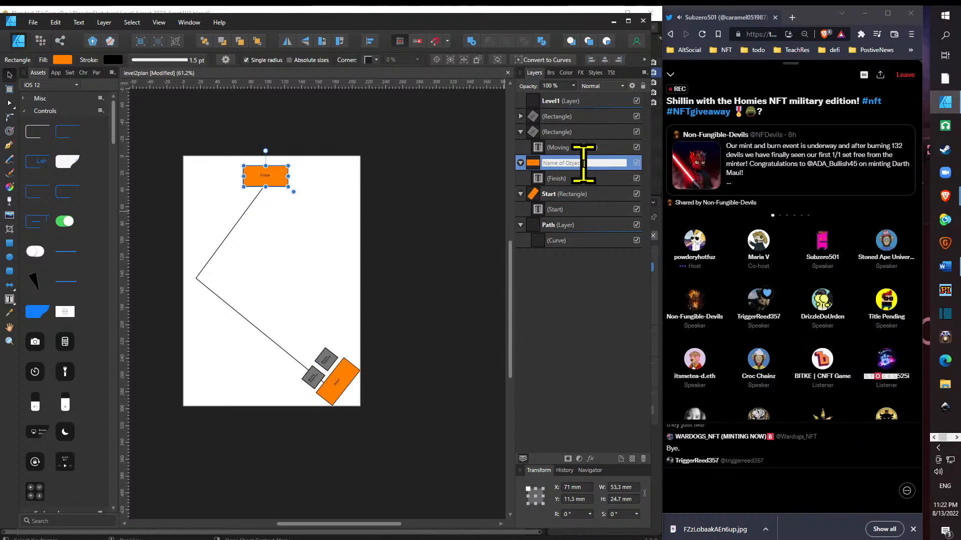
type("Fre")
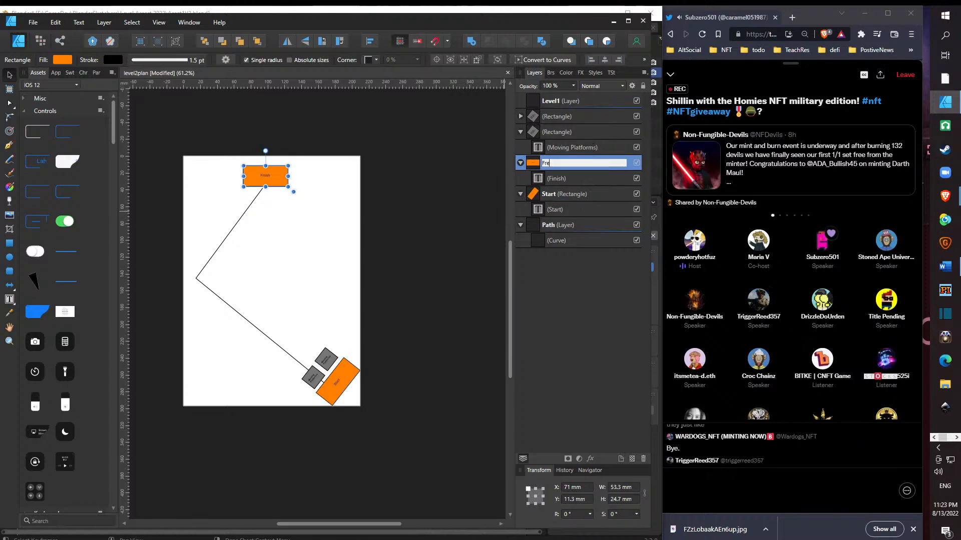
key("BackSpace")
key("BackSpace")
key("BackSpace")
type("End")
key("Return")
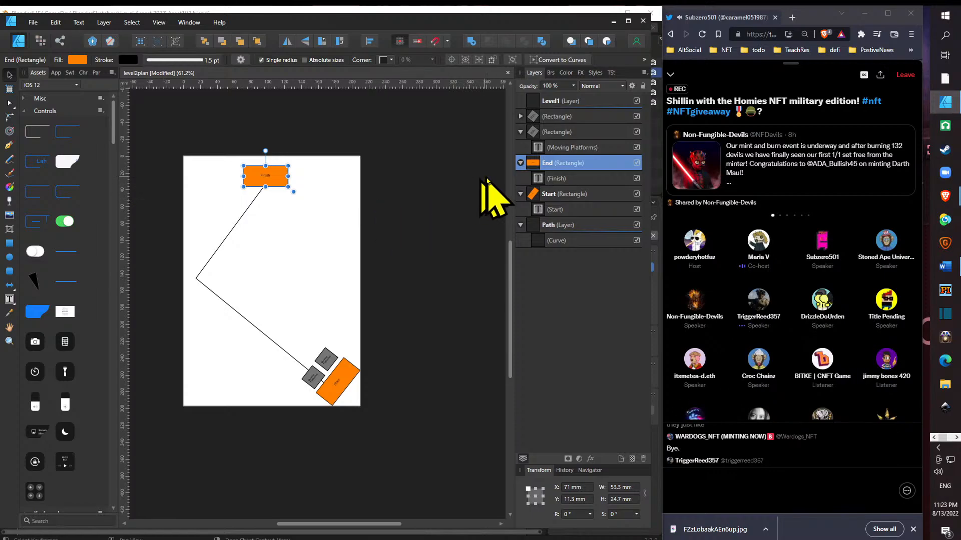
- Collapse the "End" and "Start" layer entries and move the orange "Finish" rectangle to the page's upper-right corner, at about X 150, Y 5 mm
left_click(521, 163)
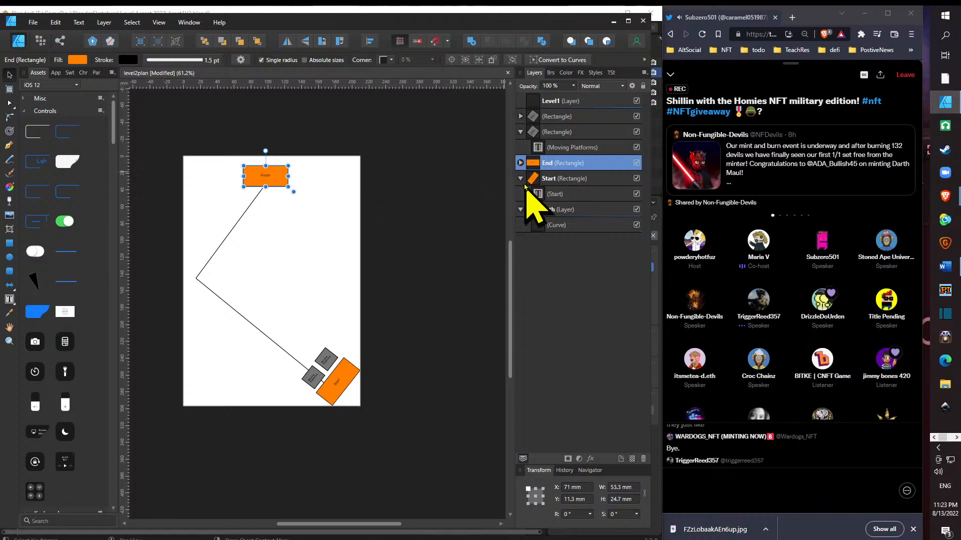
left_click(521, 178)
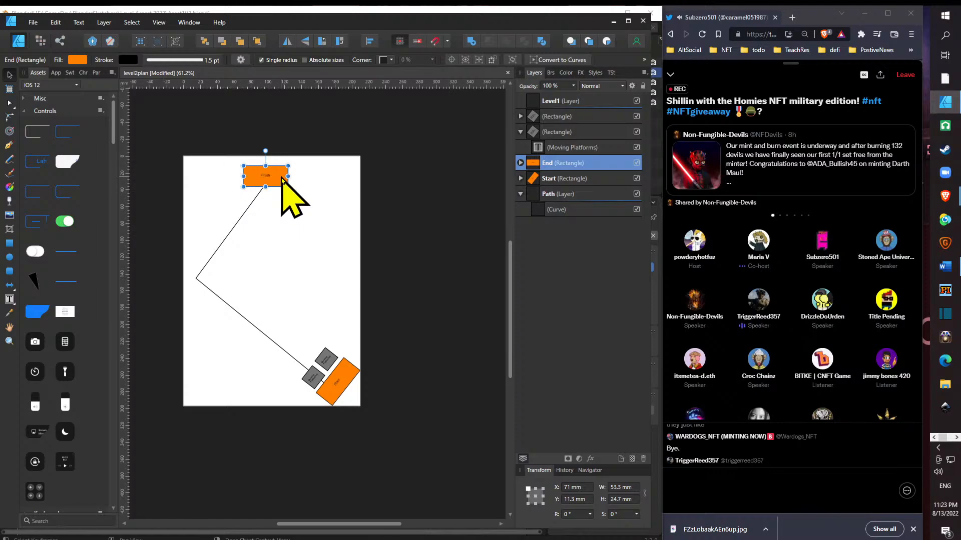
left_click_drag(282, 179, 349, 174)
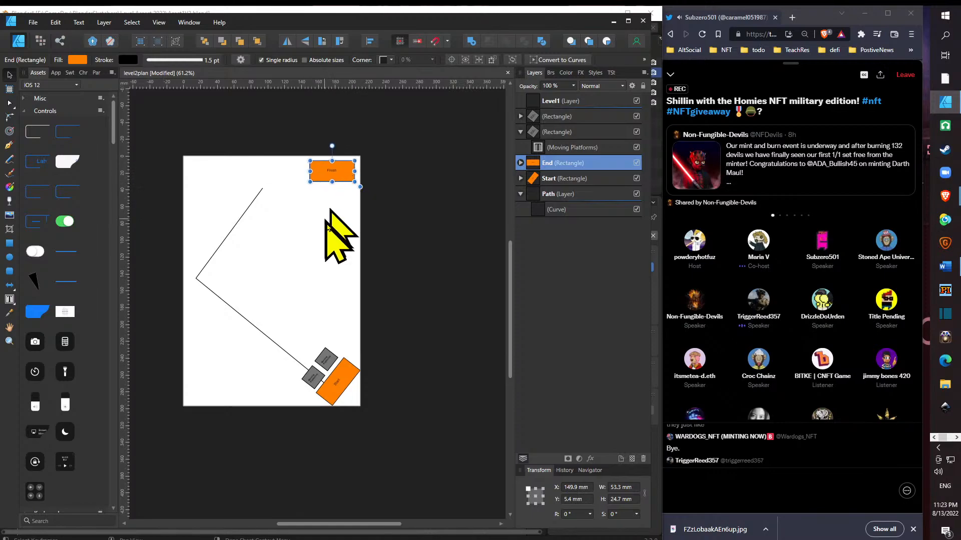
- Delete the old angled path curve from the "Path" layer
left_click(253, 196)
left_click(254, 200)
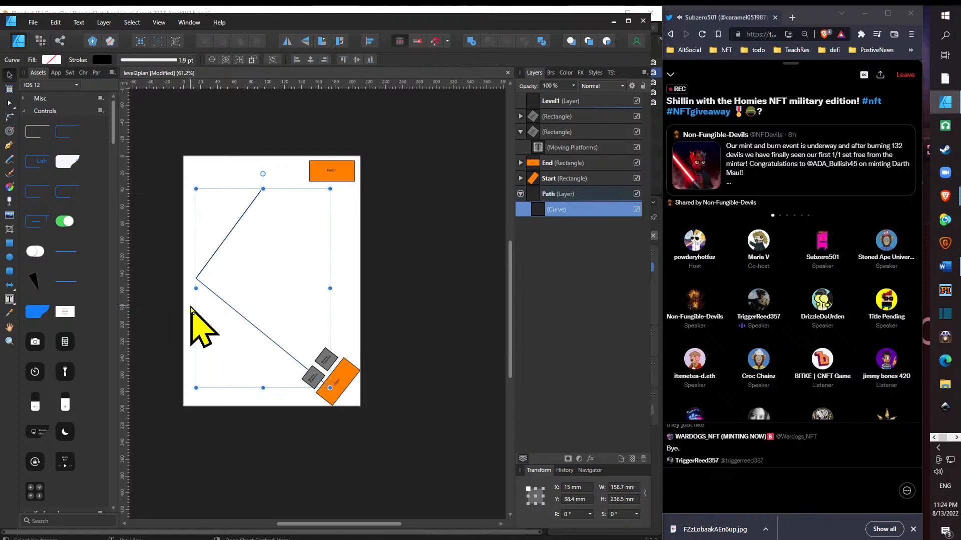
key("Delete")
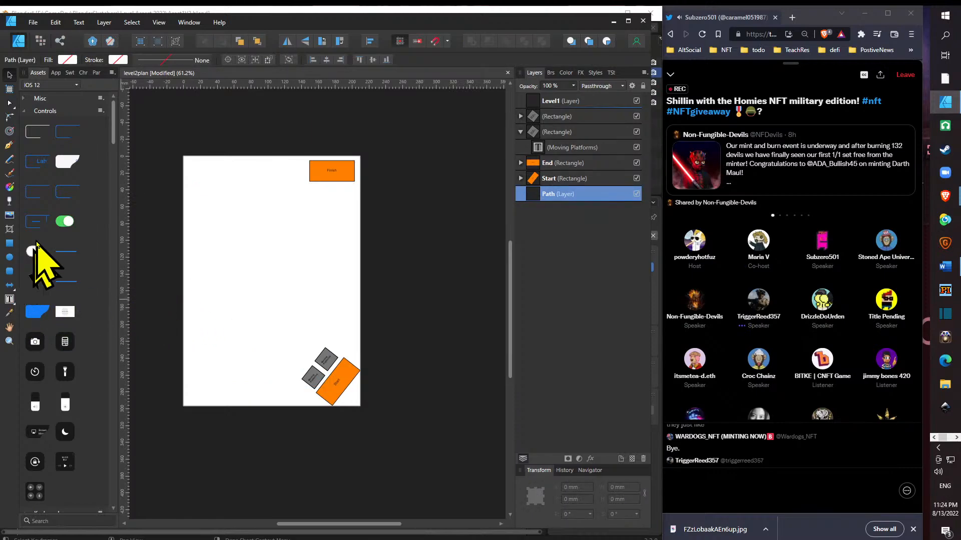
- Draw a Z-shaped Pen path in the "Path" layer from the page's upper-left corner through "Finish" and the lower-left corner to the "Start" rectangle
left_click(9, 145)
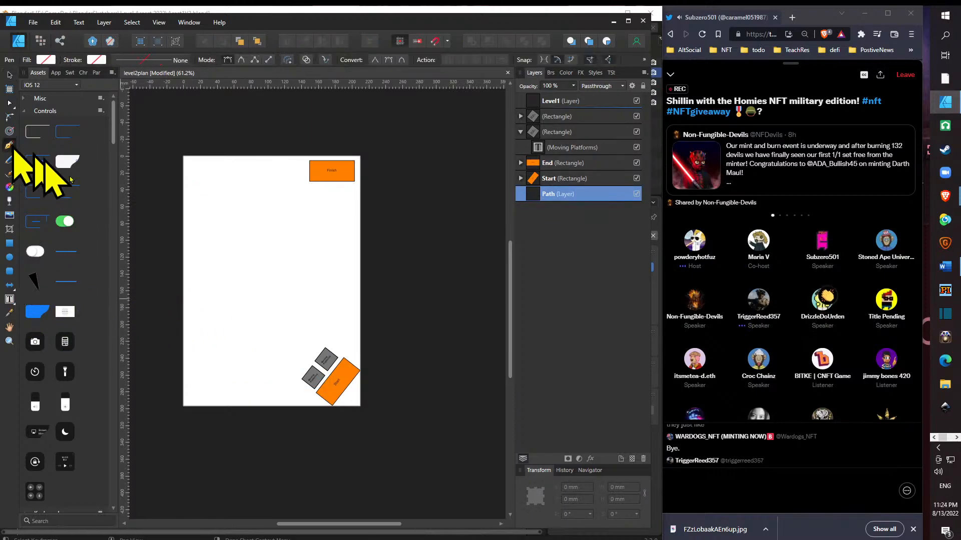
left_click(338, 388)
left_click(196, 384)
key("ctrl+z")
left_click(198, 169)
left_click(335, 169)
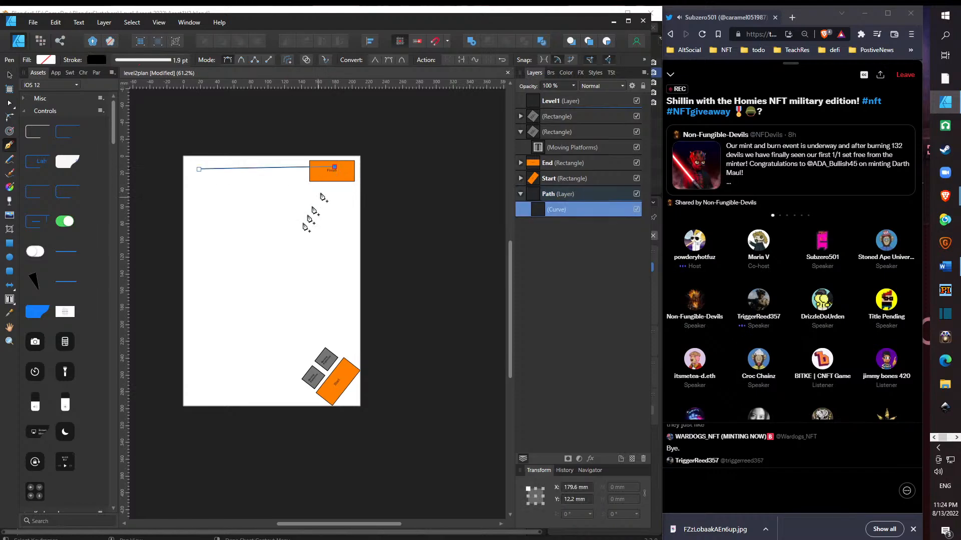
left_click(201, 384)
left_click(331, 389)
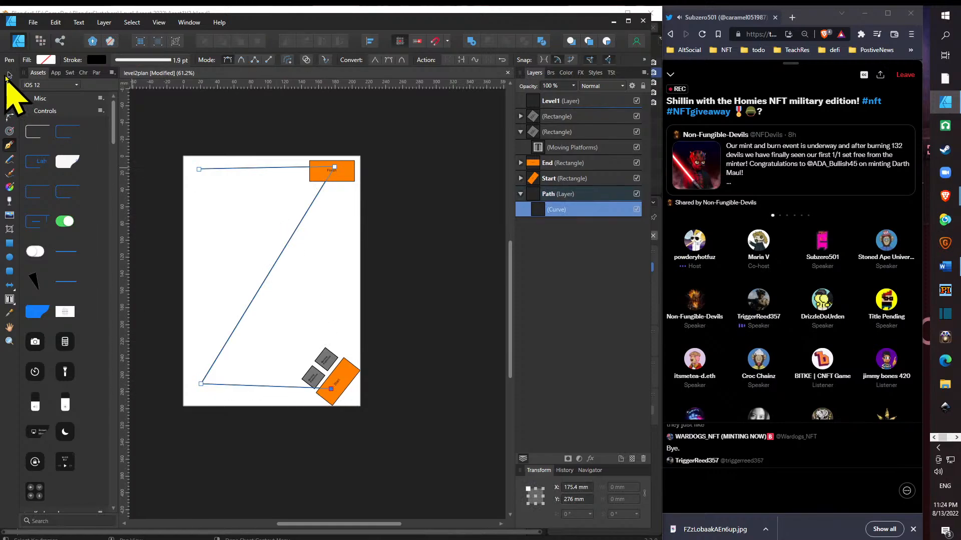
- Move the orange "Finish" rectangle onto the path's upper-left end, at about X 9, Y 5 mm, and deselect it
left_click(9, 75)
left_click(345, 177)
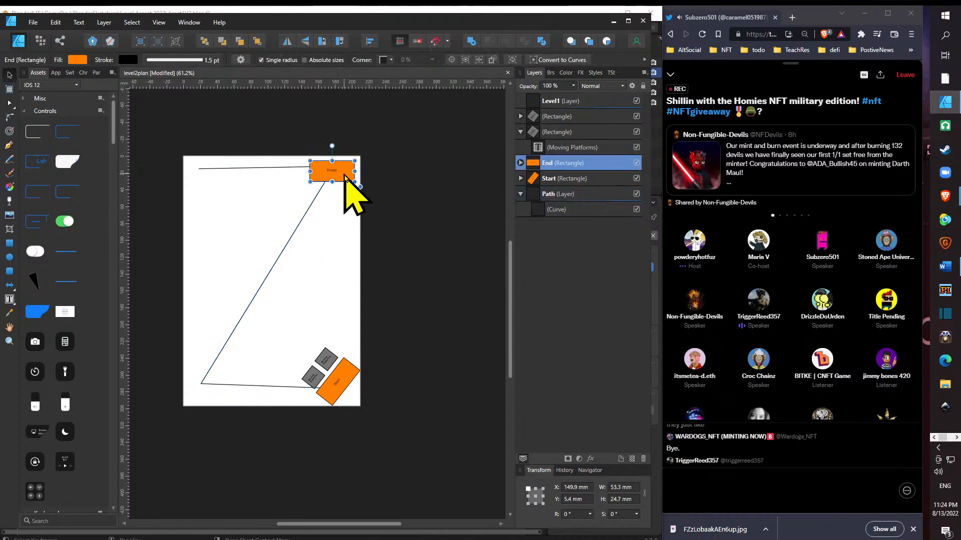
left_click_drag(345, 177, 199, 174)
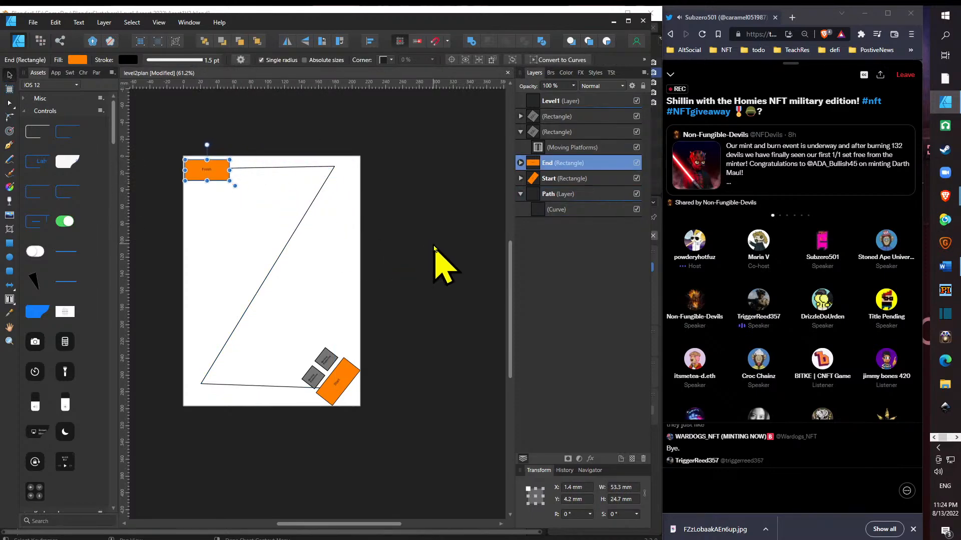
left_click_drag(220, 172, 225, 175)
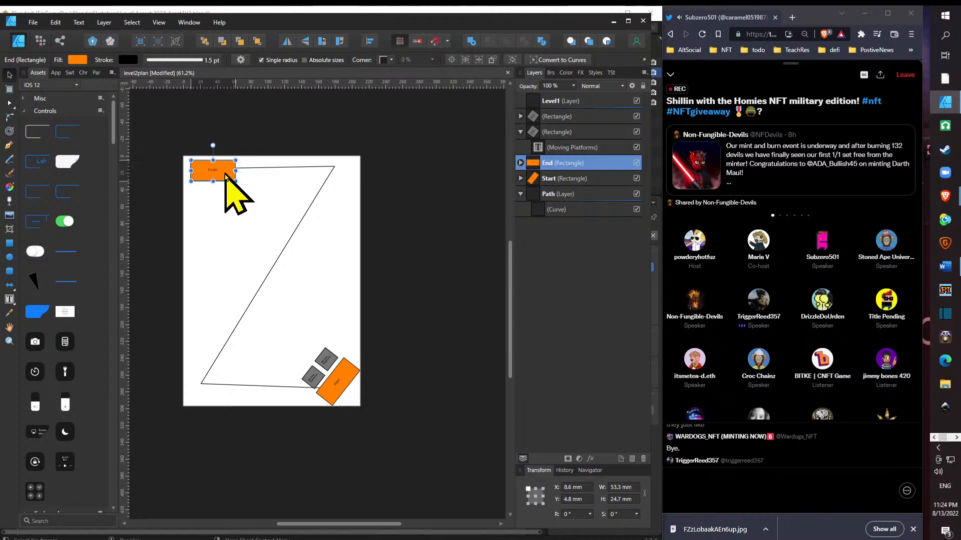
left_click(414, 229)
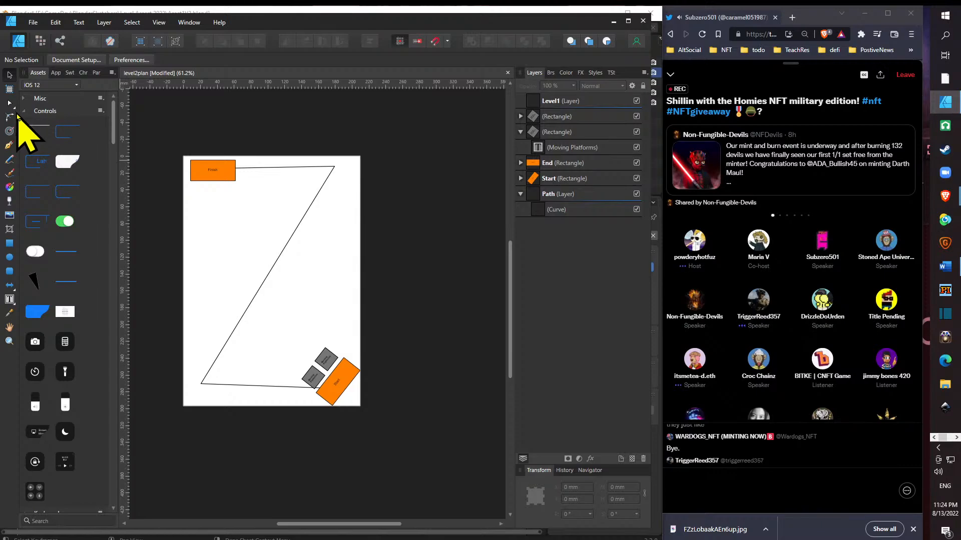
- Try narrowing the "Finish" rectangle to about 37 mm wide from its right edge, and undo the resize
left_click(231, 179)
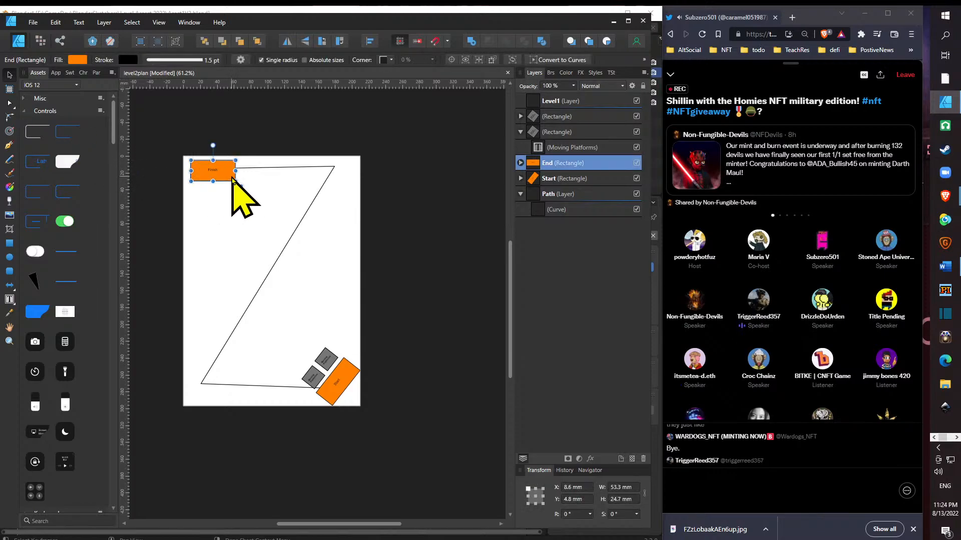
left_click_drag(235, 171, 224, 171)
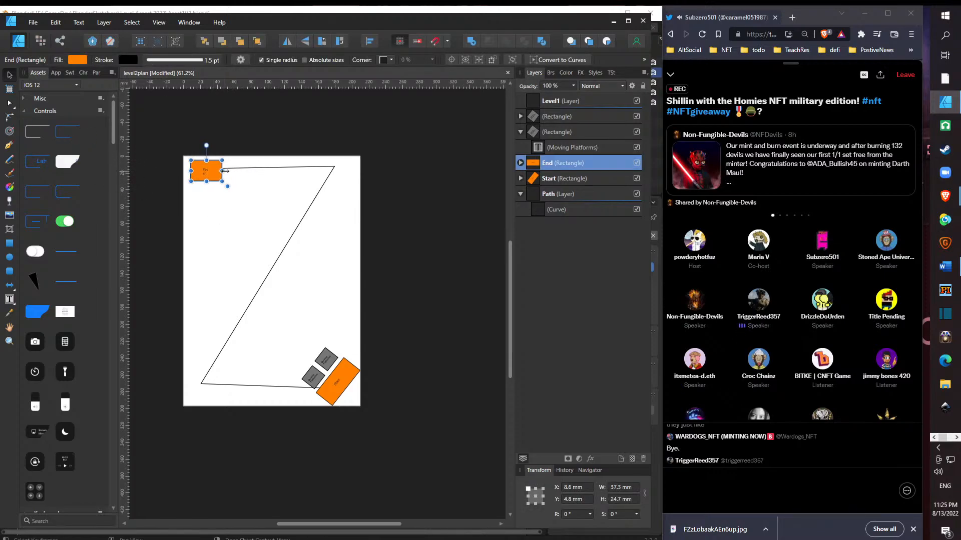
key("ctrl+z")
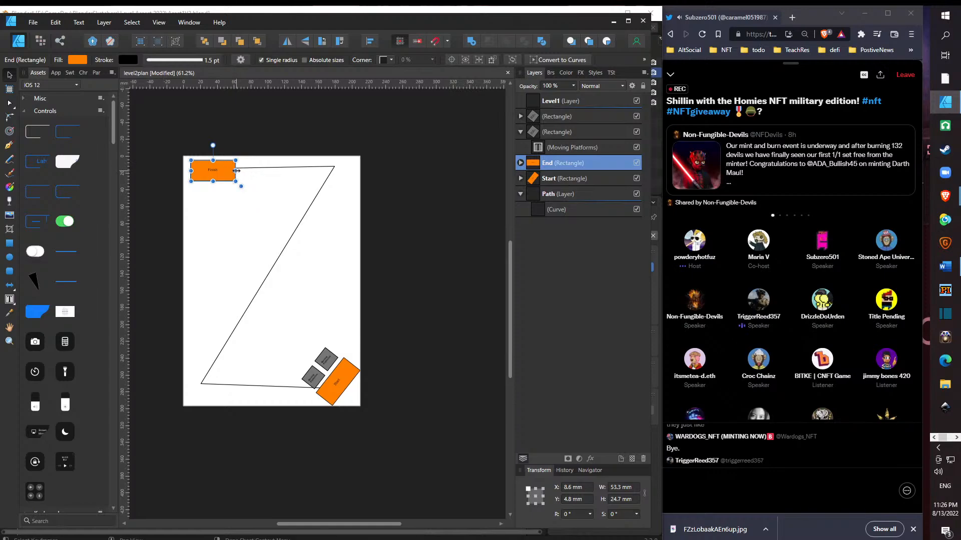
- Resize the orange "Finish" rectangle from its right edge to about 53 mm wide
mouse_move(236, 170)
left_mouse_down()
mouse_move(220, 171)
mouse_move(236, 171)
left_mouse_up()
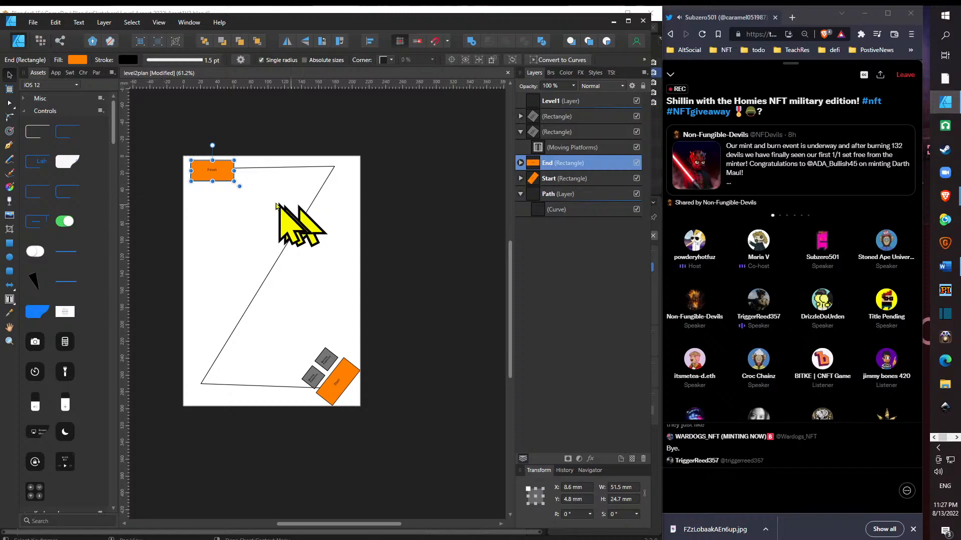
left_click_drag(235, 173, 236, 175)
- Add a node midway along the Z-shaped path's diagonal segment, at about X 105, Y 134 mm, and select it for node editing
left_click(324, 189)
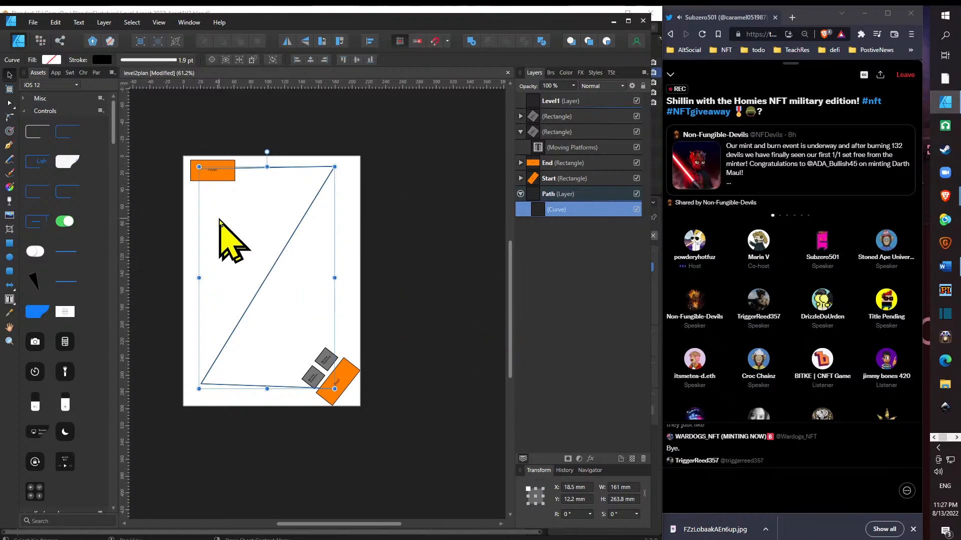
left_click(9, 145)
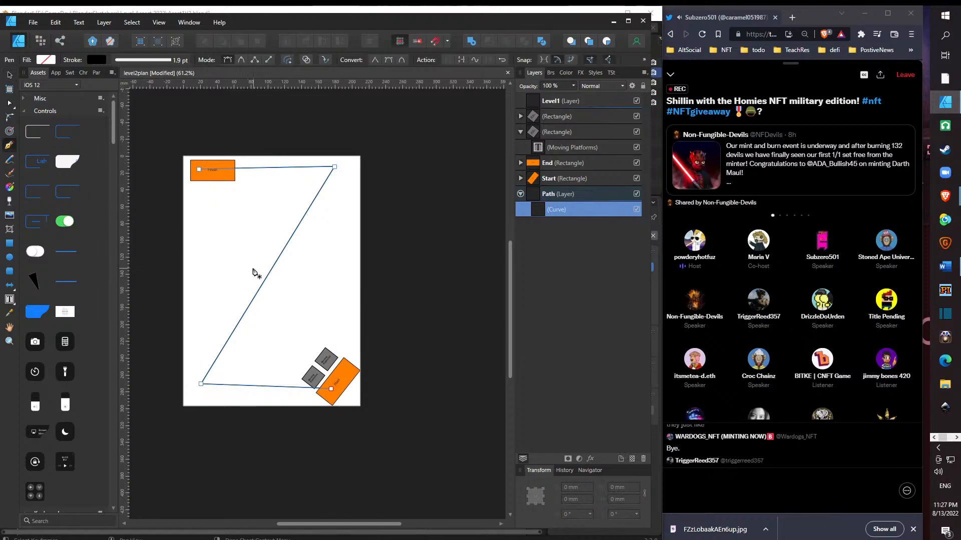
left_click(272, 270)
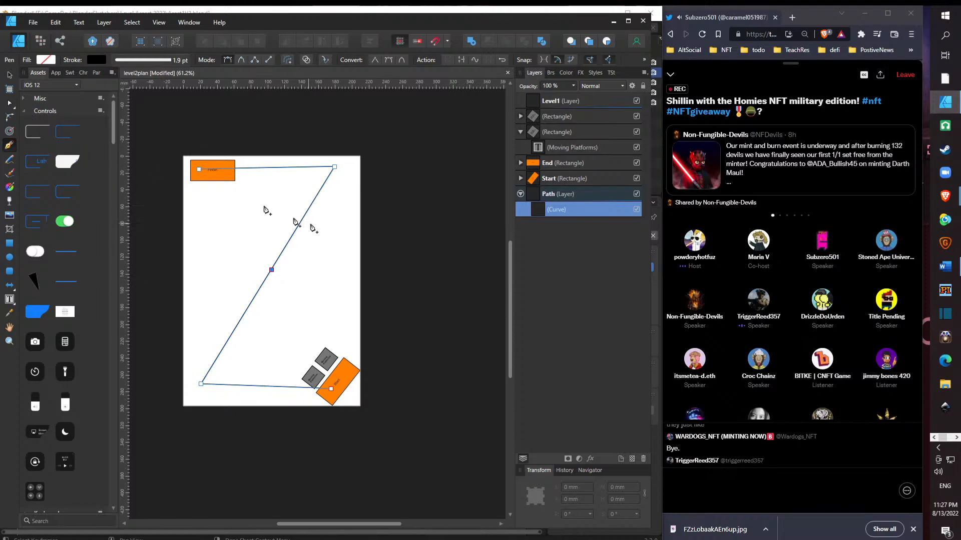
left_click(9, 75)
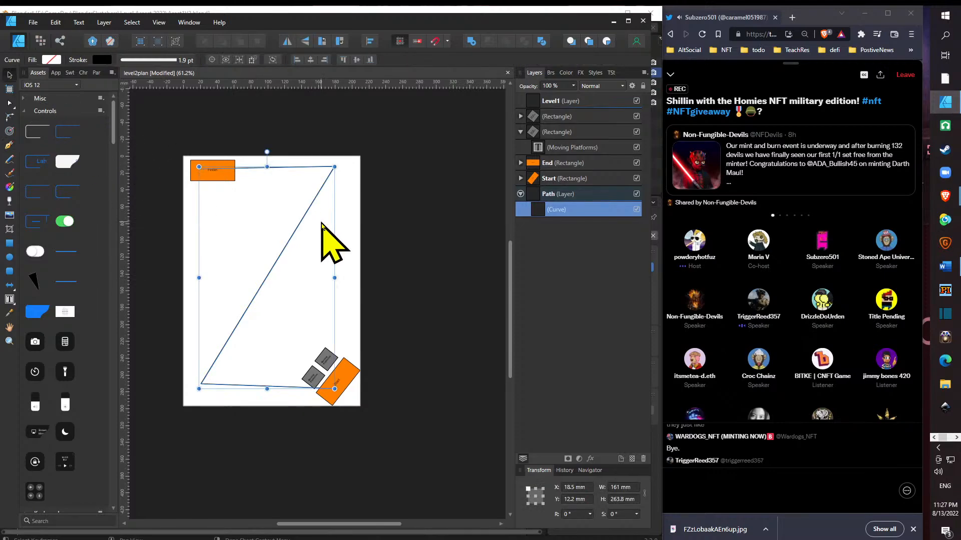
left_click(9, 102)
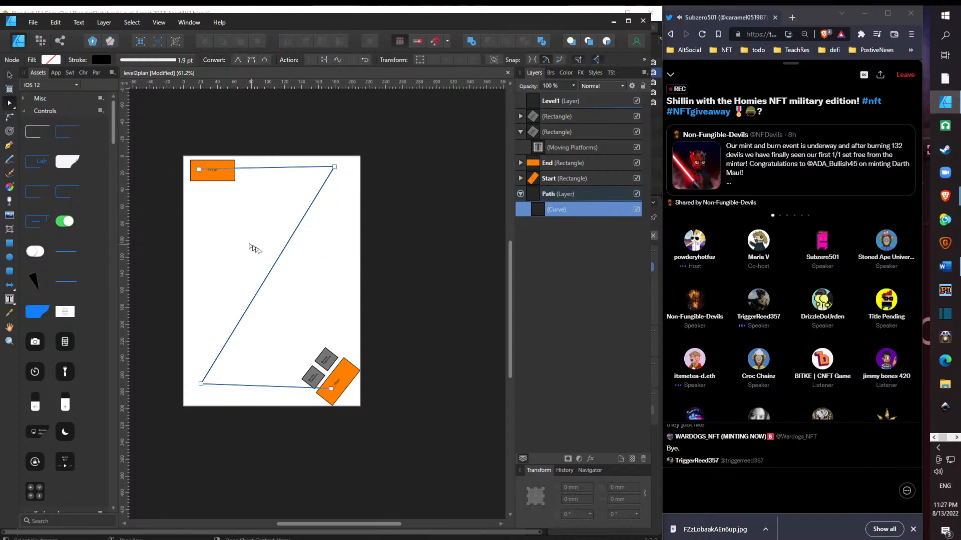
left_click(270, 271)
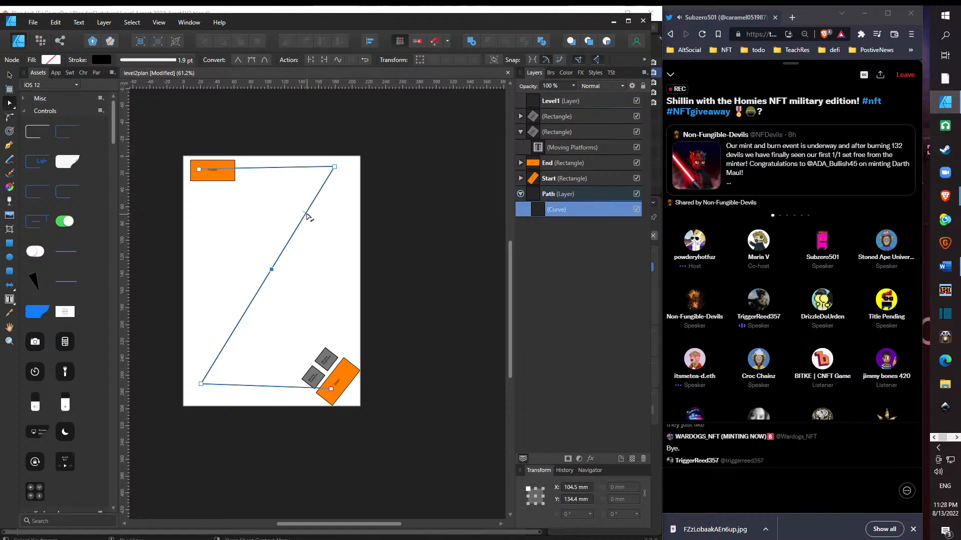
- Bend both halves of the path's diagonal into an S-curve and lower the lower-left and "Start" end nodes to about Y 280 mm
left_click_drag(306, 214, 330, 250)
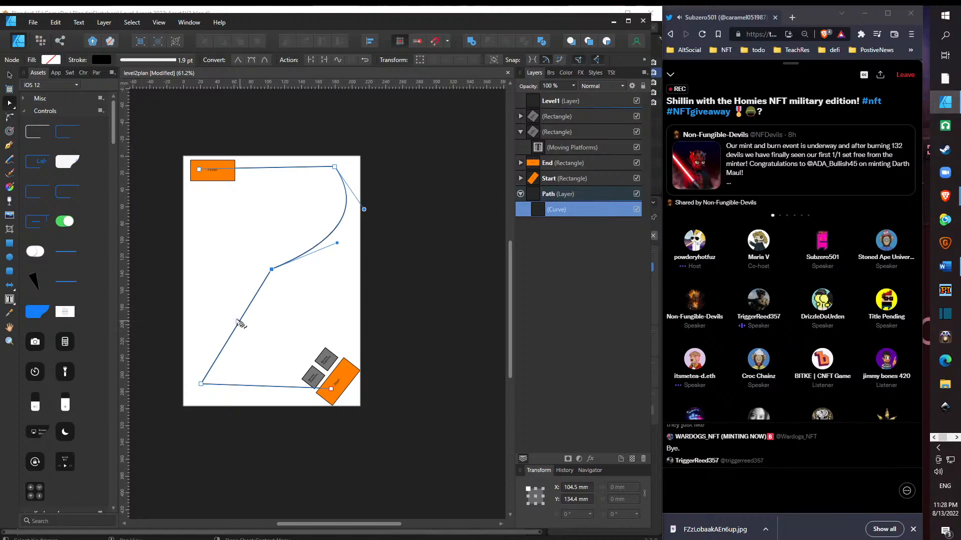
left_click_drag(241, 323, 225, 335)
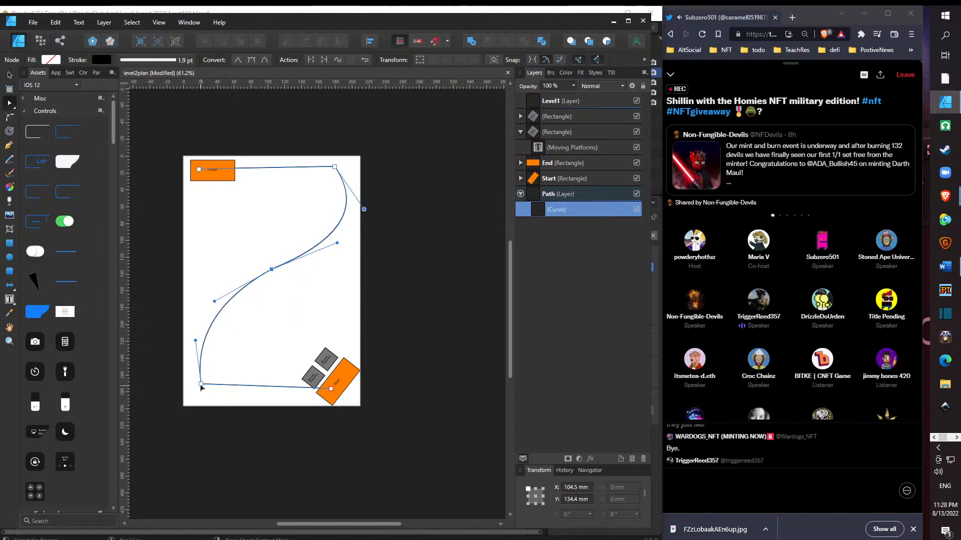
left_click_drag(200, 384, 203, 393)
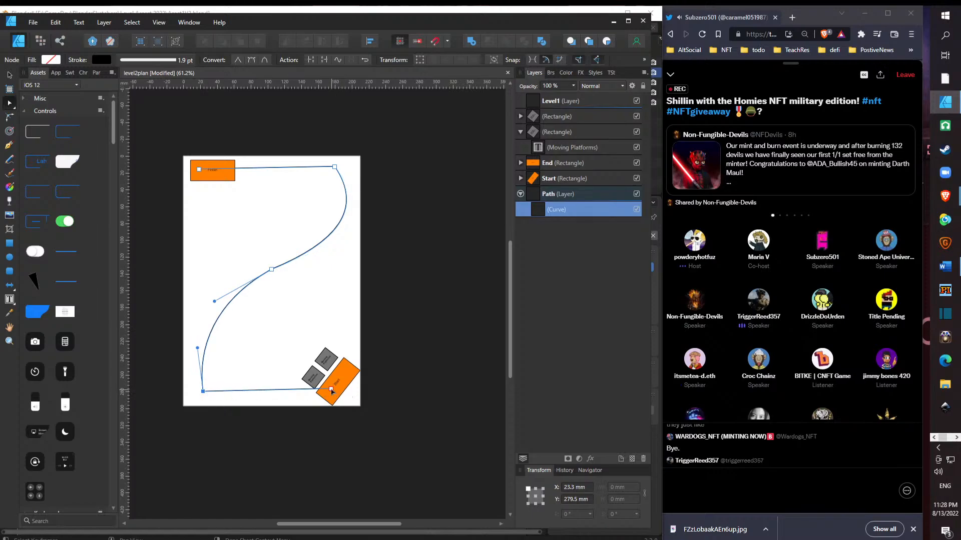
left_click_drag(334, 392, 324, 395)
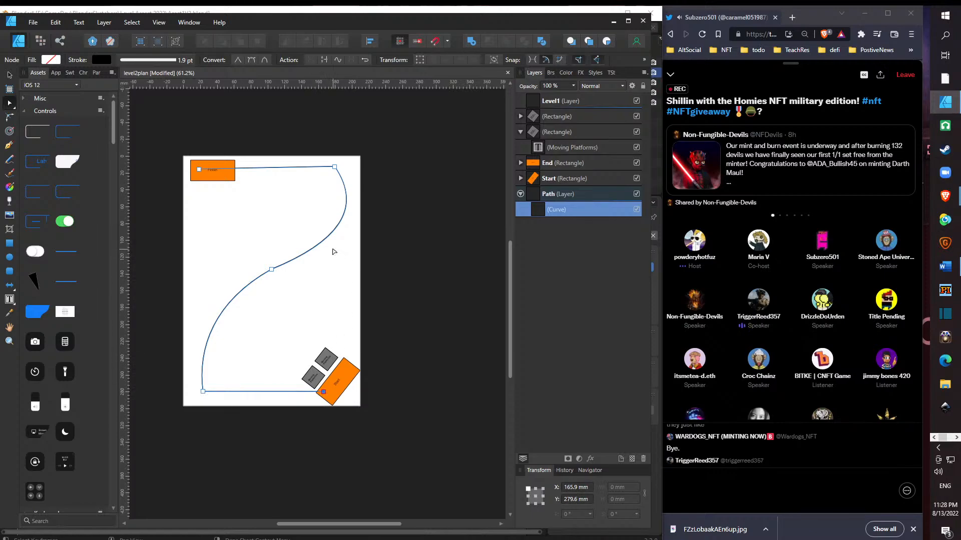
- Rotate the "Finish" rectangle to -90° and the "Start" rectangle to 90°, placing each upright in its page corner
left_click(219, 180)
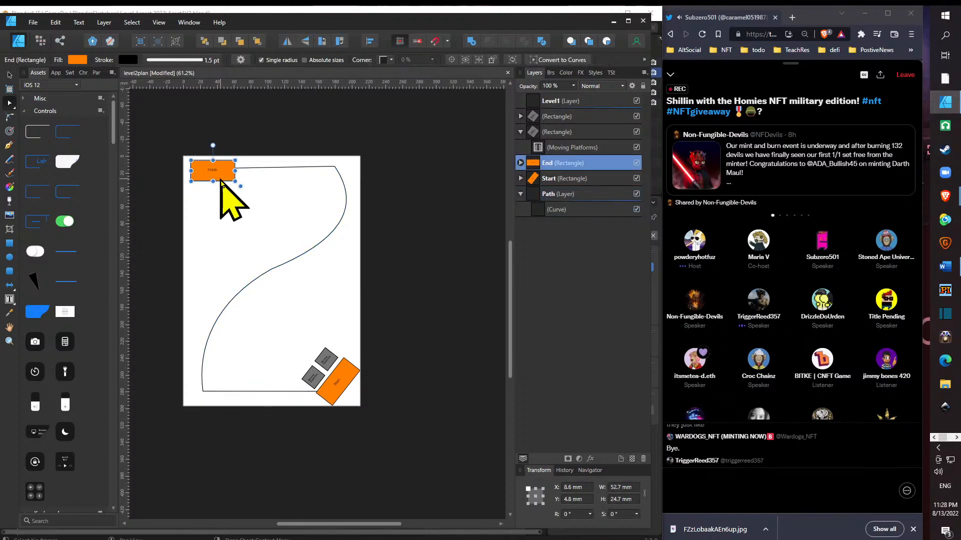
left_click_drag(212, 145, 215, 204)
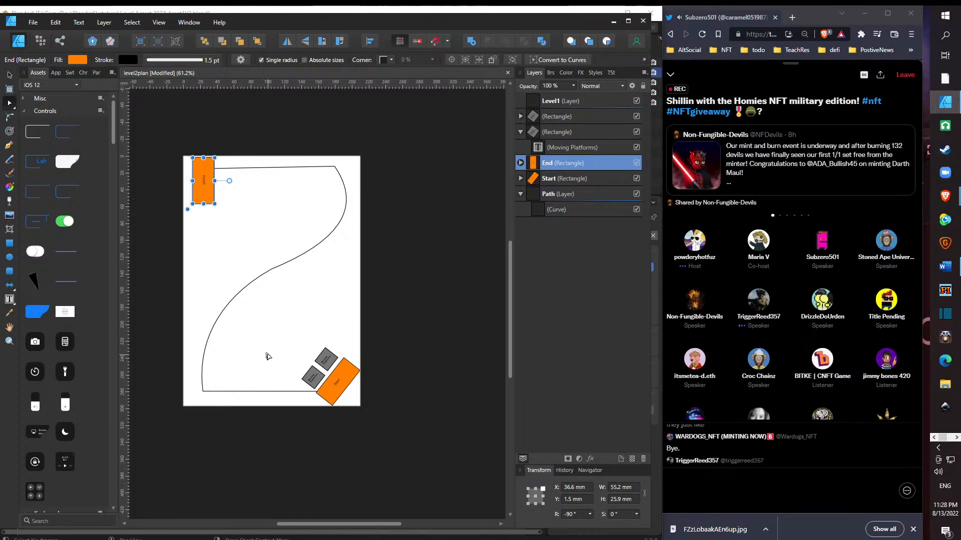
left_click(326, 401)
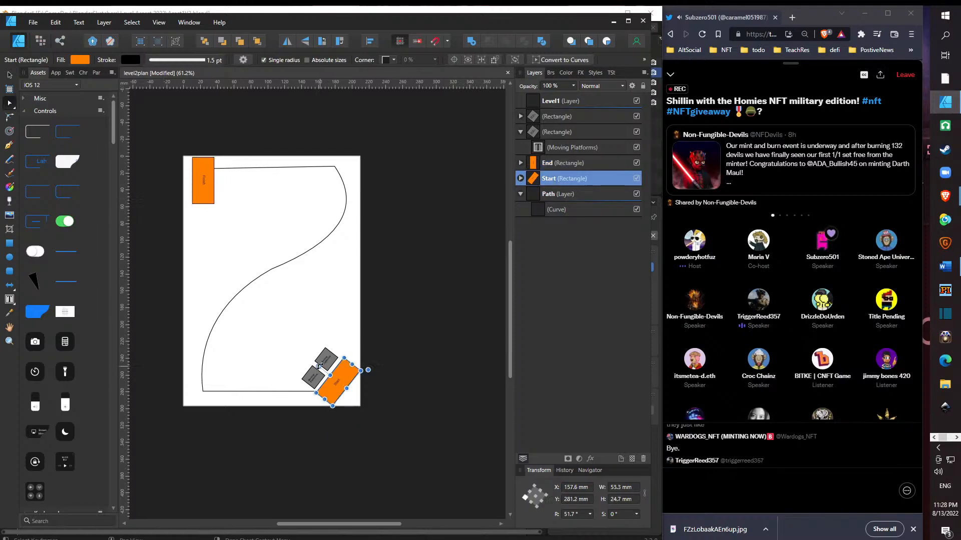
left_click_drag(319, 366, 350, 397)
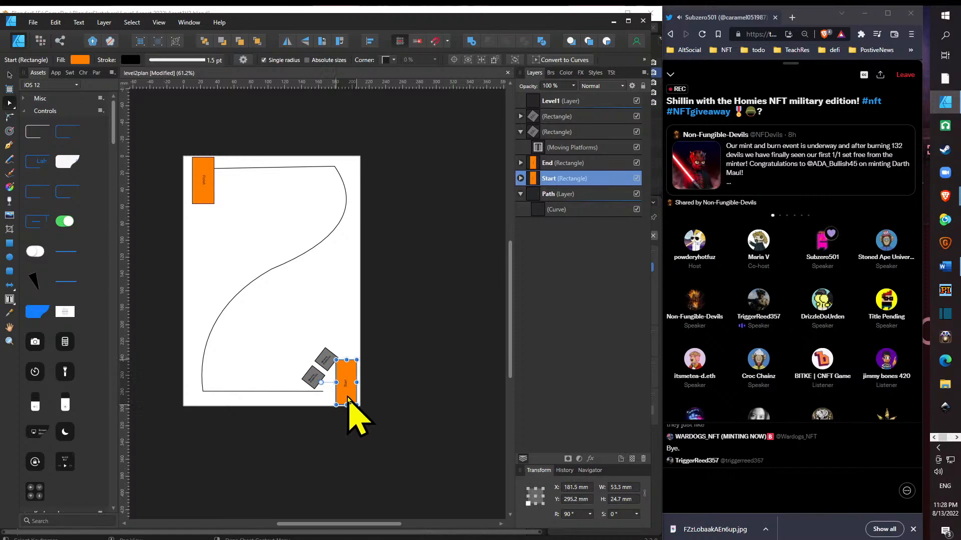
- Rotate both grey moving platforms to 90° and stack them beside the "Start" rectangle, aligned at X 158.6 mm
left_click(316, 380)
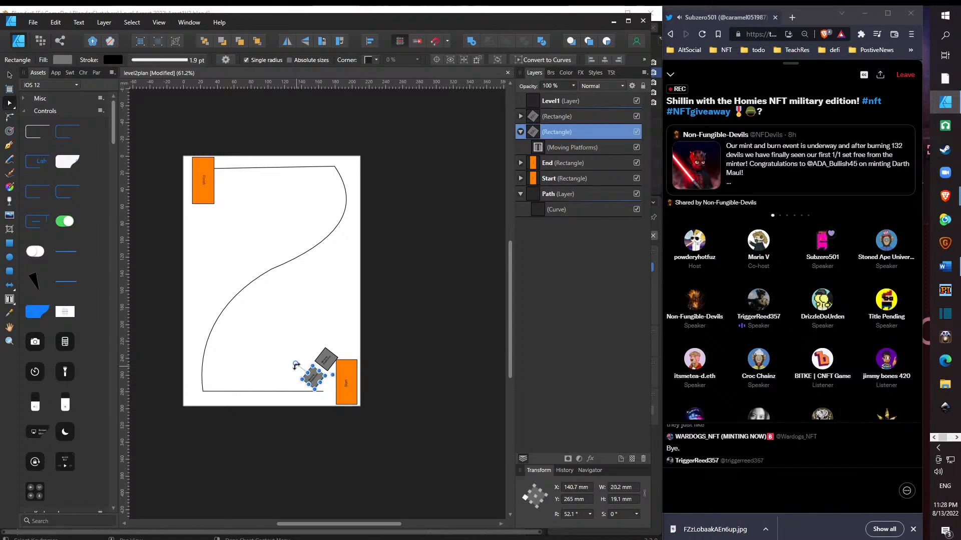
left_click_drag(296, 365, 321, 398)
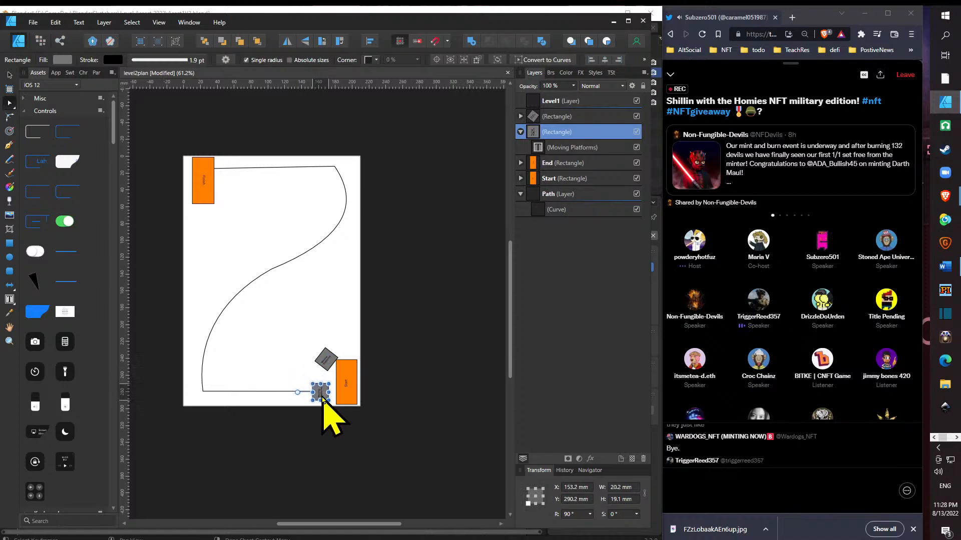
left_click(329, 369)
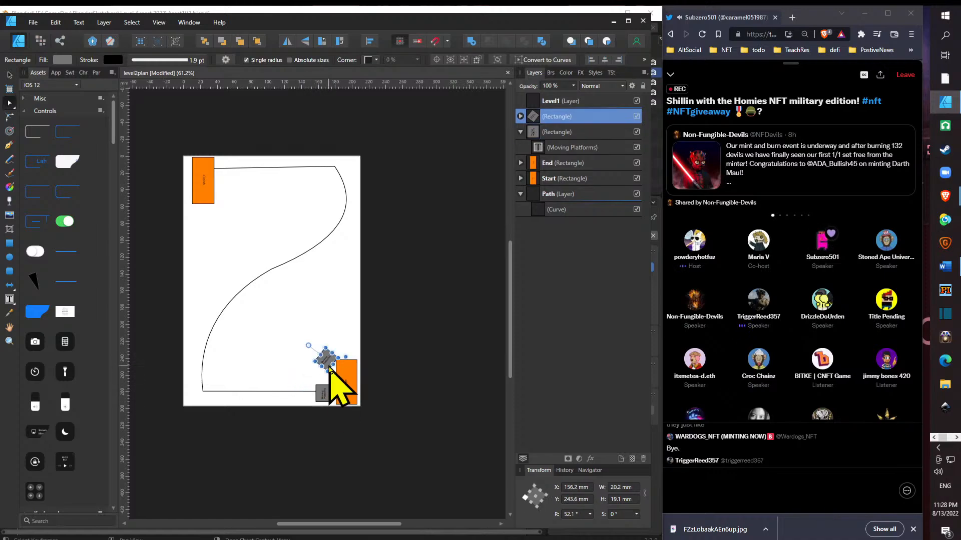
left_click_drag(308, 345, 329, 377)
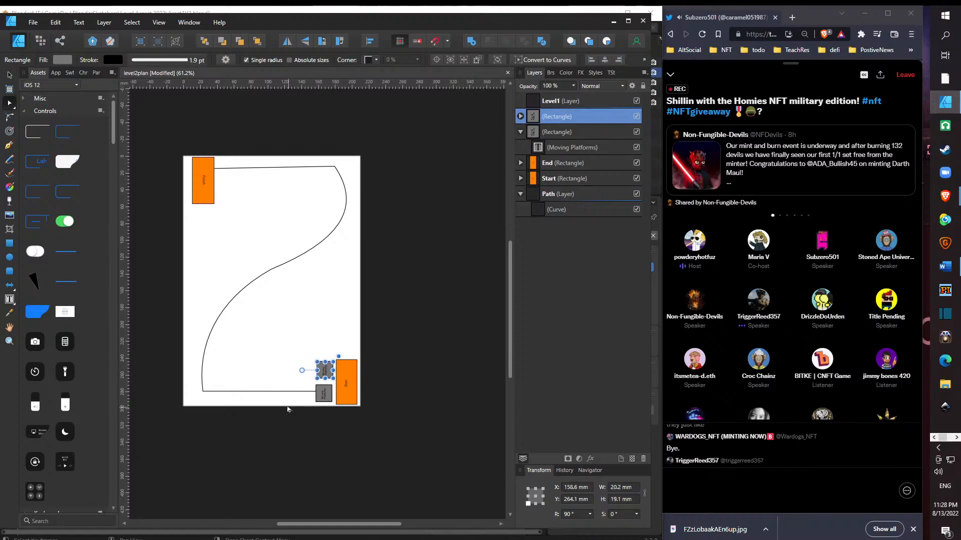
left_click(285, 402)
left_click(322, 396)
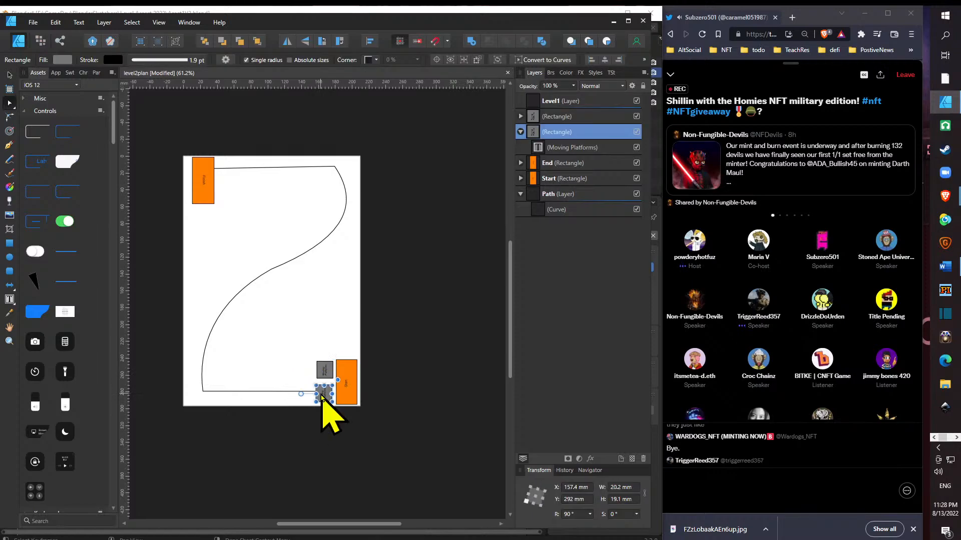
left_click_drag(322, 397, 324, 398)
left_click(294, 380)
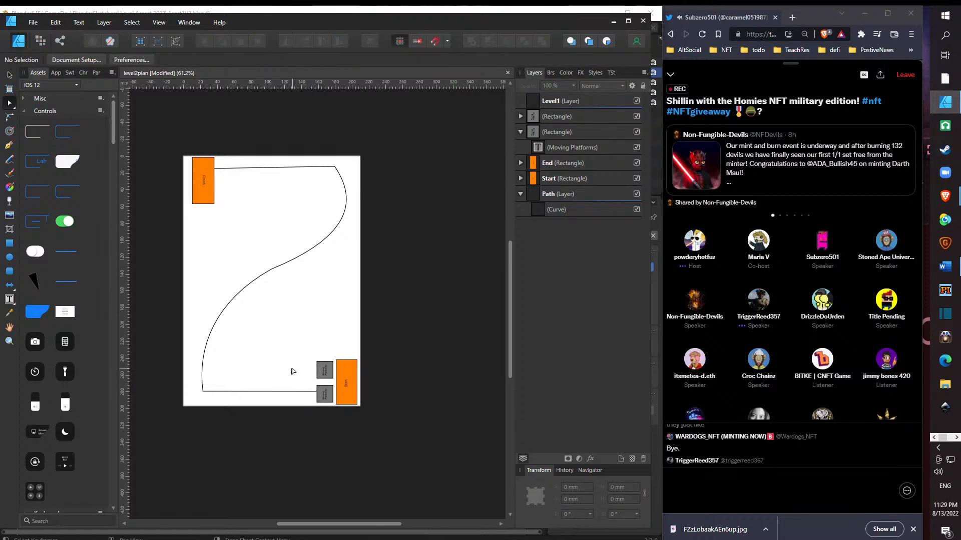
- Widen the path's S-curve by moving its upper-right node to X 195, middle node to X 96.2 and lower-left node to X 9.7 mm
left_click(346, 188)
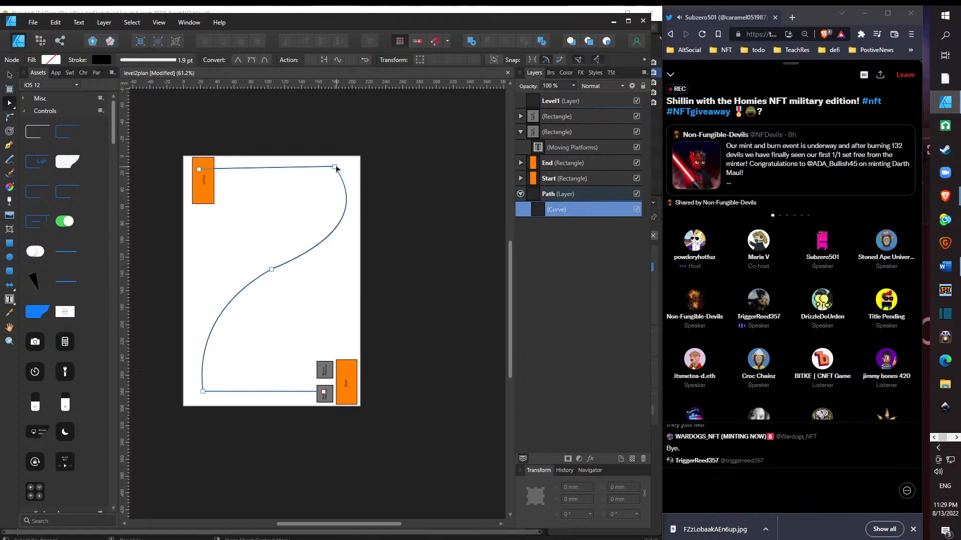
left_click_drag(335, 167, 344, 170)
left_click_drag(345, 169, 349, 170)
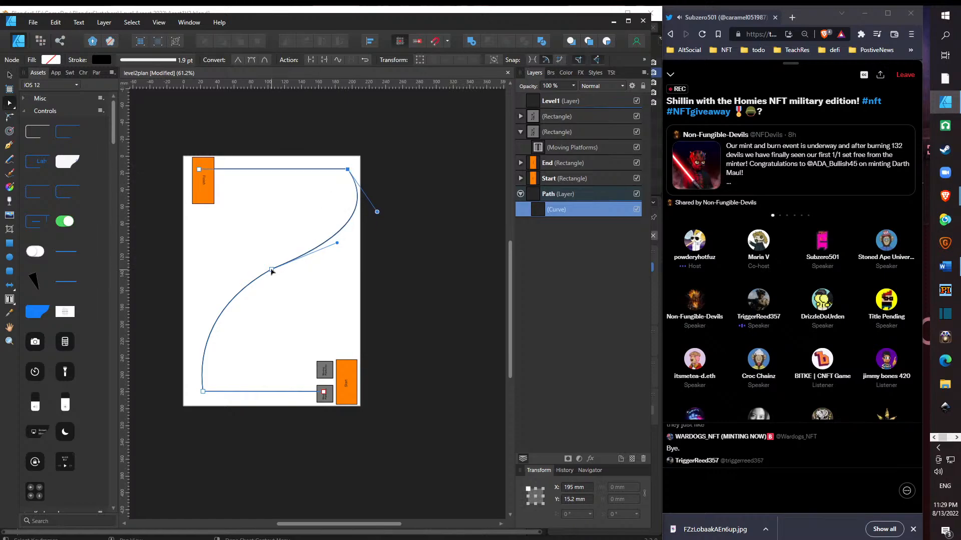
left_click_drag(271, 270, 264, 279)
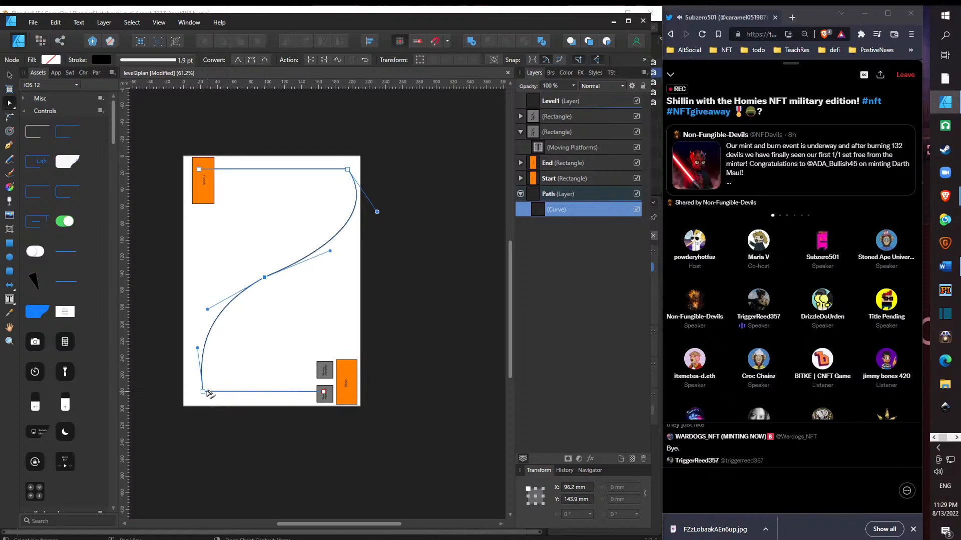
left_click_drag(203, 391, 193, 397)
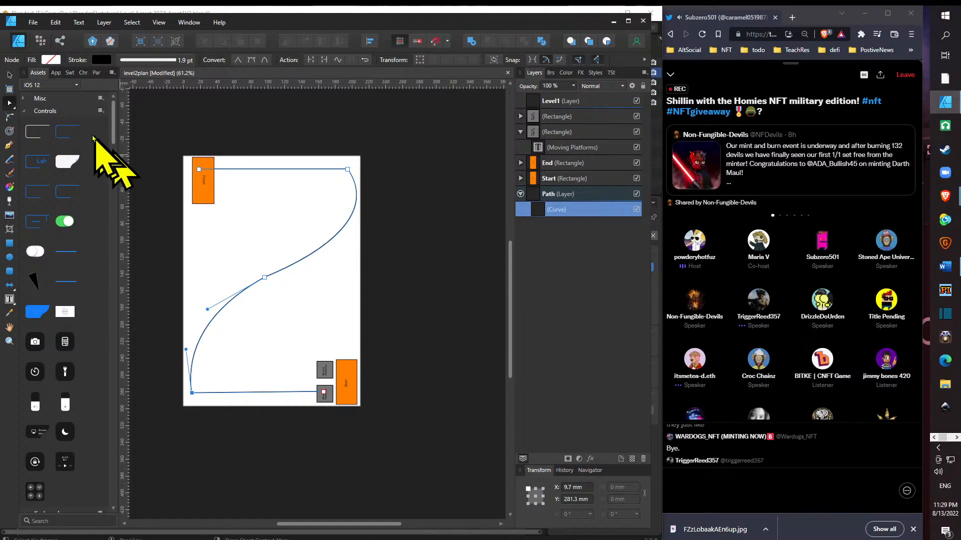
- Save the level2plan document
left_click(31, 24)
left_click(29, 24)
left_click(29, 23)
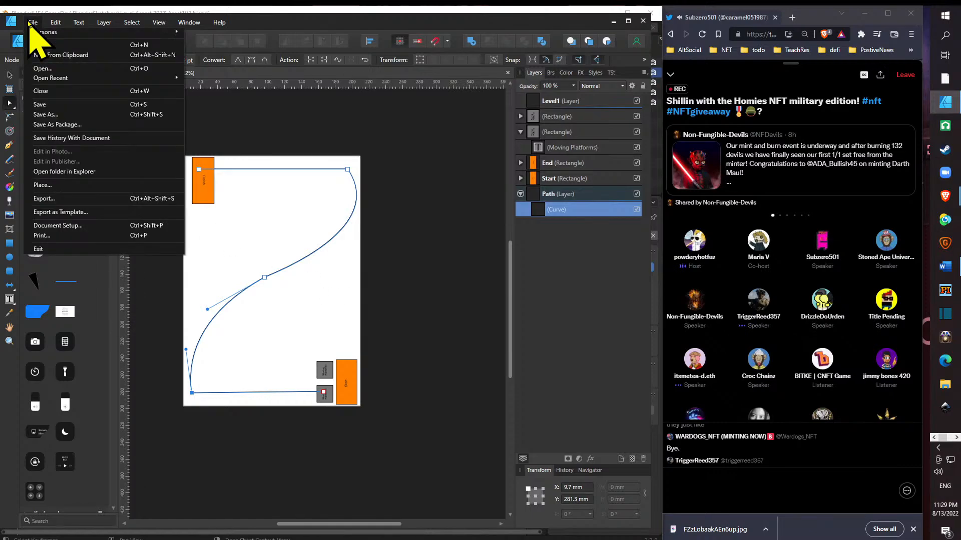
left_click(71, 103)
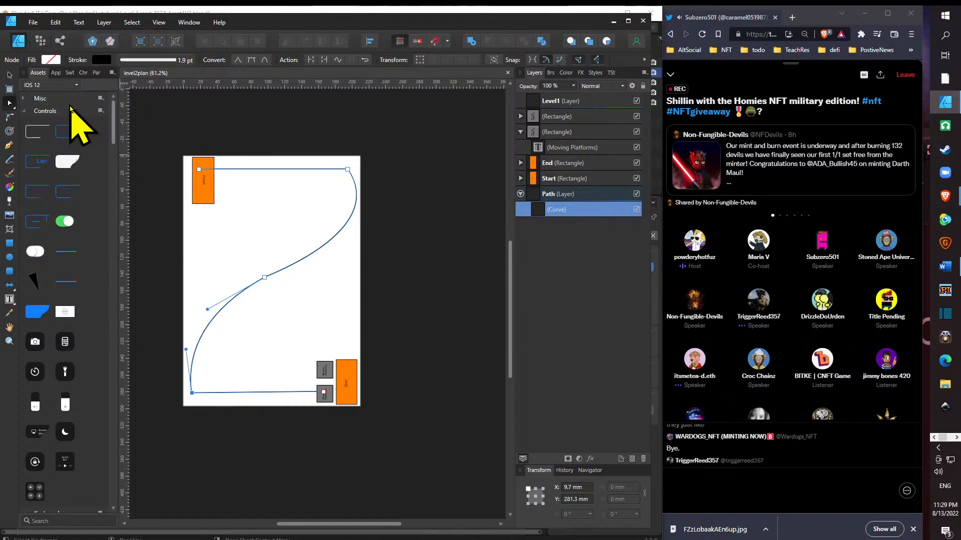
- Duplicate the two grey moving platforms together to the left of the originals, at X 133.6 mm
left_click(9, 75)
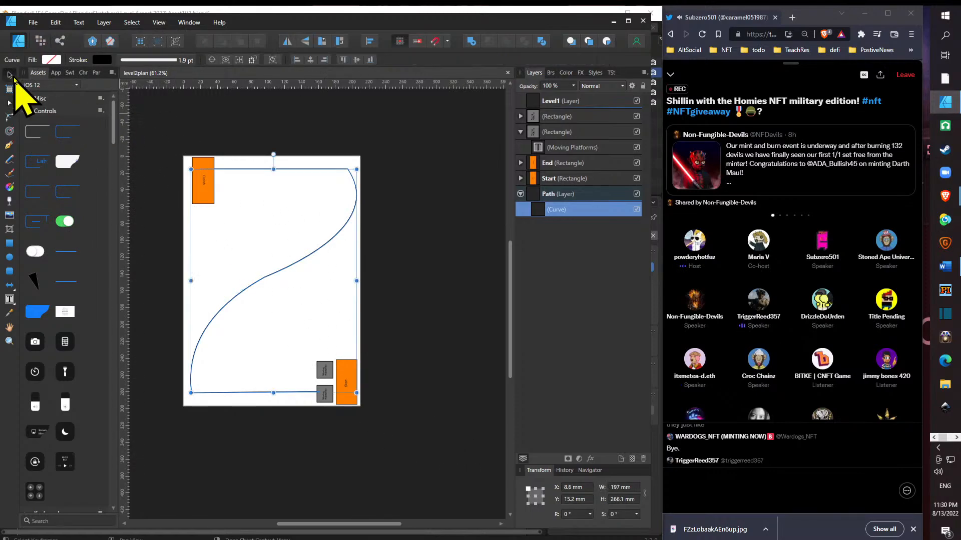
left_click(325, 400)
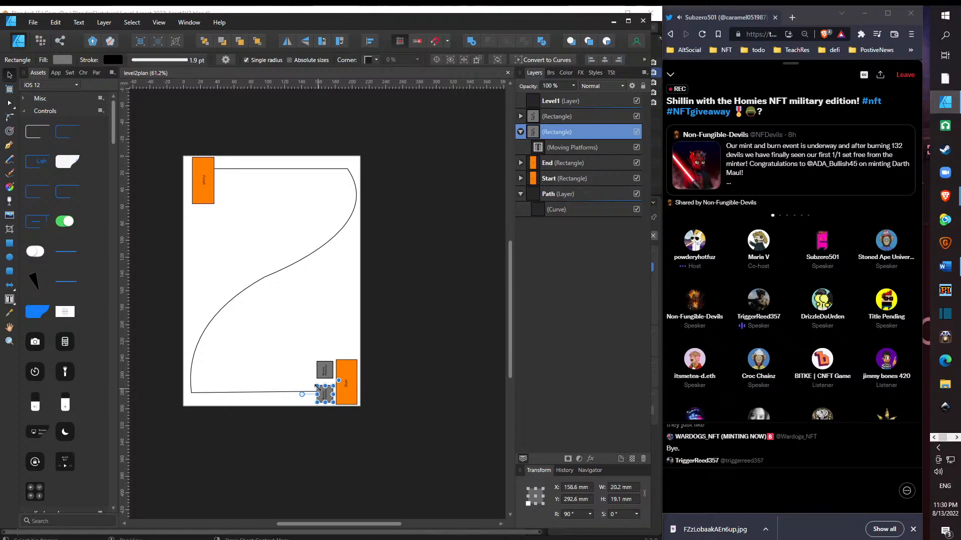
left_click(325, 379, "shift")
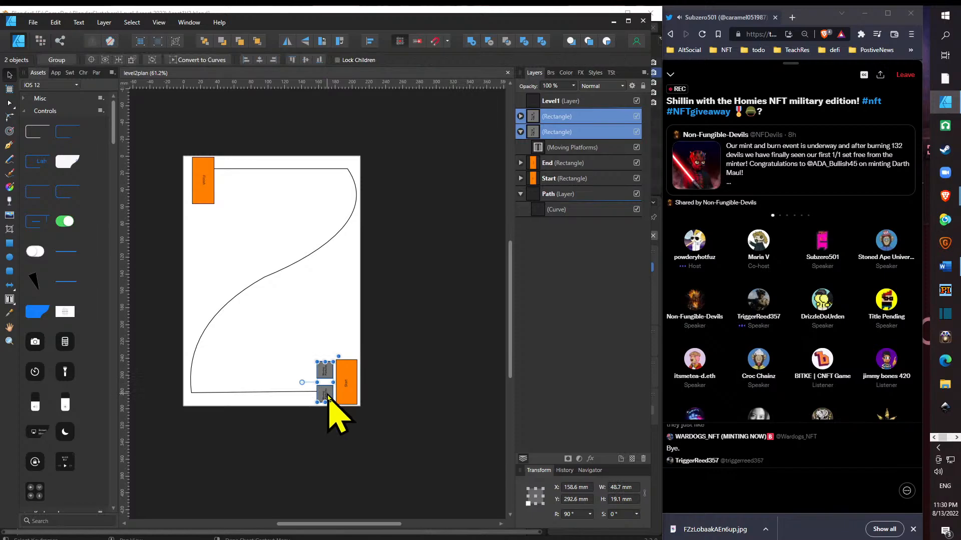
left_click_drag(331, 397, 307, 398)
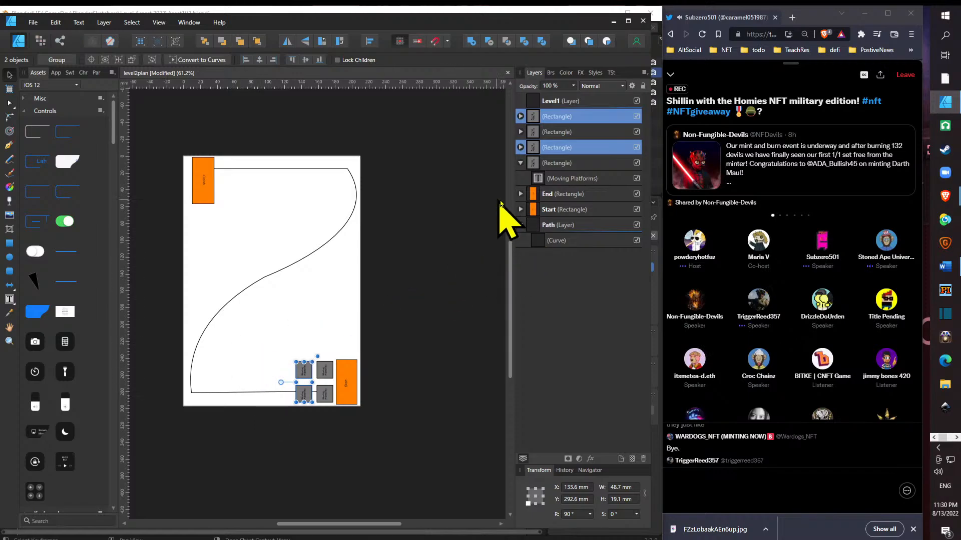
- Duplicate the "Level1" layer and rename the copy "Level2"
left_click(566, 193)
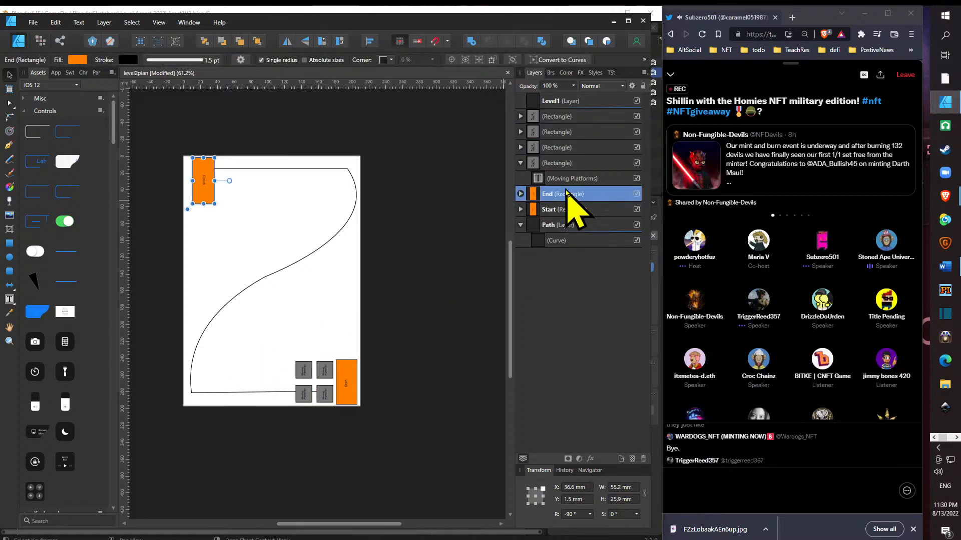
left_click(575, 103)
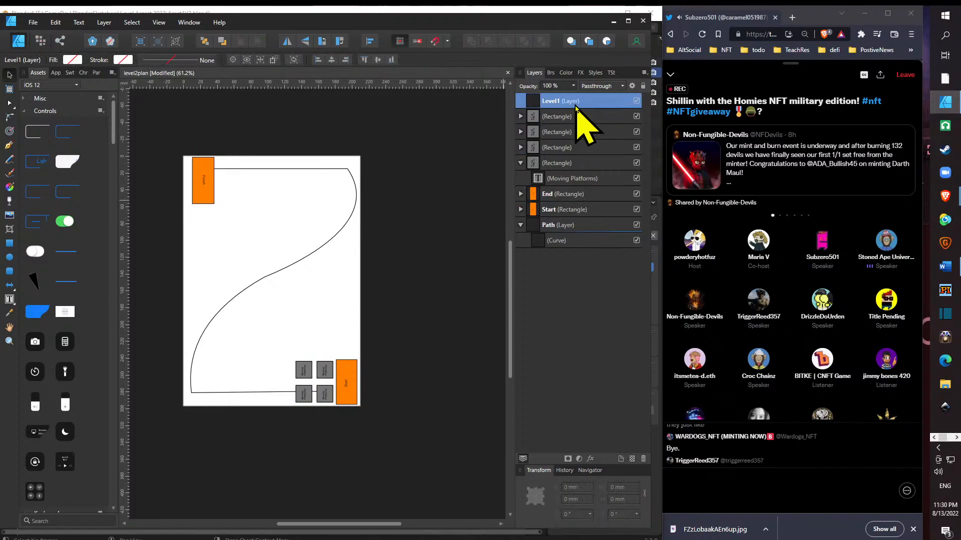
key("ctrl+j")
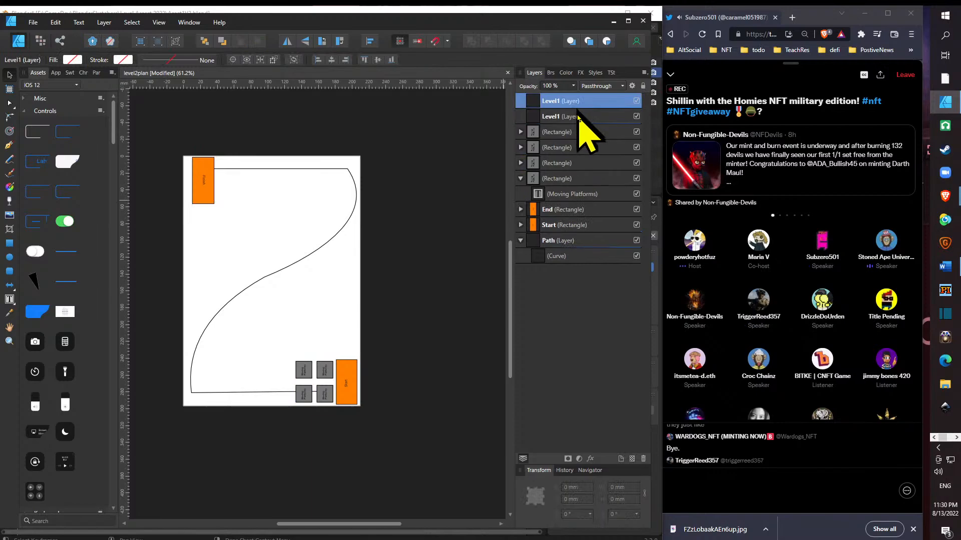
double_click(555, 101)
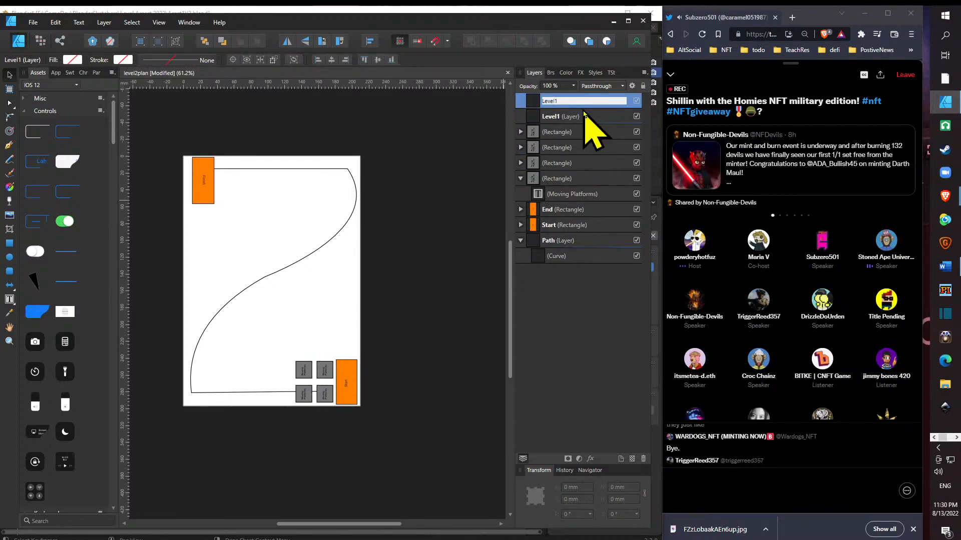
key("BackSpace")
type("2")
key("Return")
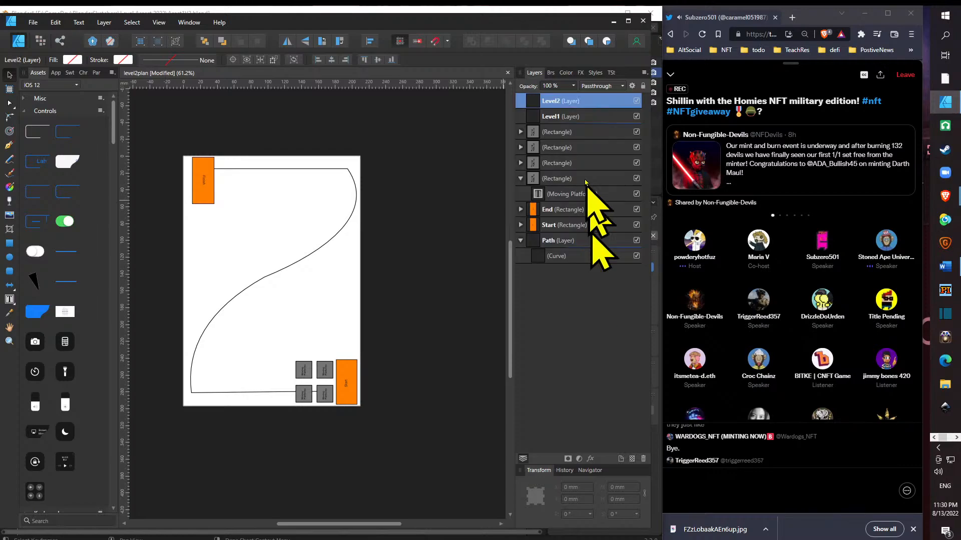
- Duplicate the "Level2" layer, name the copy "Level3", and collapse the expanded moving-platform rectangle in the layer list
key("ctrl+j")
double_click(584, 100)
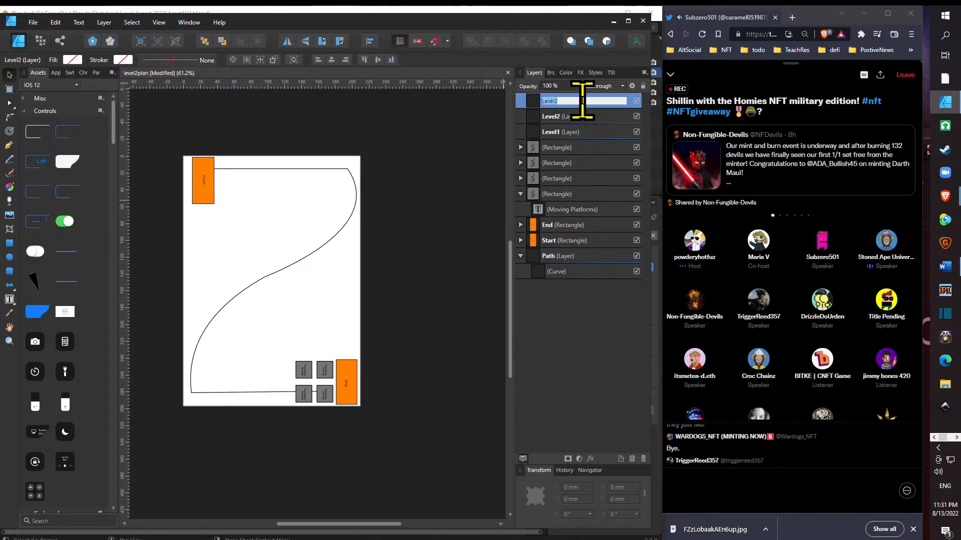
left_click(582, 101)
key("BackSpace")
type("3")
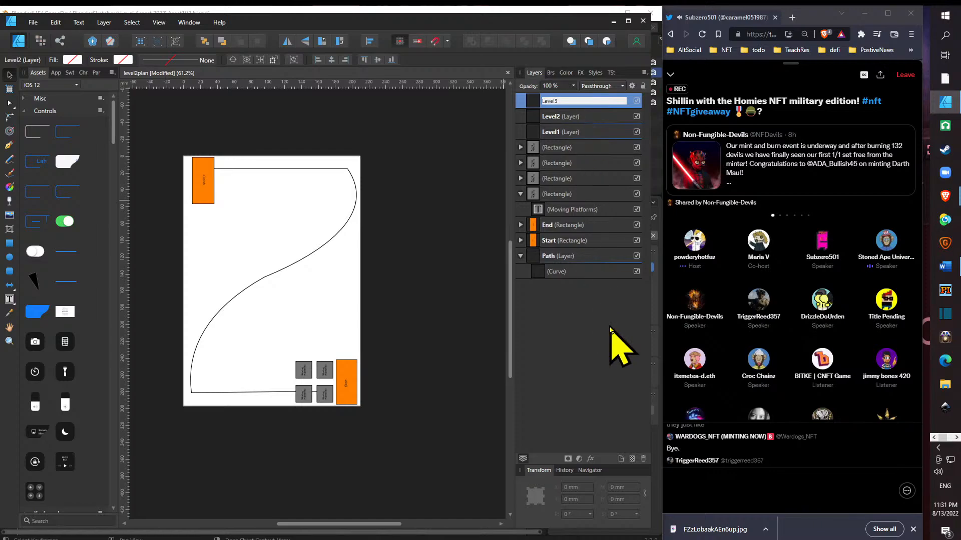
key("Return")
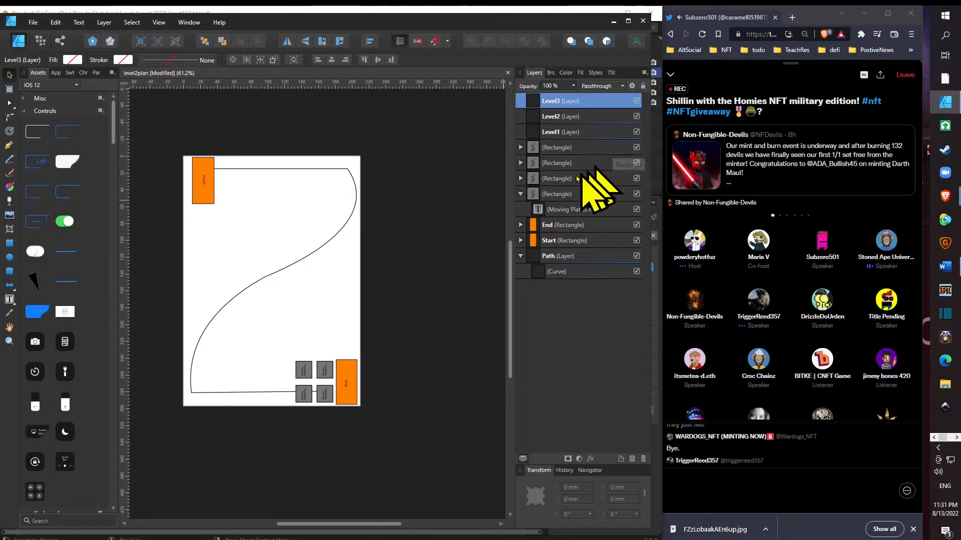
left_click(522, 194)
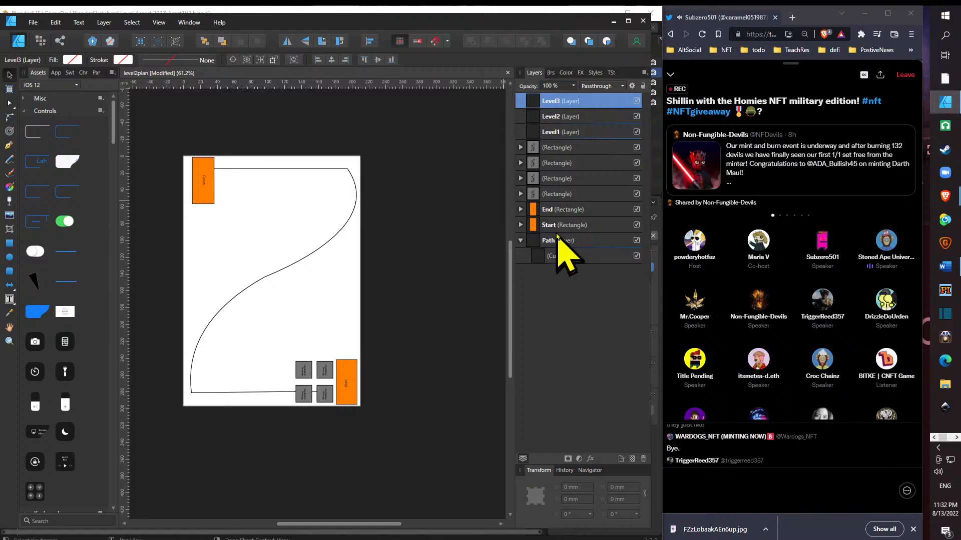
- Switch to Blender, examine the railed platform model and its armature up close from different angles, and return to the level2plan document
left_click(568, 229)
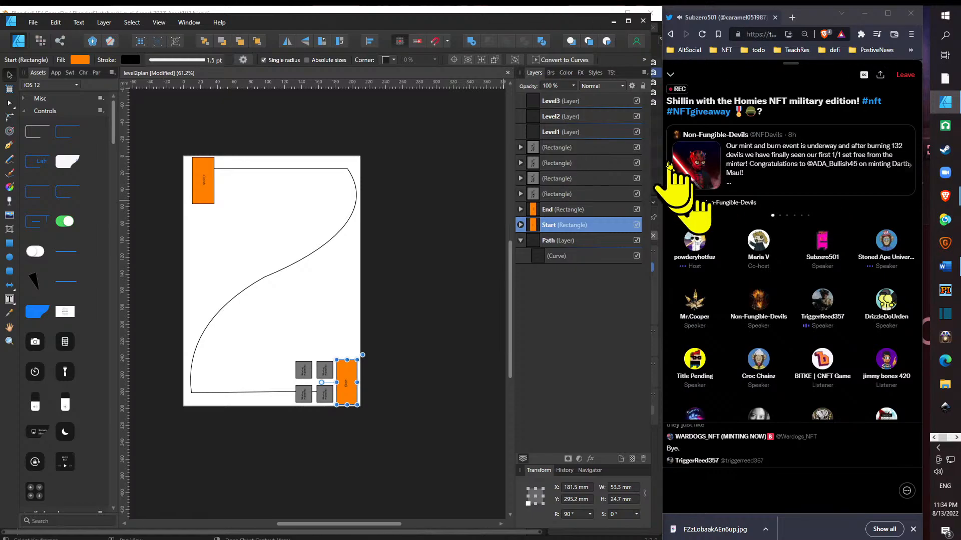
left_click(614, 21)
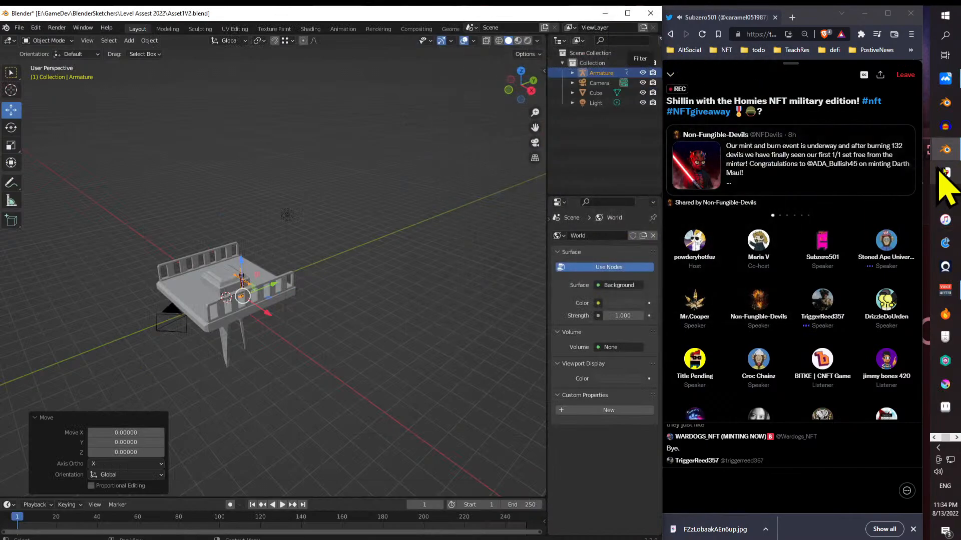
key("alt+Tab")
key("alt+Tab")
key("alt+Tab")
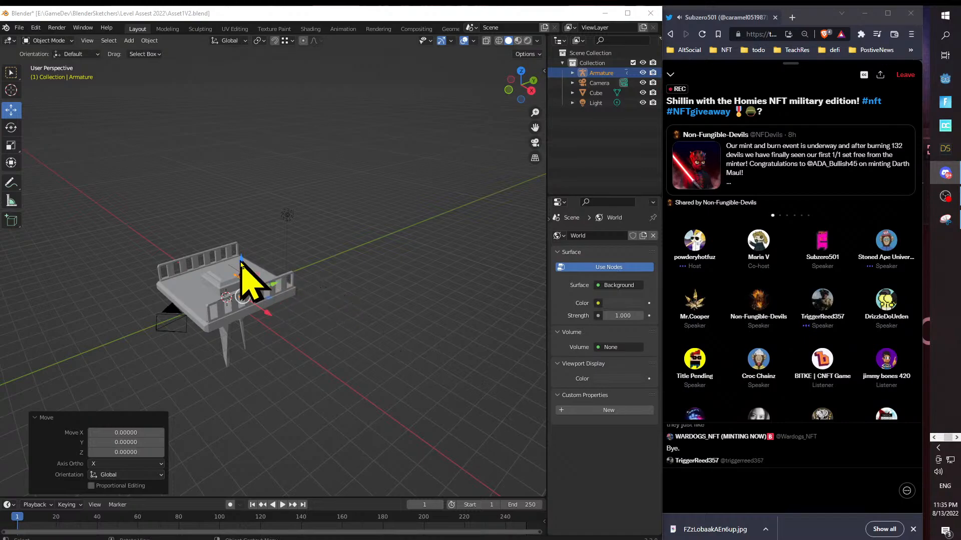
left_click_drag(244, 244, 374, 232)
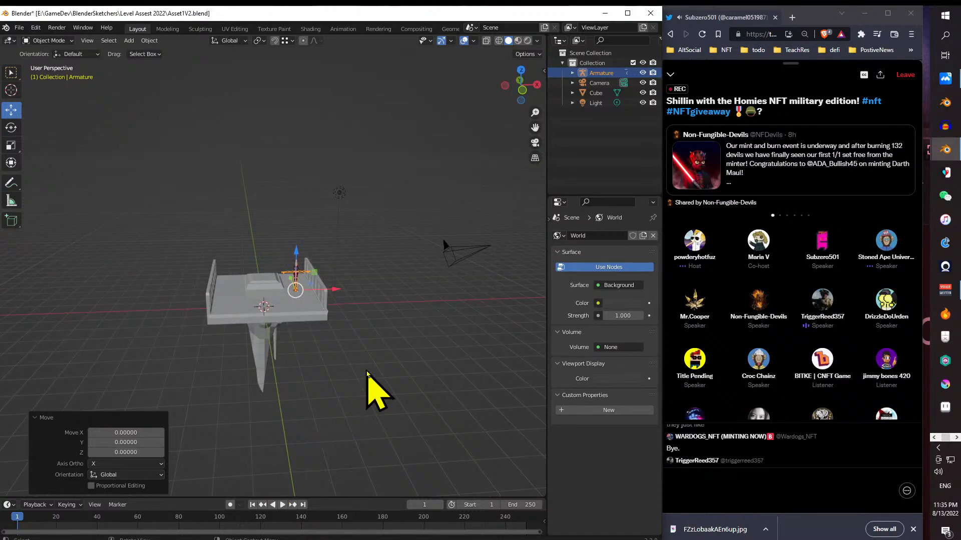
scroll(268, 281, "up", 3)
left_click_drag(269, 281, 212, 270)
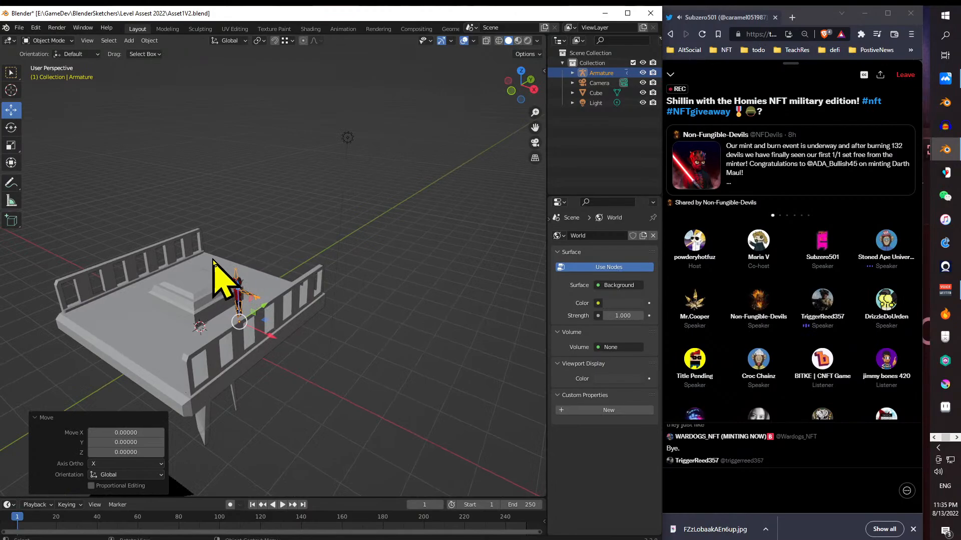
key("alt+Tab")
key("alt+Tab")
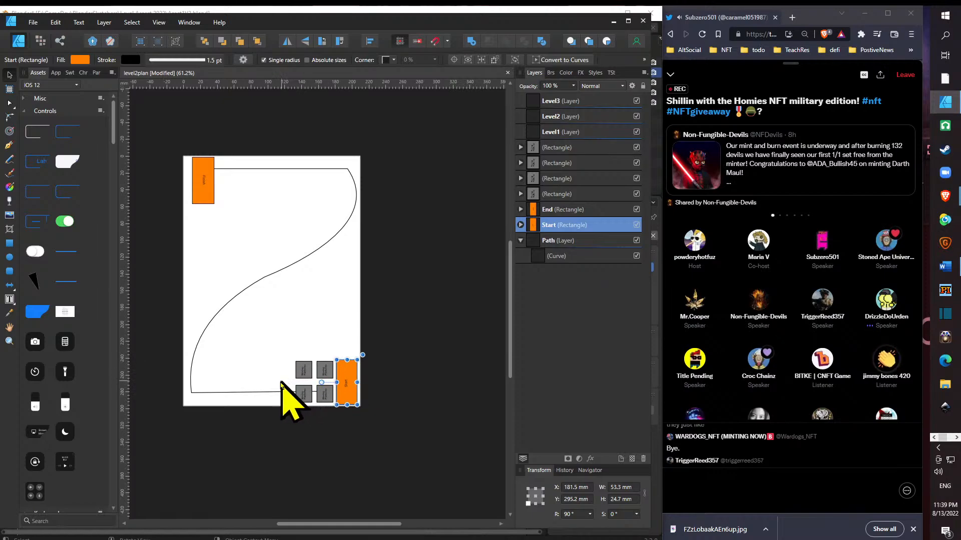
- Move all four grey moving platforms together leftward along the bottom of the page to about X 48.6 mm
left_click(306, 377)
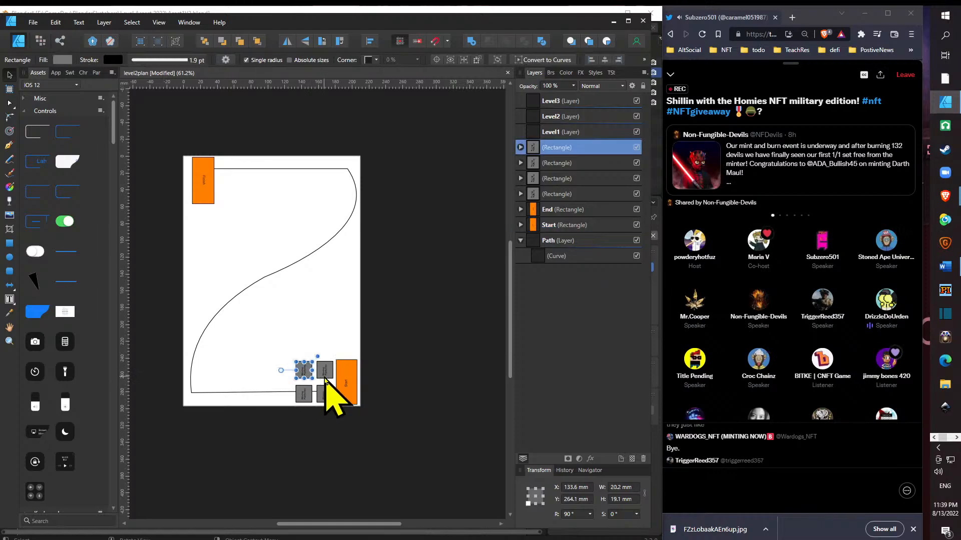
left_click(325, 379, "shift")
left_click(321, 394, "shift")
left_click(306, 397, "shift")
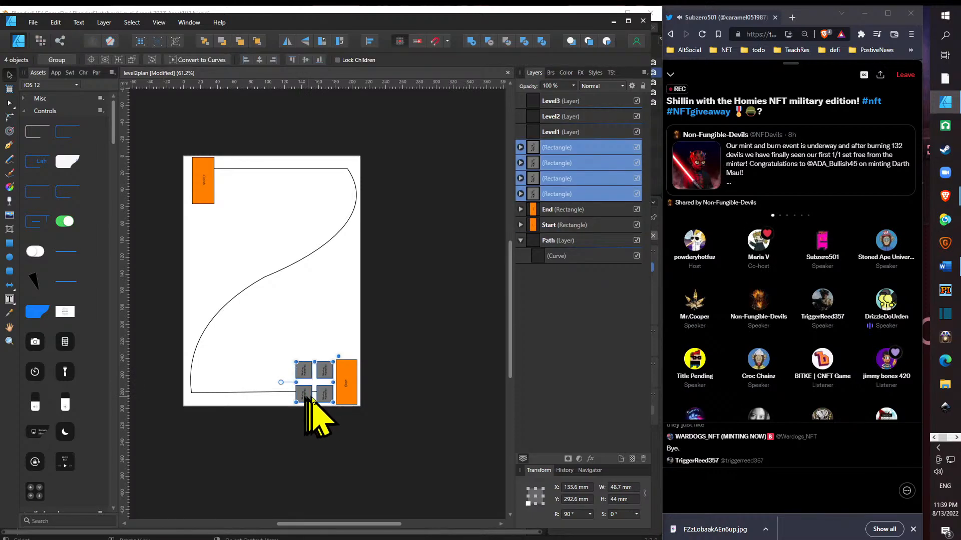
left_click_drag(326, 399, 254, 402)
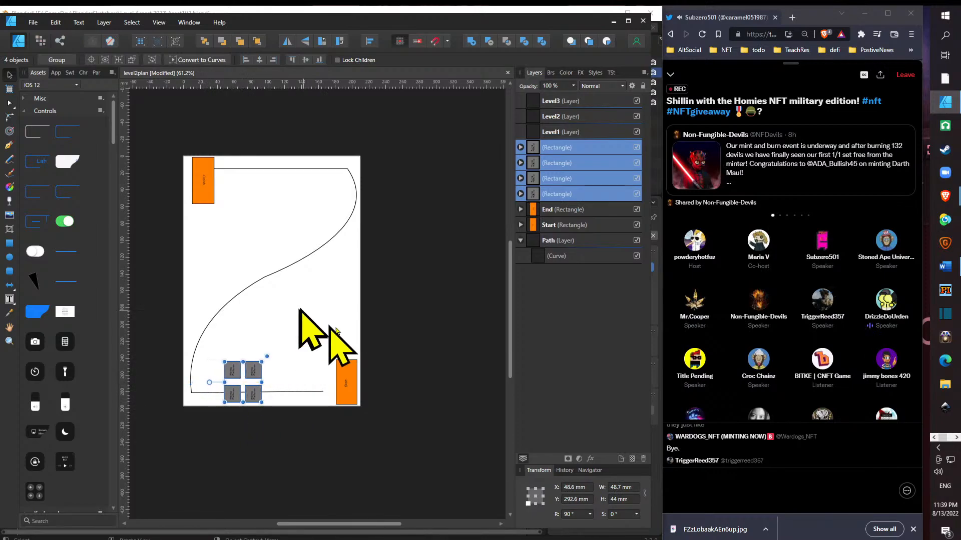
- Duplicate the orange "Start" rectangle into the gap beside the moving platforms and widen the copy to about 72.8 mm
left_click(346, 376)
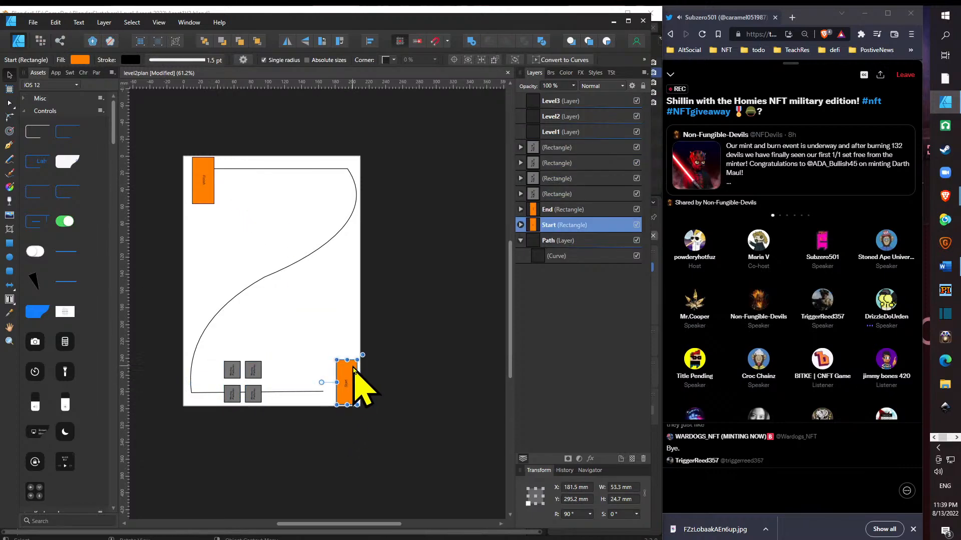
key("ctrl+j")
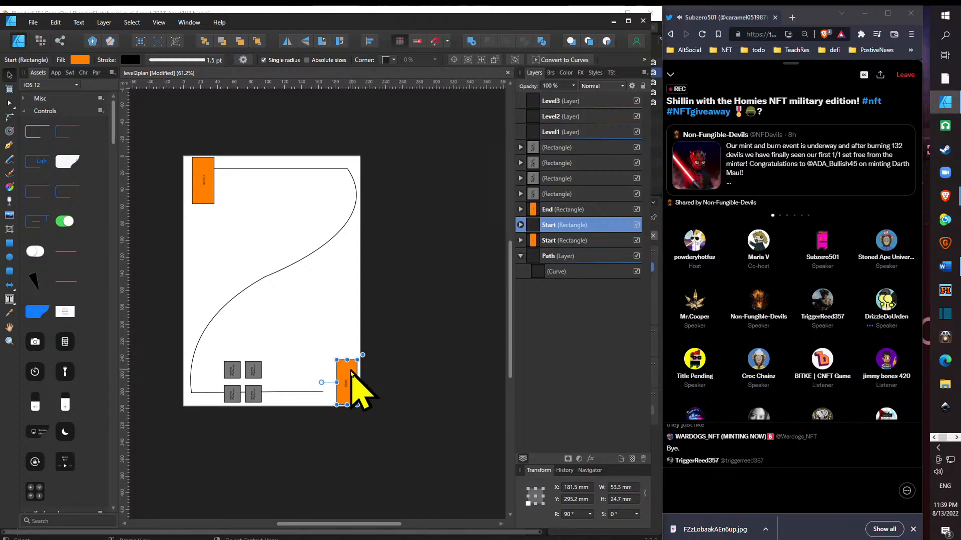
left_click_drag(354, 375, 286, 372)
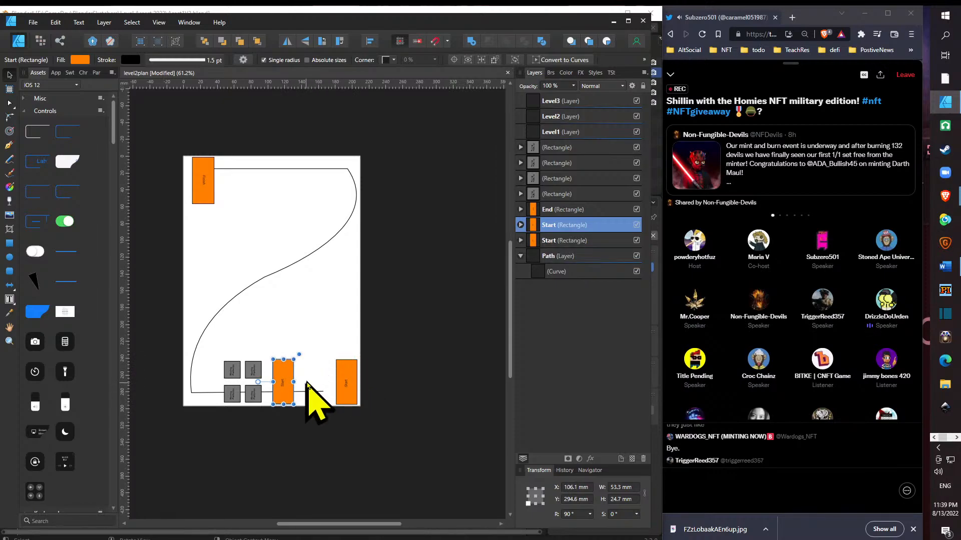
left_click(309, 383)
left_click(289, 383)
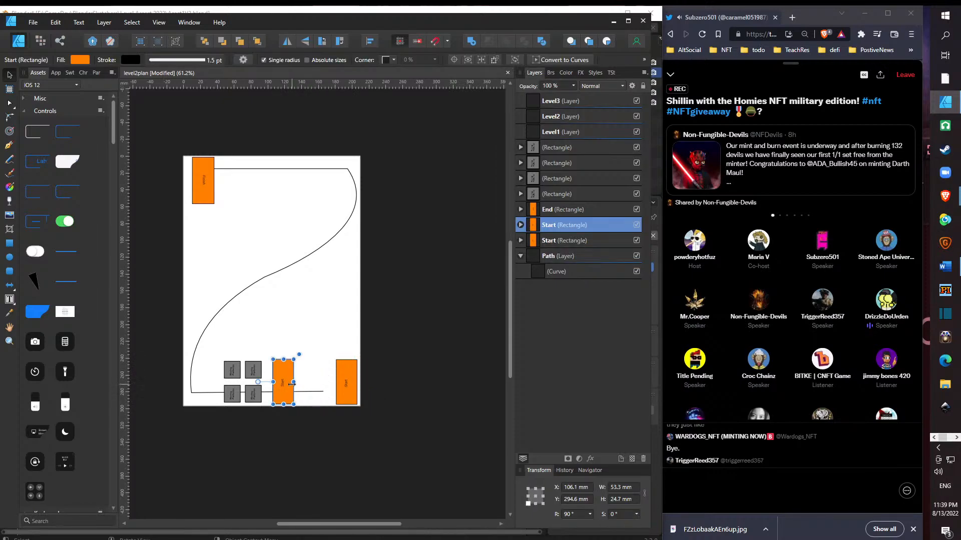
left_click_drag(293, 381, 329, 381)
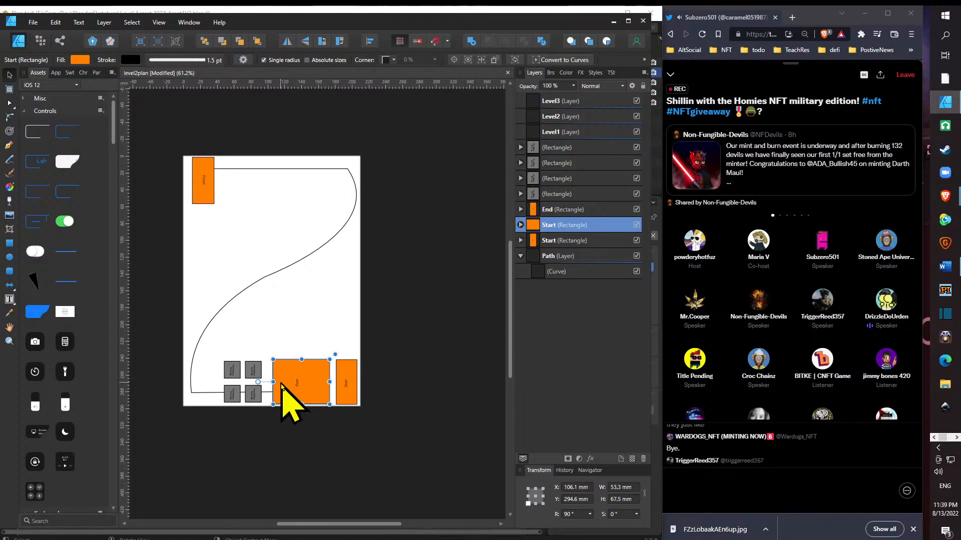
left_click_drag(271, 382, 267, 382)
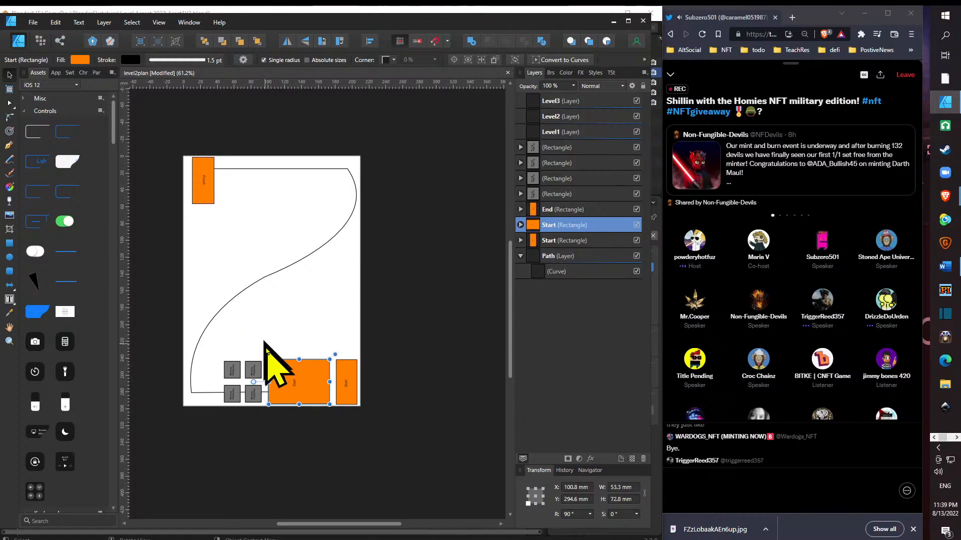
- Draw a thin vertical rectangle about 4.4 × 51.1 mm just above the wide "Start" rectangle
left_click(9, 244)
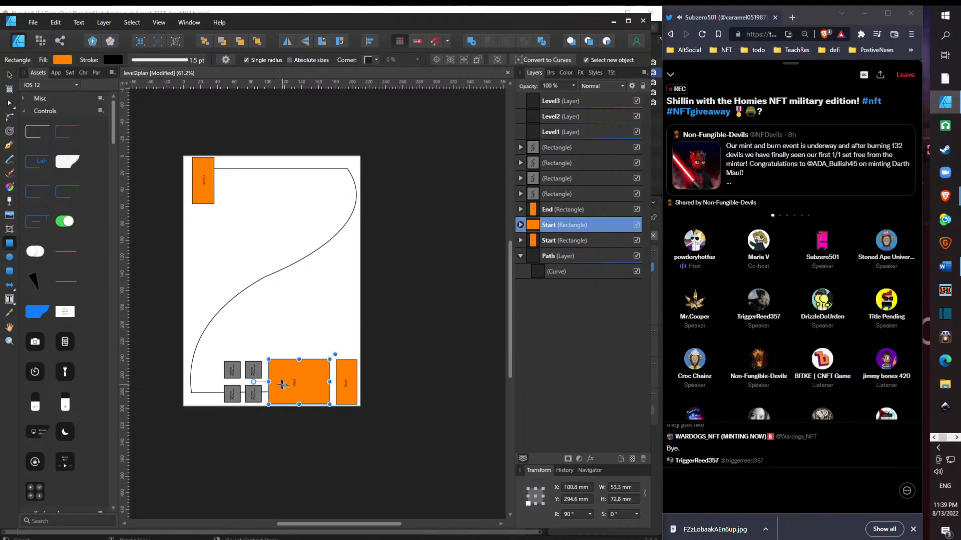
scroll(288, 384, "up", 5)
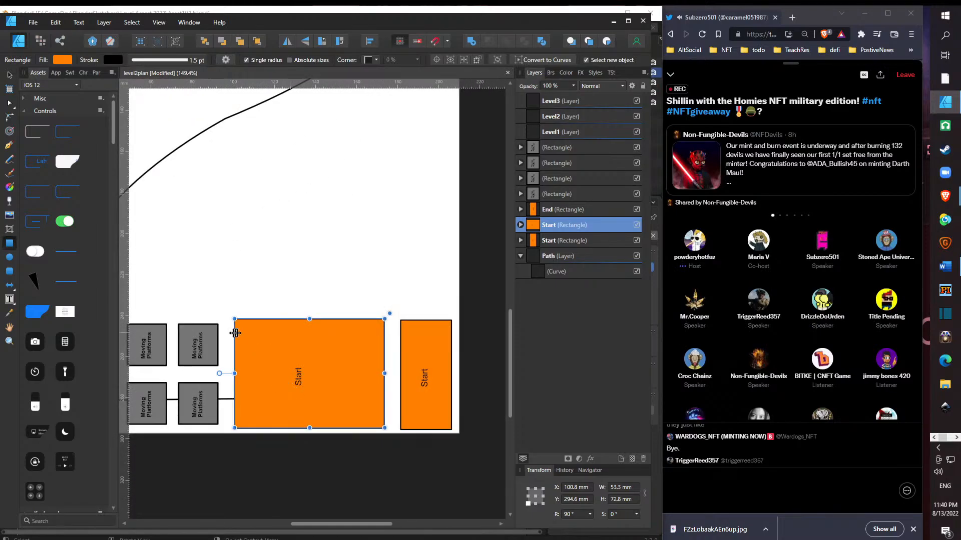
left_click_drag(246, 320, 256, 341)
key("ctrl+z")
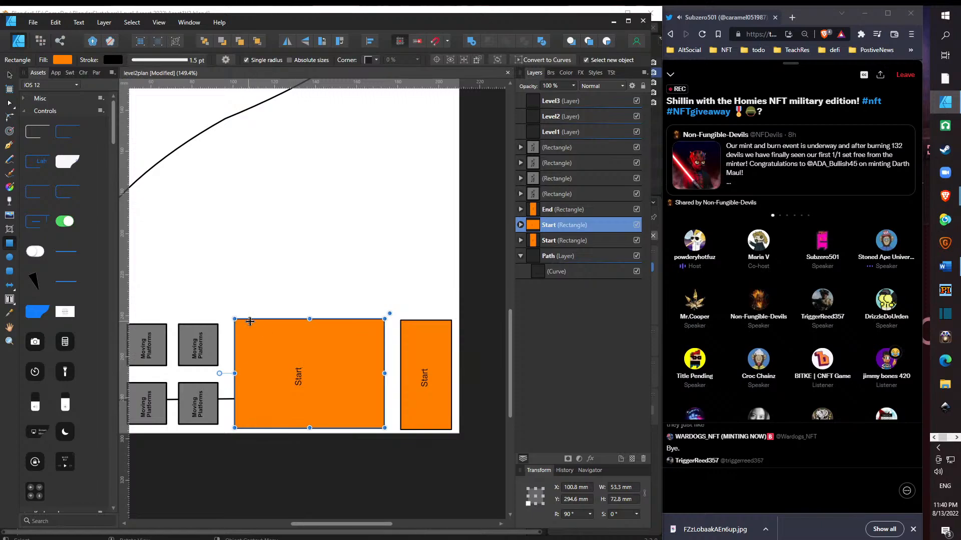
left_click_drag(243, 207, 252, 312)
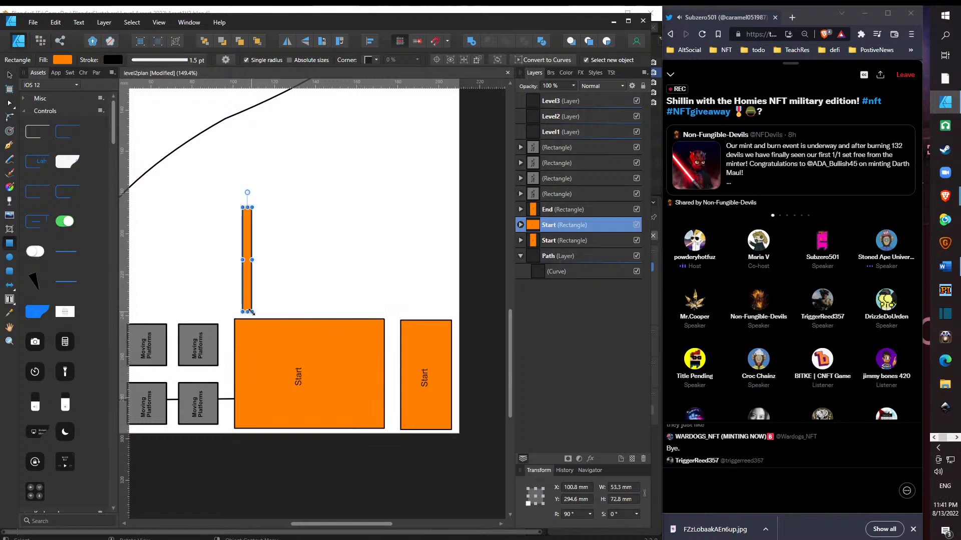
left_click(9, 75)
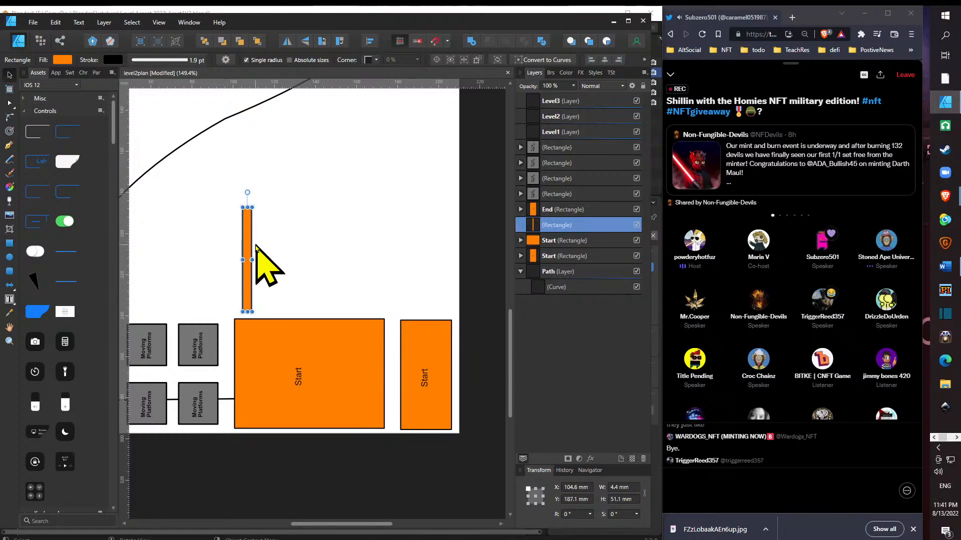
- Fit the thin strip across the wide "Start" rectangle near its left edge, about 2.7 × 54.4 mm, and nest it inside that rectangle
left_click_drag(243, 239, 251, 350)
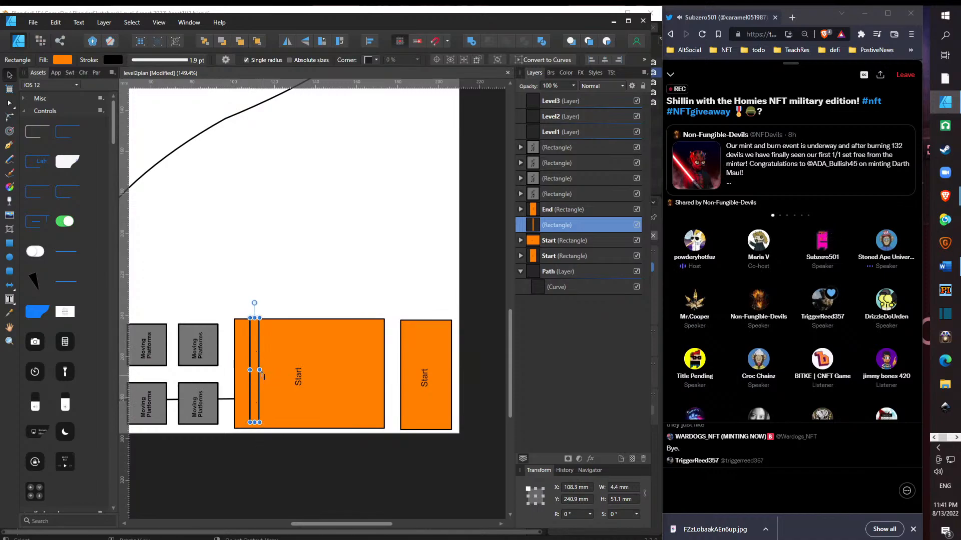
left_click_drag(260, 371, 255, 371)
left_click_drag(249, 423, 249, 429)
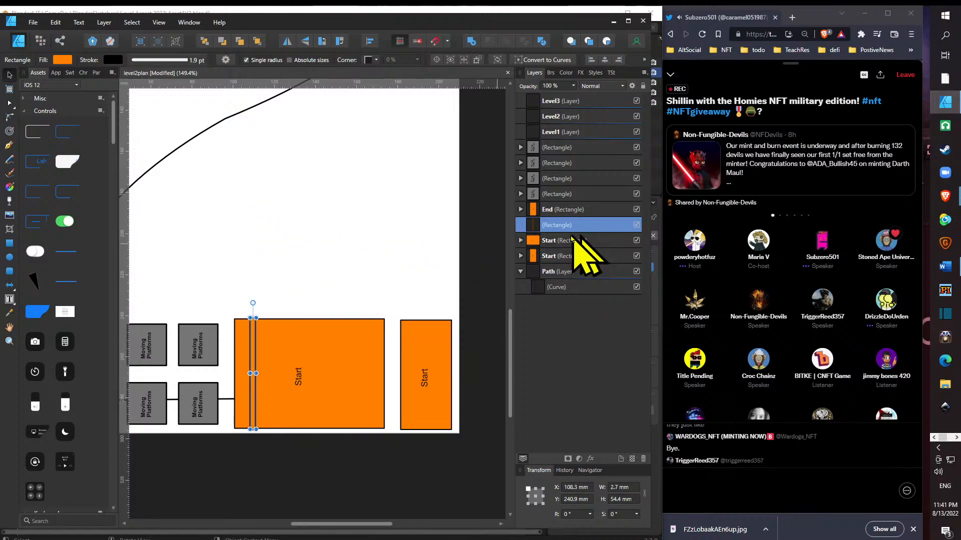
left_click_drag(581, 226, 590, 253)
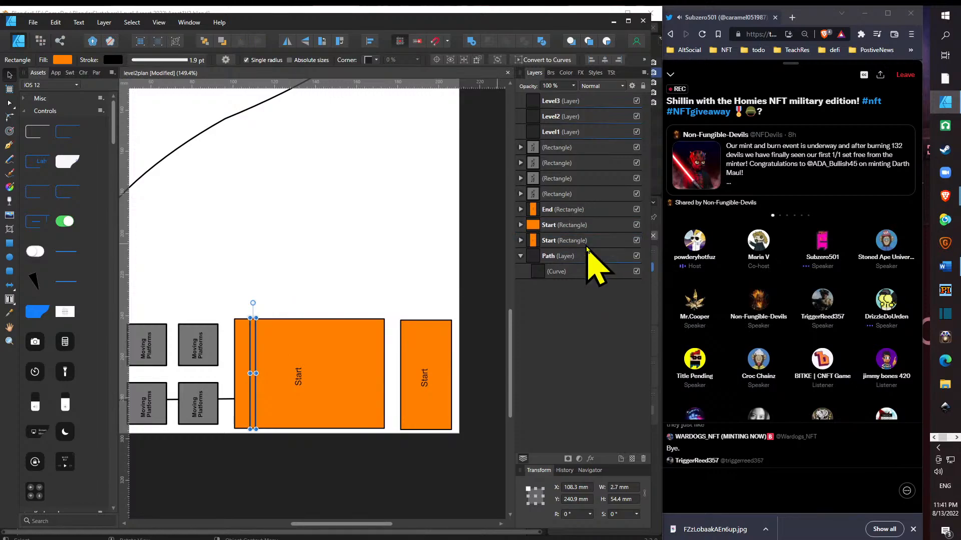
- Replace the "Start" label inside the wide orange rectangle with the text "Wall Block"
scroll(261, 368, "up", 3)
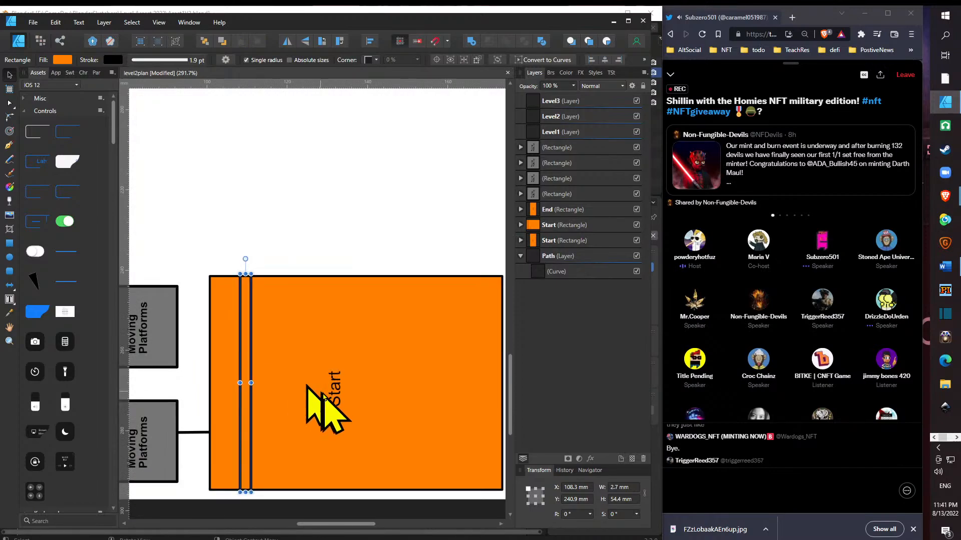
left_click(338, 394)
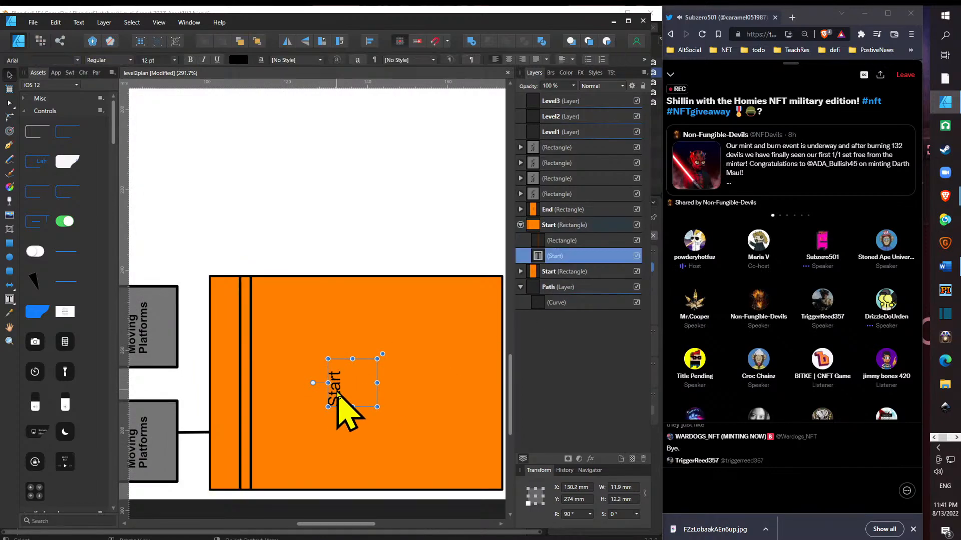
key("t")
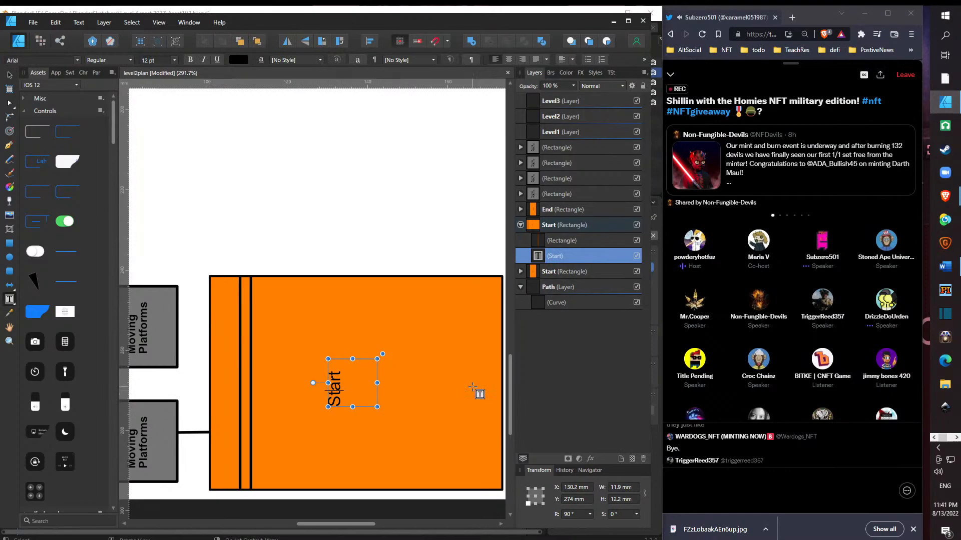
key("Right")
key("Right")
key("Right")
key("Escape")
key("BackSpace")
key("BackSpace")
key("BackSpace")
key("BackSpace")
key("BackSpace")
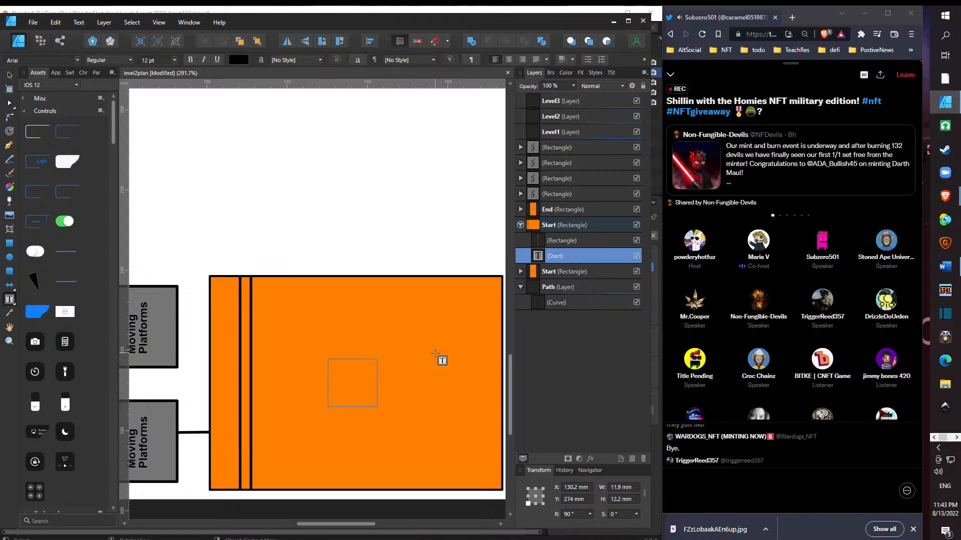
type("Wall Block")
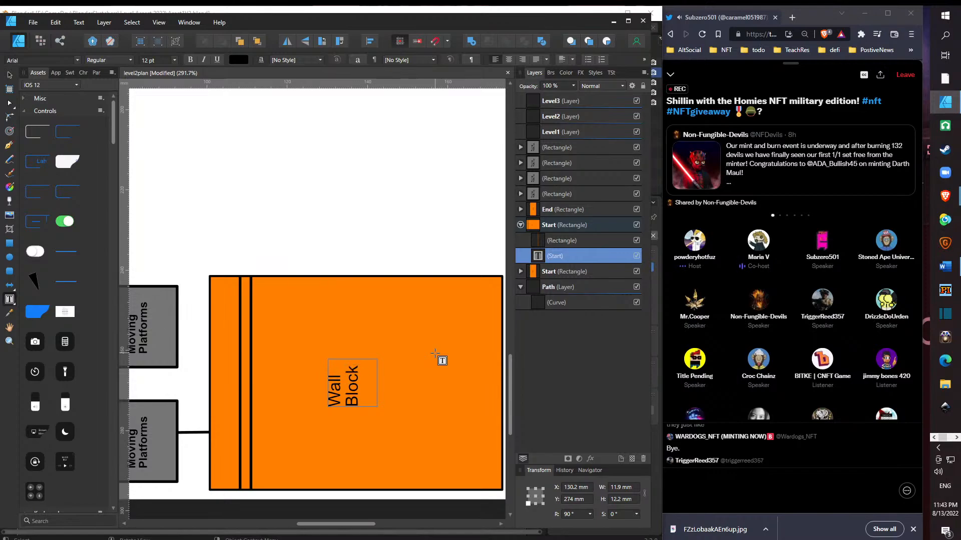
key("ctrl+a")
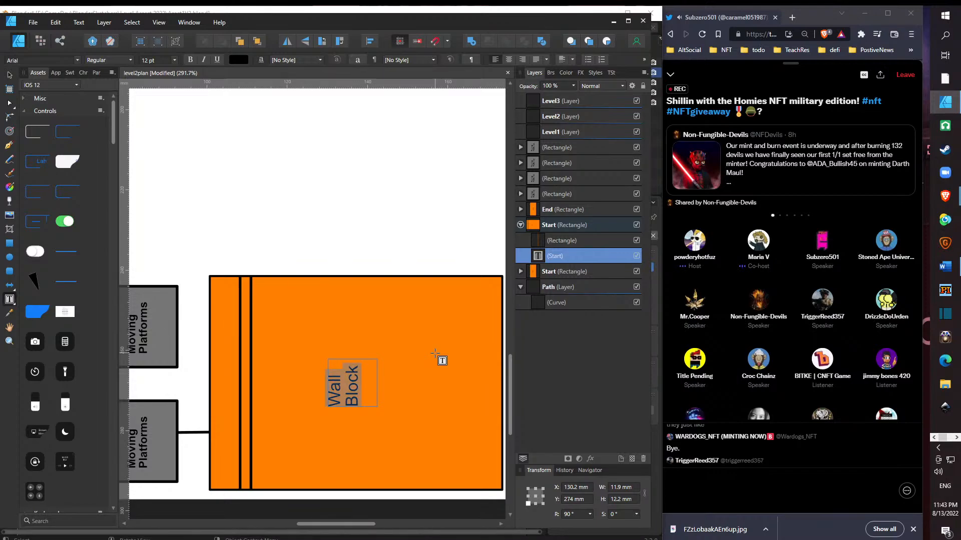
key("Escape")
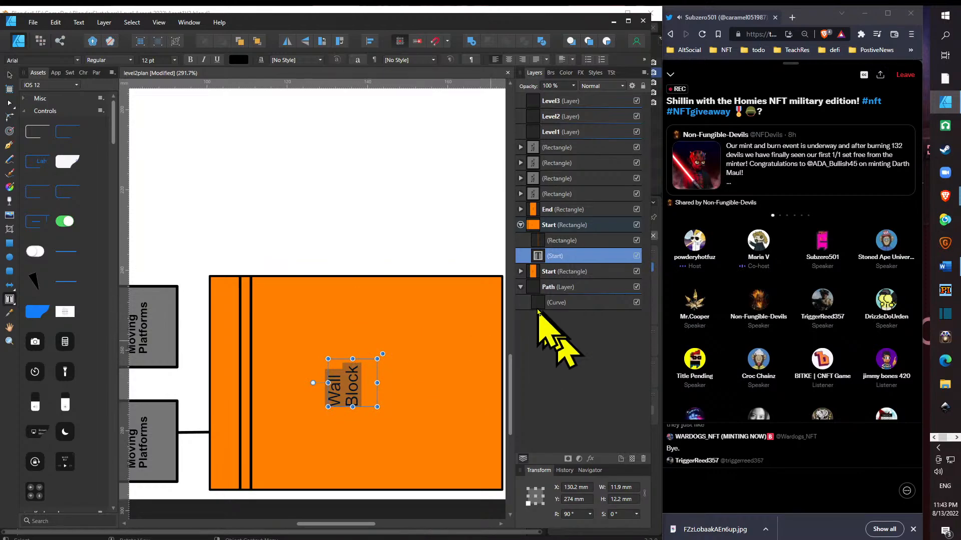
- Trim the upper end of the thin strip in the "Wall Block" rectangle to a height of about 54.2 mm
left_click(573, 241)
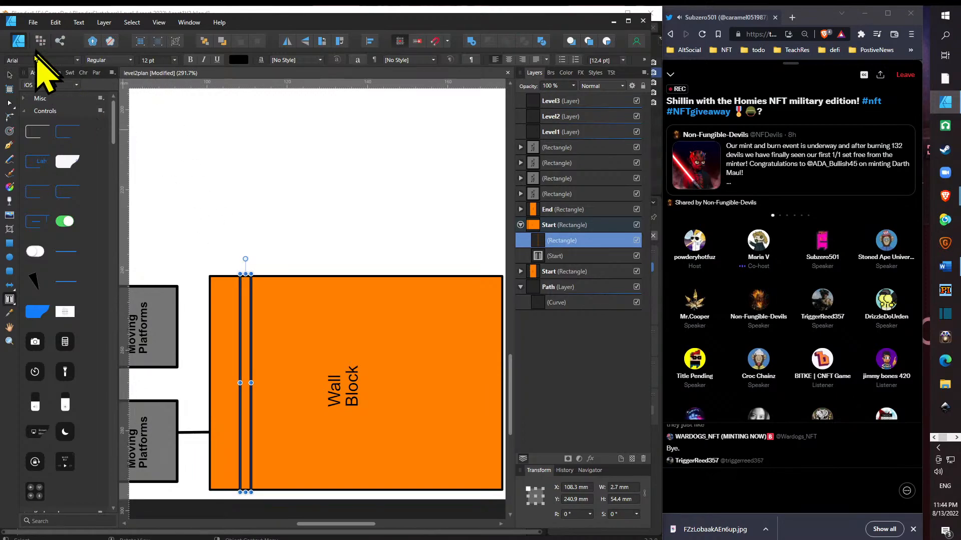
left_click(10, 75)
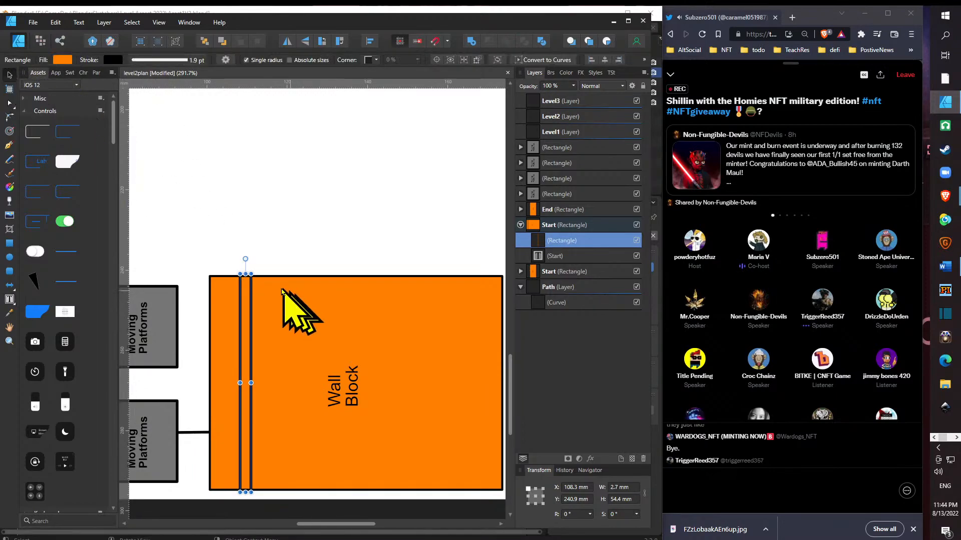
mouse_move(245, 274)
left_mouse_down()
mouse_move(246, 455)
mouse_move(247, 279)
mouse_move(255, 275)
left_mouse_up()
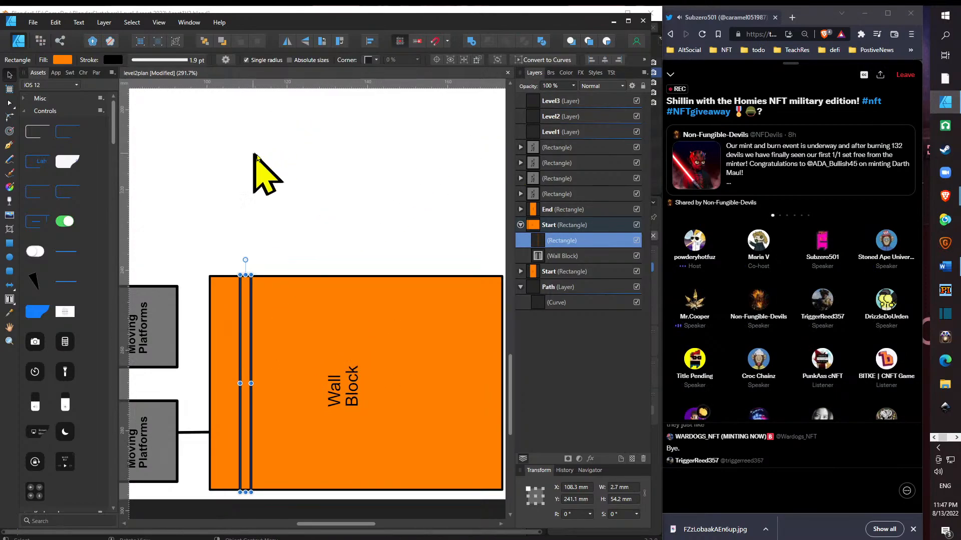
- Fill the thin strip inside the "Wall Block" rectangle with black
left_click(63, 60)
left_click_drag(107, 155, 87, 113)
left_click(338, 195)
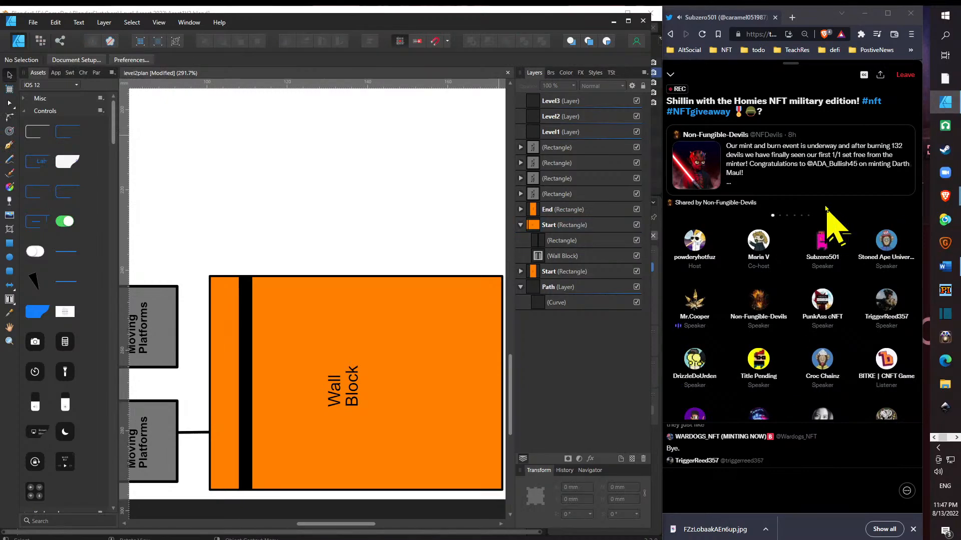
- Readjust the black strip's upper end at the rectangle's edge, sizing the strip to about 2.6 × 54.2 mm
left_click(246, 335)
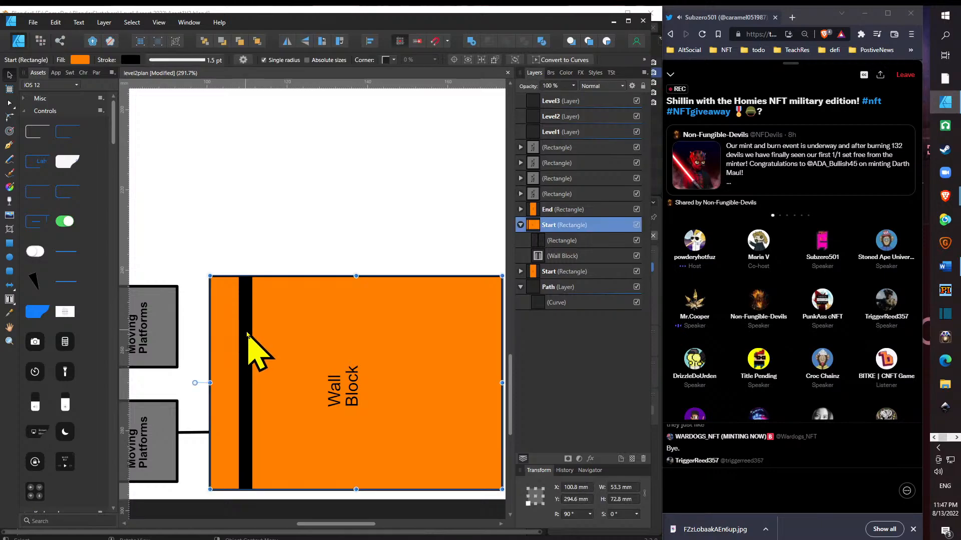
left_click(583, 240)
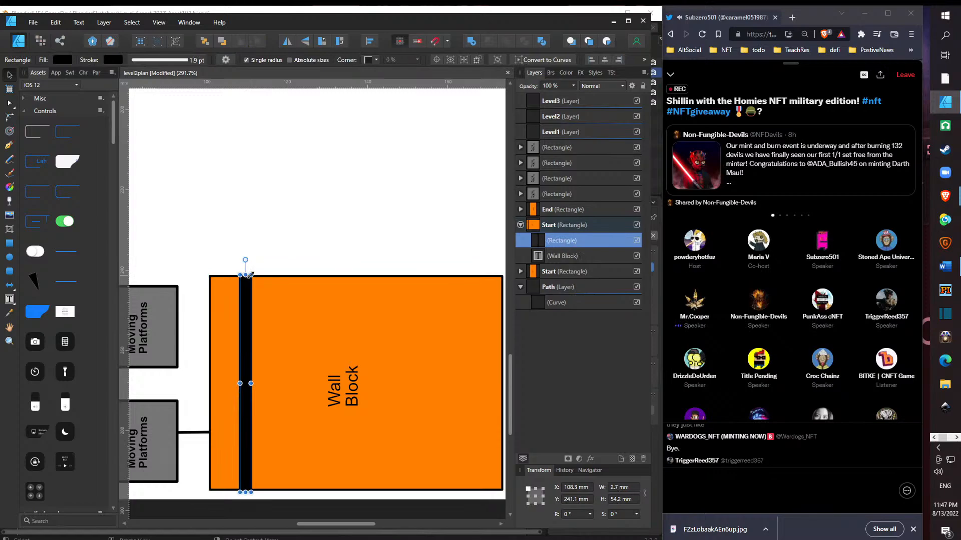
left_click_drag(249, 274, 250, 286)
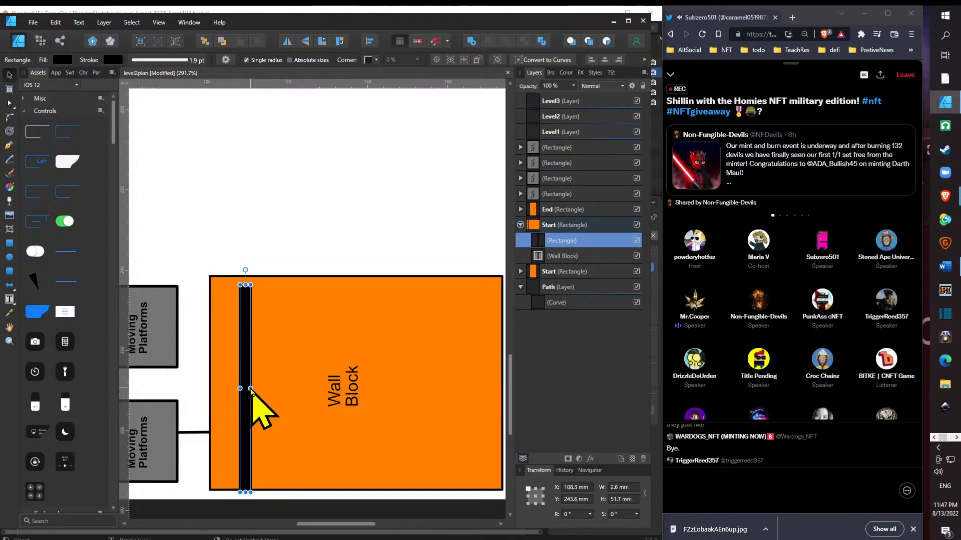
left_click_drag(250, 389, 249, 389)
key("ctrl+z")
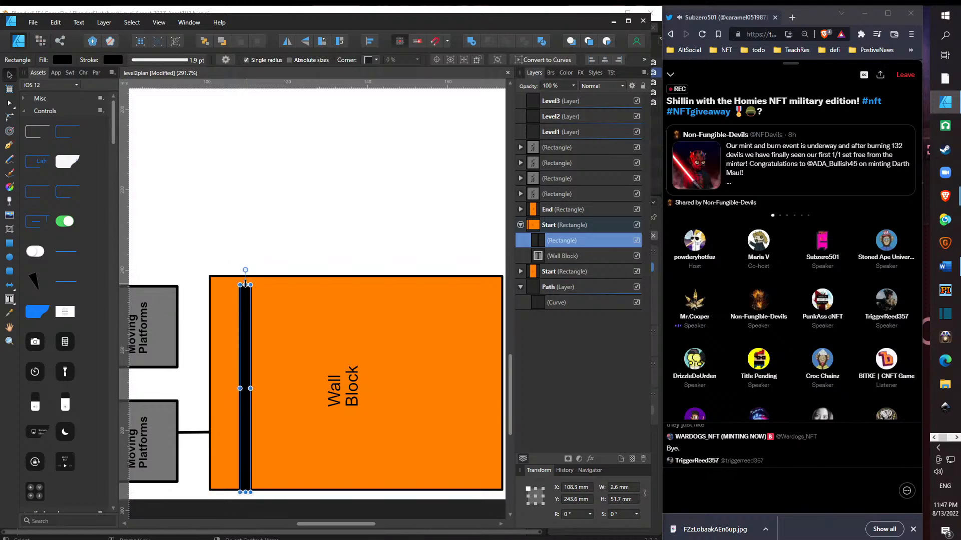
left_click_drag(245, 284, 245, 274)
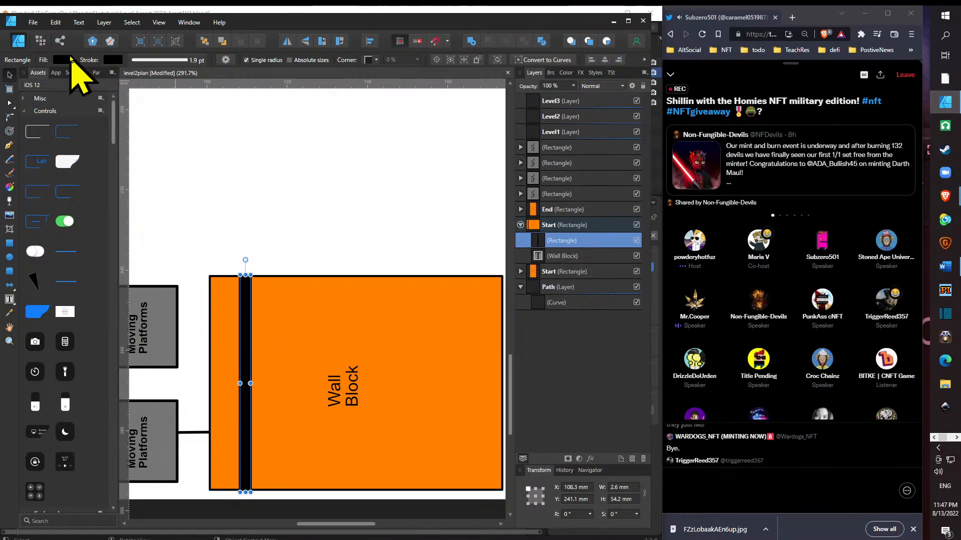
- Change the thin strip's fill to light green (H 115, S 93, L 85), keeping its black stroke
left_click(111, 60)
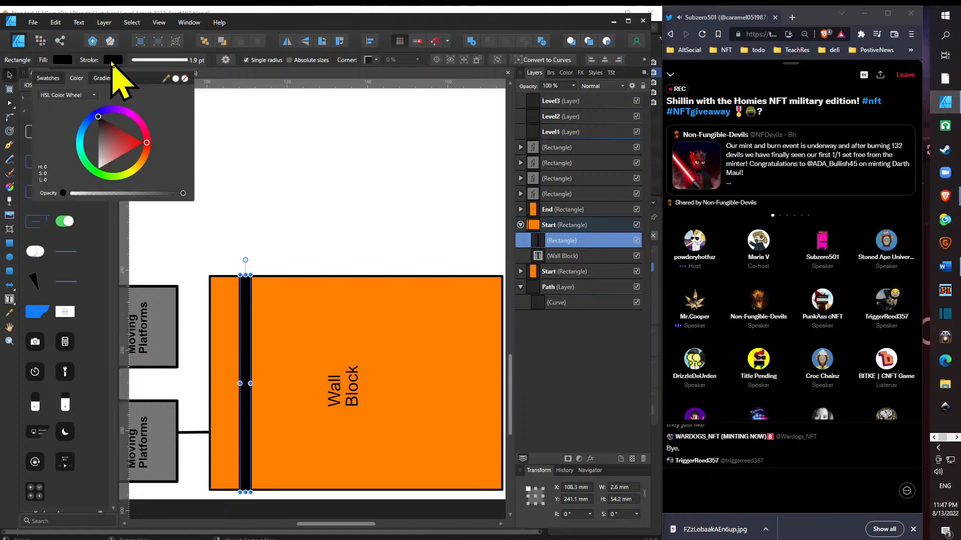
left_click(62, 59)
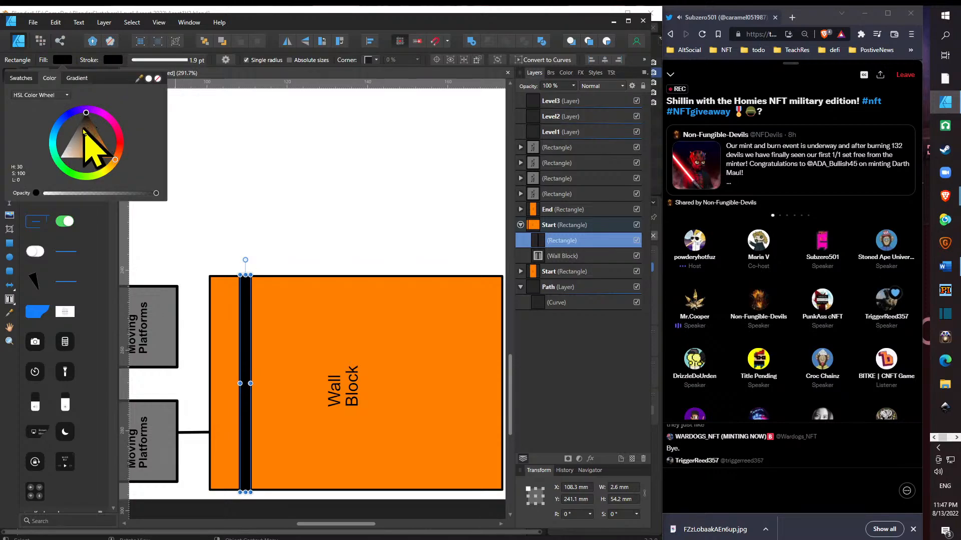
mouse_move(86, 146)
left_mouse_down()
mouse_move(64, 157)
mouse_move(98, 166)
mouse_move(74, 160)
mouse_move(98, 180)
mouse_move(73, 182)
left_mouse_up()
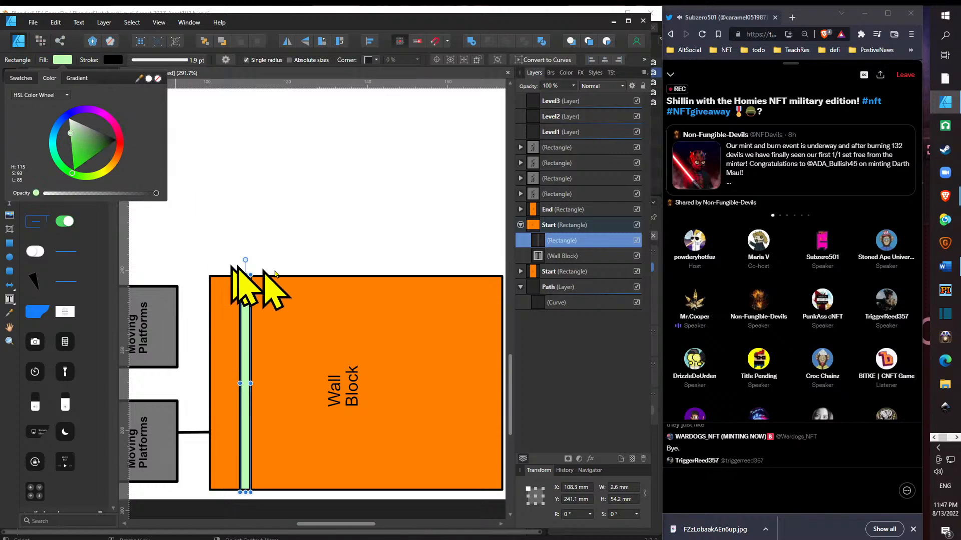
- Make a black block about 2.6 × 11.2 mm at the green strip's lower end from a shortened duplicate of the strip
key("ctrl+j")
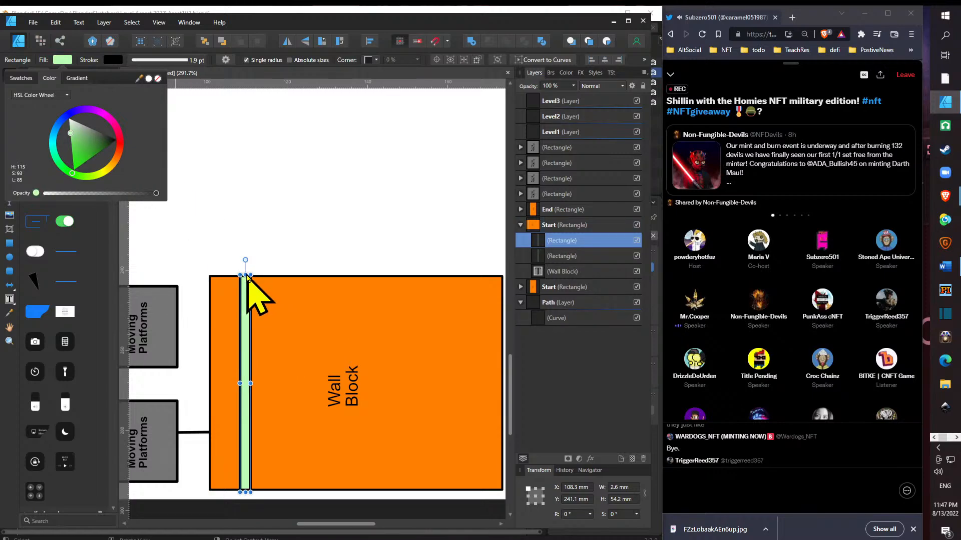
left_click(246, 274)
left_click_drag(246, 275, 261, 448)
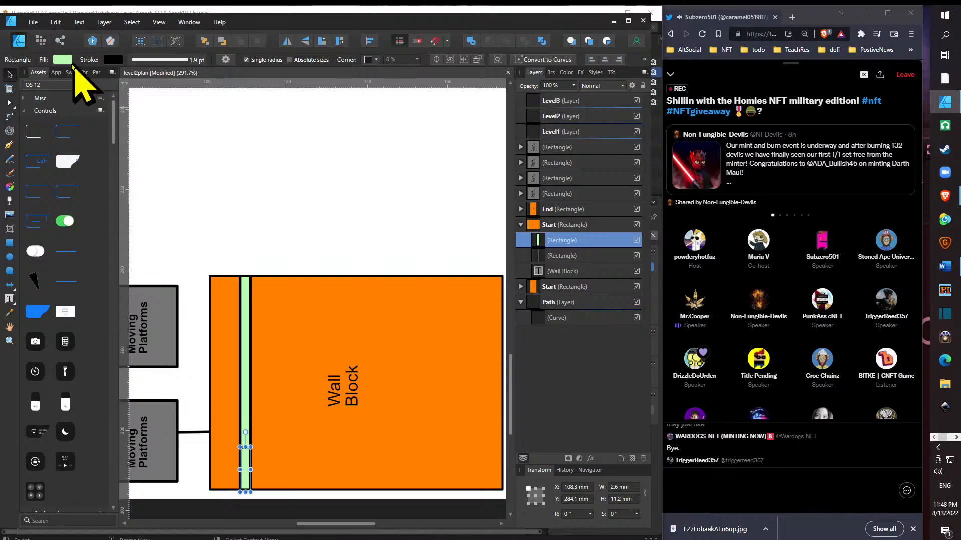
left_click(62, 59)
left_click_drag(77, 136, 124, 156)
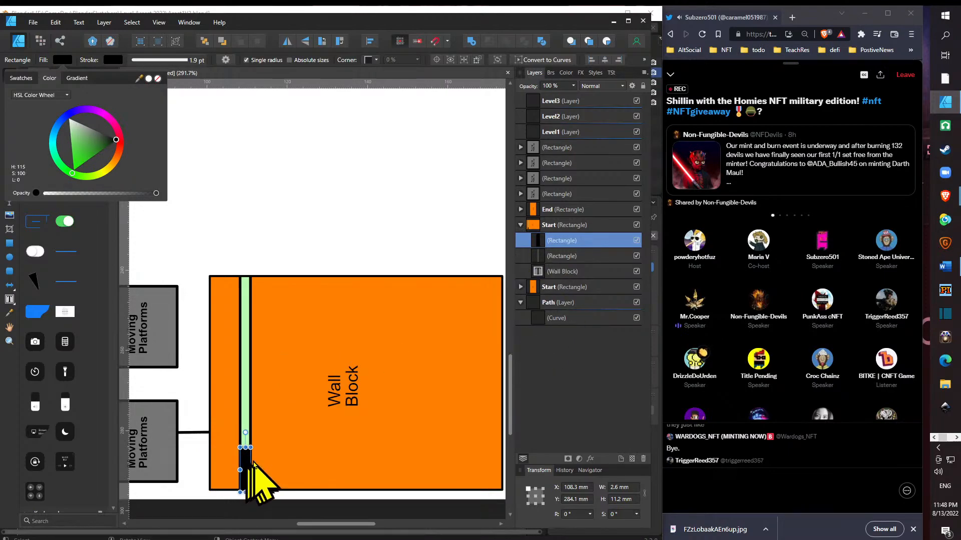
- Duplicate the black block to the upper end and the middle of the green strip, leaving two green gaps
left_click_drag(246, 466, 246, 371)
key("ctrl+z")
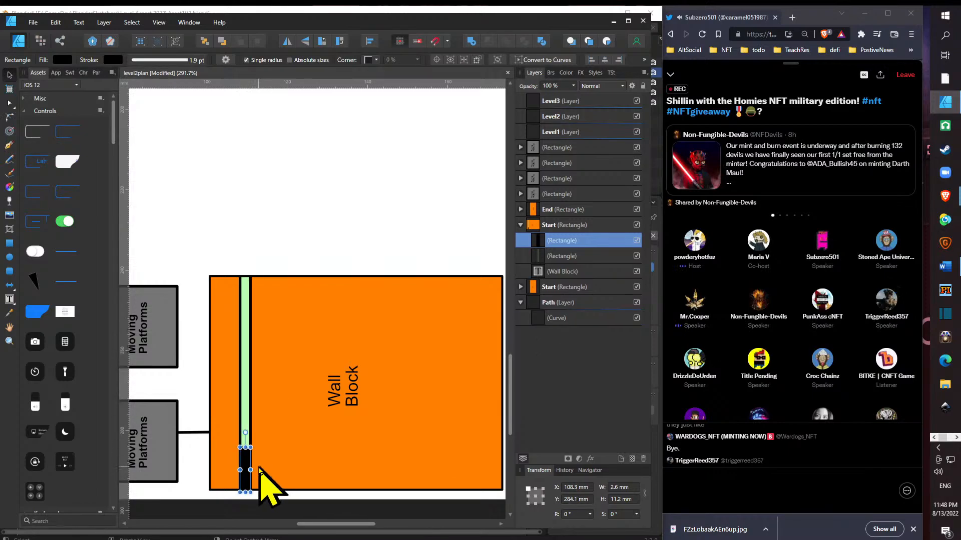
left_click_drag(247, 471, 243, 296)
key("ctrl+j")
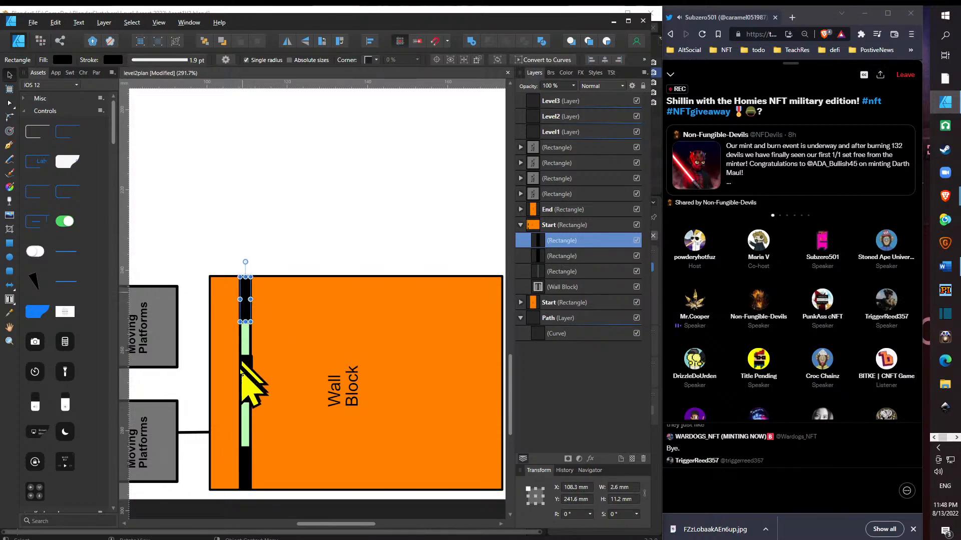
left_click(247, 384)
left_click_drag(246, 384, 246, 392)
left_click(281, 405)
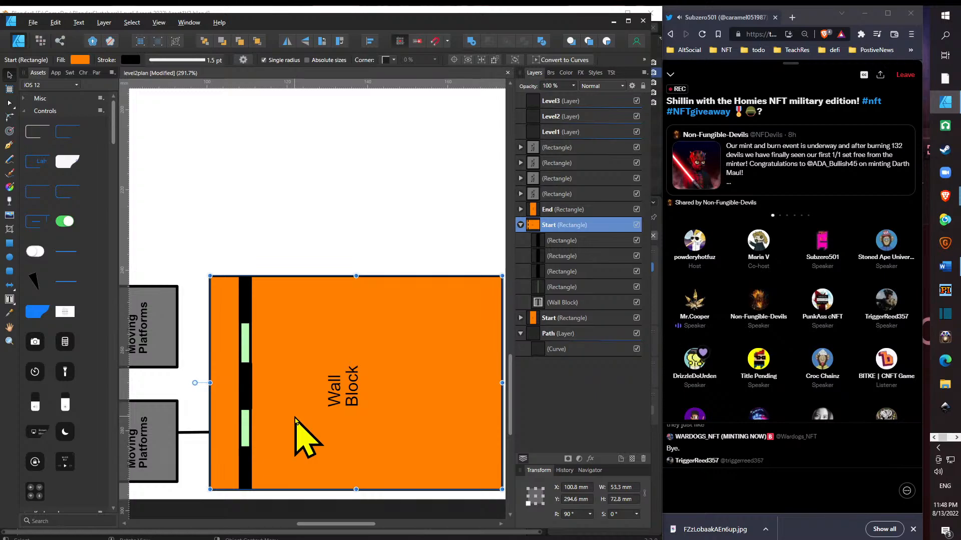
- Select the three black blocks together and nest them inside the green strip rectangle
left_click(583, 272)
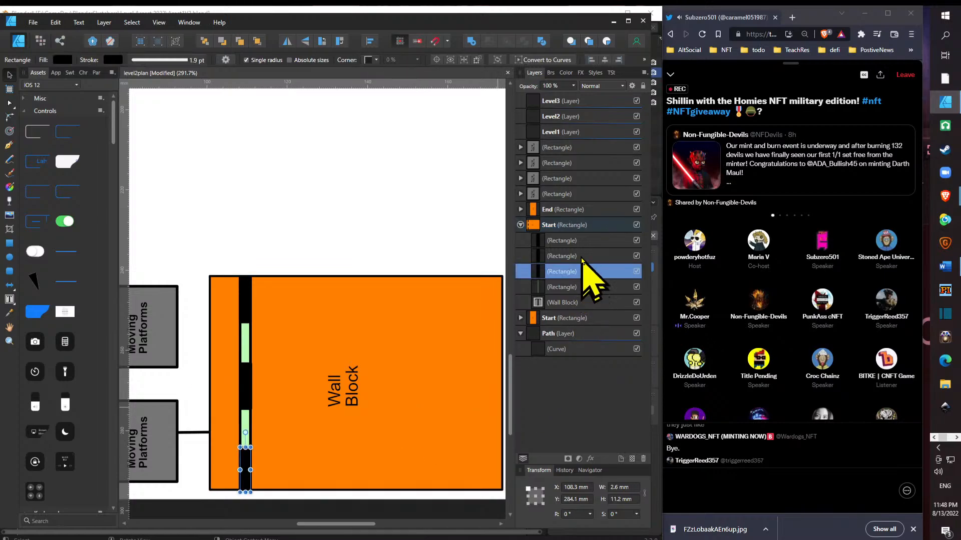
left_click(583, 256, "shift")
left_click(582, 241, "shift")
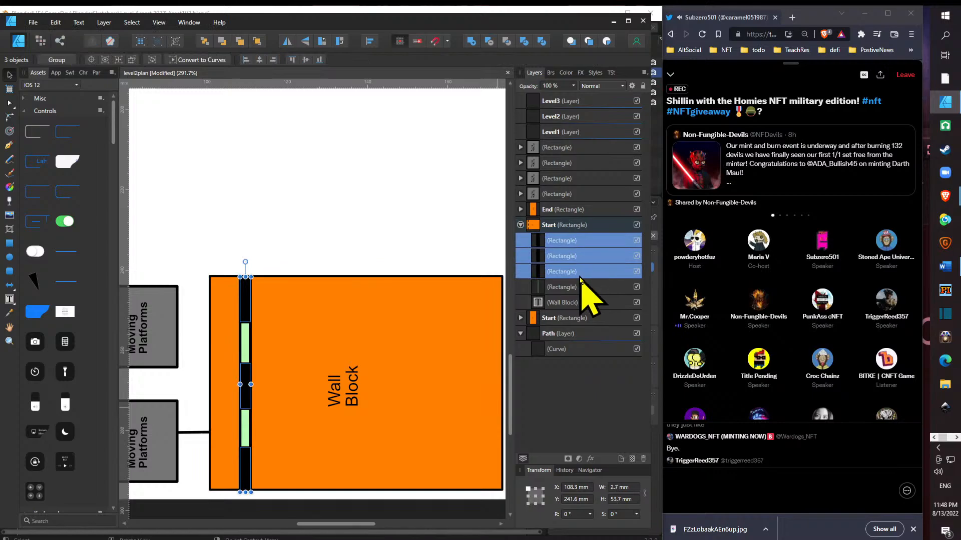
left_click_drag(584, 278, 587, 291)
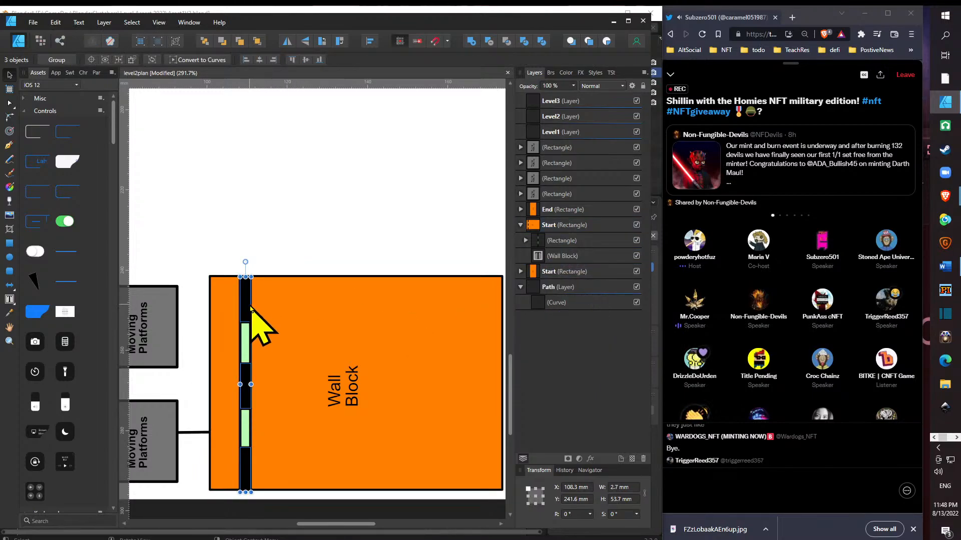
left_click_drag(250, 307, 337, 303)
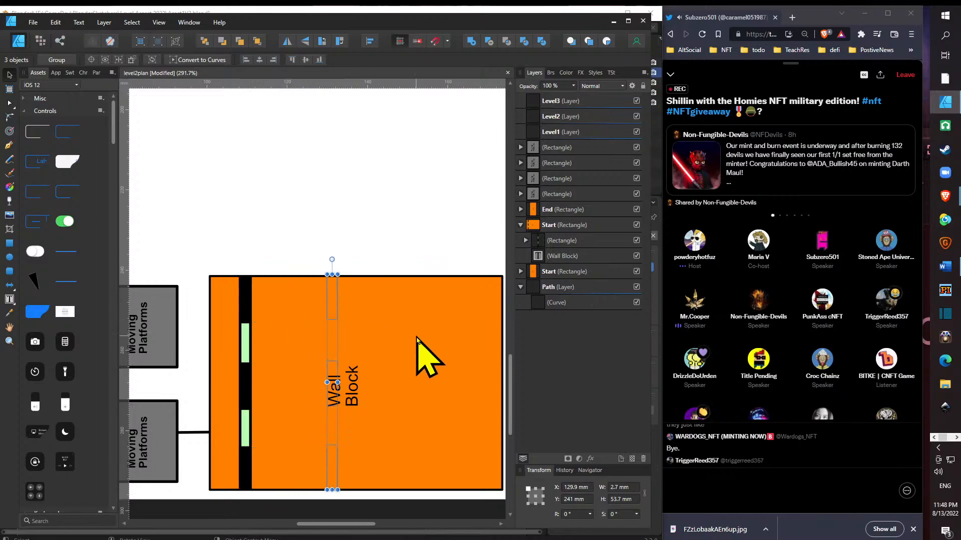
key("ctrl+z")
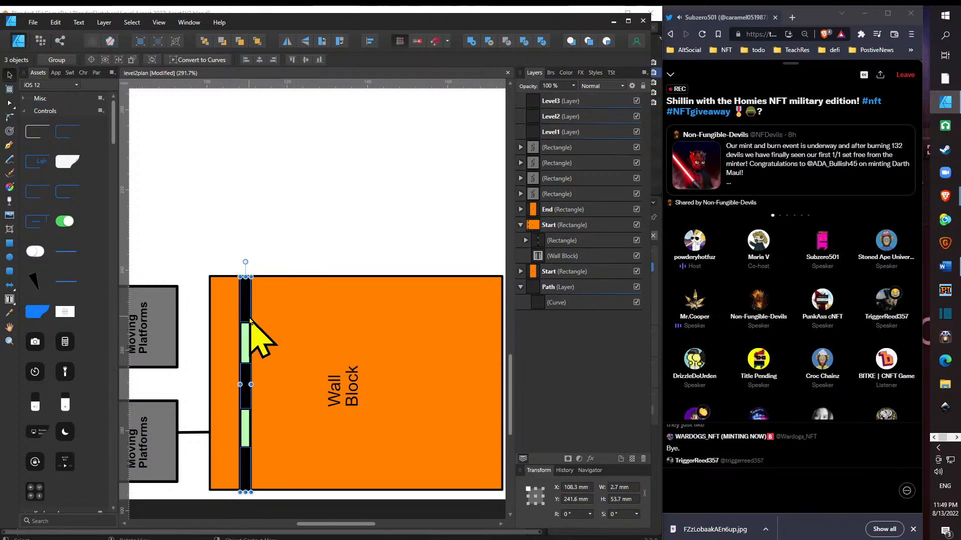
left_click_drag(248, 312, 407, 338)
key("ctrl+z")
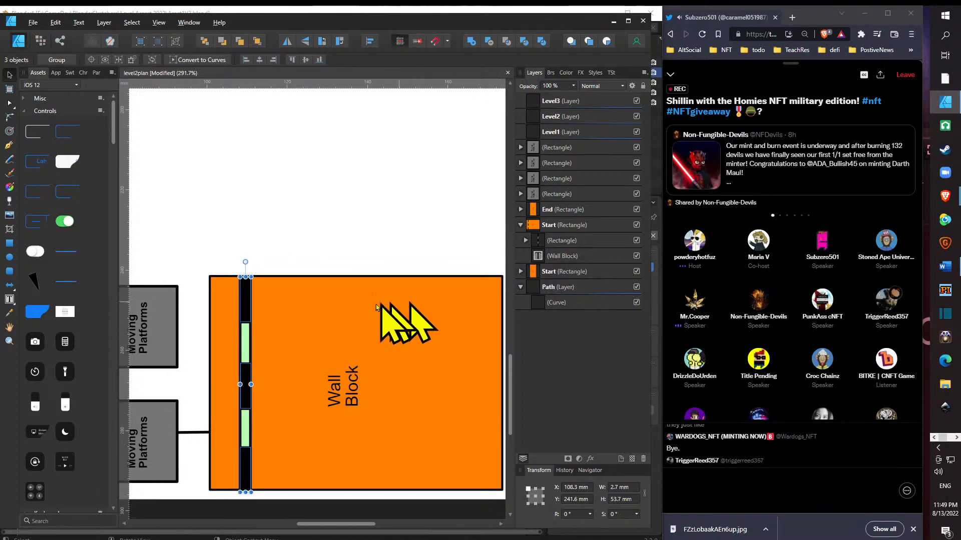
- Duplicate the green strip with its nested black blocks to the opposite side of the "Wall Block" rectangle, at about X 164.5 mm
left_click(591, 242)
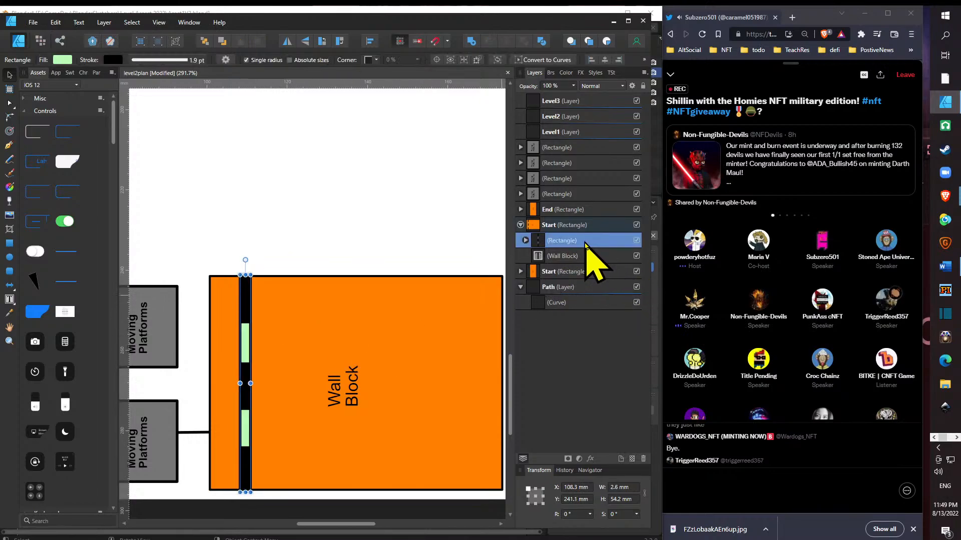
left_click_drag(250, 312, 457, 308)
mouse_move(457, 307)
left_mouse_down()
mouse_move(443, 306)
mouse_move(477, 307)
left_mouse_up()
key("ctrl+j")
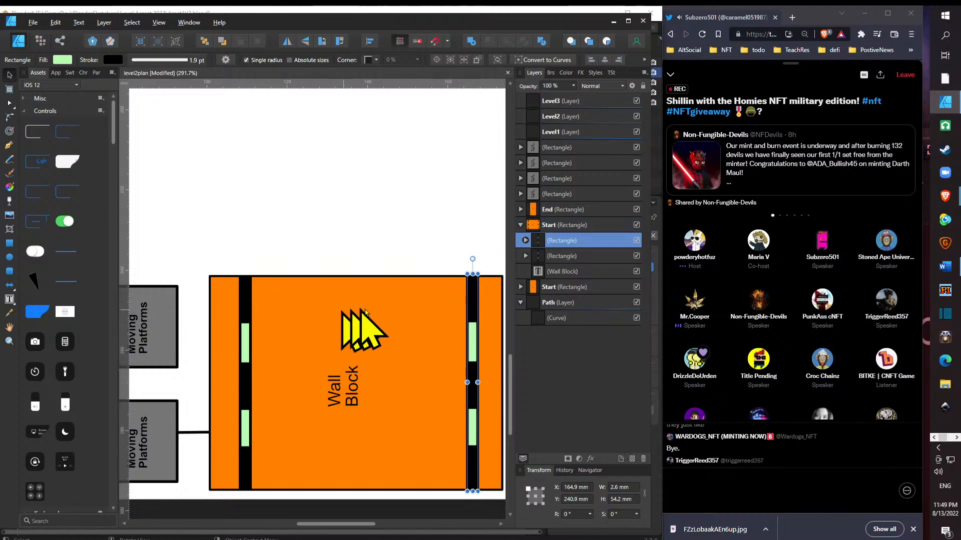
mouse_move(475, 301)
left_mouse_down()
mouse_move(478, 293)
mouse_move(473, 301)
left_mouse_up()
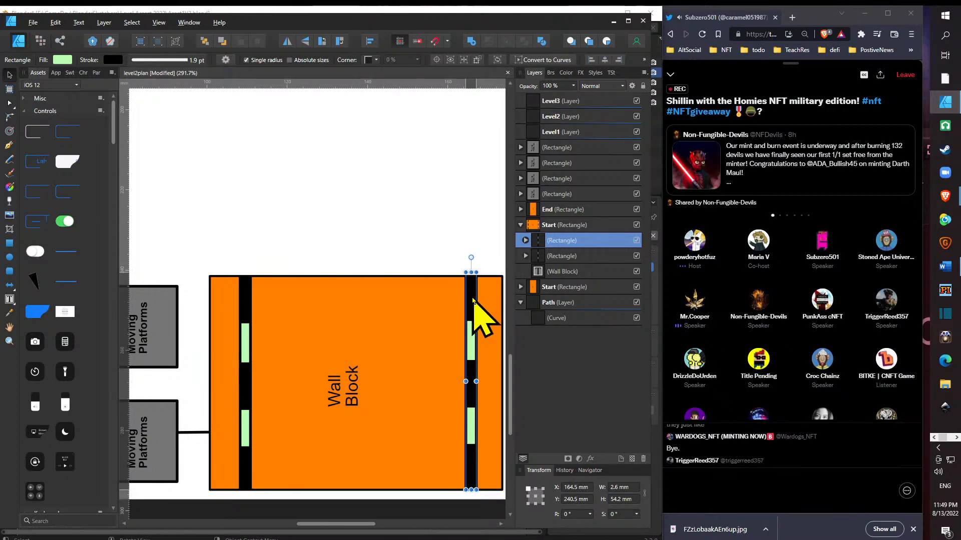
left_click(400, 253)
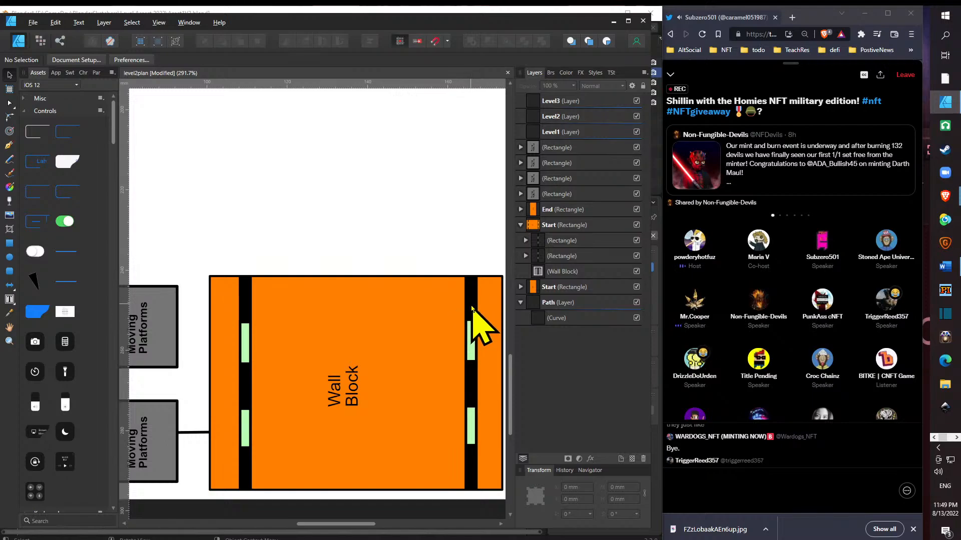
- Duplicate the strip with its nested black blocks to the middle of the Wall Block rectangle, at about X 136 mm
left_click_drag(476, 311, 471, 295)
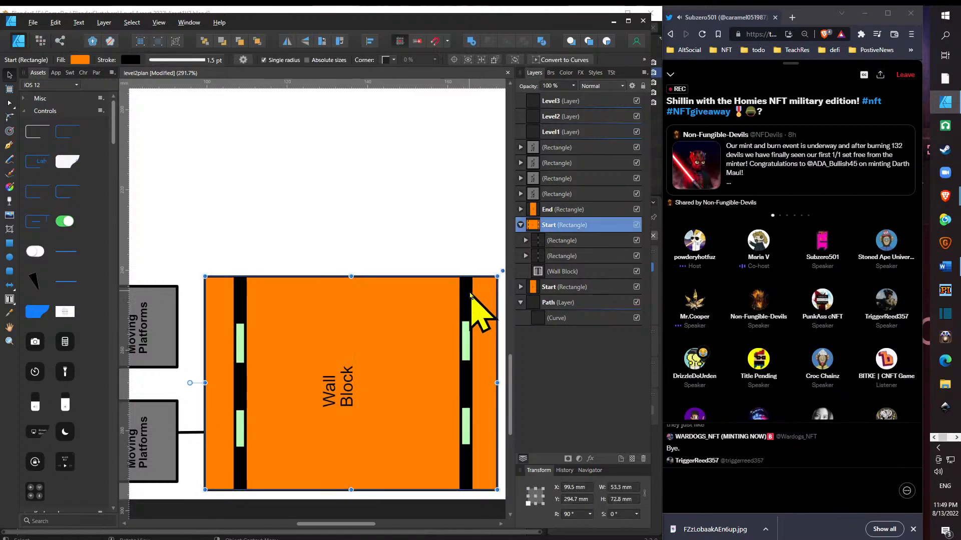
key("ctrl+z")
left_click(589, 240)
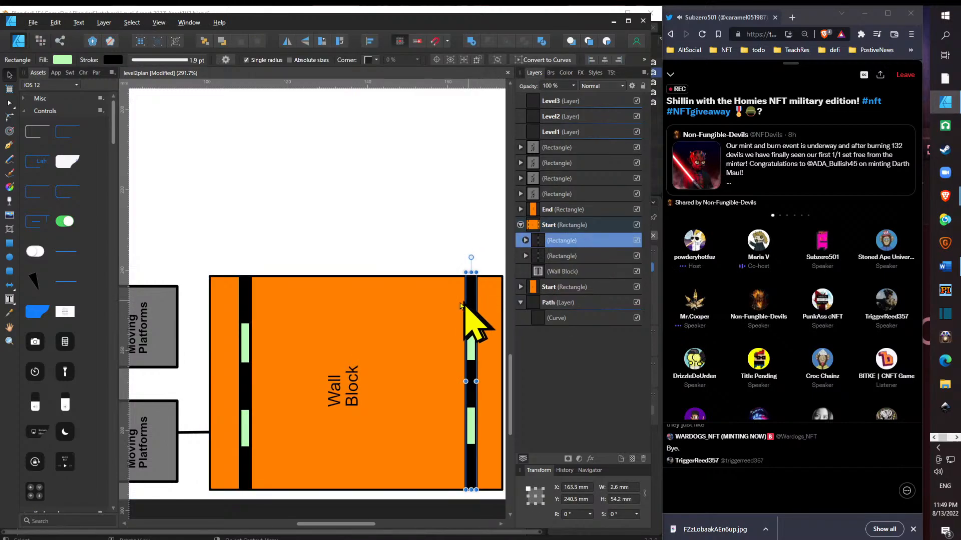
left_click_drag(460, 305, 354, 306)
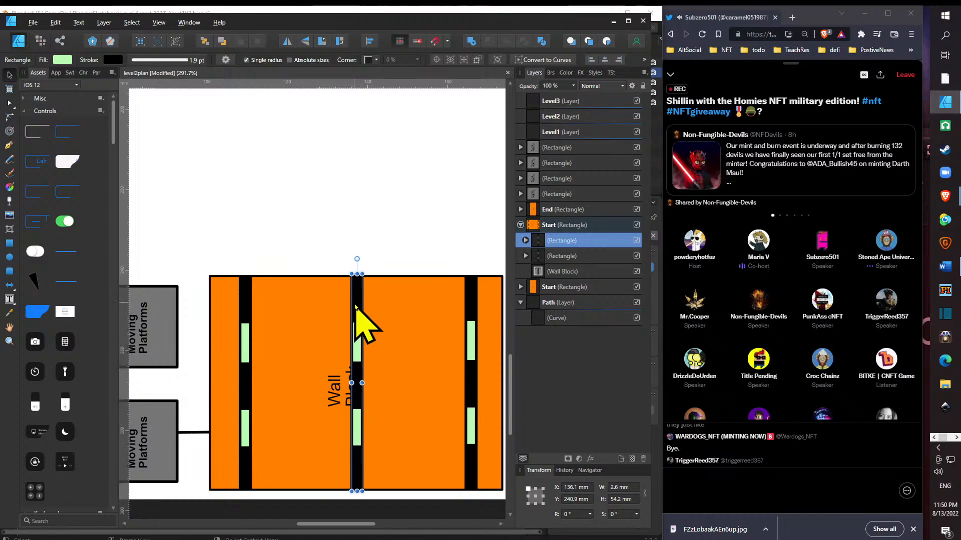
left_click(396, 348)
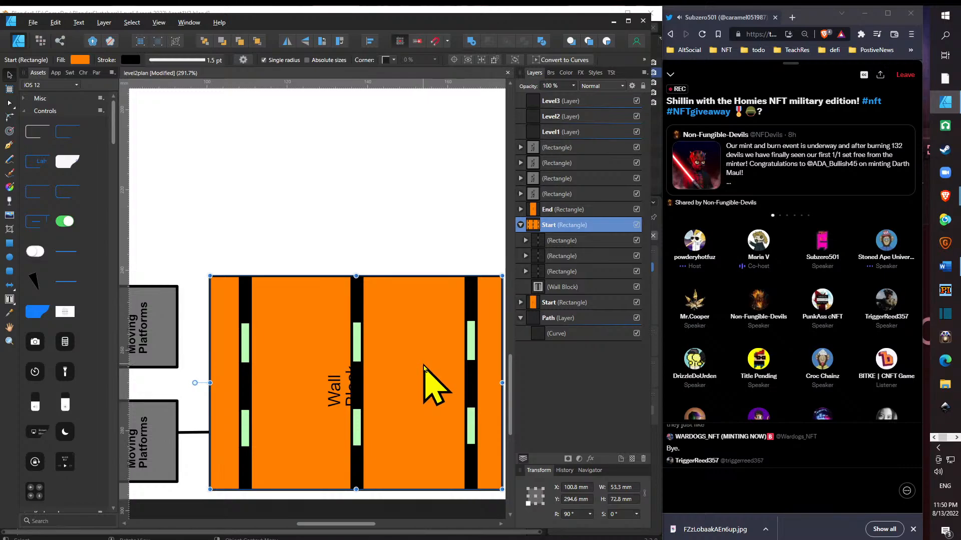
- Move the strip nearest the Start rectangle to about X 155 mm and the middle strip to about X 132 mm
scroll(388, 368, "down", 5)
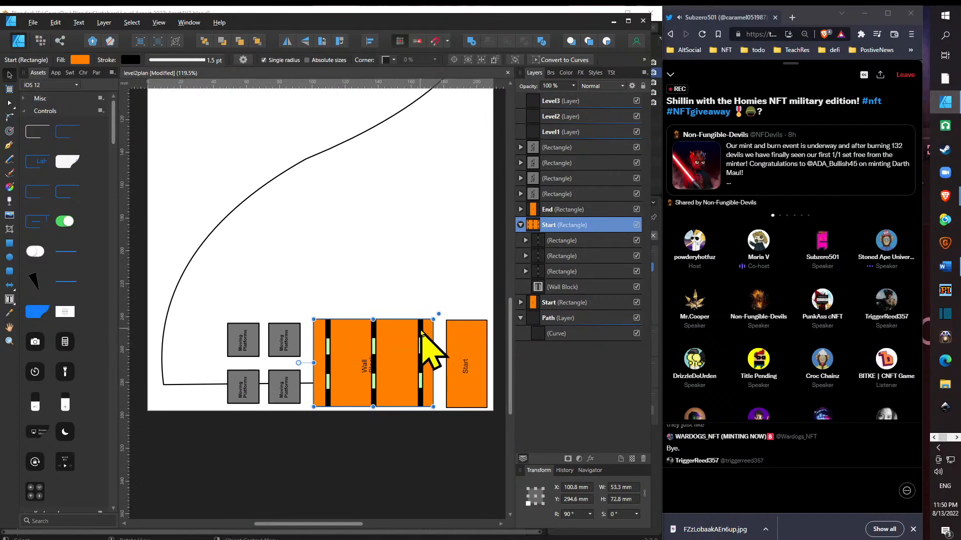
left_click(567, 271)
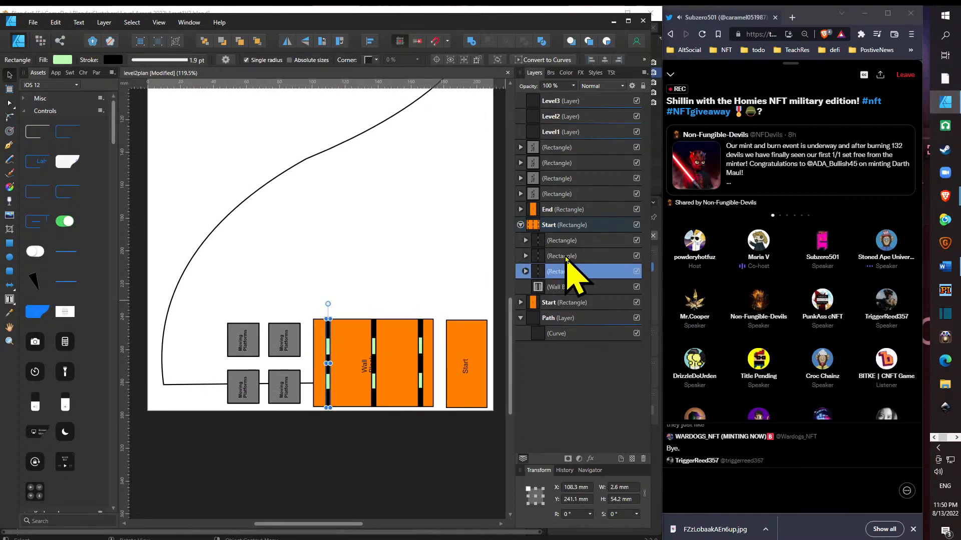
left_click(566, 256)
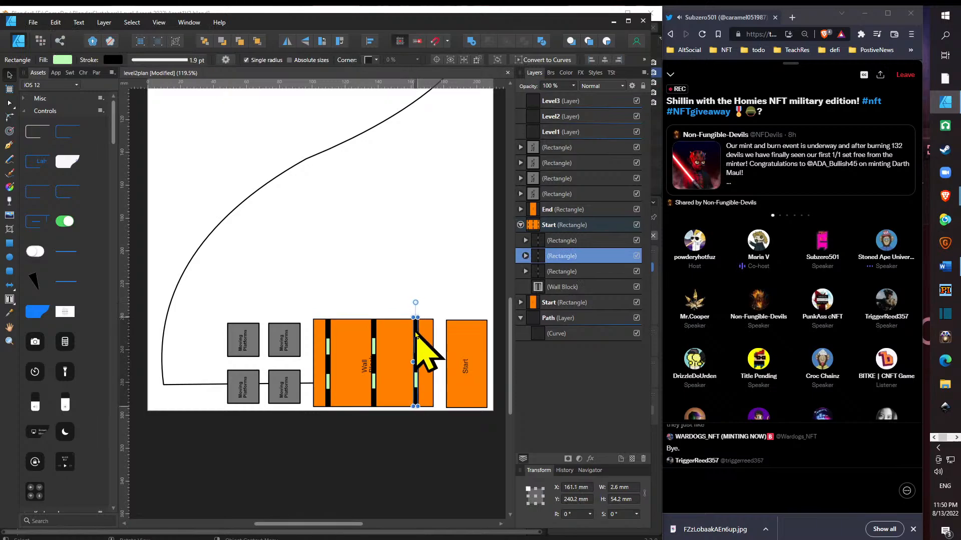
scroll(399, 368, "up", 5)
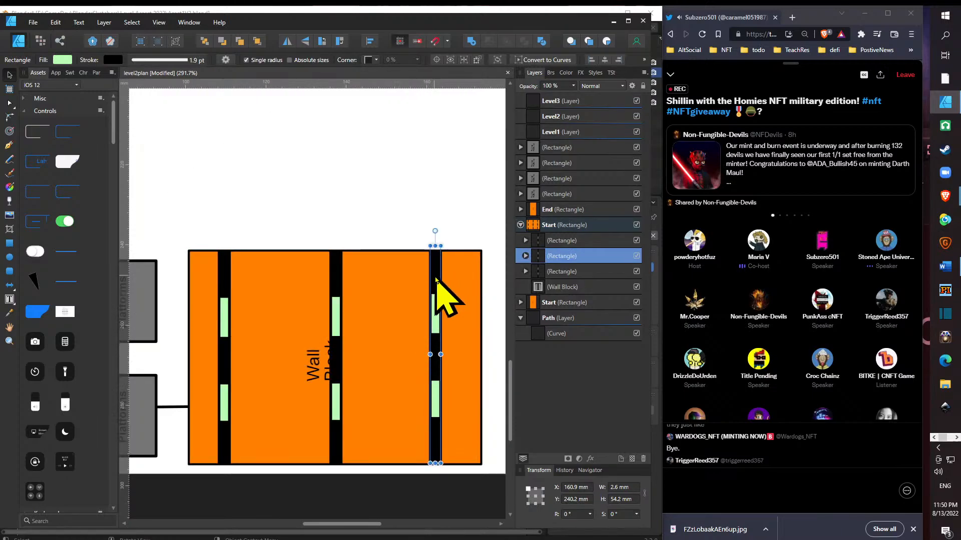
left_click_drag(435, 279, 414, 280)
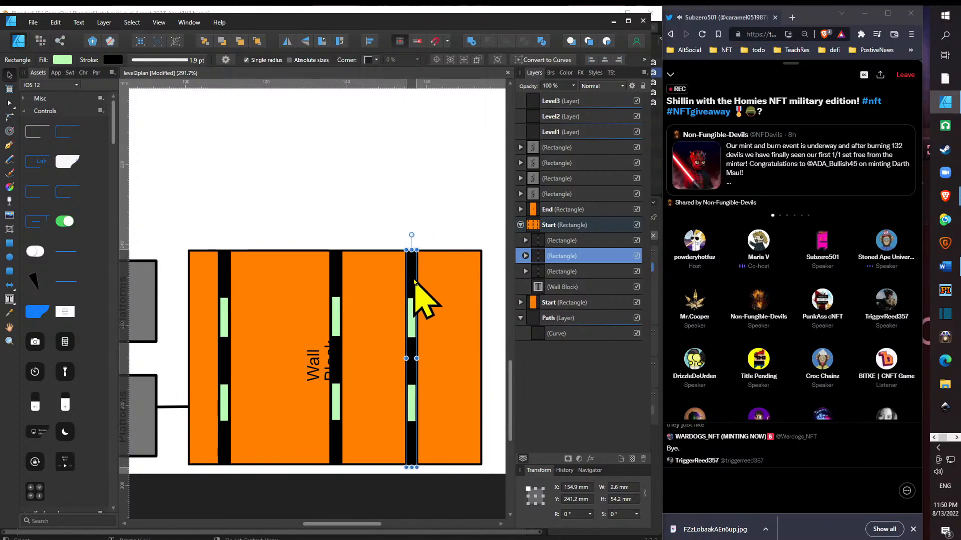
left_click(336, 292)
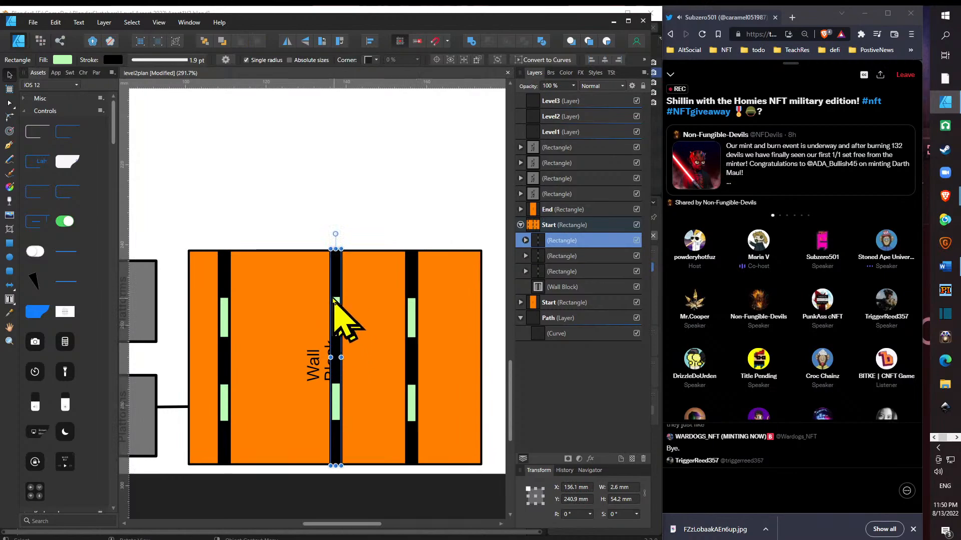
left_click_drag(334, 282, 319, 282)
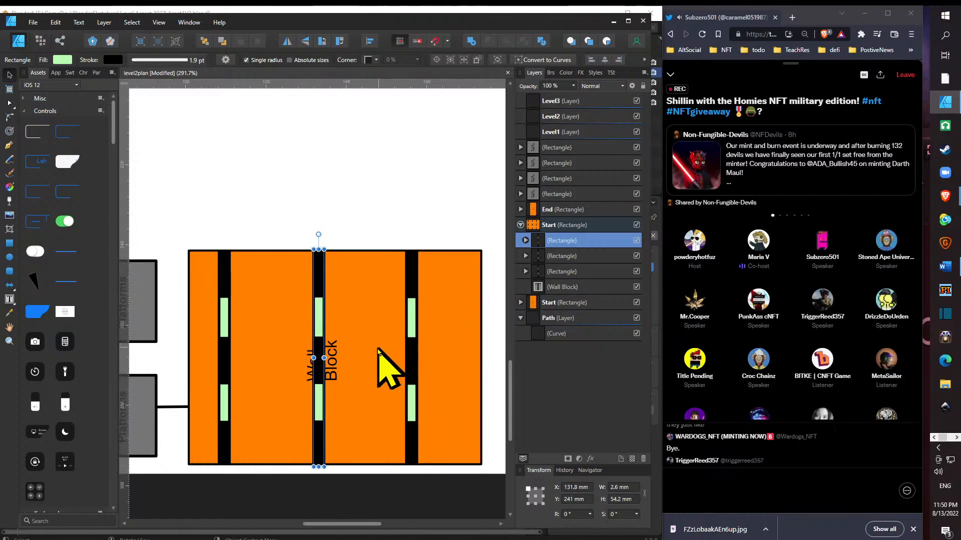
- Delete the central black block nested in the middle strip, leaving one long green gap
left_click(525, 240)
left_click(584, 273)
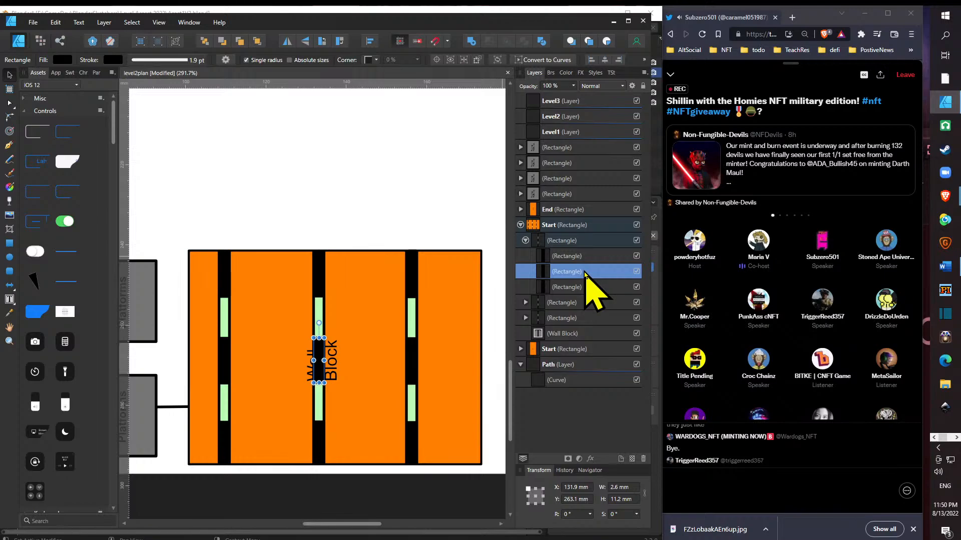
key("ctrl+z")
key("ctrl+z")
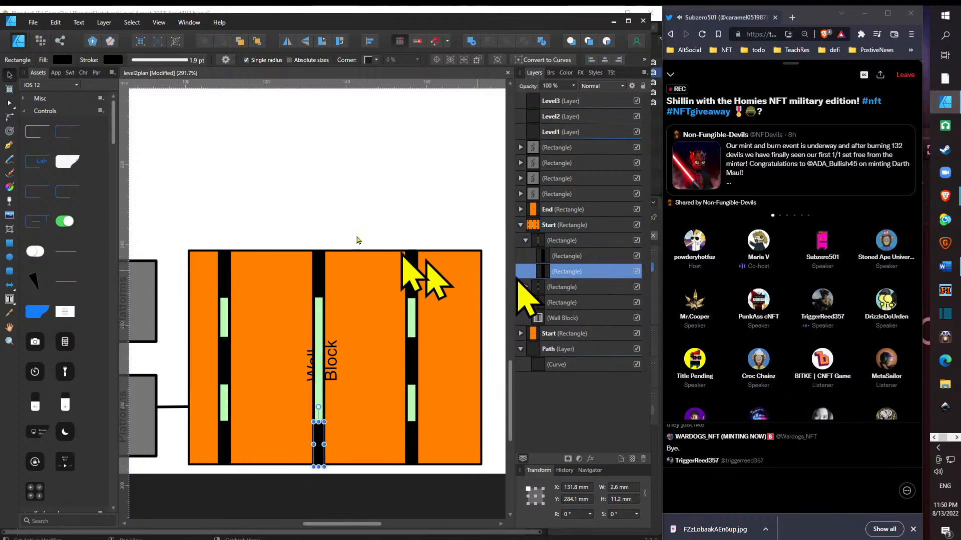
left_click(301, 215)
- Select the Wall Block rectangle with the four Moving Platforms squares and shift them together away from Start, to about X 27.3 mm
scroll(295, 214, "down", 5)
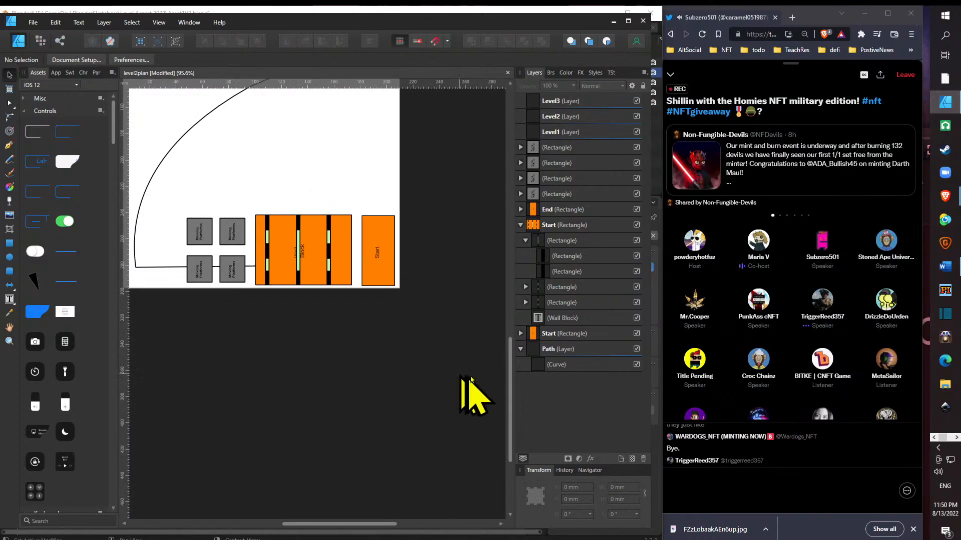
left_click_drag(515, 386, 512, 310)
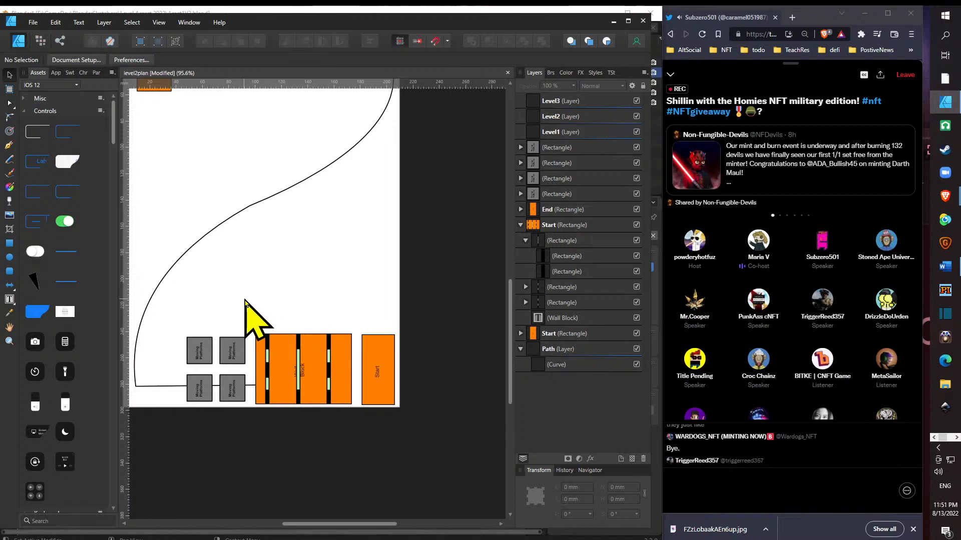
left_click_drag(163, 307, 311, 429)
left_click(407, 446)
left_click(338, 404)
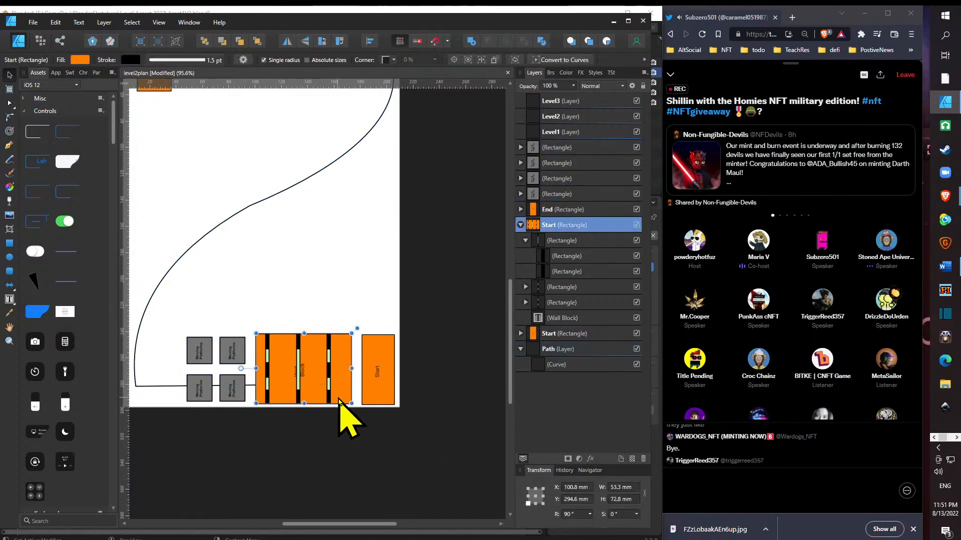
left_click(235, 393, "shift")
left_click(233, 351, "shift")
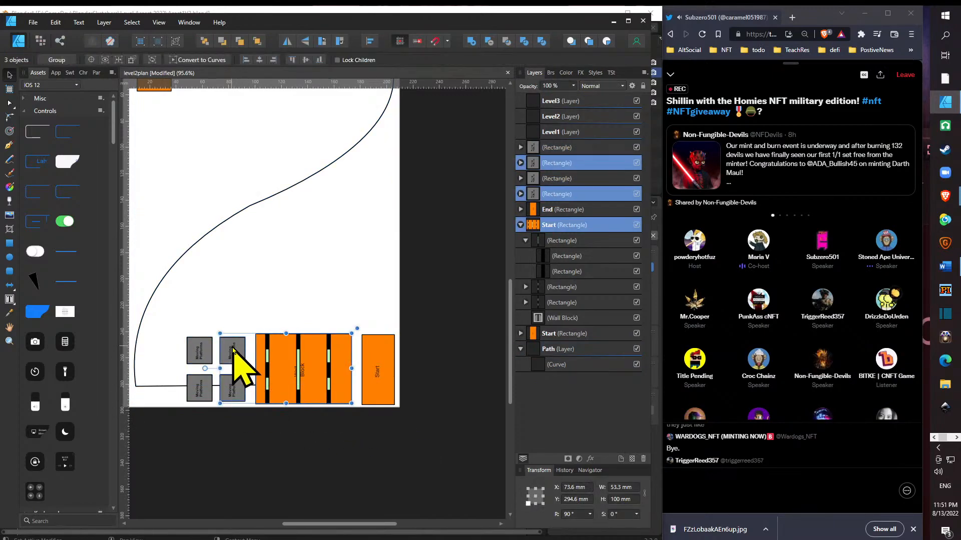
left_click(200, 353, "shift")
left_click(196, 386, "shift")
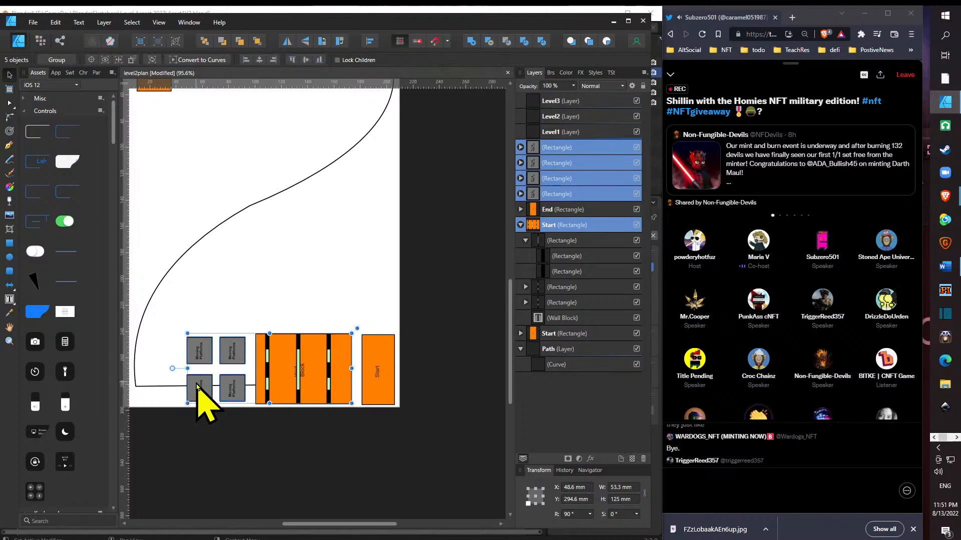
left_click_drag(341, 386, 313, 386)
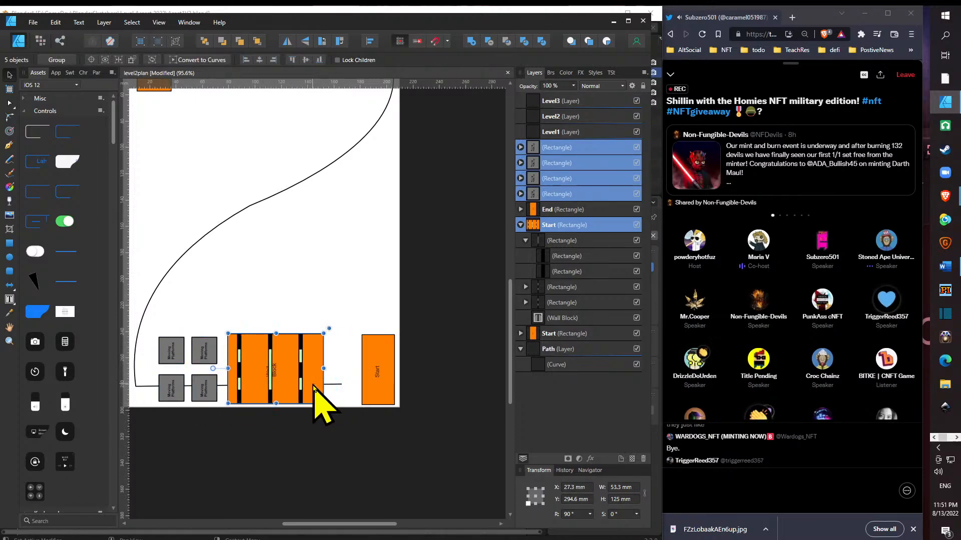
left_click(314, 386)
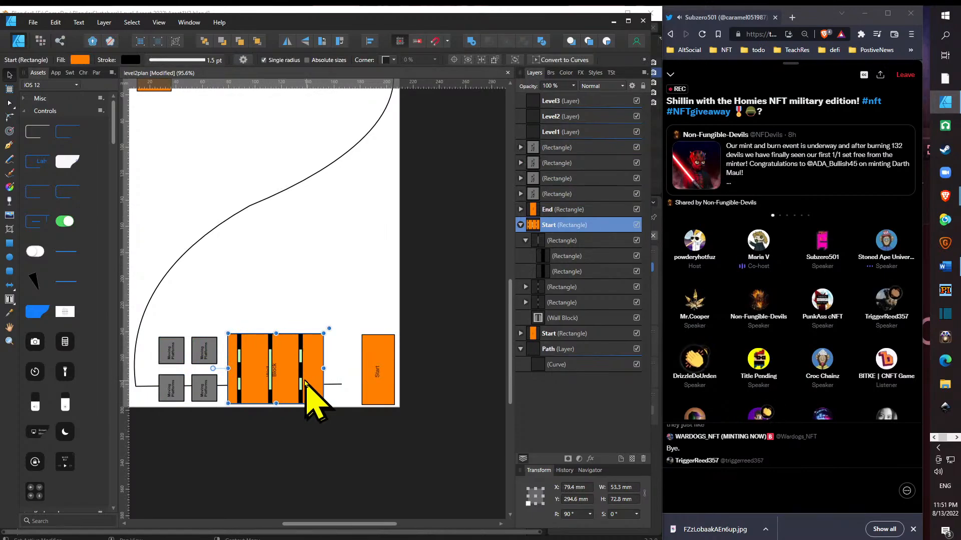
- Nest the Start rectangle inside the Level3 layer
left_click(383, 377)
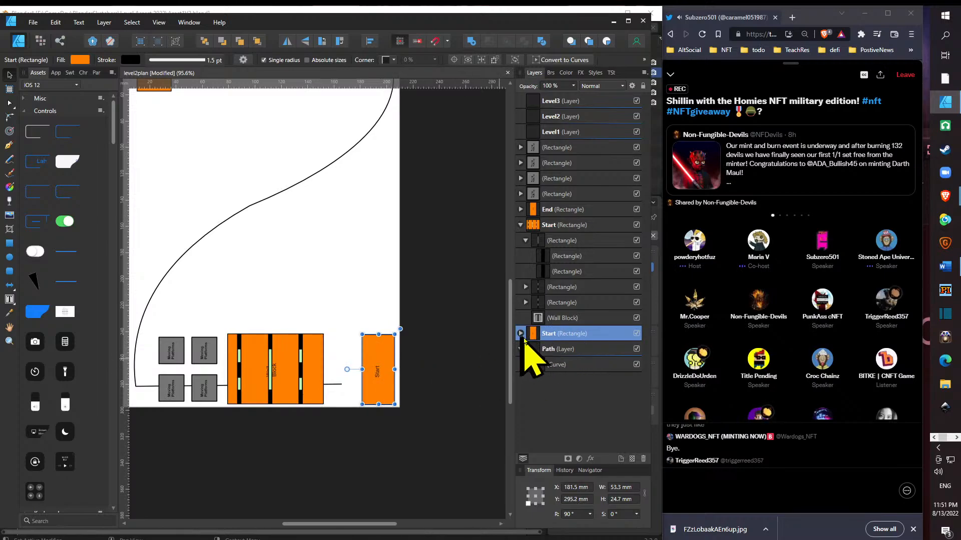
left_click_drag(582, 332, 591, 102)
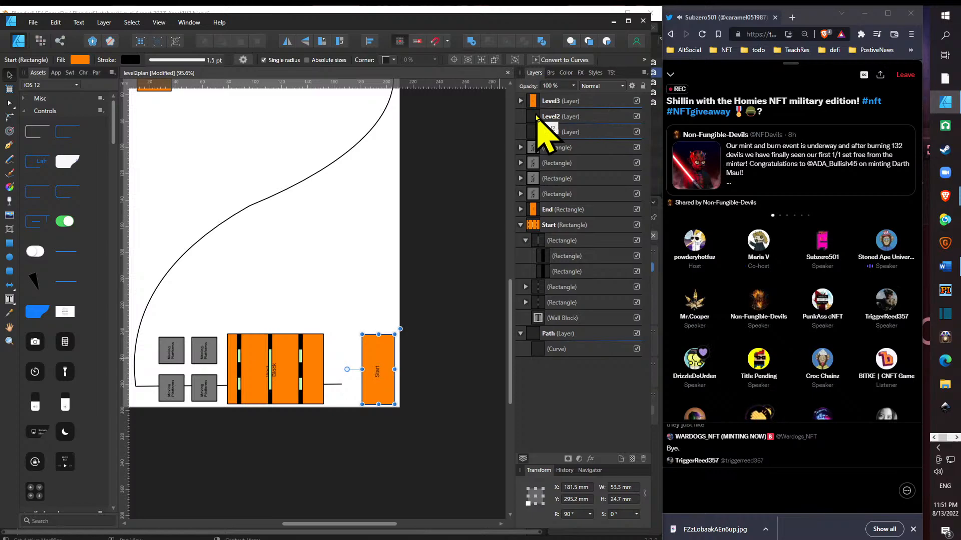
left_click_drag(537, 116, 531, 117)
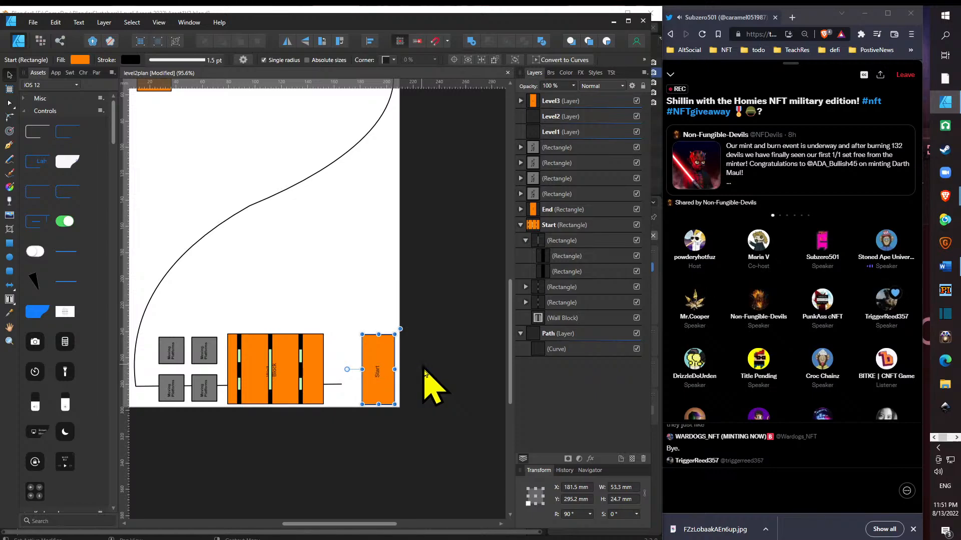
- Rename the Wall Block rectangle as "wall obsticle 1" and nest it inside the Level2 layer
left_click_drag(385, 528, 359, 528)
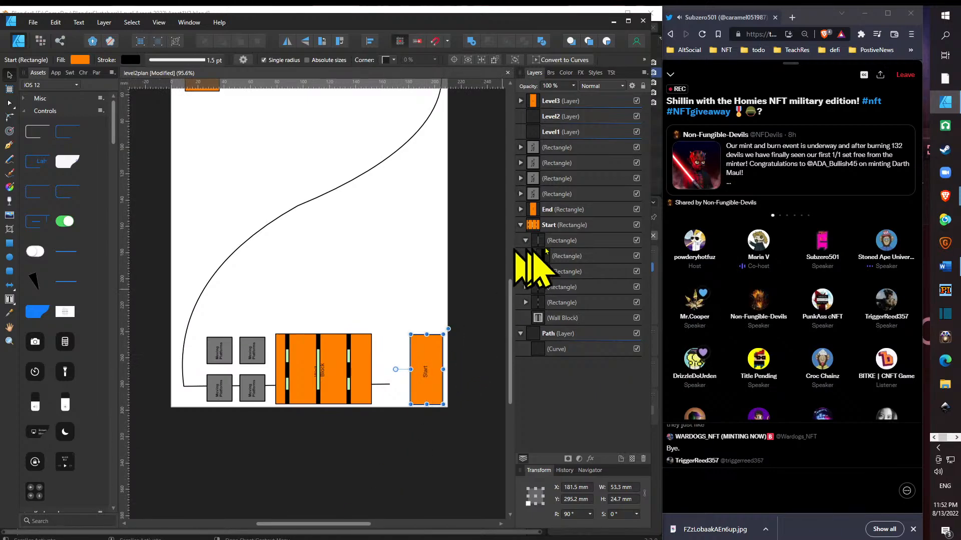
left_click(592, 226)
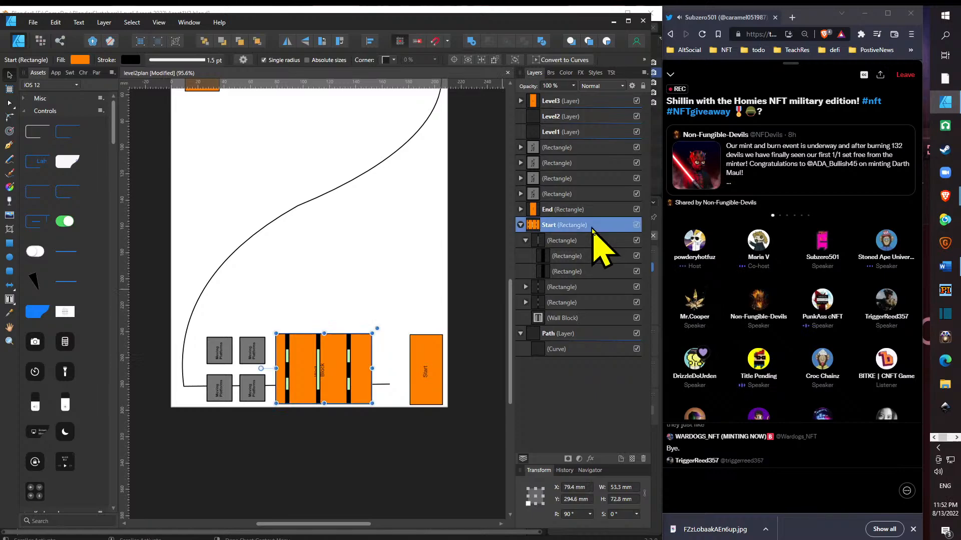
double_click(593, 226)
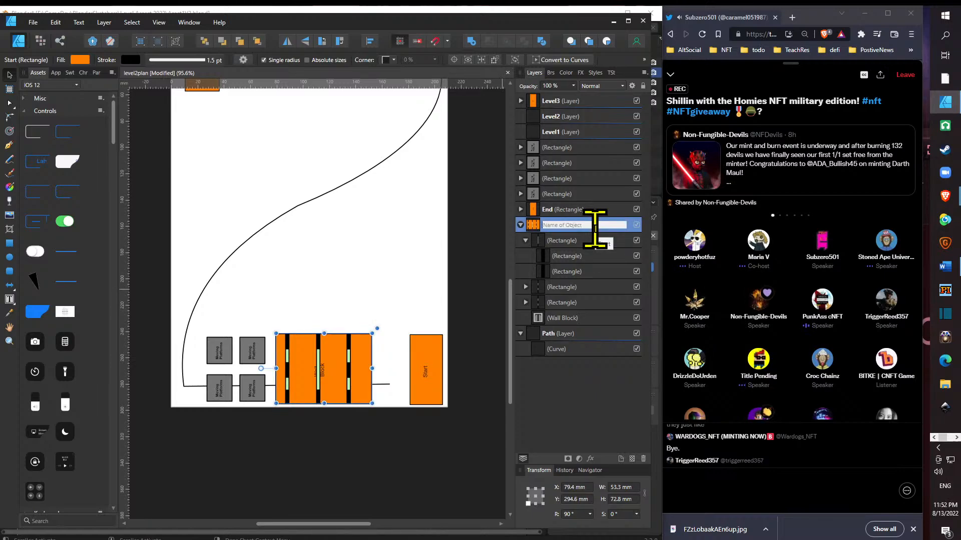
type("wall o")
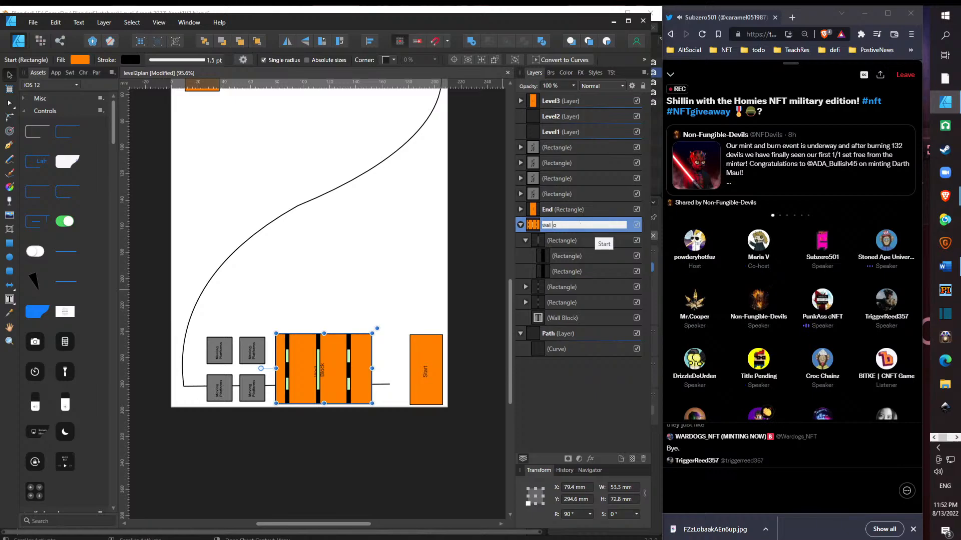
type("n")
key("BackSpace")
type("bsticle 1")
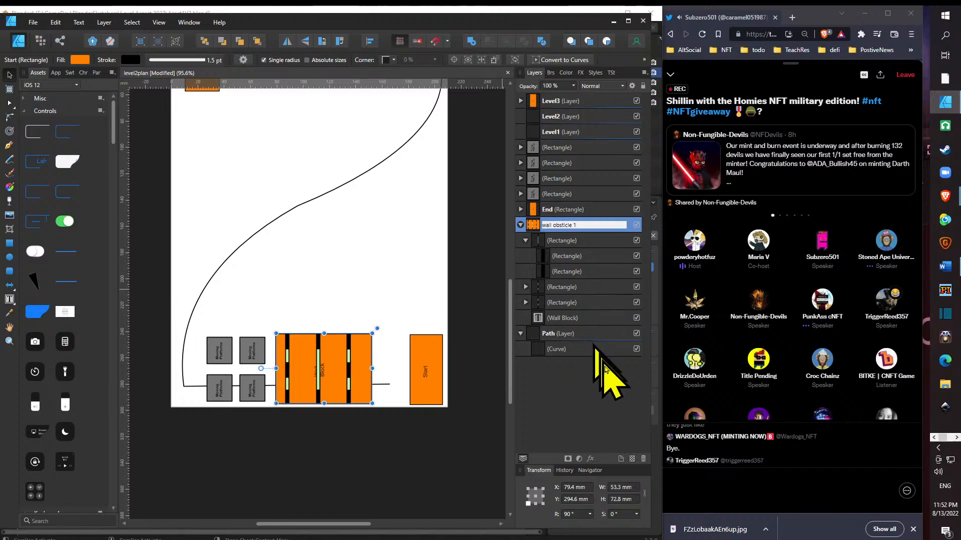
key("Return")
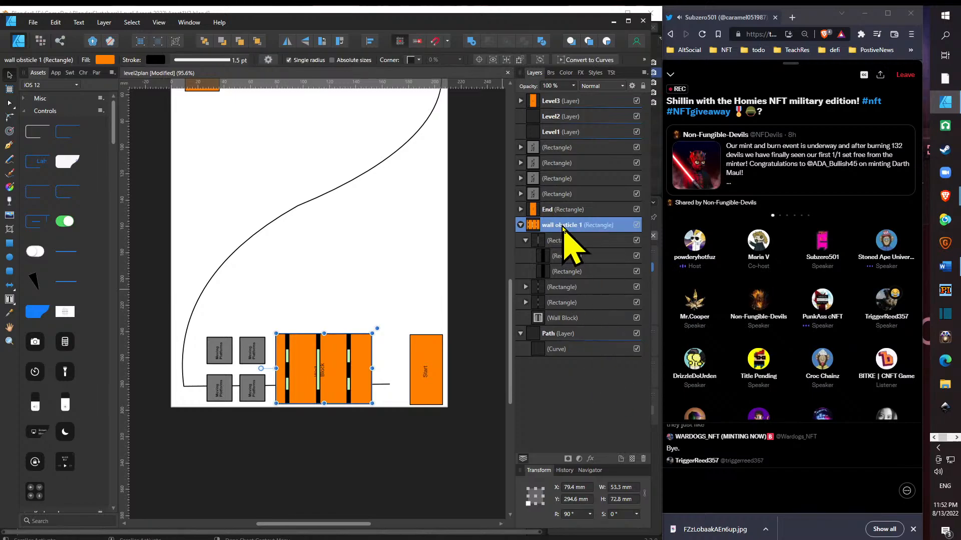
left_click_drag(570, 225, 597, 123)
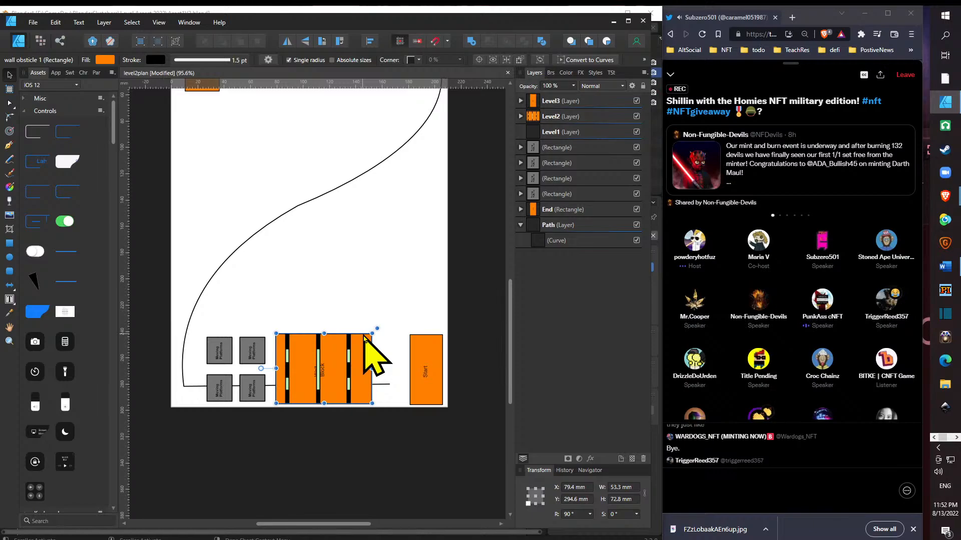
- Select the four Moving Platforms rectangles together and nest them inside the Level1 layer
left_click(608, 149)
left_click(613, 195, "shift")
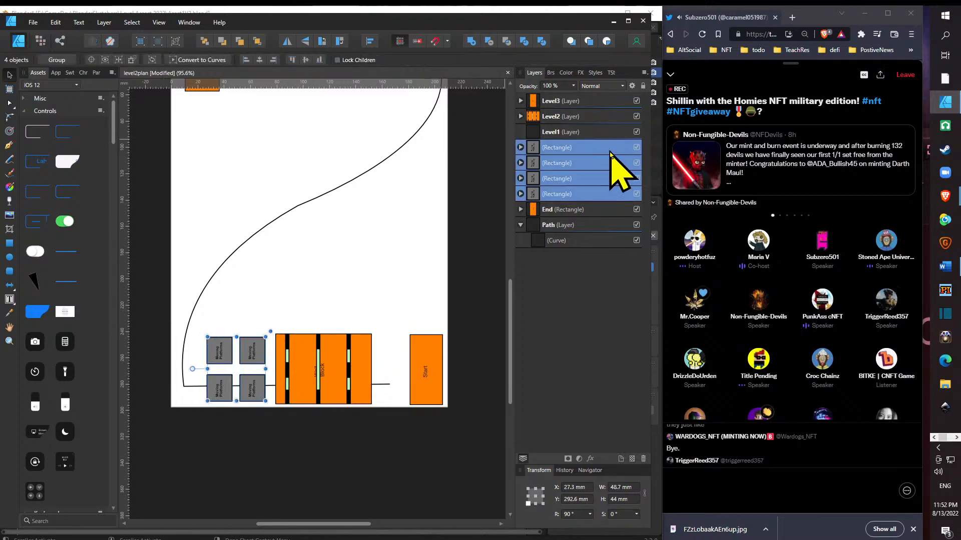
left_click_drag(622, 171, 607, 137)
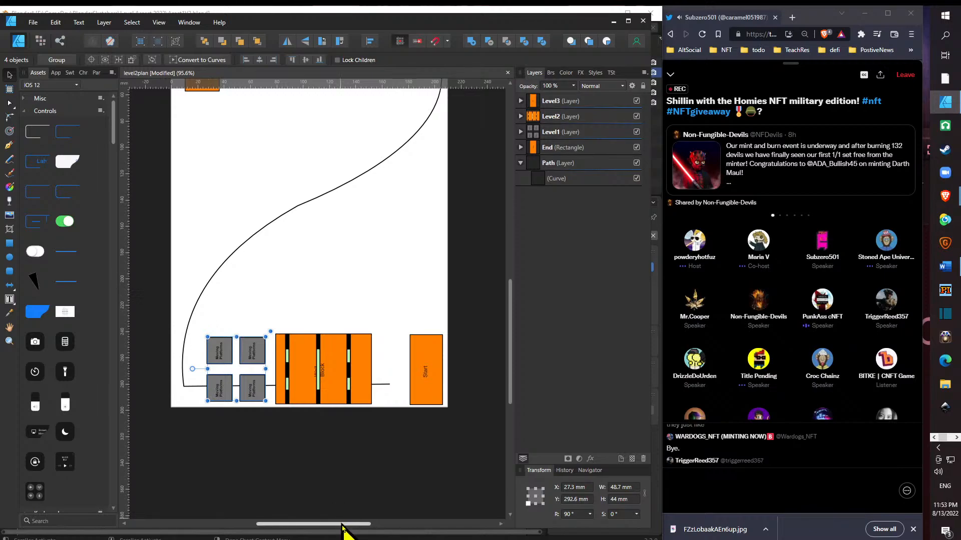
left_click_drag(348, 525, 327, 532)
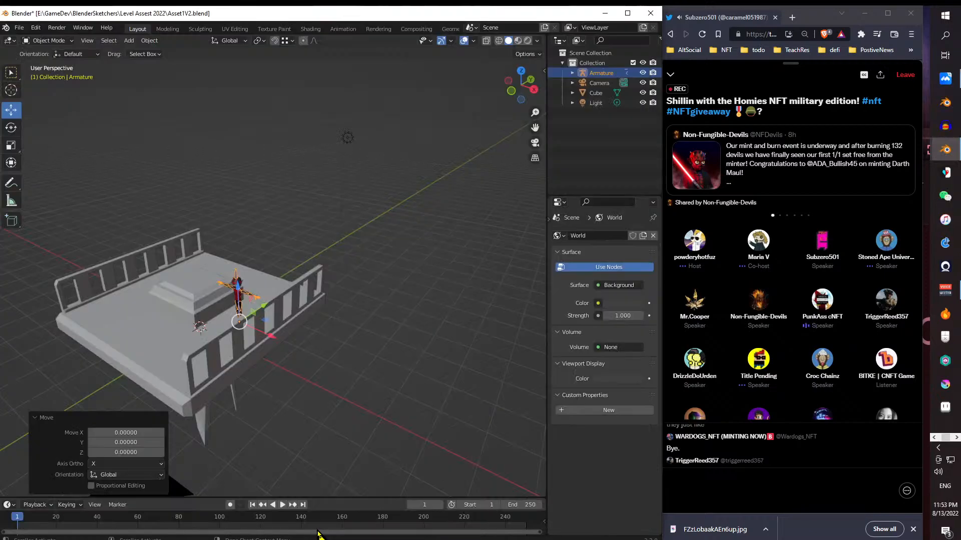
key("alt+Tab")
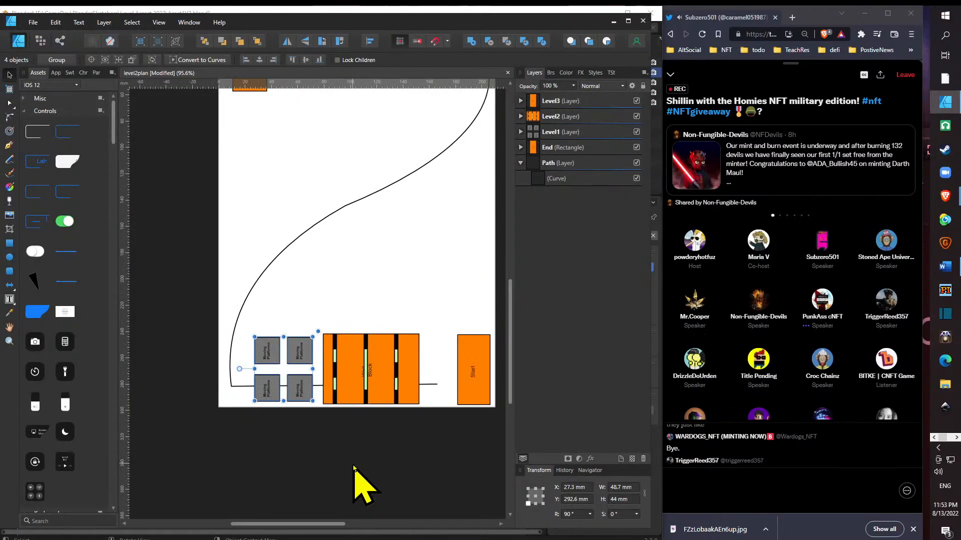
- Expand the Level1 layer and select its nested rectangles one at a time to identify each moving platform
scroll(513, 300, "up", 3)
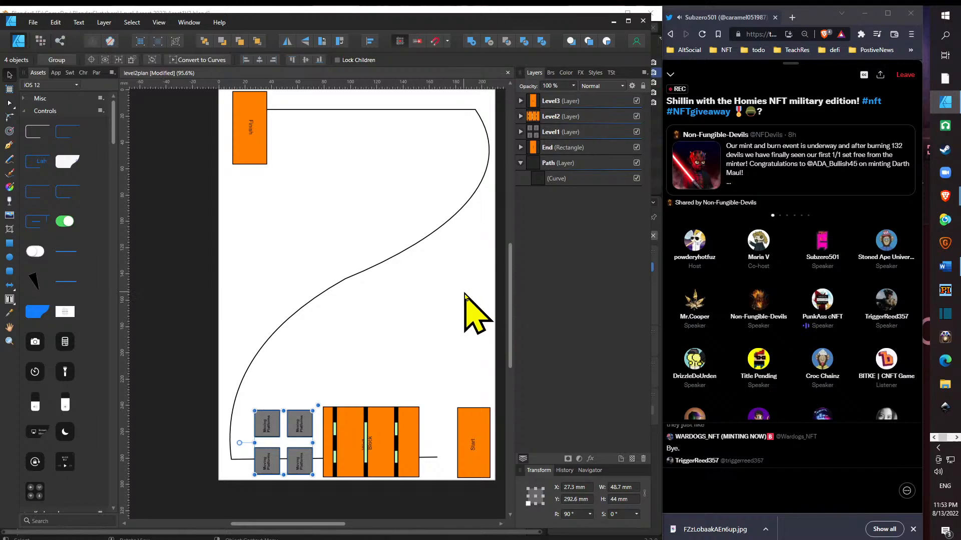
left_click(520, 132)
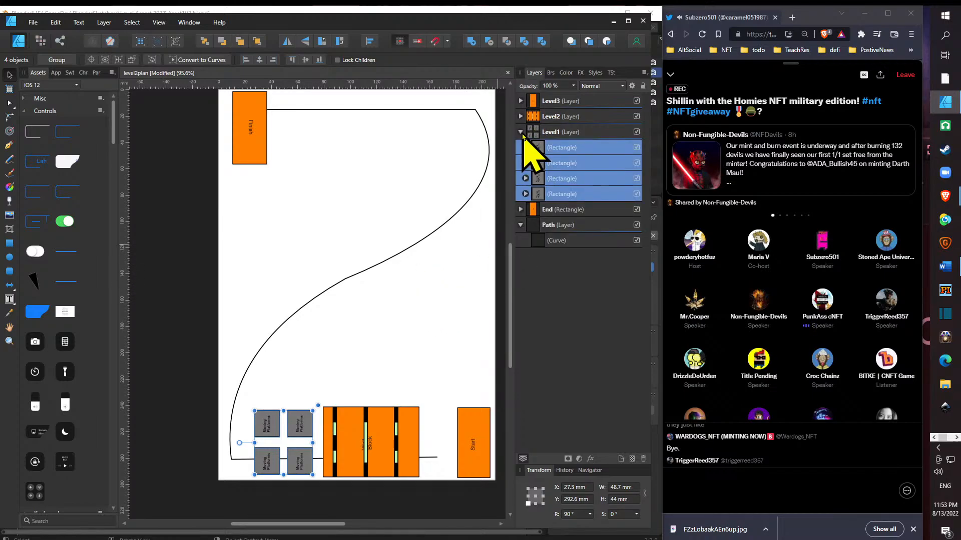
left_click(562, 153)
left_click(563, 163)
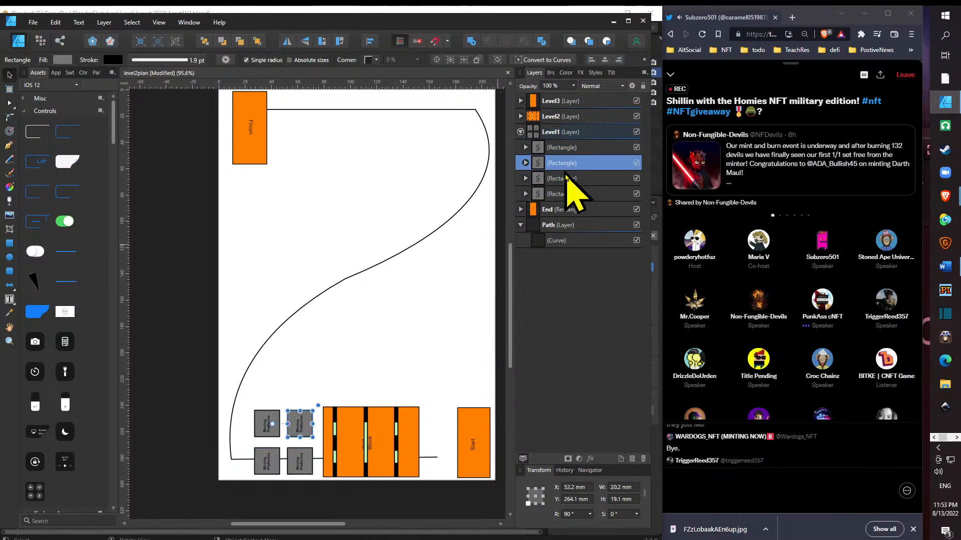
left_click(569, 194)
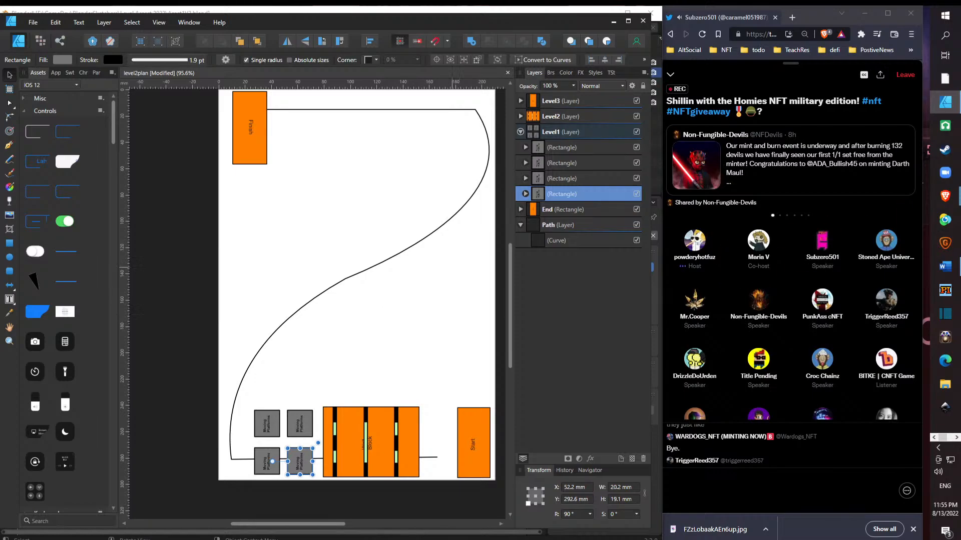
key("alt+Tab")
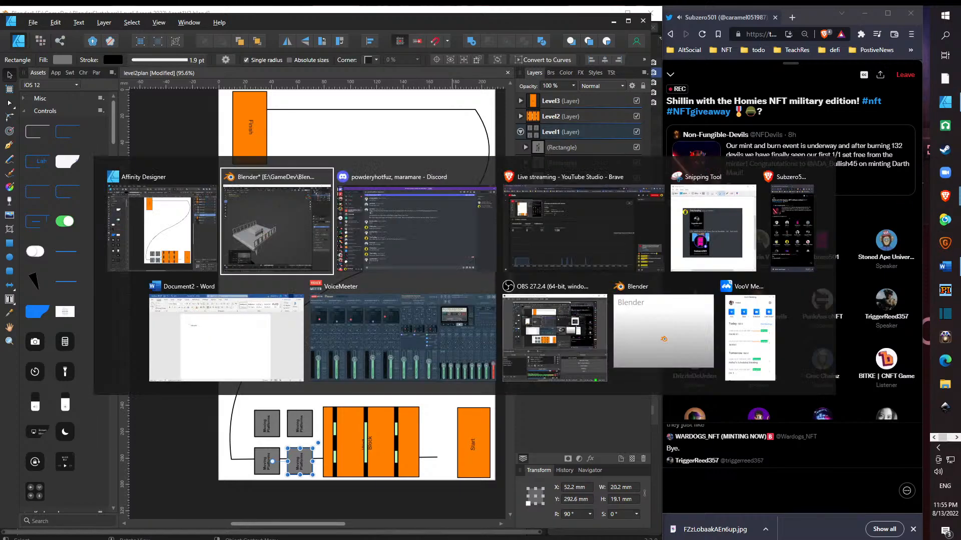
key("alt+Tab")
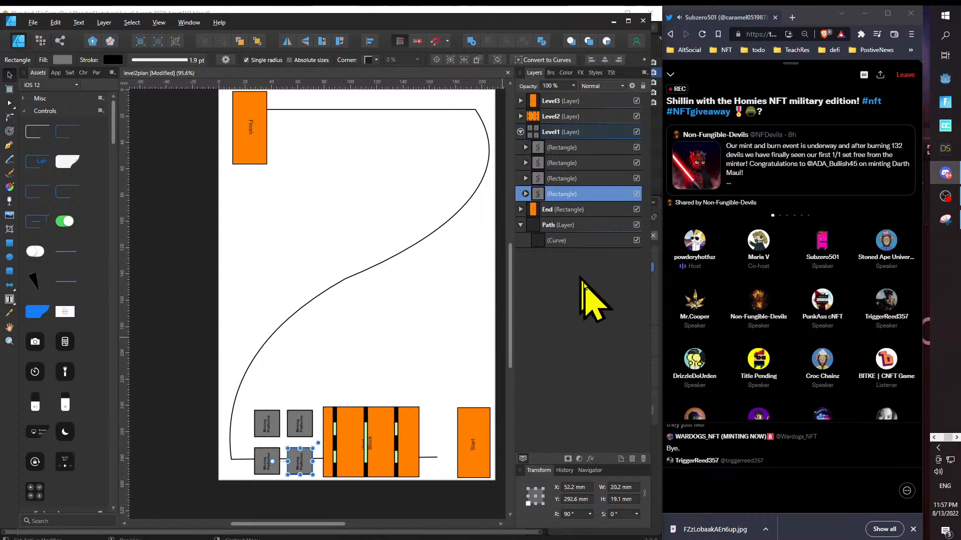
- Draw a circle about 121.5 mm in diameter over the middle of the path and fill it light pink (H 351, S 100, L 80)
left_click(9, 257)
left_click_drag(291, 188, 454, 348)
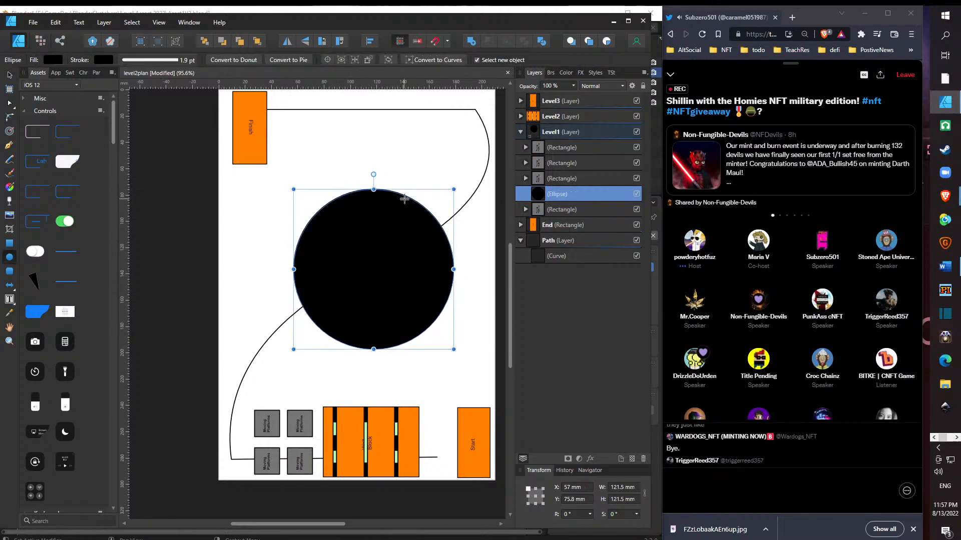
left_click(55, 60)
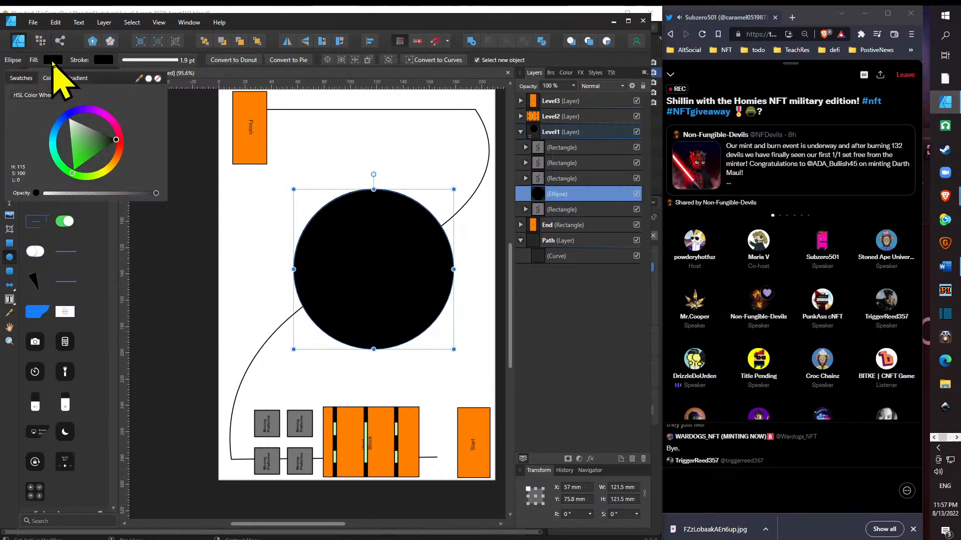
left_click(125, 140)
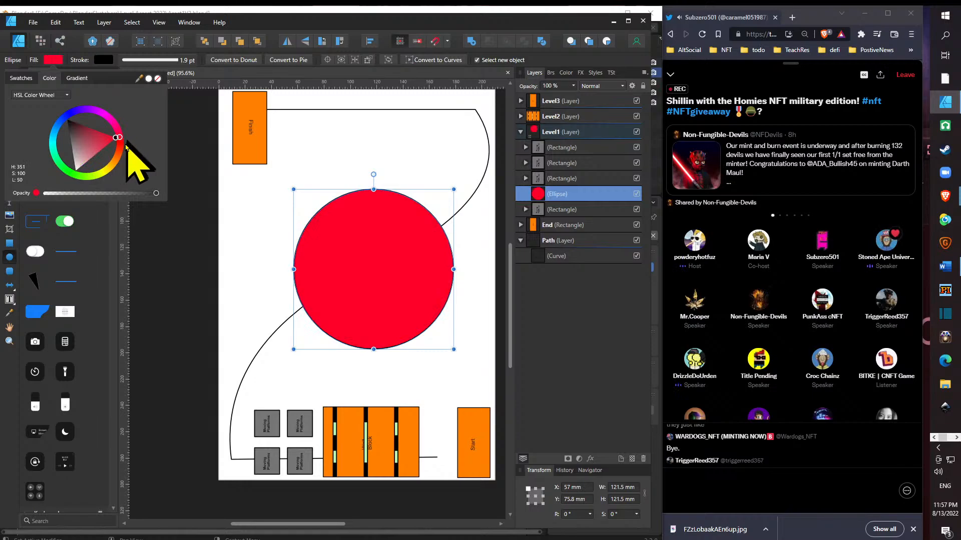
left_click_drag(112, 143, 94, 172)
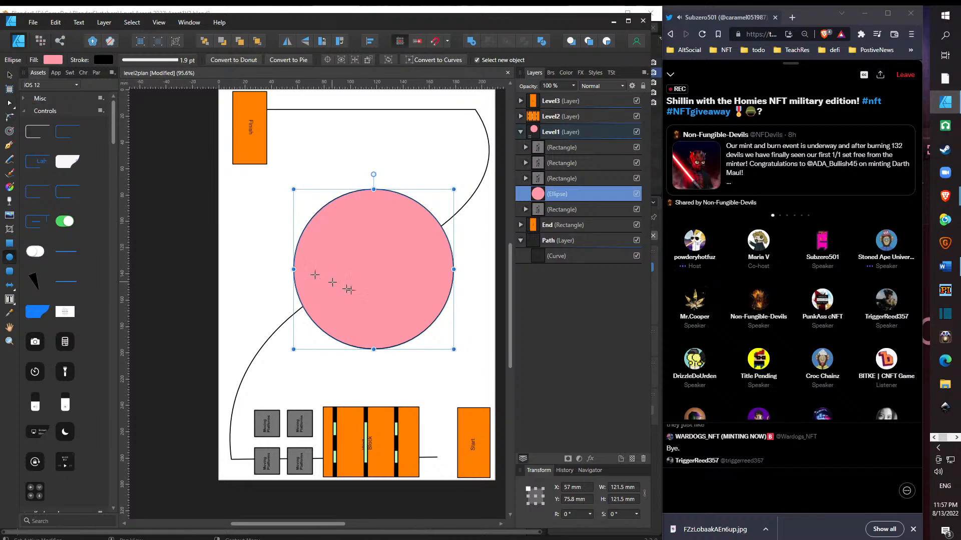
left_click(9, 74)
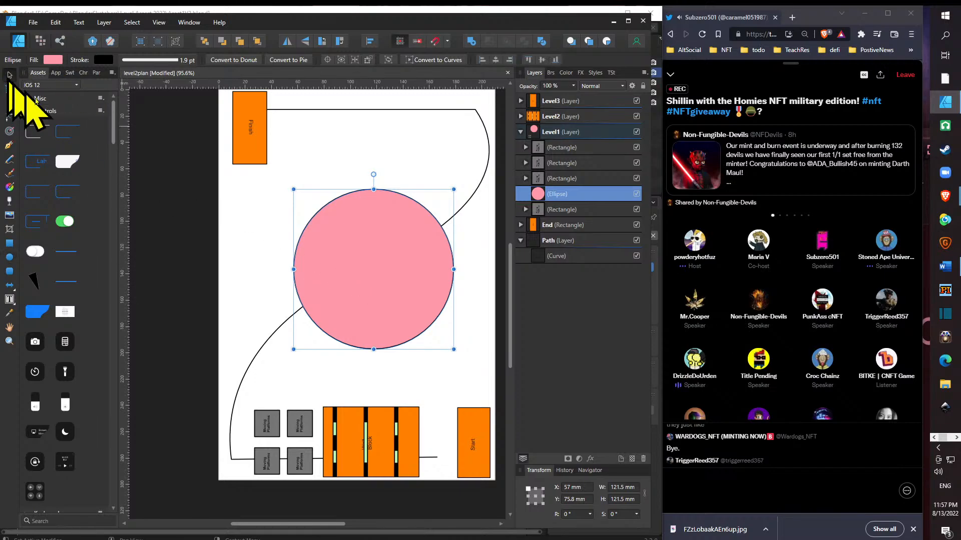
mouse_move(359, 274)
left_mouse_down()
mouse_move(360, 291)
mouse_move(342, 279)
mouse_move(355, 284)
left_mouse_up()
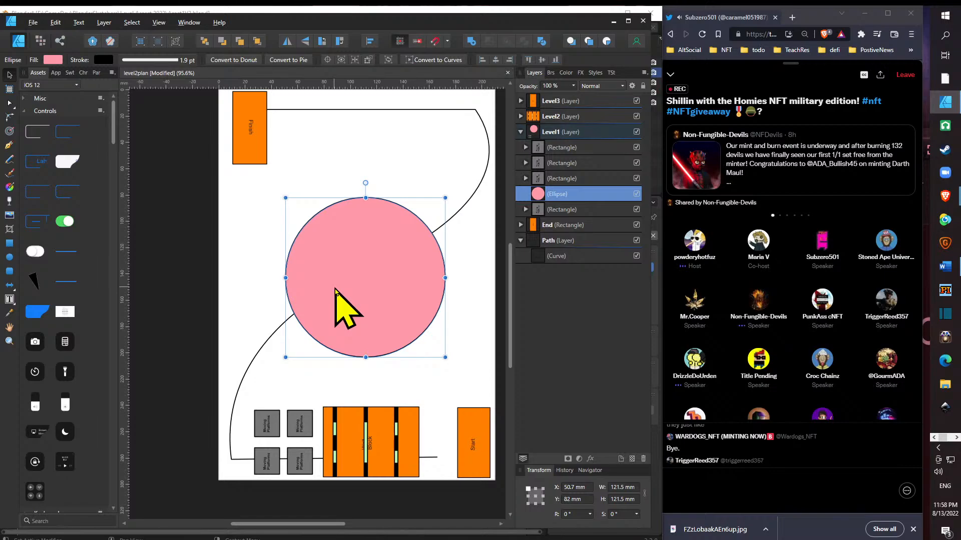
key("alt+Tab")
key("Tab")
key("Tab")
key("Escape")
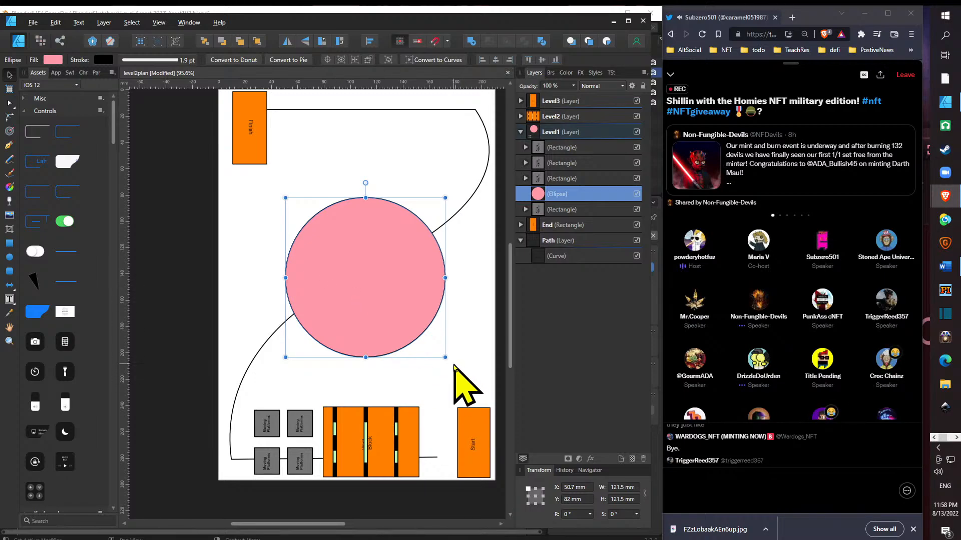
- Shrink the pink circle to about 111 mm and place a copy of it, scaled to about 40 mm, at its centre
left_click_drag(445, 357, 431, 344)
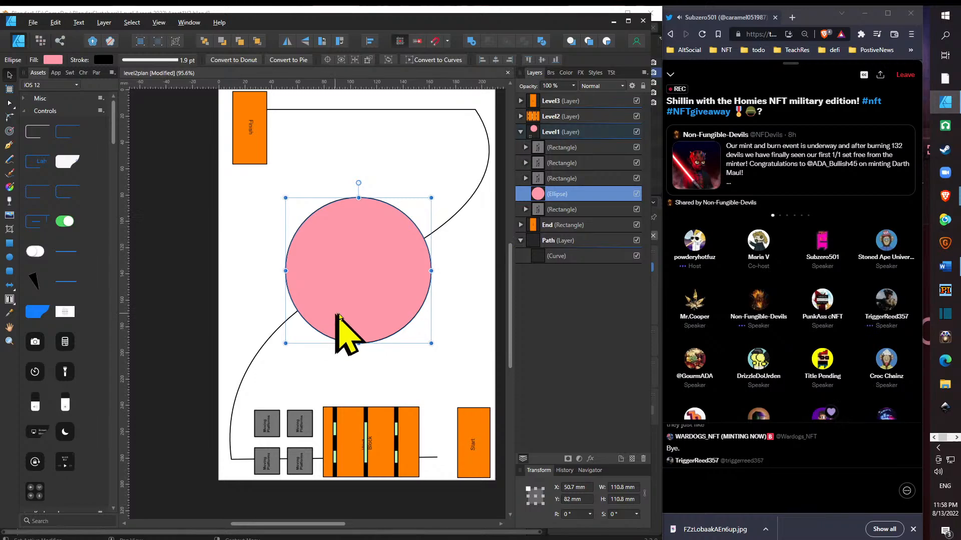
left_click_drag(369, 316, 385, 343)
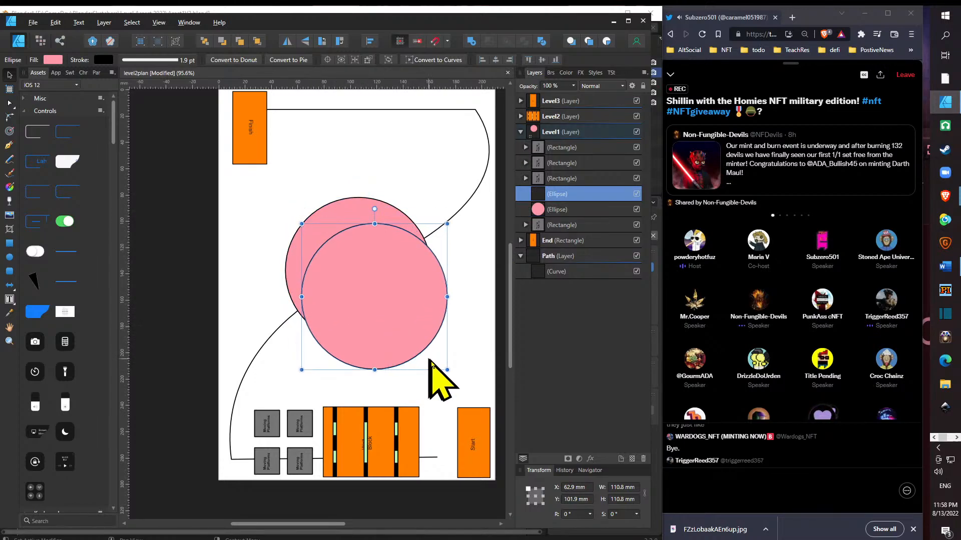
left_click_drag(447, 370, 361, 264)
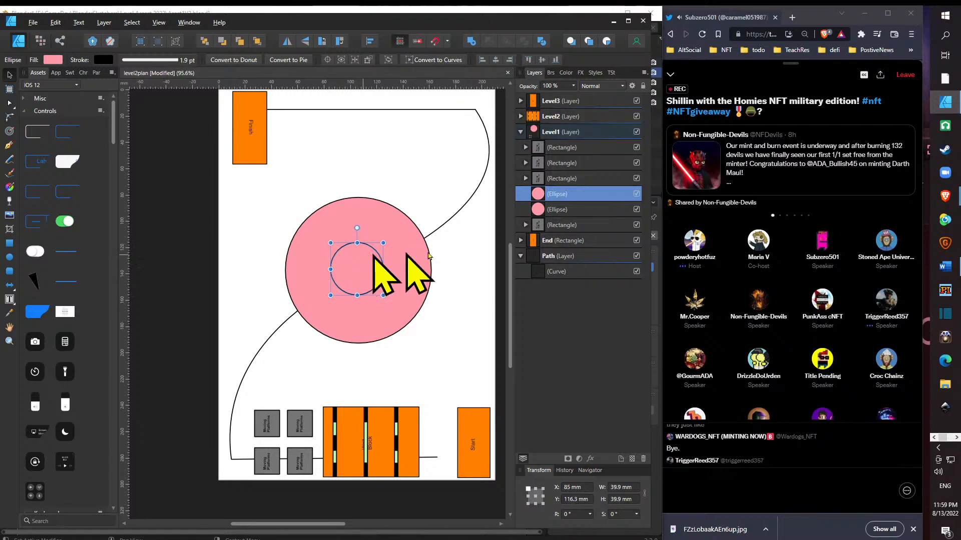
- Subtract the small inner circle from the large pink circle to form a ring
left_click(590, 210, "shift")
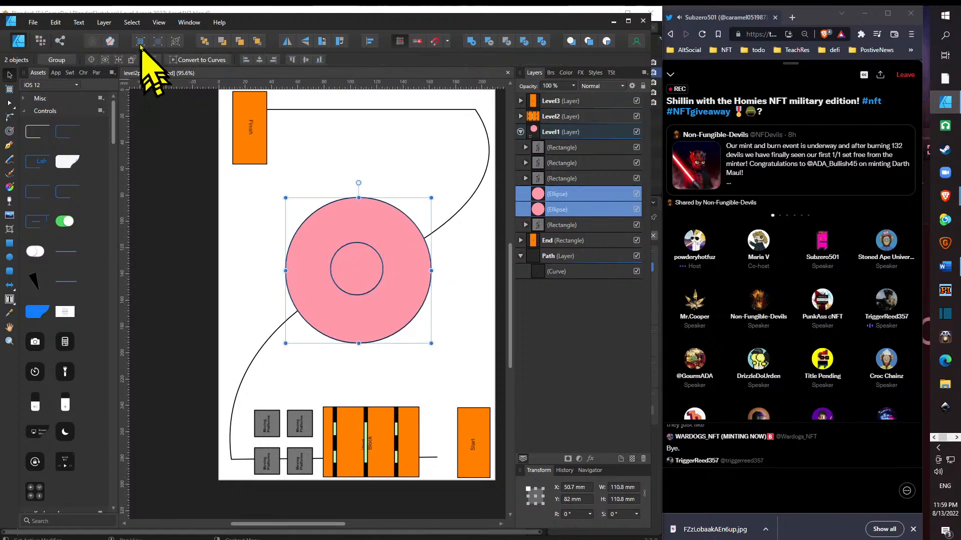
left_click(109, 24)
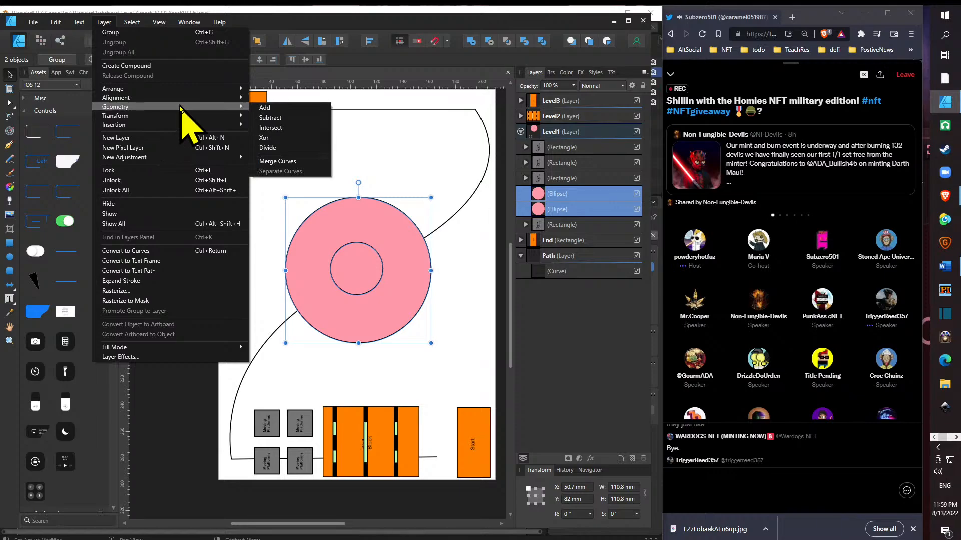
left_click(280, 118)
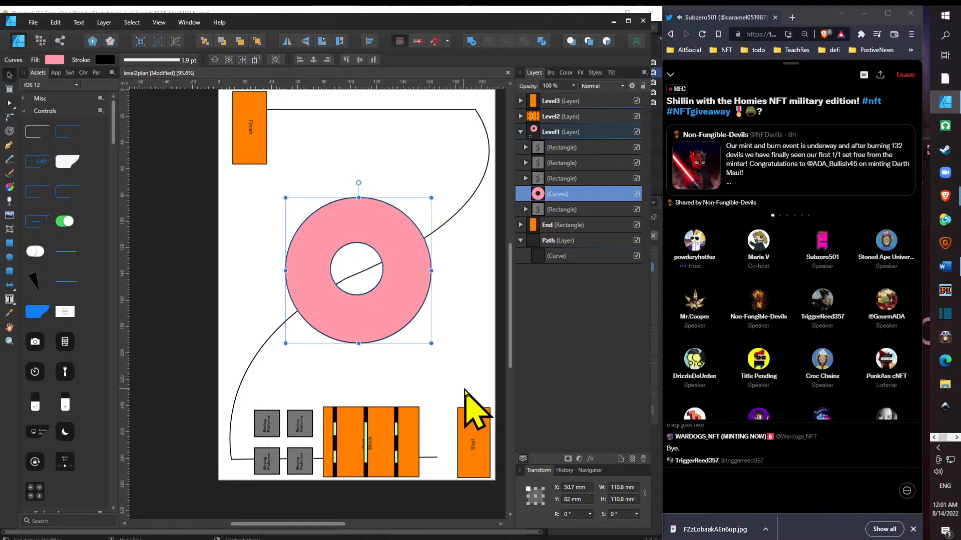
- Copy the wall obstacle block onto the path's upper stretch beside the Finish block, with its rotation at about 90°
left_click(401, 428)
left_click_drag(401, 434, 382, 125)
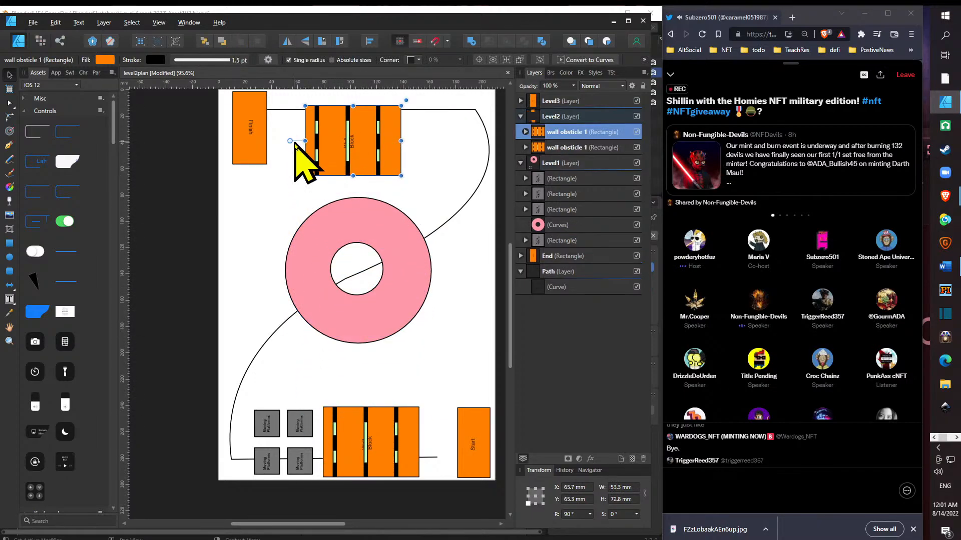
left_click_drag(290, 141, 461, 150)
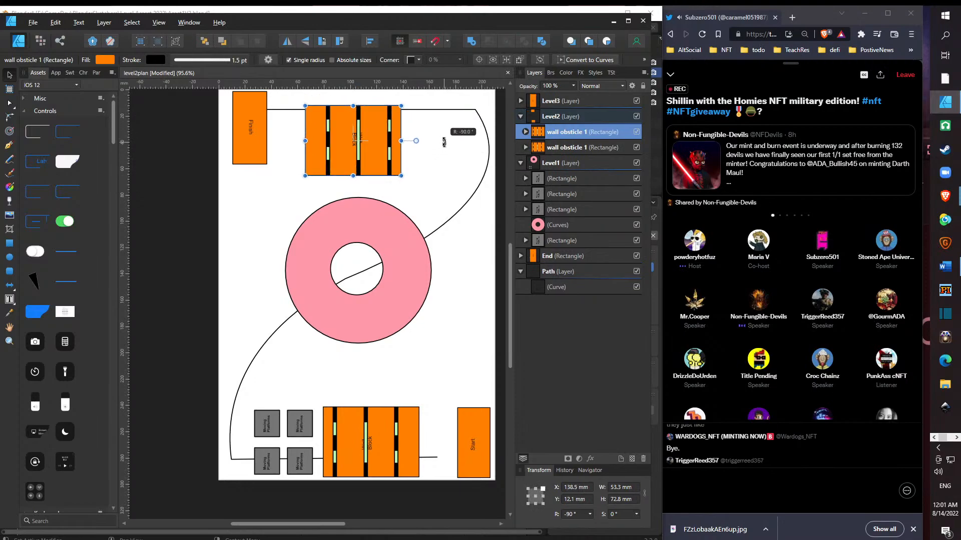
left_click_drag(372, 168, 345, 157)
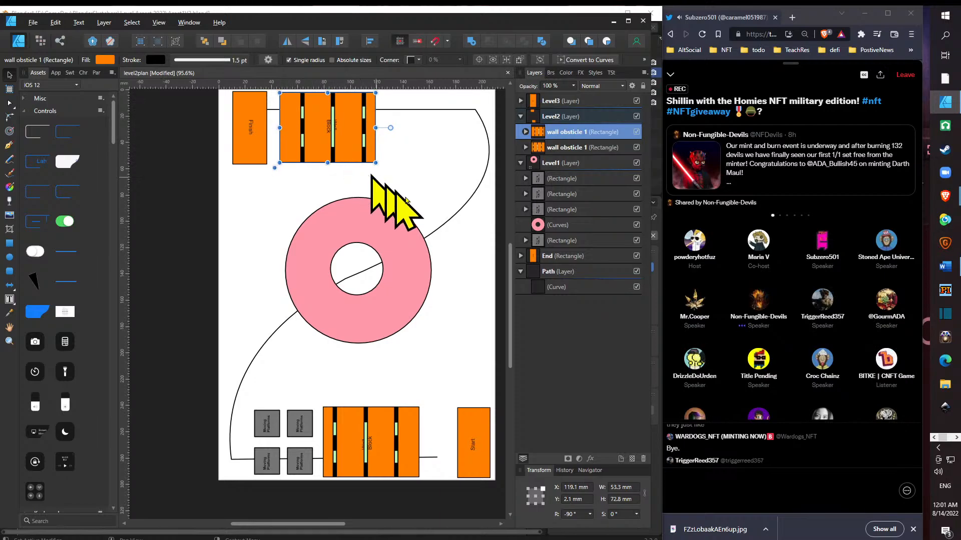
left_click_drag(510, 321, 509, 288)
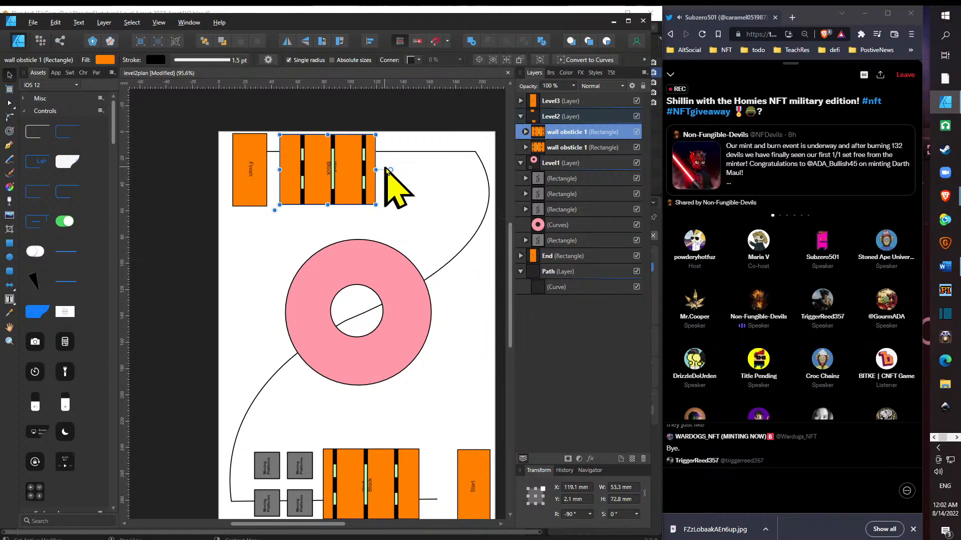
left_click_drag(390, 170, 226, 167)
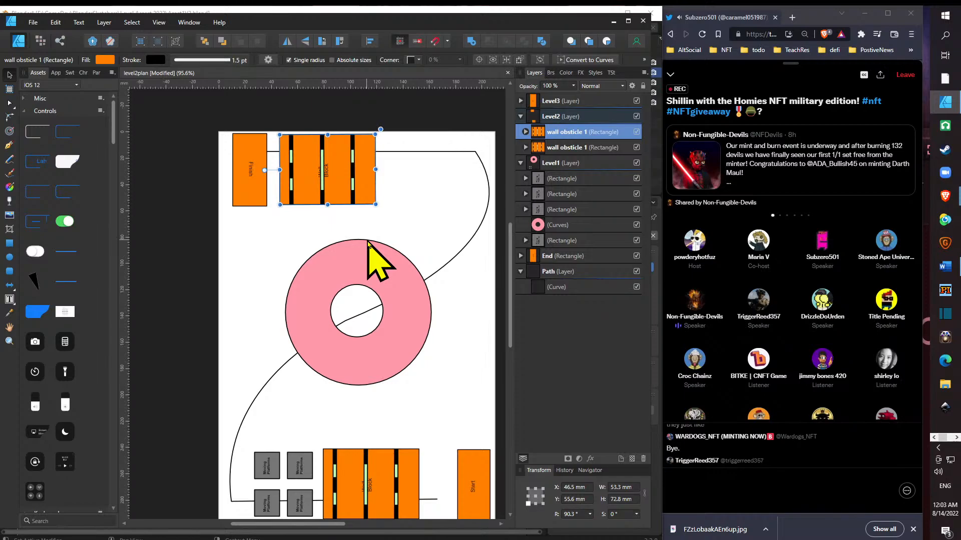
- Rotate the four moving platforms together to about -48° on the path at the ring's lower-left edge and copy them to its upper-right edge
left_click(269, 465)
left_click(273, 500, "shift")
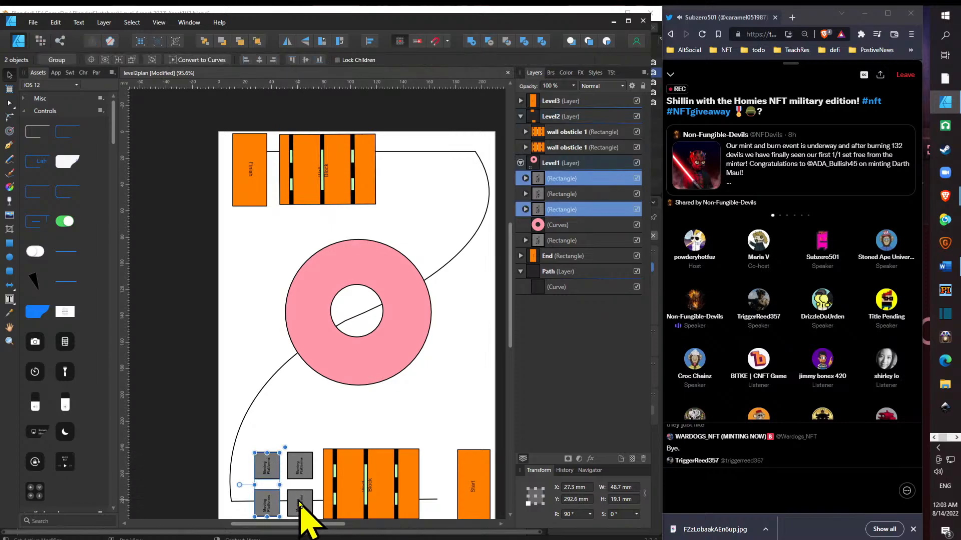
left_click(299, 500, "shift")
left_click(303, 470, "shift")
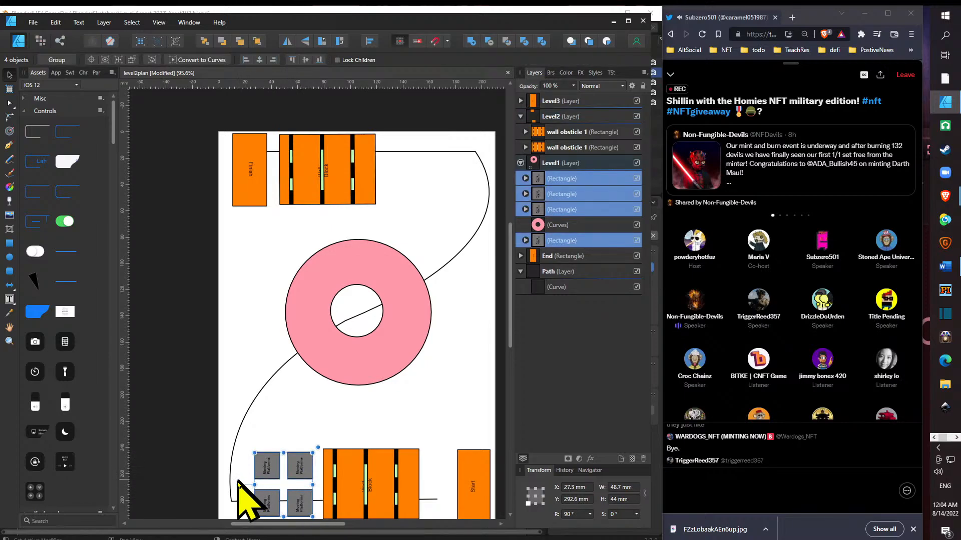
left_click_drag(238, 485, 320, 429)
left_click_drag(304, 488, 290, 397)
left_click_drag(292, 357, 302, 364)
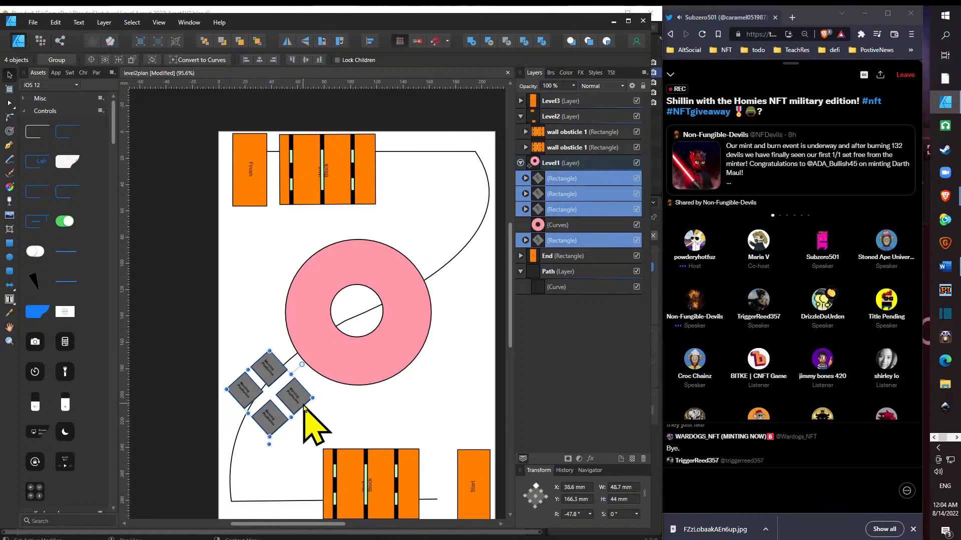
left_click_drag(311, 404, 468, 245)
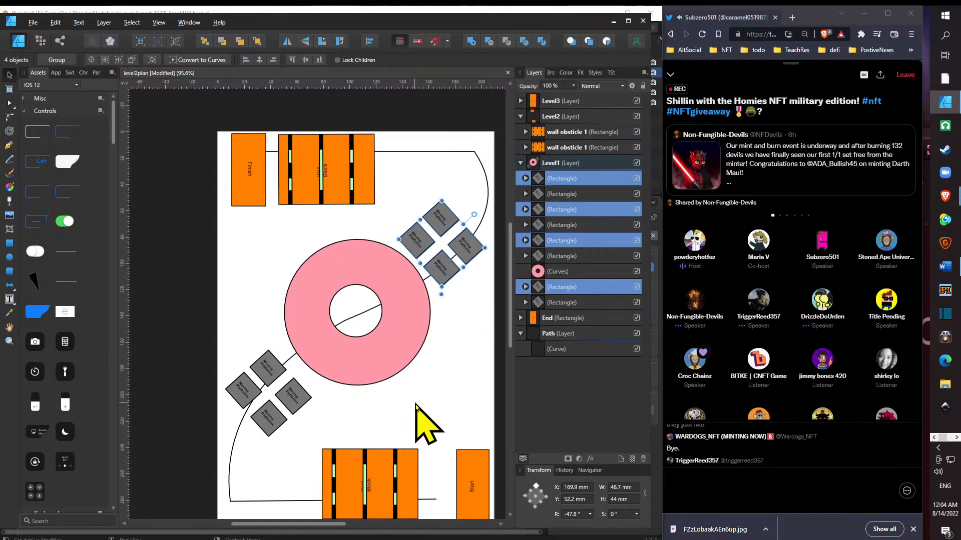
- Copy the pink ring, scale the copy to about 51 mm and place it in the path's lower-left corner beside the wall obstacle
left_click(377, 379)
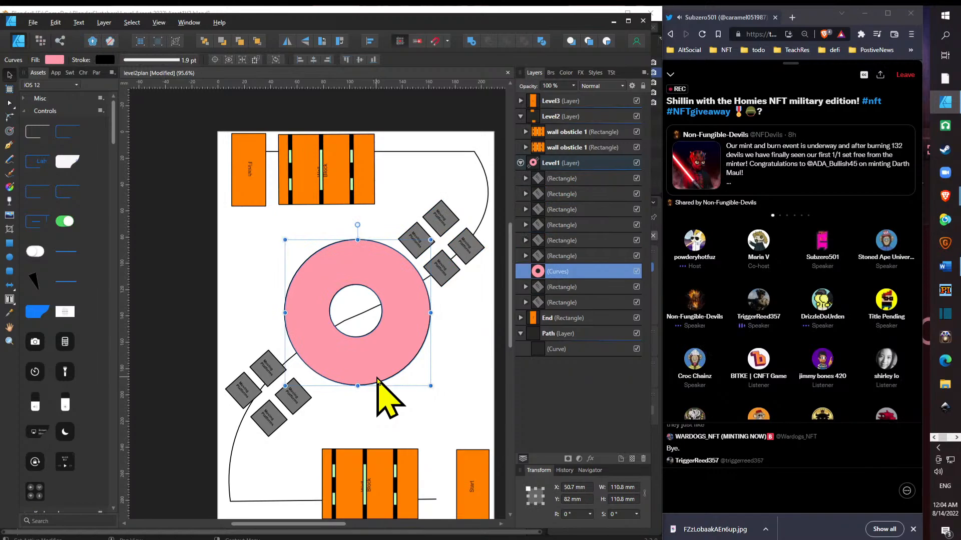
left_click_drag(384, 372, 349, 467)
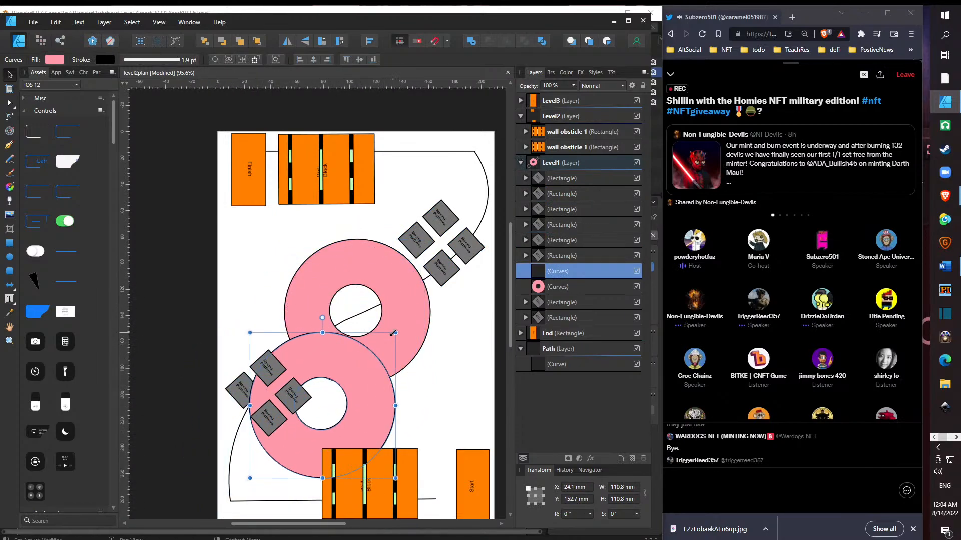
left_click_drag(395, 332, 316, 411)
left_click_drag(307, 453, 296, 494)
scroll(418, 446, "down", 3)
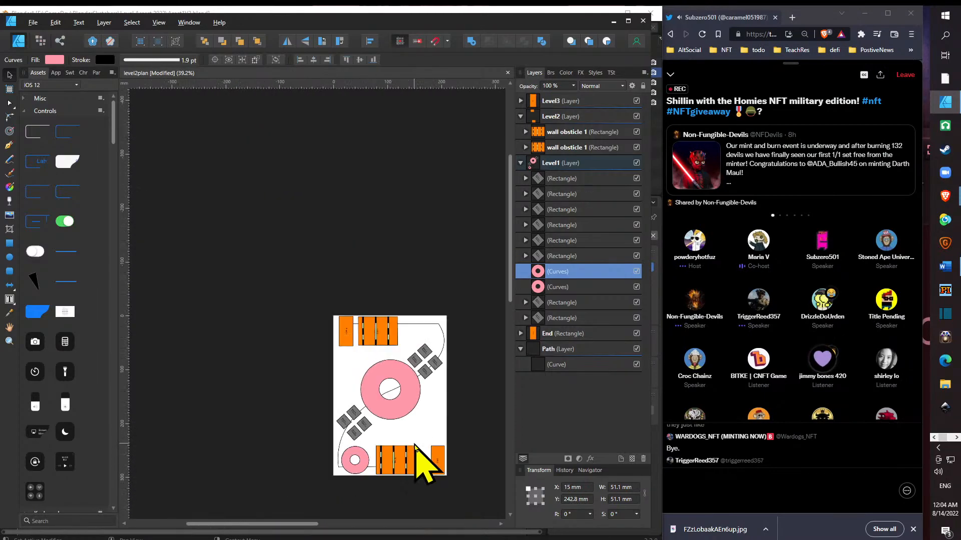
scroll(418, 438, "up", 3)
scroll(420, 459, "down", 3)
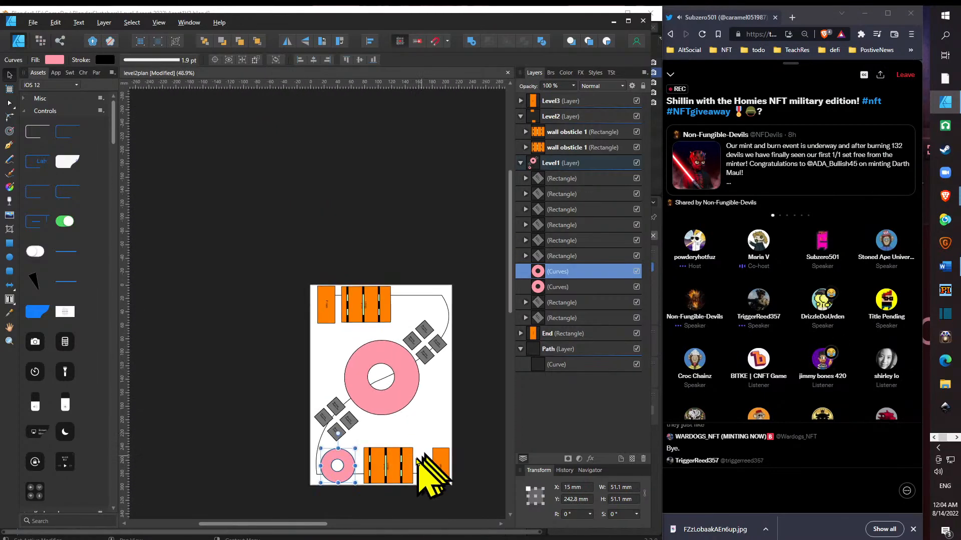
scroll(412, 467, "up", 3)
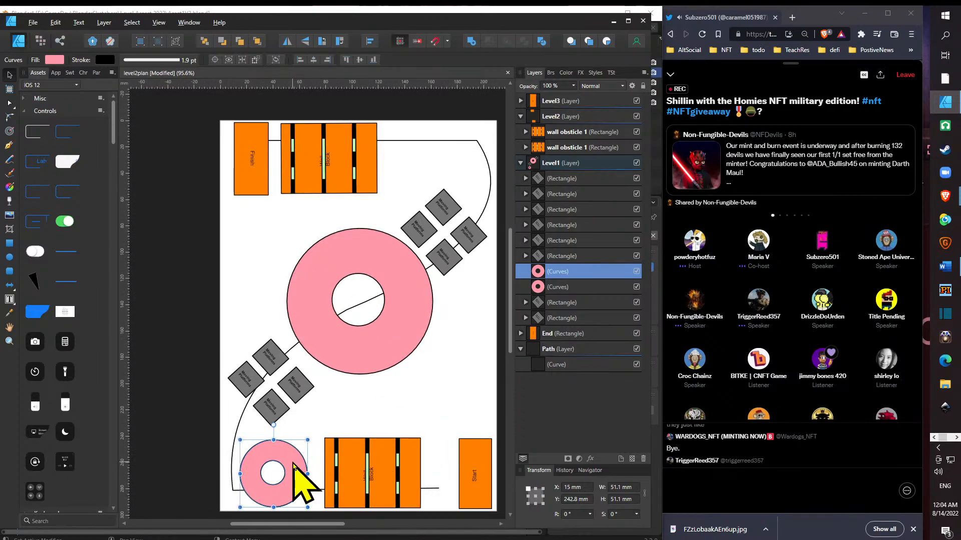
left_click_drag(293, 465, 299, 465)
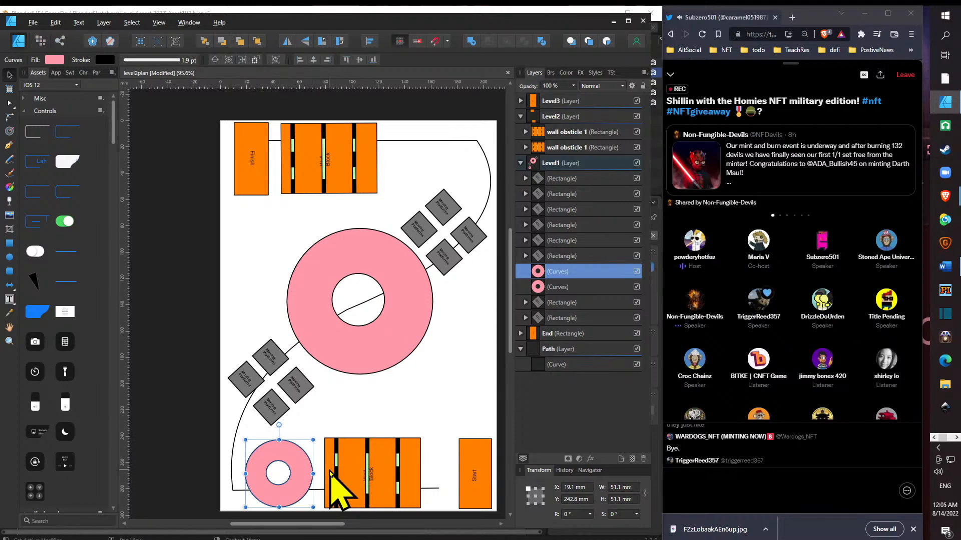
left_click(11, 243)
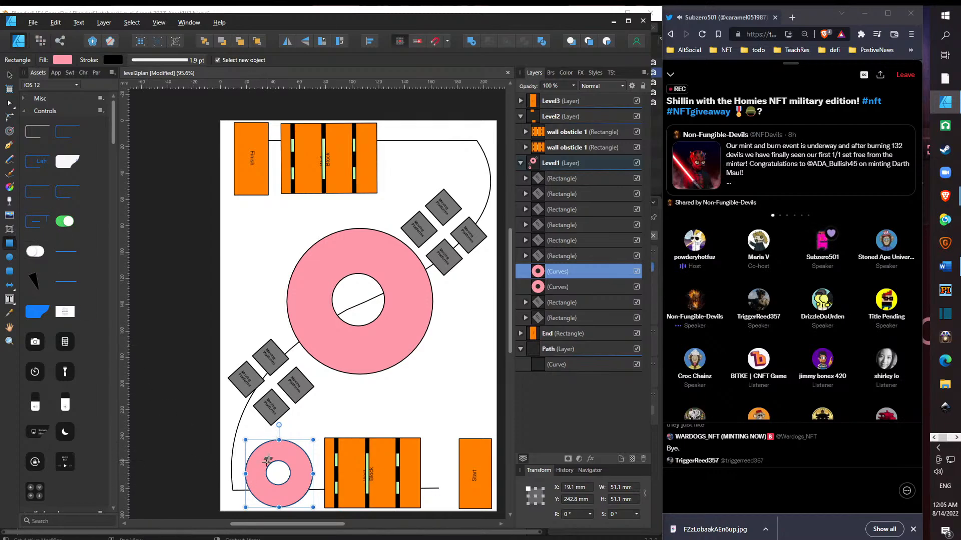
left_click_drag(275, 439, 277, 459)
key("ctrl+z")
mouse_move(275, 441)
left_mouse_down()
mouse_move(278, 450)
mouse_move(272, 441)
left_mouse_up()
key("ctrl+z")
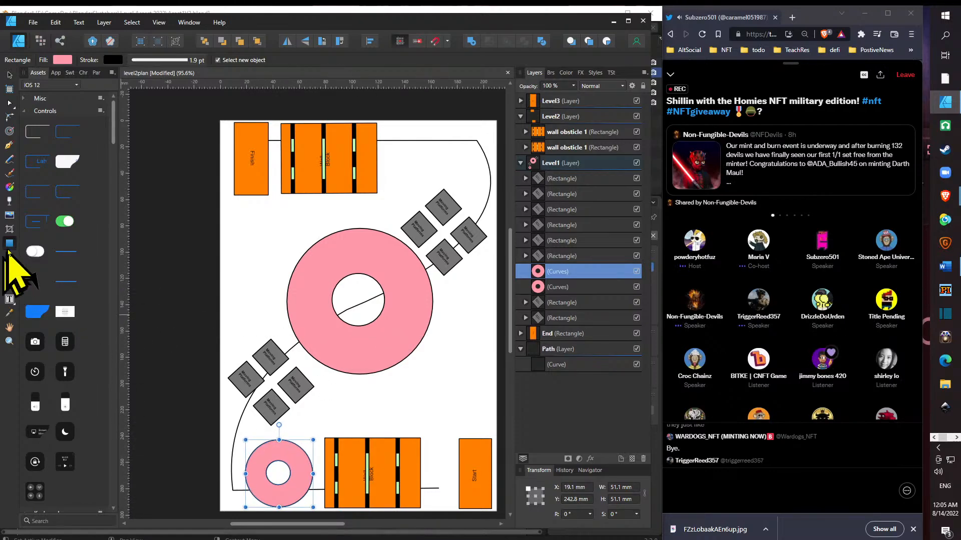
- Draw a thin rectangle about 22 by 4 mm in the empty space below the large ring and fill it mid grey (S 0, L 57)
left_click_drag(332, 404, 361, 408)
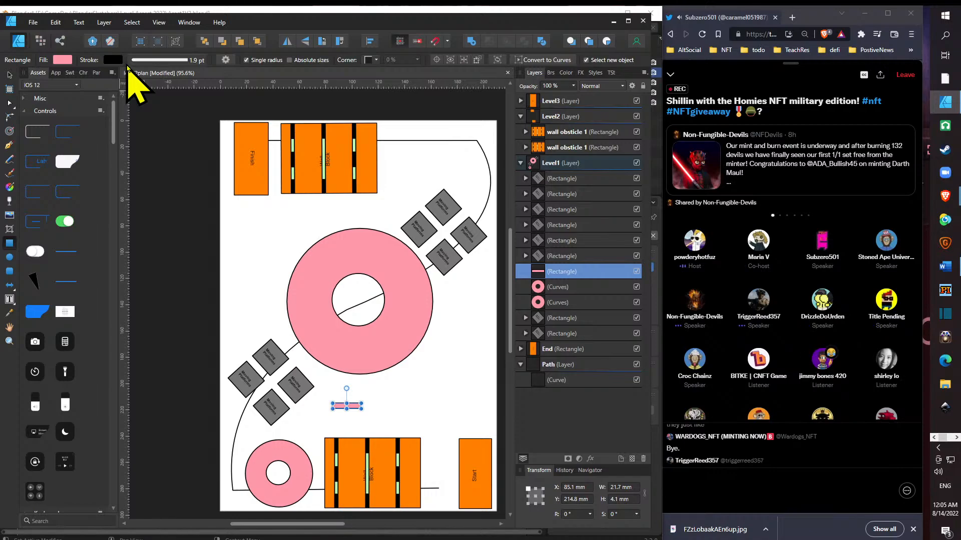
left_click(63, 59)
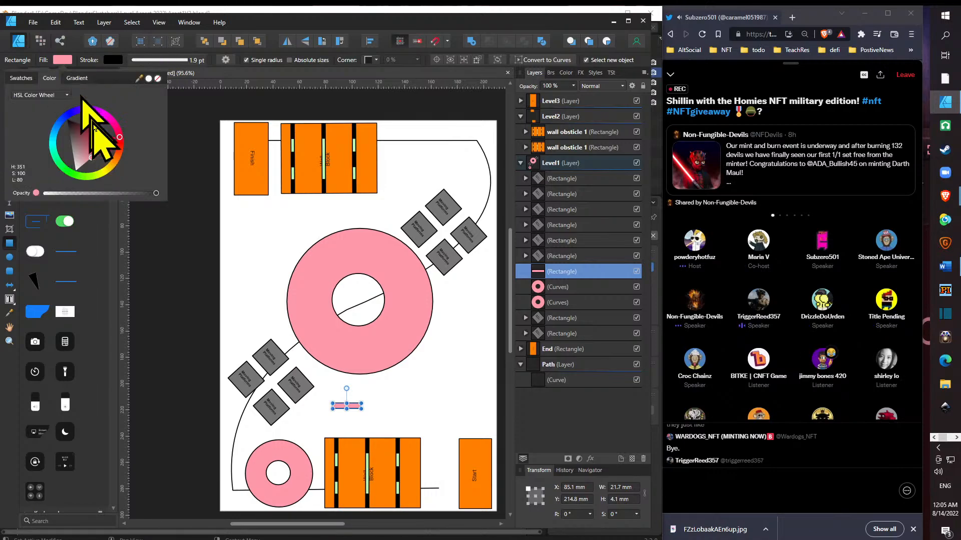
left_click_drag(84, 149, 63, 154)
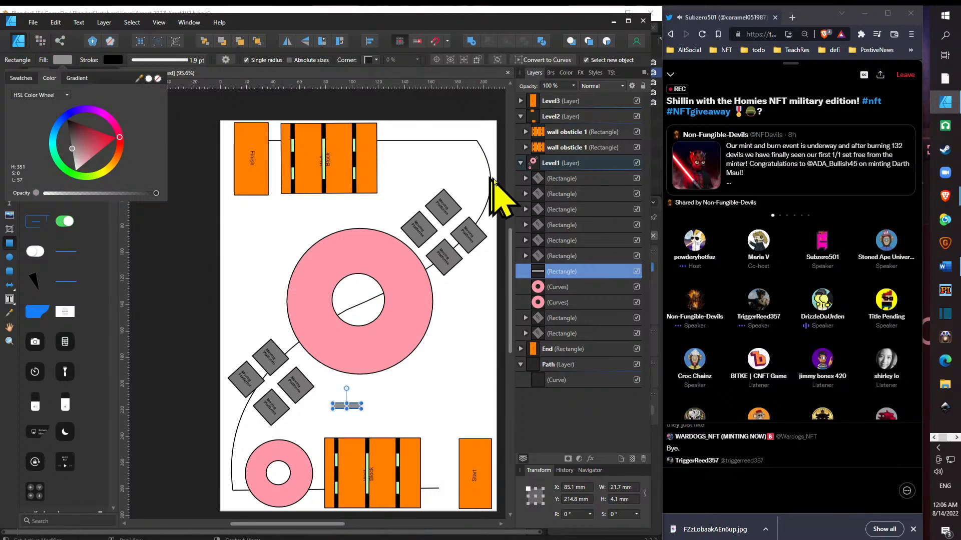
- Darken the thin rectangle's fill to lightness 16 and nest it inside the small pink ring's curves object
left_click_drag(74, 135, 58, 134)
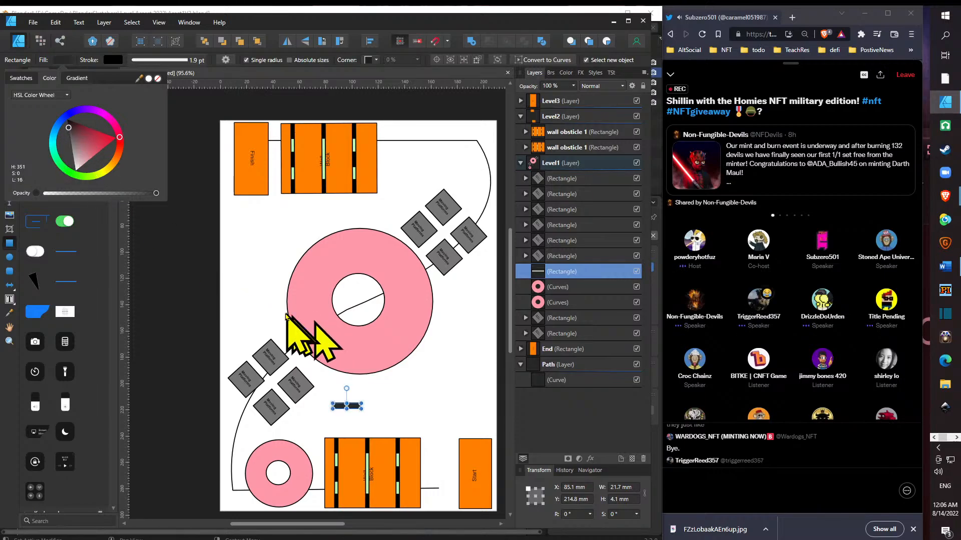
left_click(579, 286)
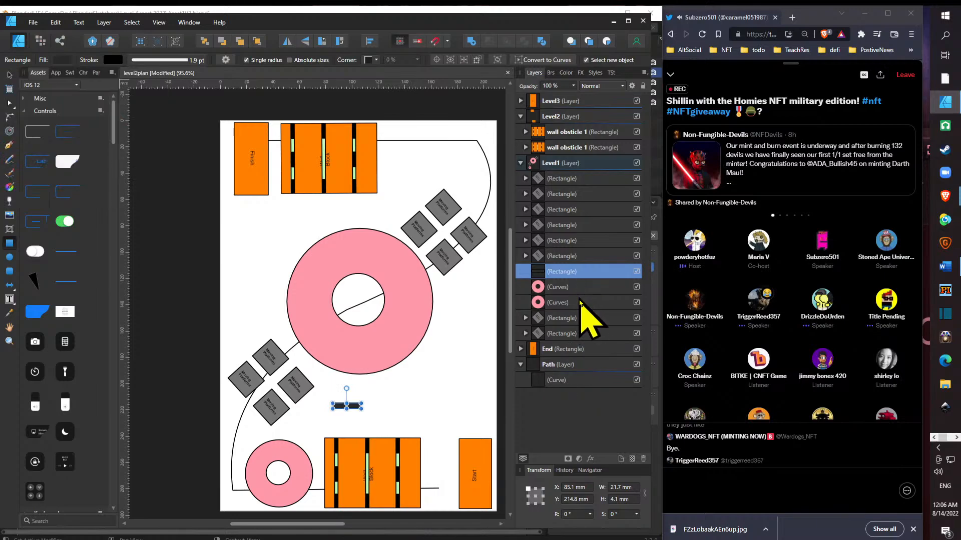
left_click_drag(577, 272, 584, 311)
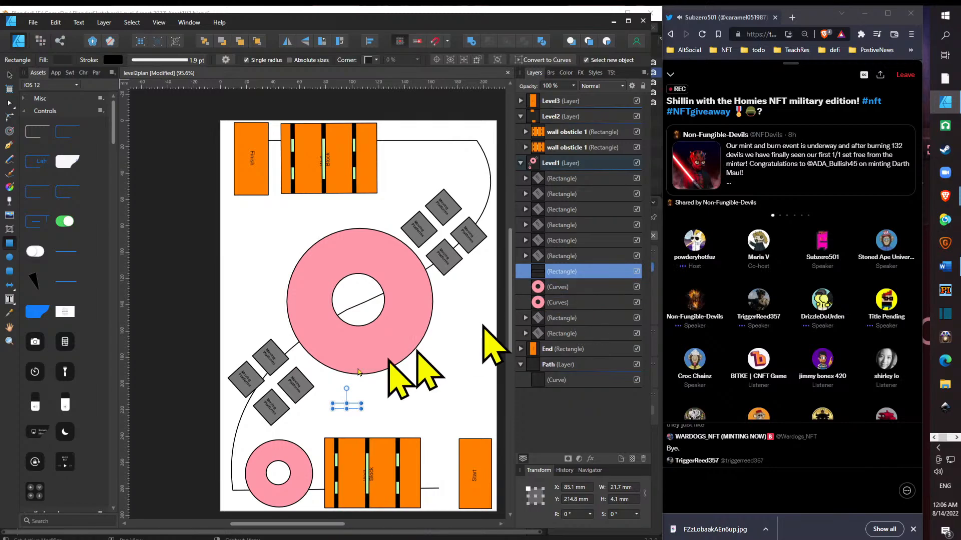
- Place the dark bar across the small ring's upper-right band at 60° and copy it across the opposite lower-left band
left_click(10, 75)
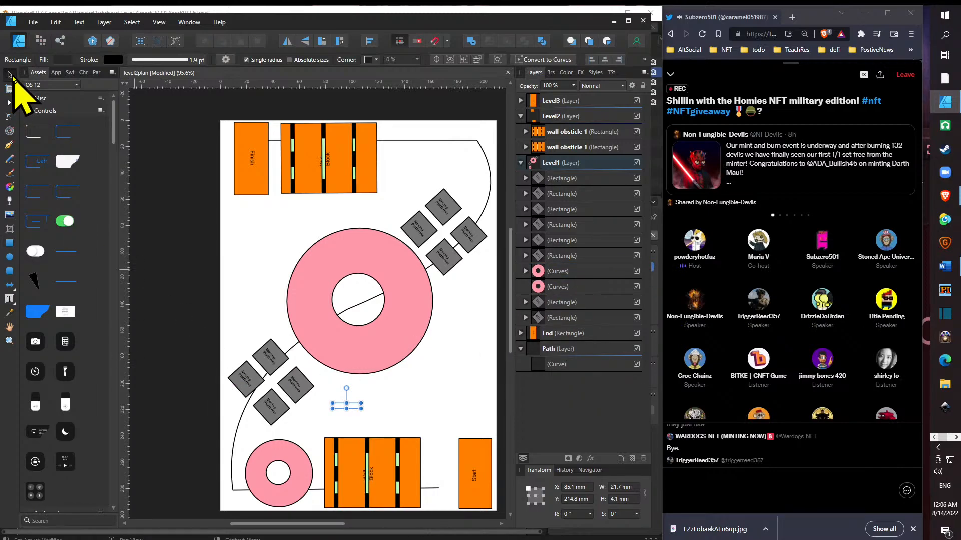
left_click_drag(350, 409, 291, 456)
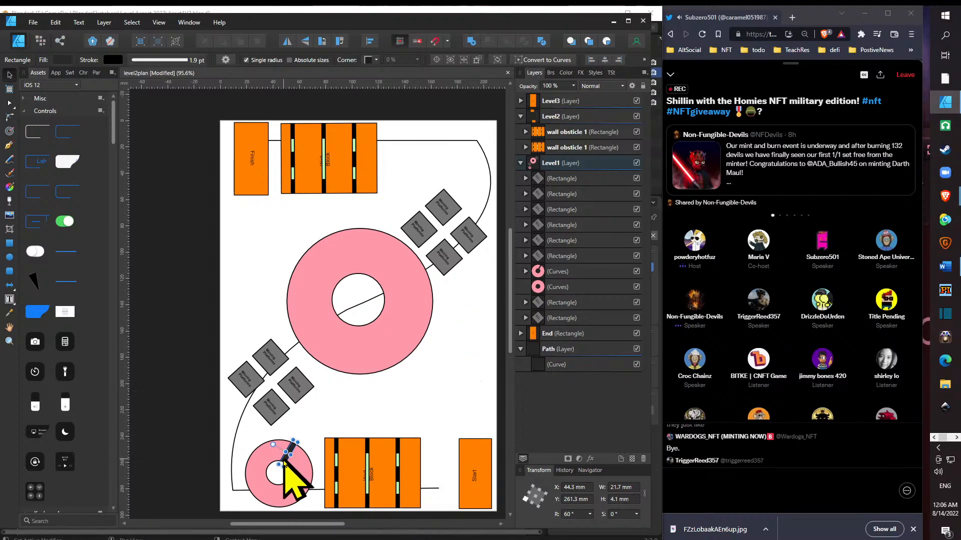
left_click_drag(285, 456, 276, 492)
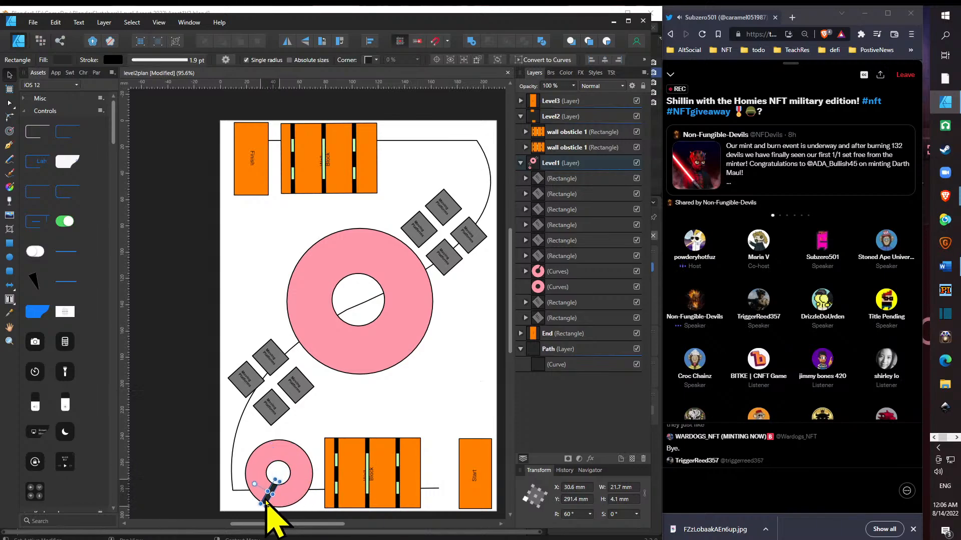
key("ctrl+z")
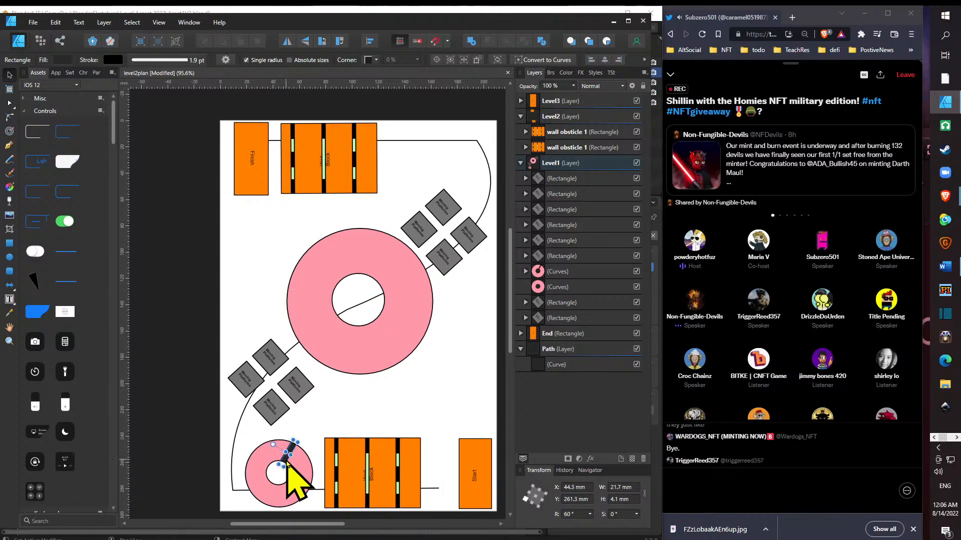
left_click_drag(285, 463, 263, 500)
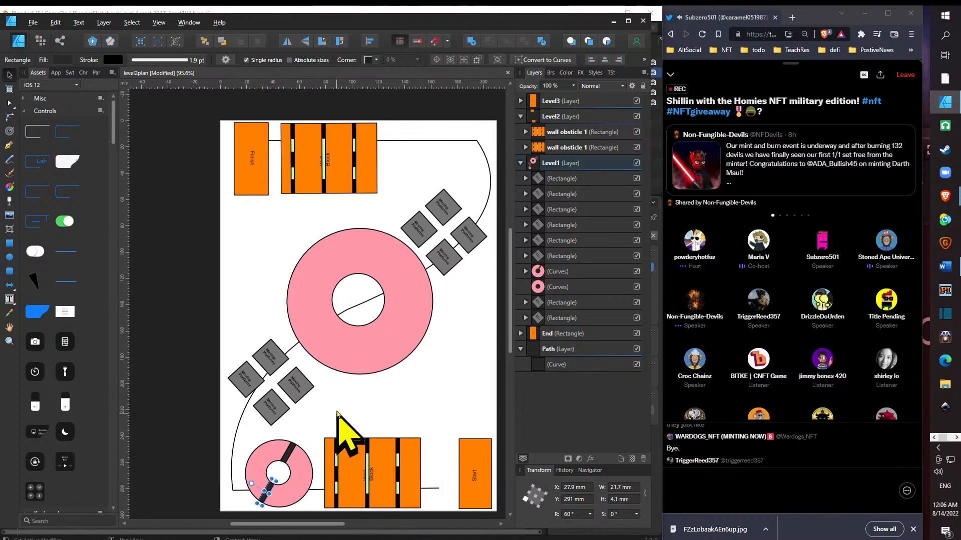
left_click(336, 405)
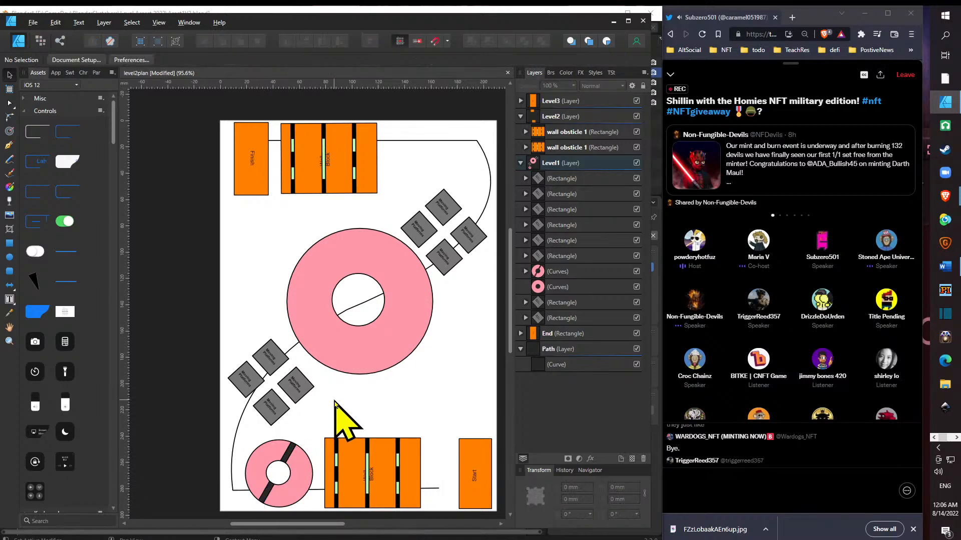
- Move the small barred ring left to about X 5.4 mm and shift the lower wall obstacle left beside it to about X 65.4 mm
left_click(299, 496)
left_click_drag(295, 498, 280, 495)
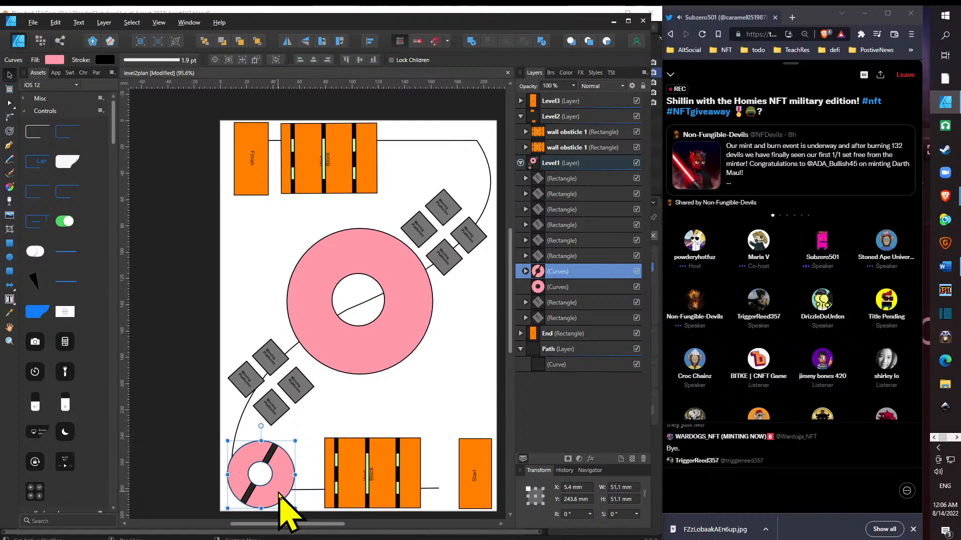
left_click(349, 494)
left_click_drag(350, 494, 331, 493)
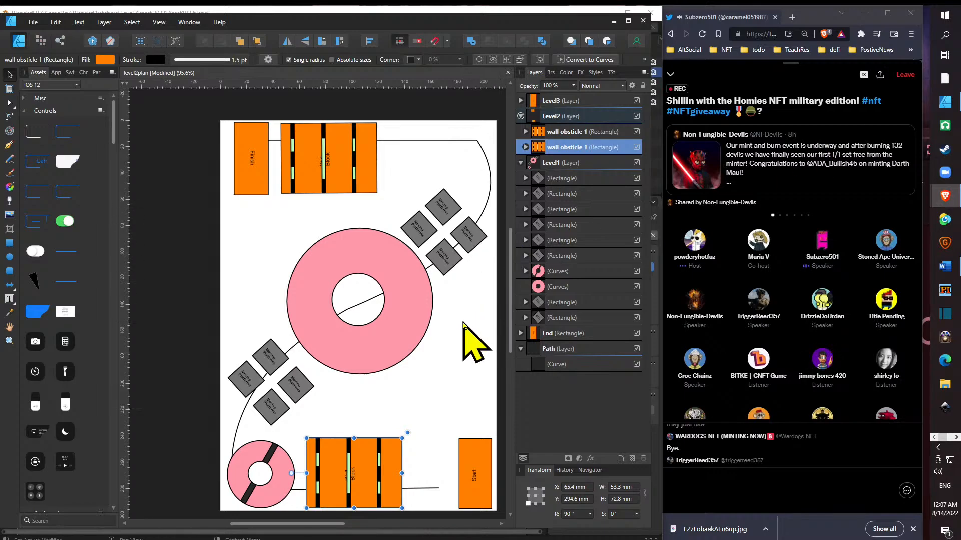
- Copy the small barred ring to the path's upper-right corner and shift the four platforms below it slightly left to about X 166.8 mm
left_click(282, 472)
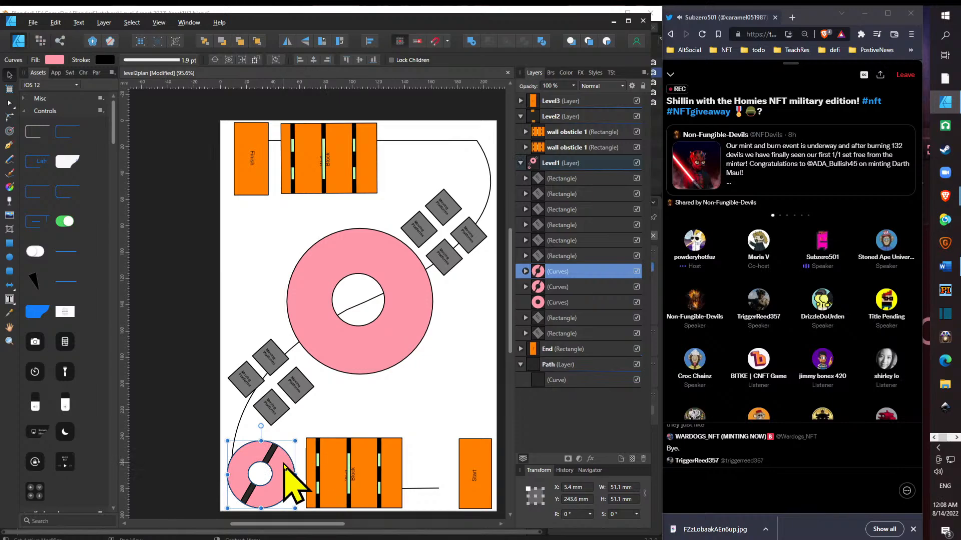
left_click_drag(292, 445, 480, 150)
left_click(419, 231)
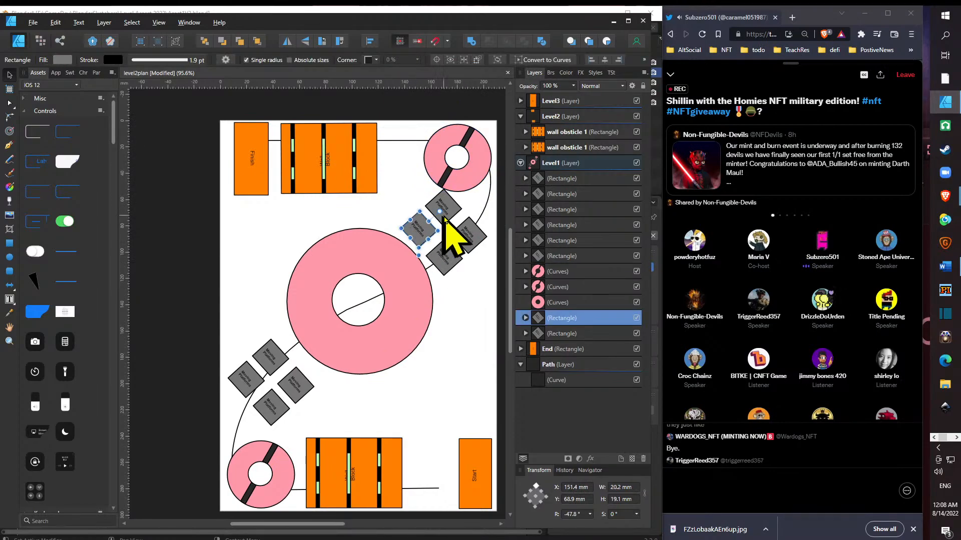
left_click(446, 217, "shift")
left_click(470, 237, "shift")
left_click(456, 260, "shift")
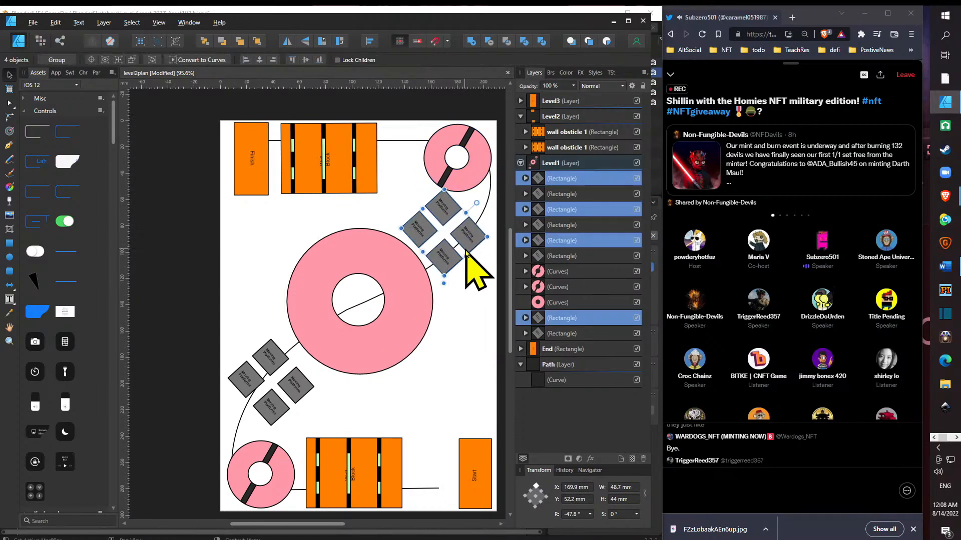
left_click_drag(466, 253, 471, 231)
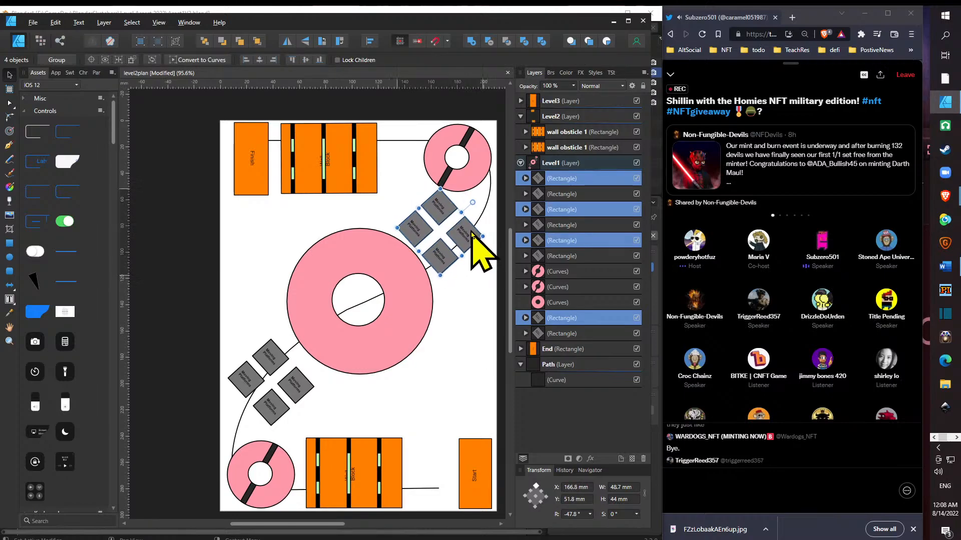
- Move the four lower-left moving platforms up and right toward the large ring, to about X 45.1, Y 159 mm
left_click(292, 383)
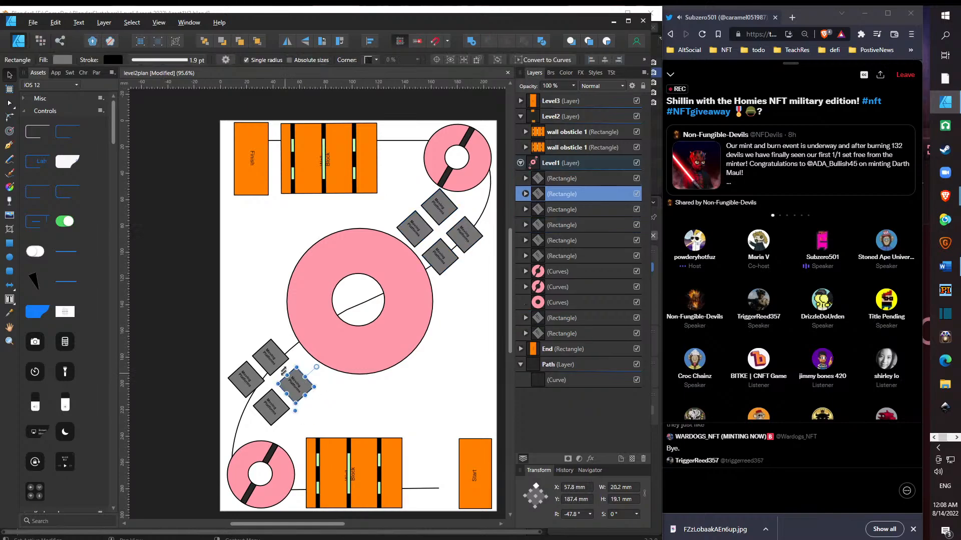
left_click(270, 364, "shift")
left_click(246, 381, "shift")
left_click(269, 408, "shift")
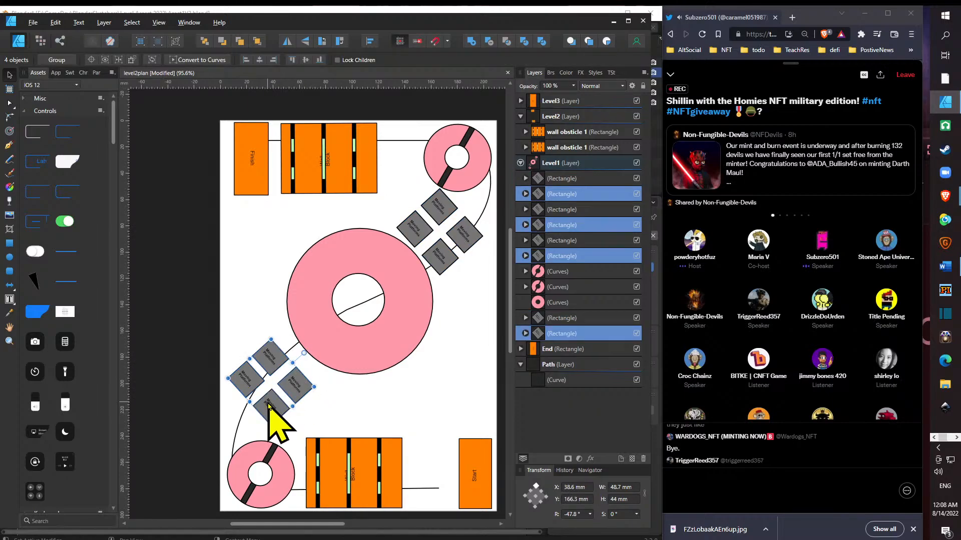
left_click_drag(293, 393, 301, 383)
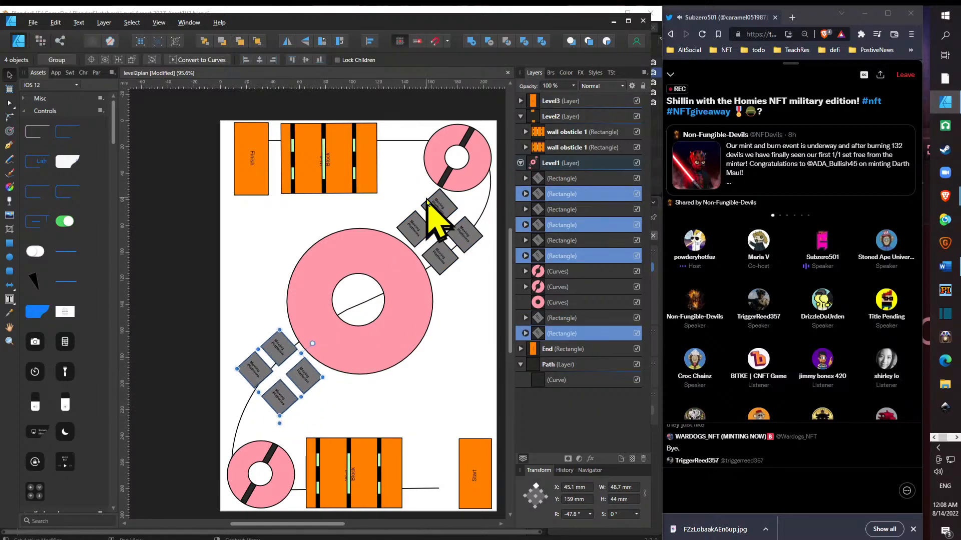
- Nudge the upper-right barred ring to about X 154.5, Y 2.1 mm and shift the four lower-left platforms down the path away from the large ring
left_click(469, 179)
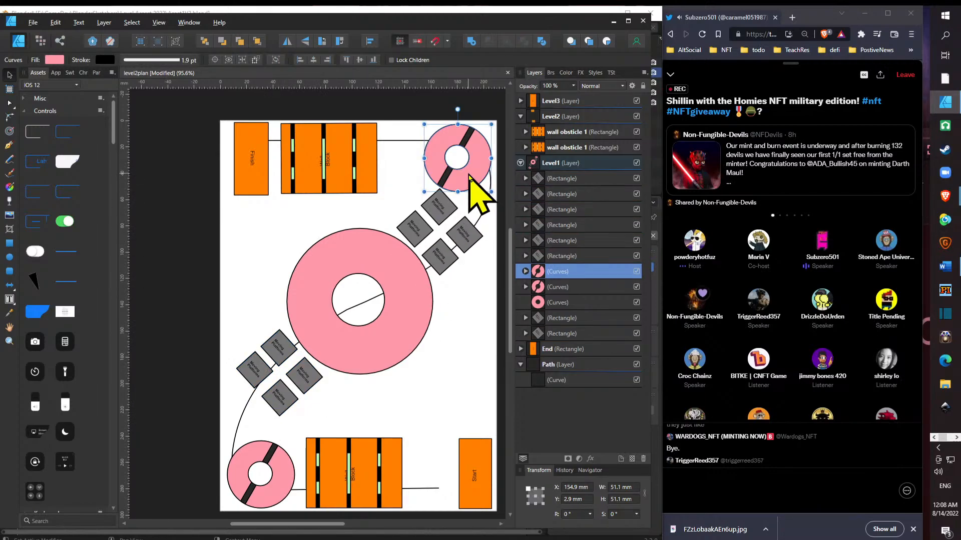
mouse_move(470, 179)
left_mouse_down()
mouse_move(477, 180)
mouse_move(468, 177)
left_mouse_up()
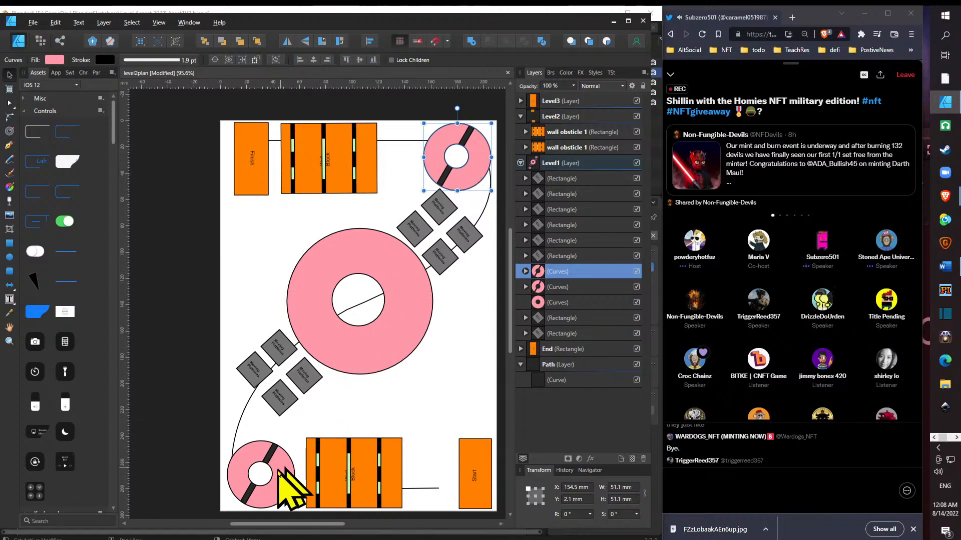
left_click(302, 384)
left_click(284, 399, "shift")
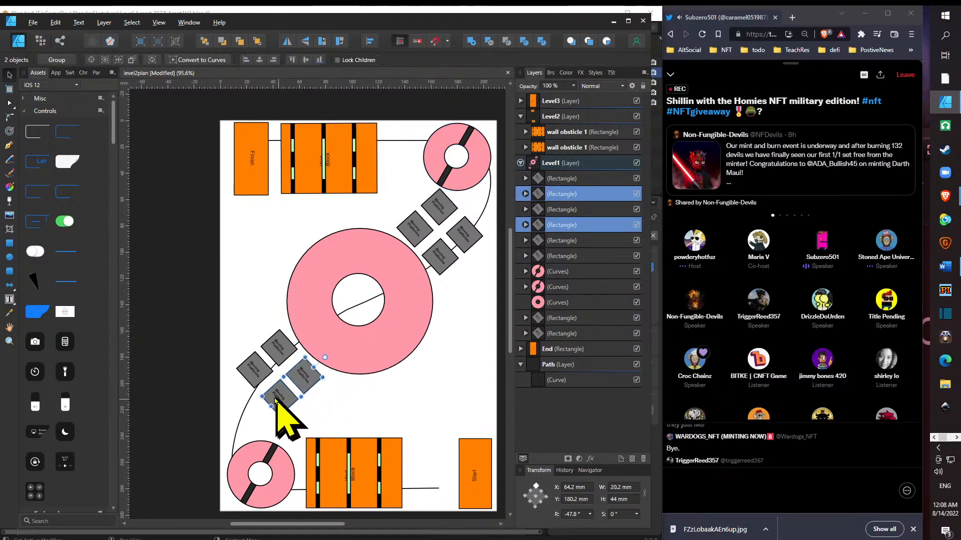
left_click(258, 381, "shift")
left_click(275, 352, "shift")
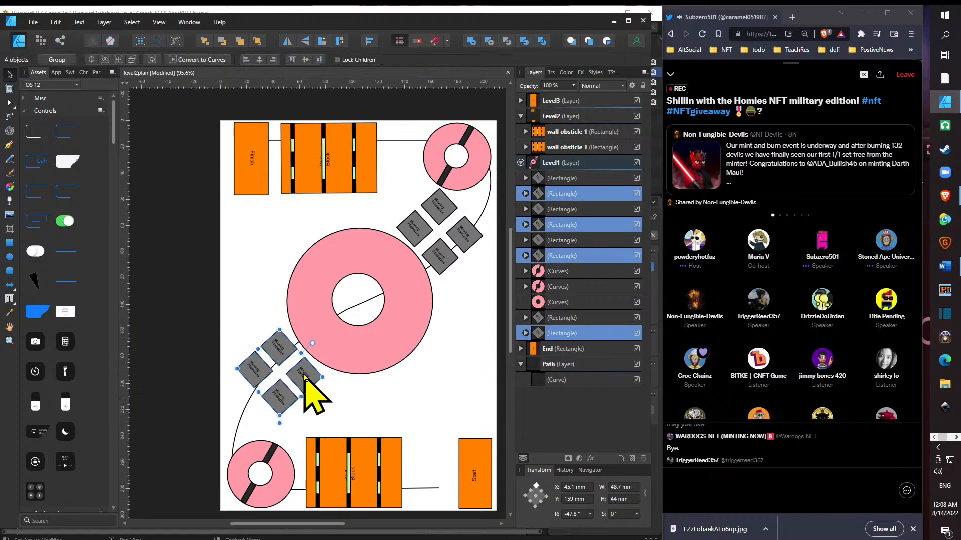
left_click_drag(307, 378, 296, 393)
- Move the large ring down to about X 50, Y 97.3 mm and the four upper-right platforms down to about X 169.1, Y 68.2 mm
left_click(347, 351)
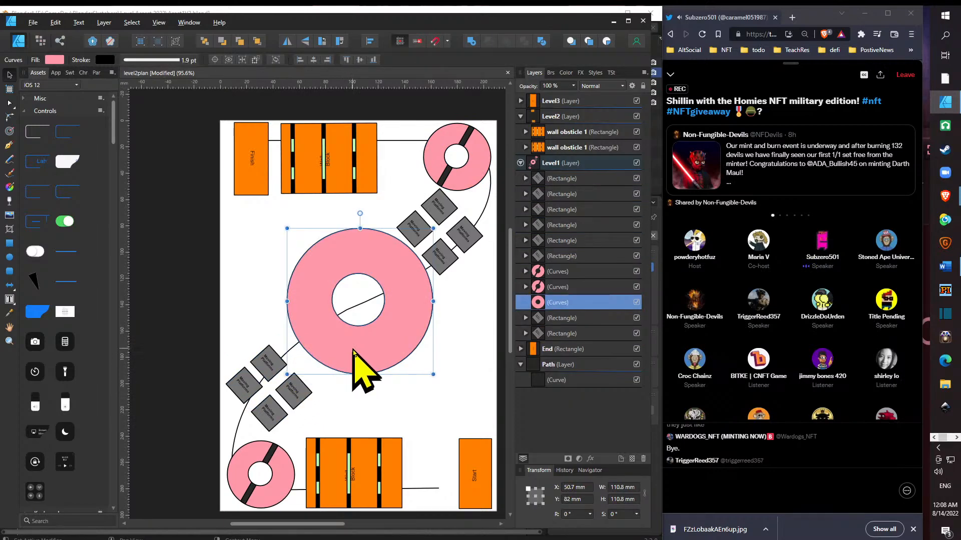
left_click_drag(354, 358, 356, 377)
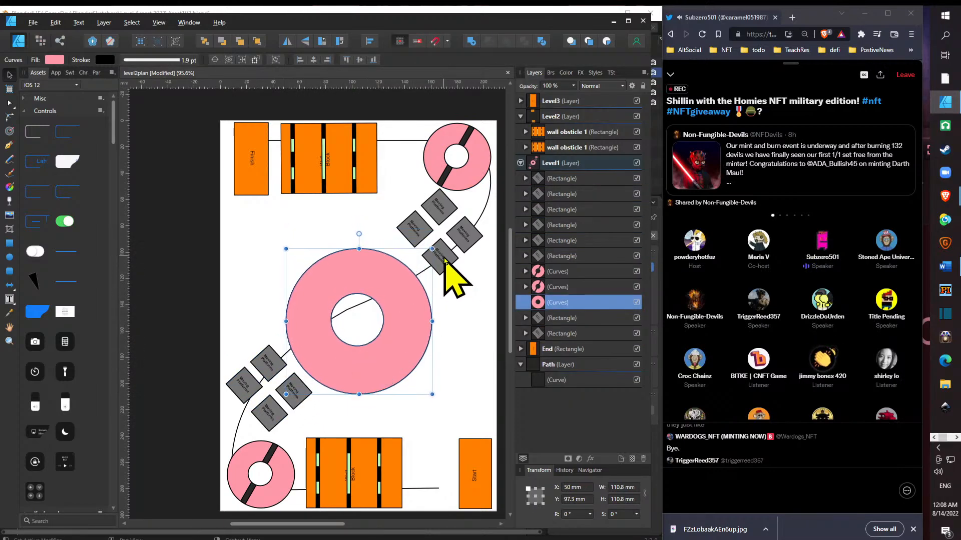
left_click(466, 243)
left_click(442, 215, "shift")
left_click(419, 240, "shift")
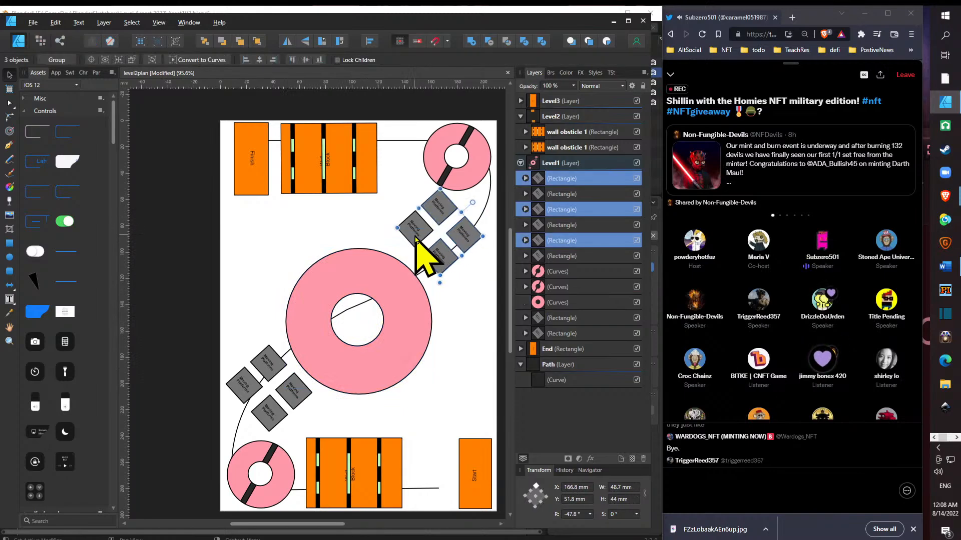
left_click(439, 258, "shift")
left_click_drag(440, 258, 446, 281)
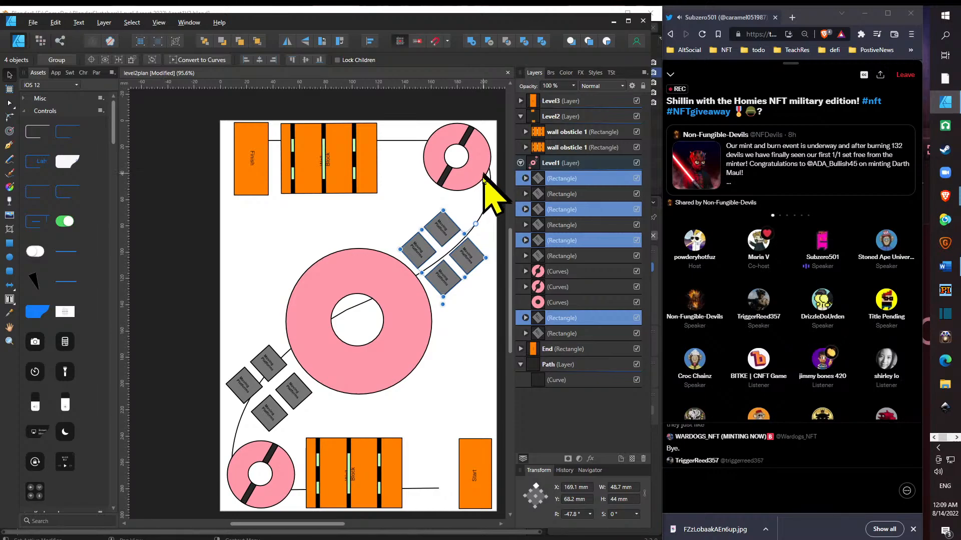
left_click(353, 314)
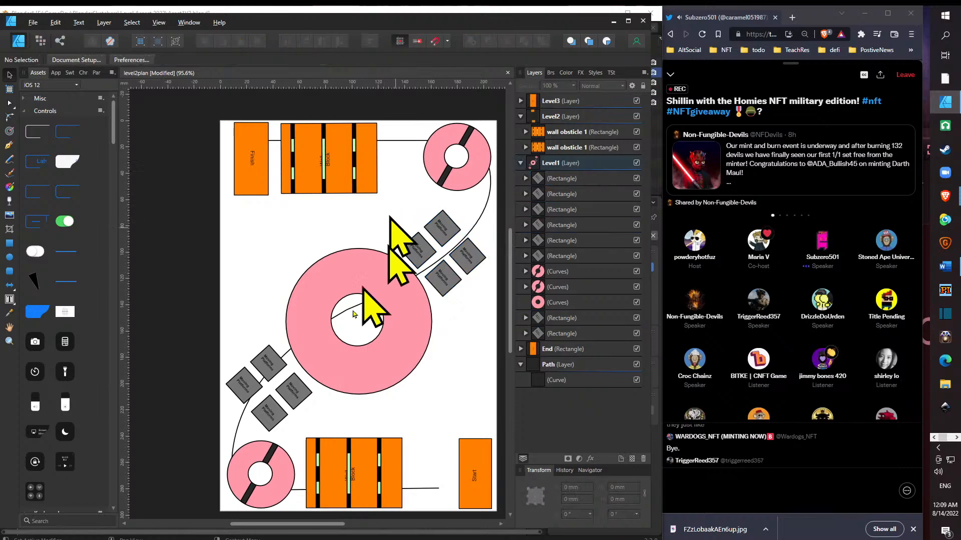
- Delete the lowest platform of the lower-left group, then straighten the leftmost one and place it on the path just above the small ring
left_click(273, 422)
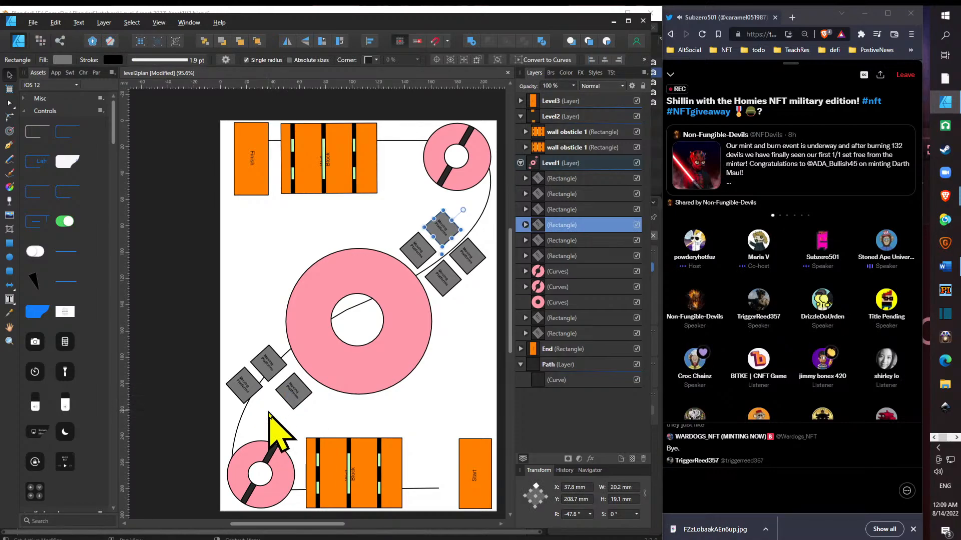
key("ctrl+z")
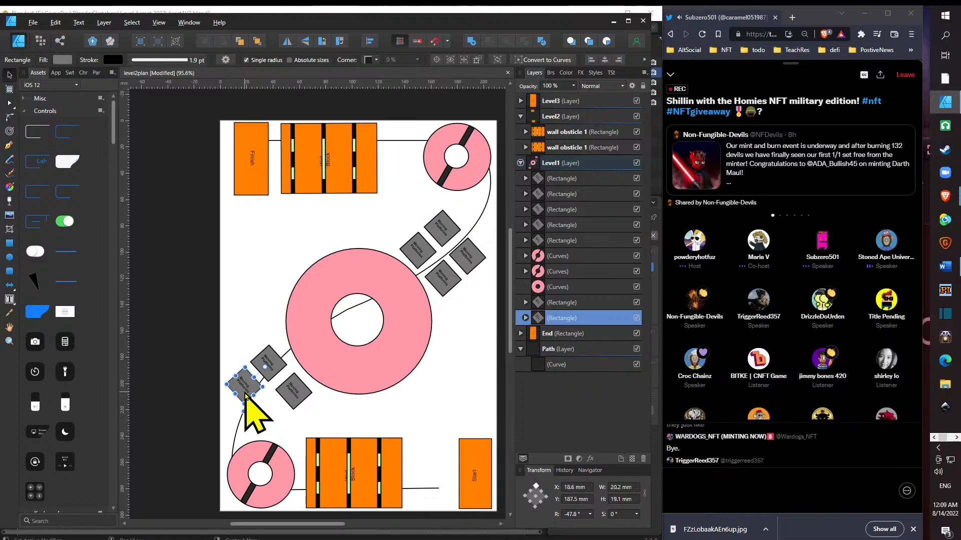
left_click_drag(265, 369, 246, 423)
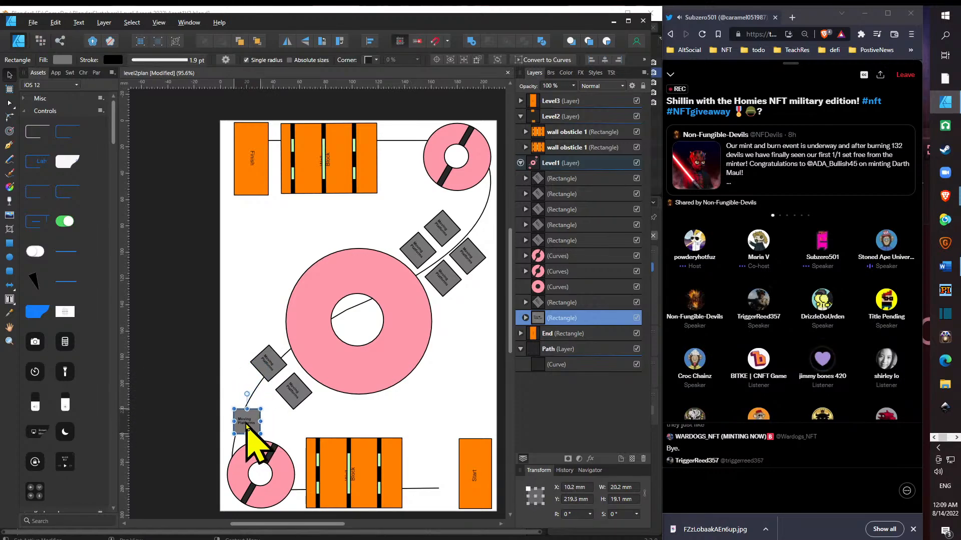
- Straighten the other two lower-left platforms, placing one right of the path and the other left of it at about X 26.8, Y 162.2 mm
left_click(300, 394)
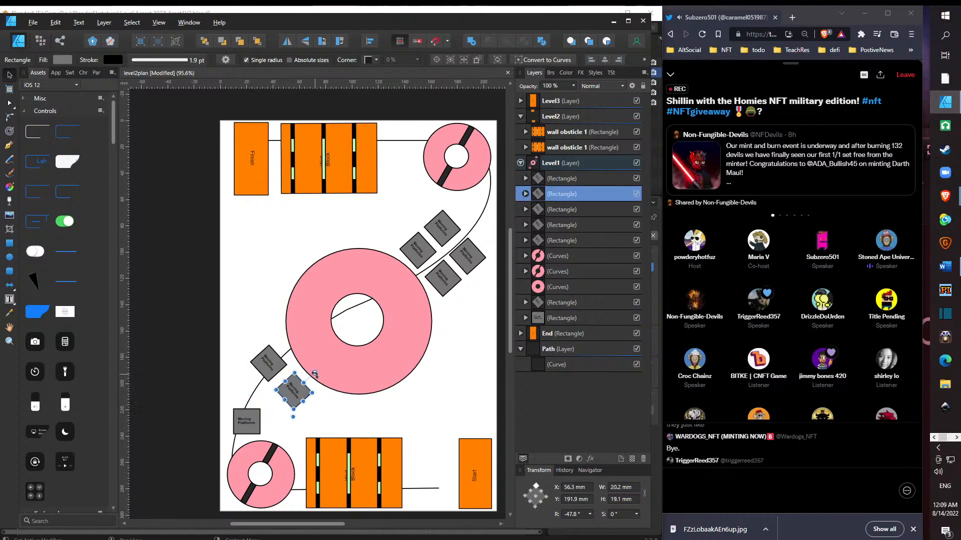
left_click_drag(314, 374, 303, 348)
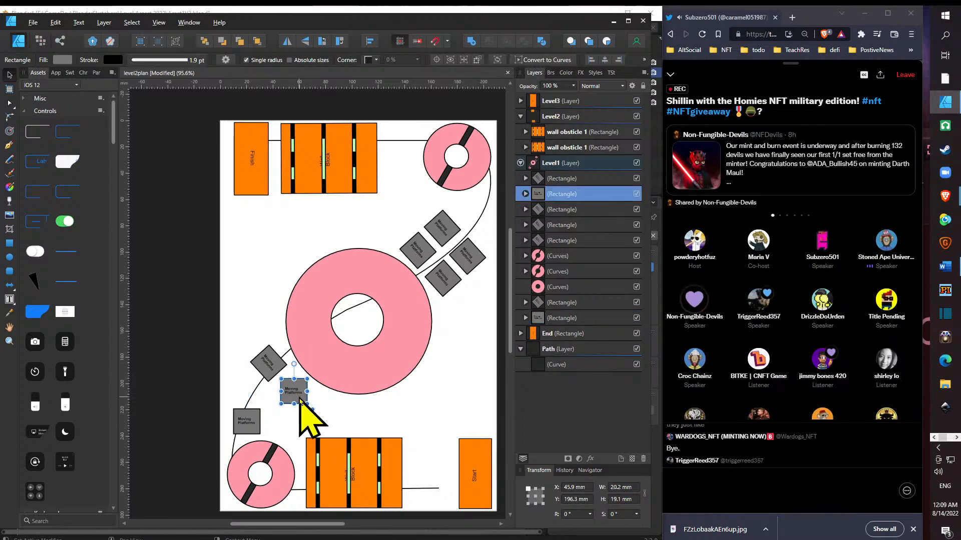
mouse_move(300, 398)
left_mouse_down()
mouse_move(282, 403)
mouse_move(296, 402)
left_mouse_up()
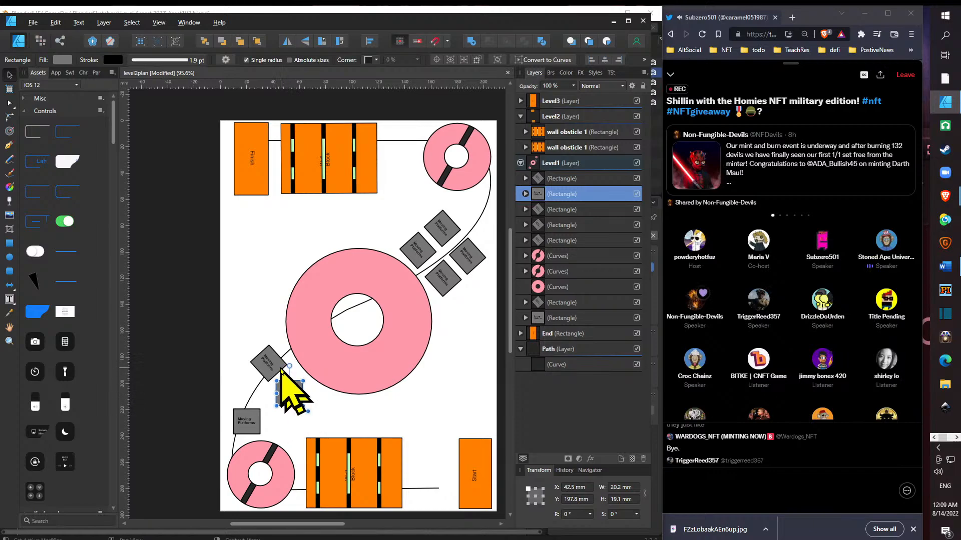
left_click(279, 369)
mouse_move(288, 346)
left_mouse_down()
mouse_move(278, 331)
mouse_move(279, 350)
mouse_move(270, 349)
mouse_move(279, 345)
left_mouse_up()
- Stagger the three lower-left platforms along the path at about X 27.1, Y 164.1 mm, X 38.4, Y 195.1 mm and X 14.7, Y 220 mm
left_click_drag(289, 385, 288, 376)
left_click_drag(257, 417, 274, 415)
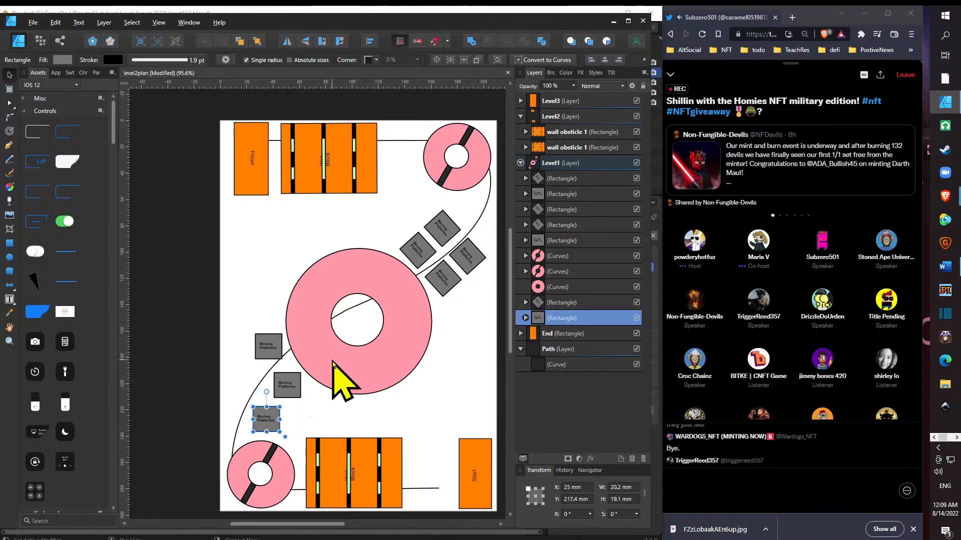
left_click(279, 353)
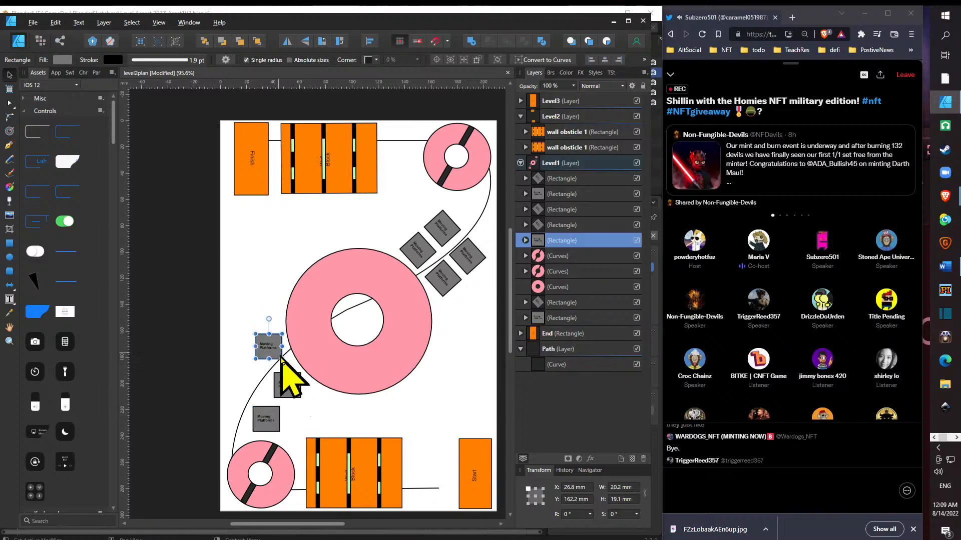
left_click_drag(281, 359, 282, 366)
key("ctrl+z")
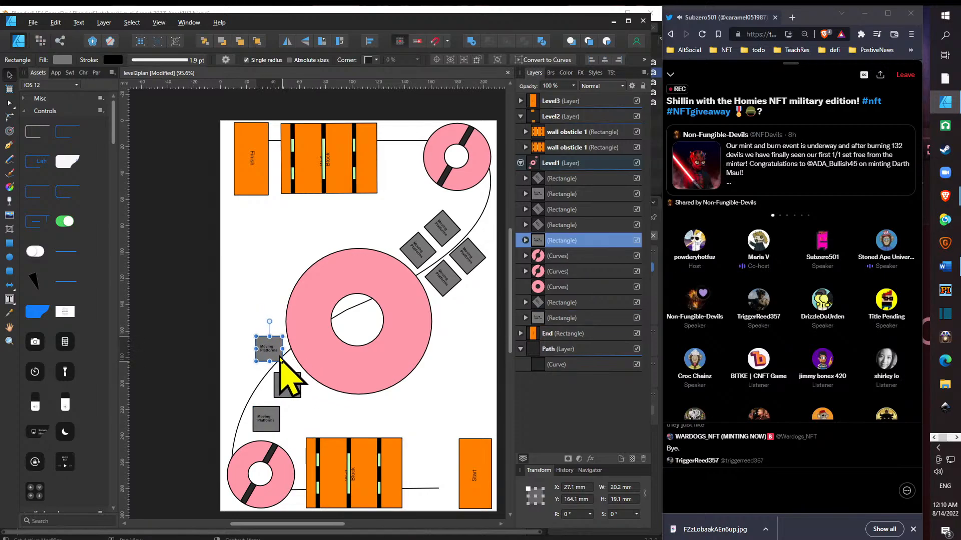
left_click(286, 392)
mouse_move(289, 392)
left_mouse_down()
mouse_move(260, 424)
mouse_move(291, 404)
left_mouse_up()
left_click(288, 395)
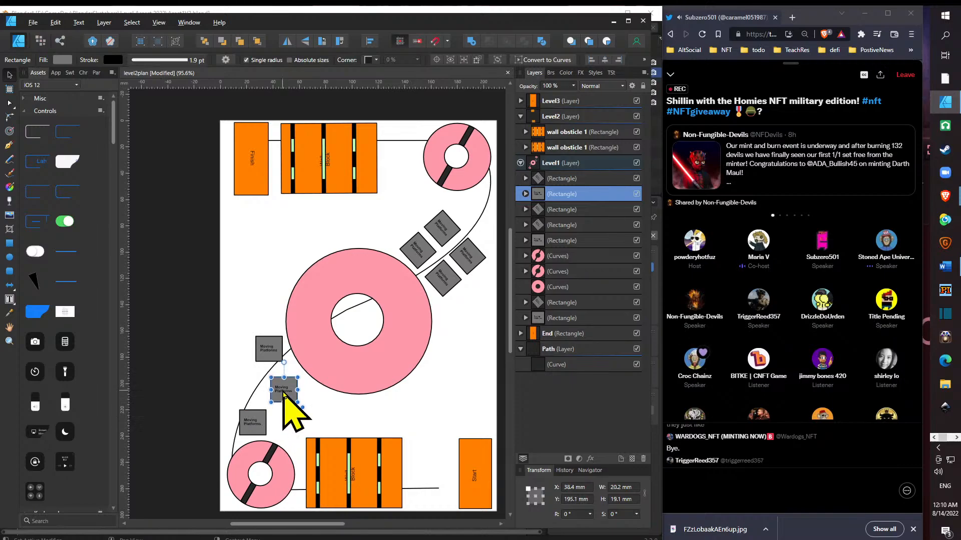
- Straighten the two upper-right platforms left of the path and place them at about X 185, Y 57.3 mm and X 163.1, Y 80.1 mm
left_click(449, 232)
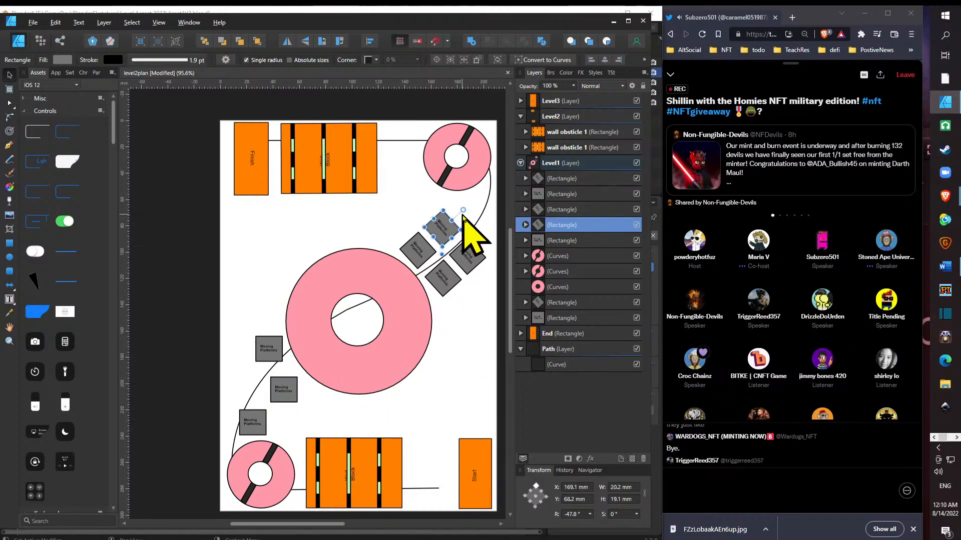
left_click_drag(463, 210, 485, 204)
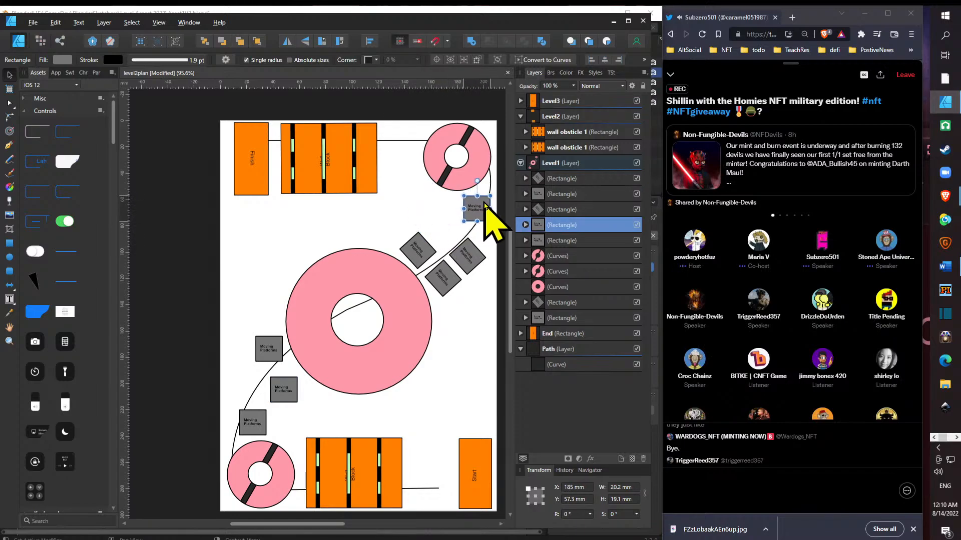
left_click(426, 252)
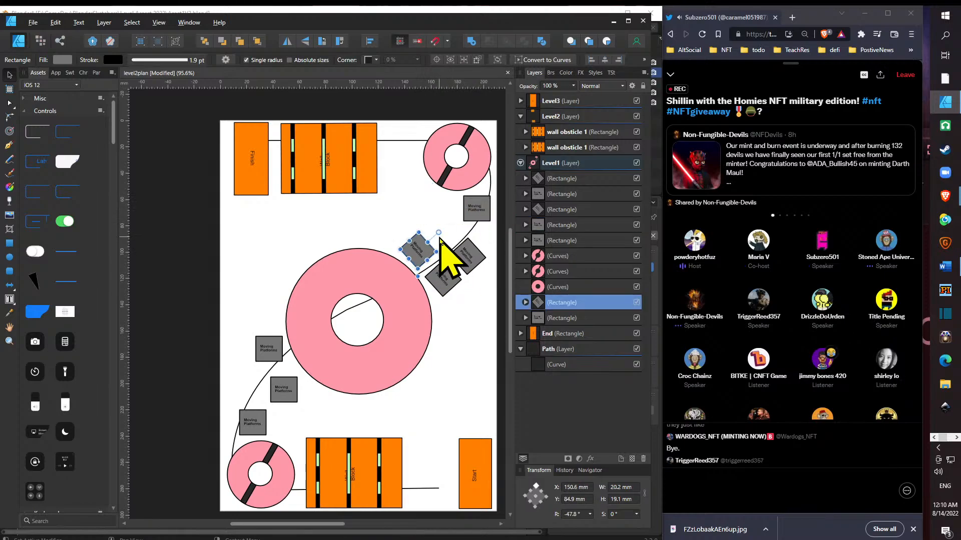
mouse_move(439, 234)
left_mouse_down()
mouse_move(419, 223)
mouse_move(425, 248)
mouse_move(447, 229)
mouse_move(454, 238)
left_mouse_up()
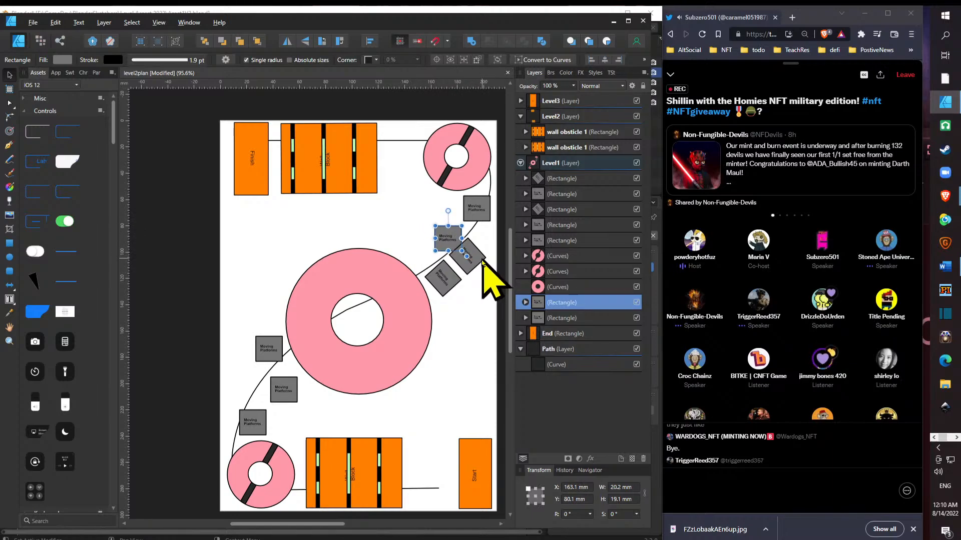
- Delete the outer tilted upper-right platform, then straighten the remaining tilted one and place it right of the path beside the large ring
left_click(474, 262)
left_click(444, 281)
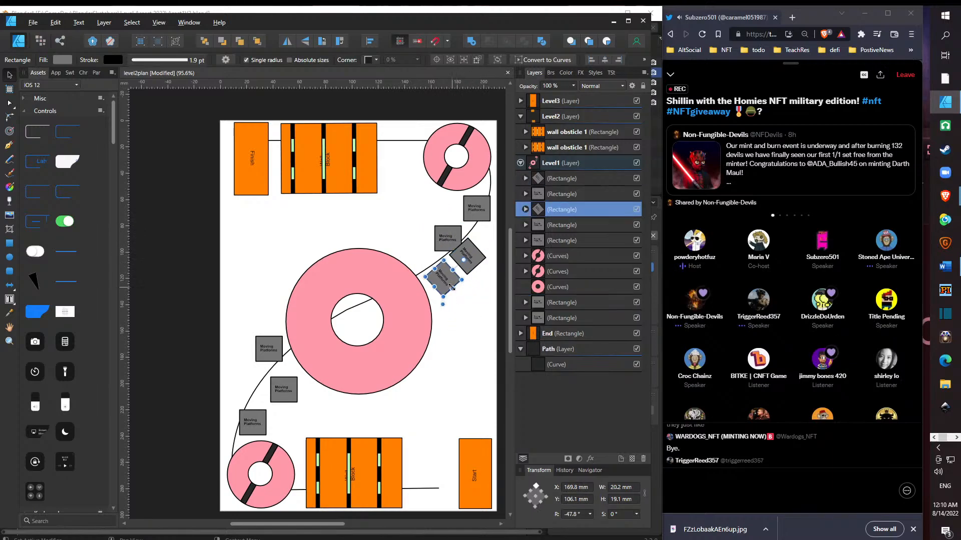
mouse_move(452, 288)
left_mouse_down()
mouse_move(472, 266)
mouse_move(476, 300)
mouse_move(460, 296)
left_mouse_up()
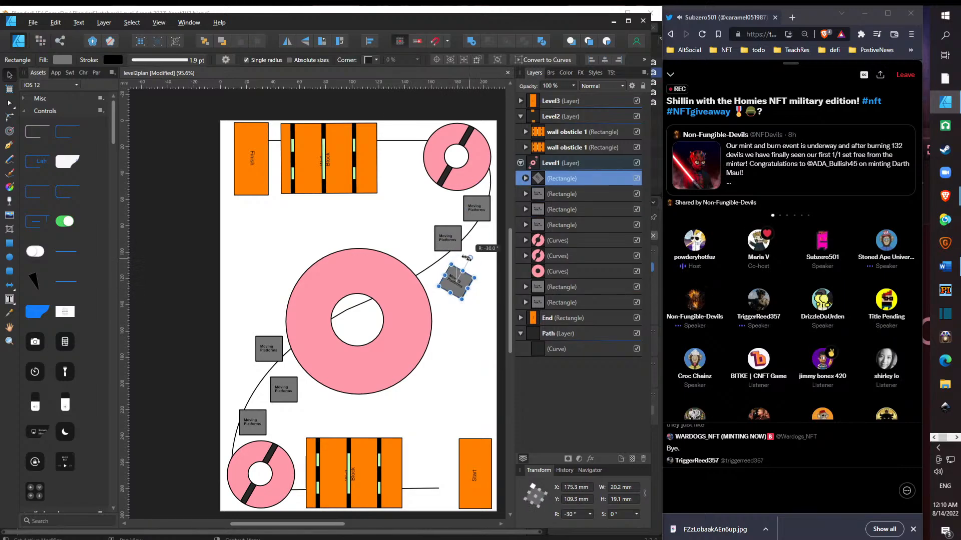
left_click_drag(474, 263, 456, 256)
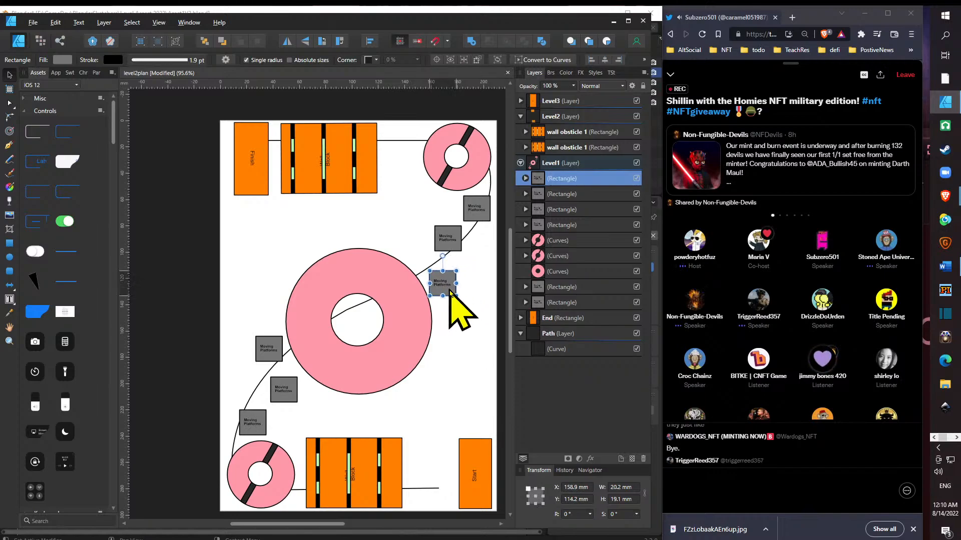
- Stagger the upper-right platforms at about X 169.8, Y 57.7 mm, X 149.4, Y 82.4 mm and X 160.1, Y 106.9 mm
left_click_drag(454, 247, 436, 250)
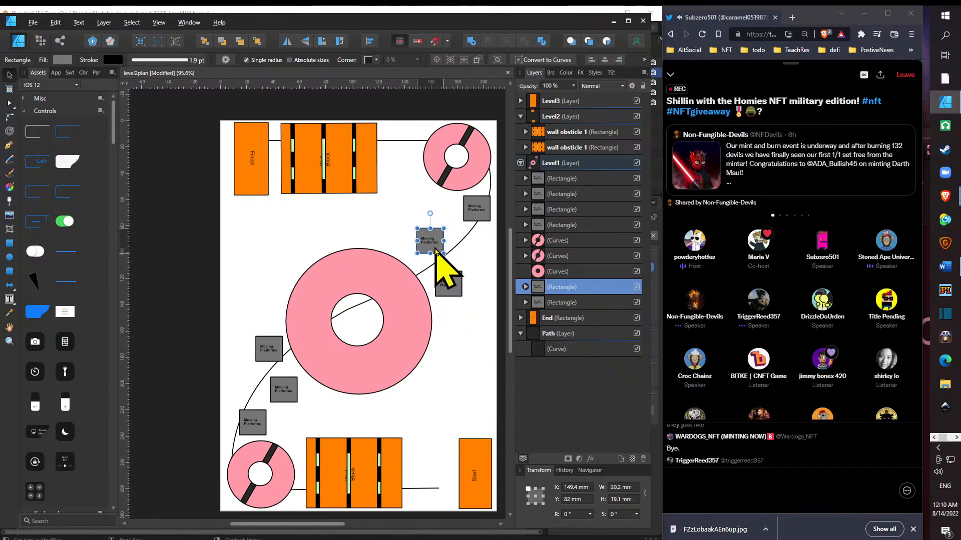
left_click(484, 219)
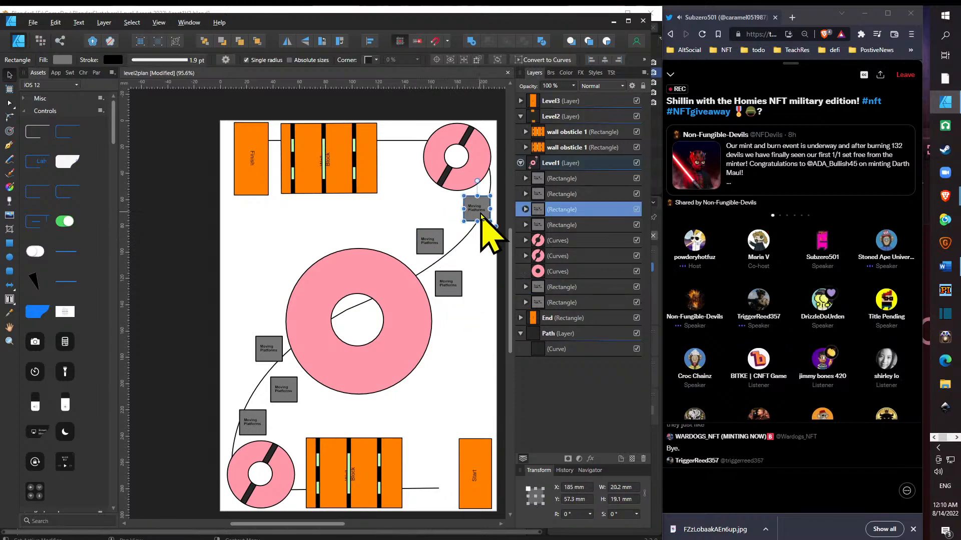
left_click_drag(484, 219, 464, 218)
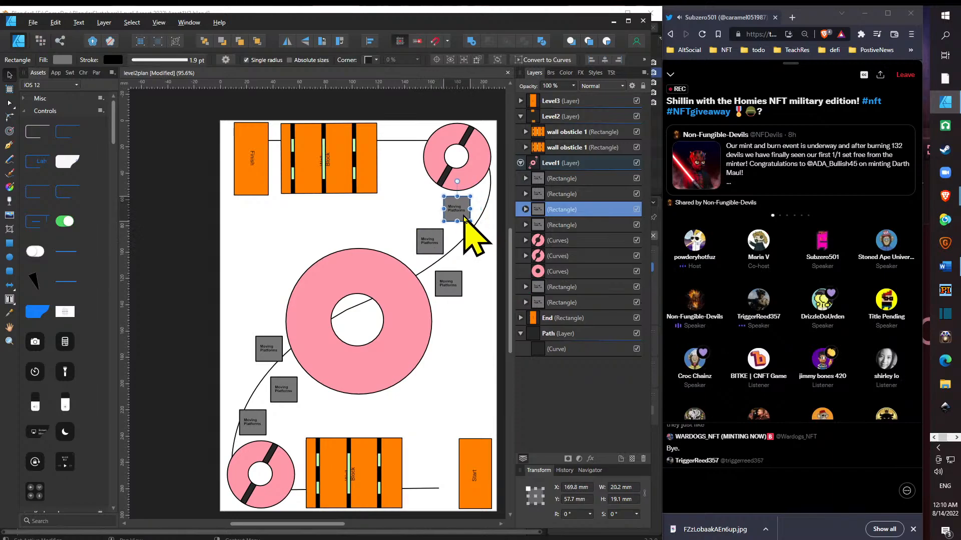
left_click_drag(452, 278, 447, 267)
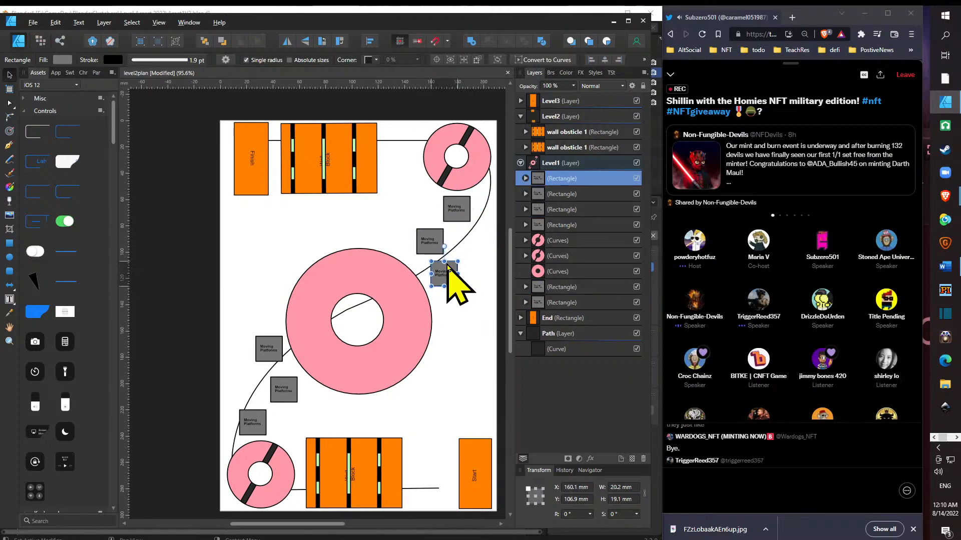
left_click(439, 241)
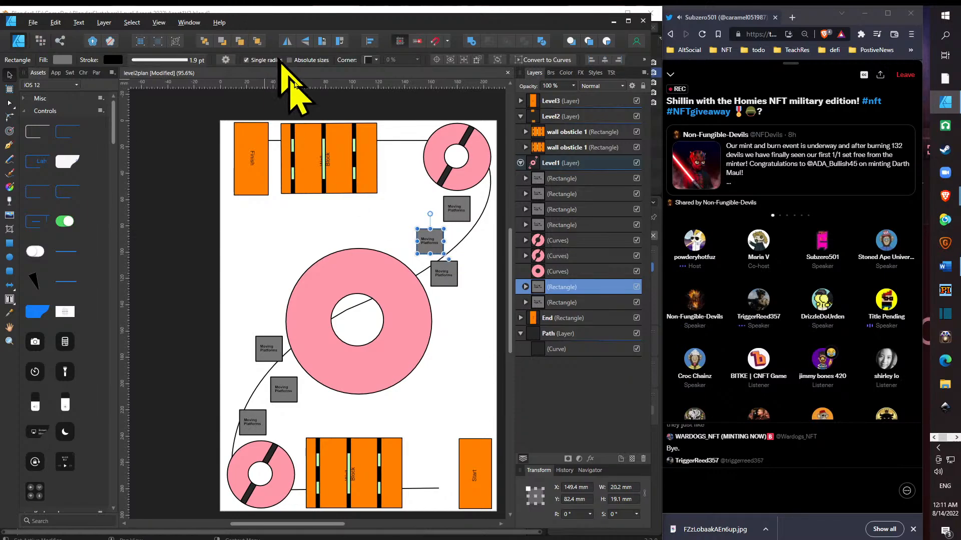
- Shift the upper two lower-left platforms to about X 31.7, Y 170.9 mm and X 39.9, Y 197.7 mm
left_click_drag(288, 387, 284, 387)
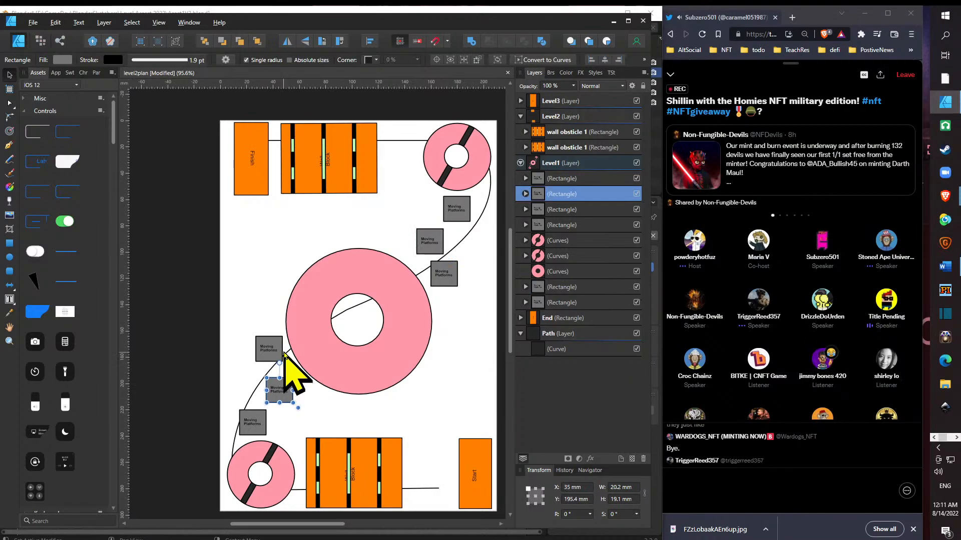
left_click_drag(282, 350, 288, 358)
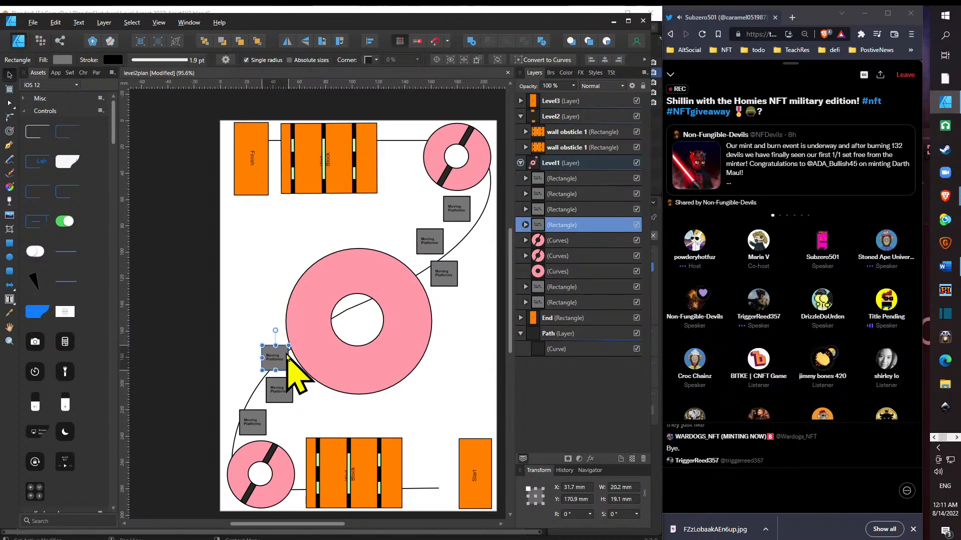
left_click_drag(291, 392, 299, 395)
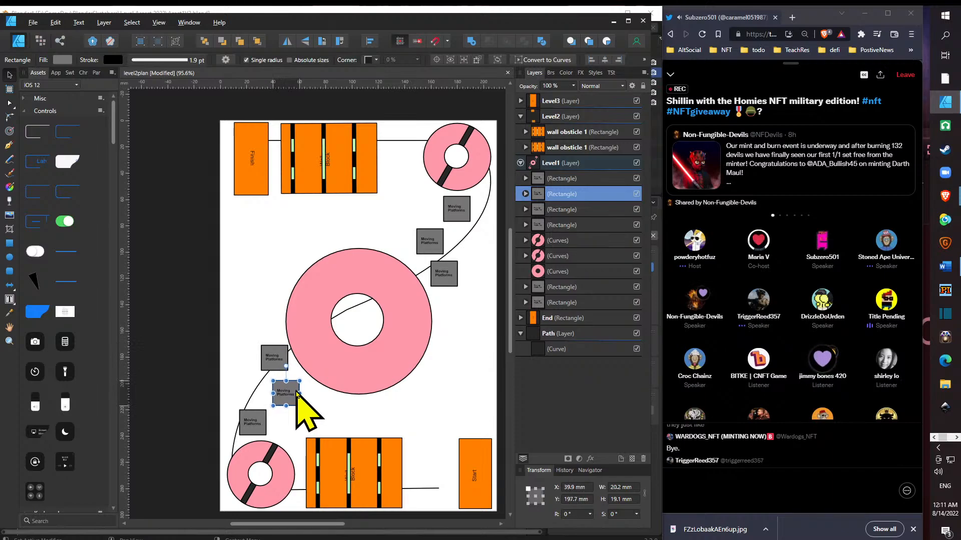
- Move the three upper-right platforms up and left together, with the middle one at about X 139, Y 78.1 mm
left_click_drag(427, 246, 413, 240)
left_click_drag(454, 278, 447, 271)
left_click_drag(465, 220, 429, 245)
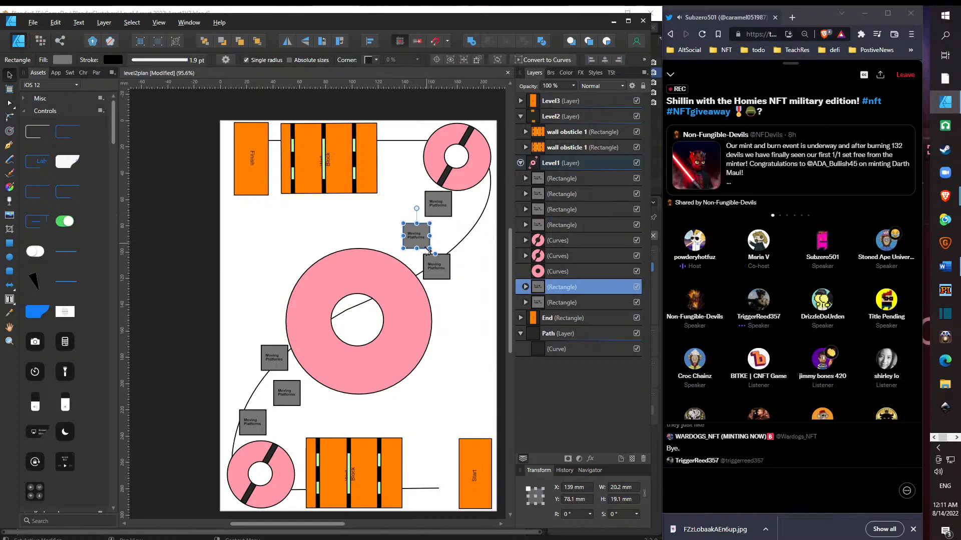
- Reposition the upper two lower-left platforms on opposite sides of the path at about X 27.1, Y 166.4 mm and X 33.8, Y 196.6 mm
left_click_drag(288, 404, 279, 403)
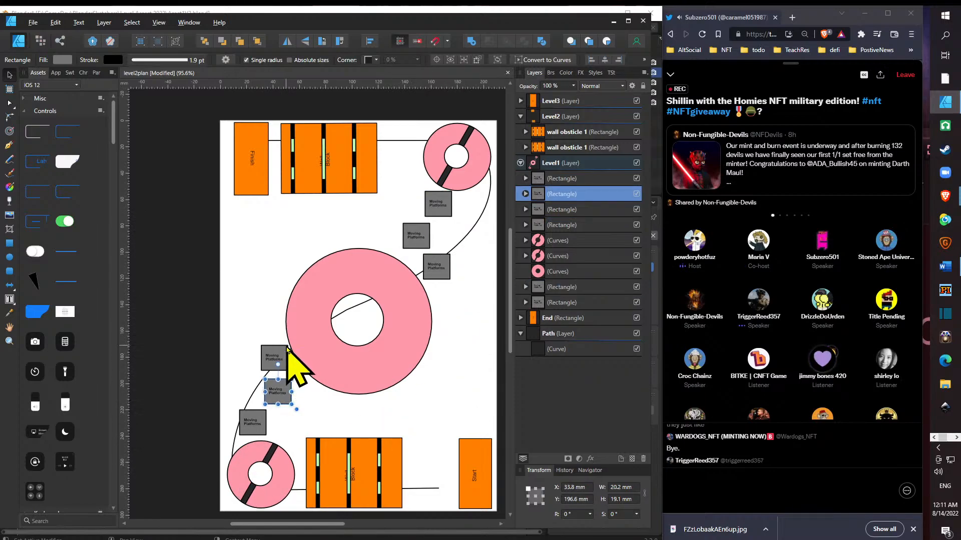
left_click_drag(283, 361, 281, 344)
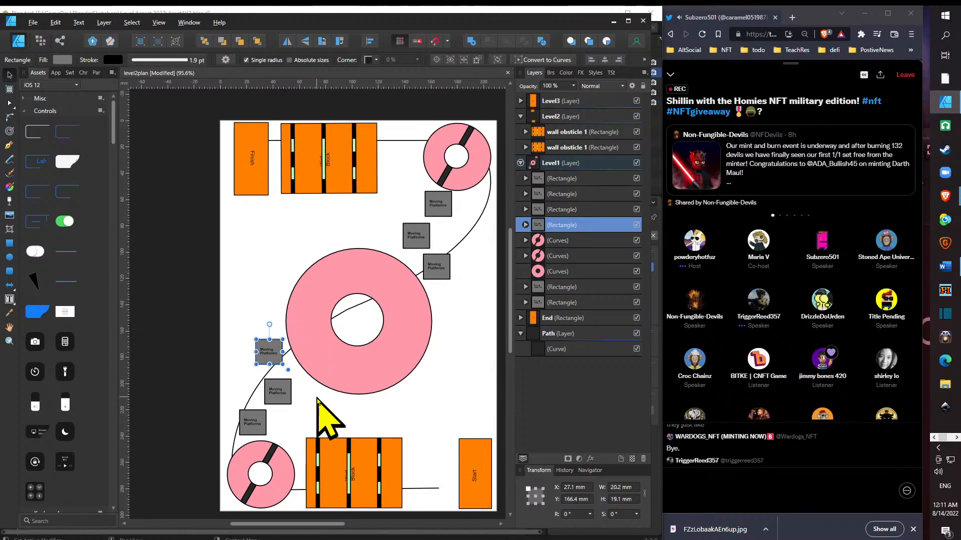
left_click(255, 423)
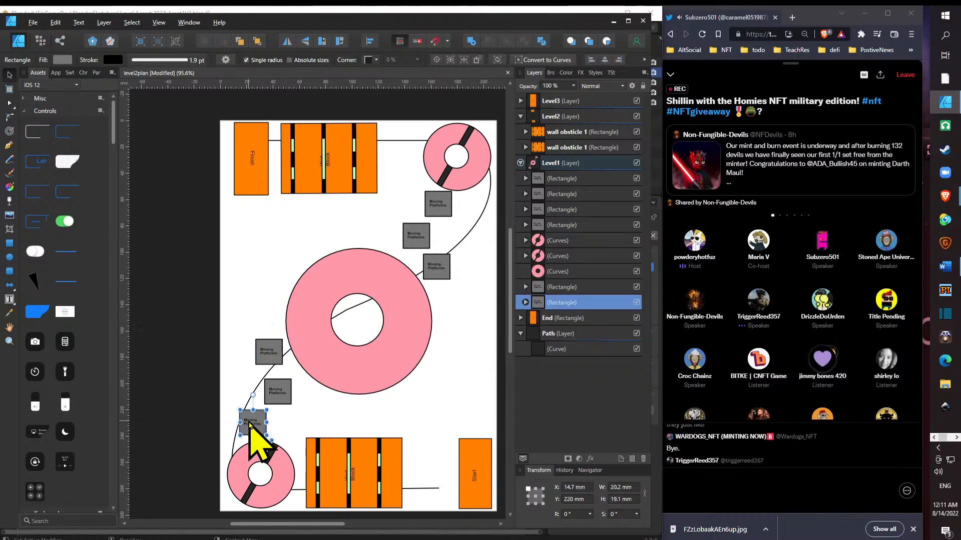
mouse_move(253, 396)
left_mouse_down()
mouse_move(264, 397)
mouse_move(254, 395)
left_mouse_up()
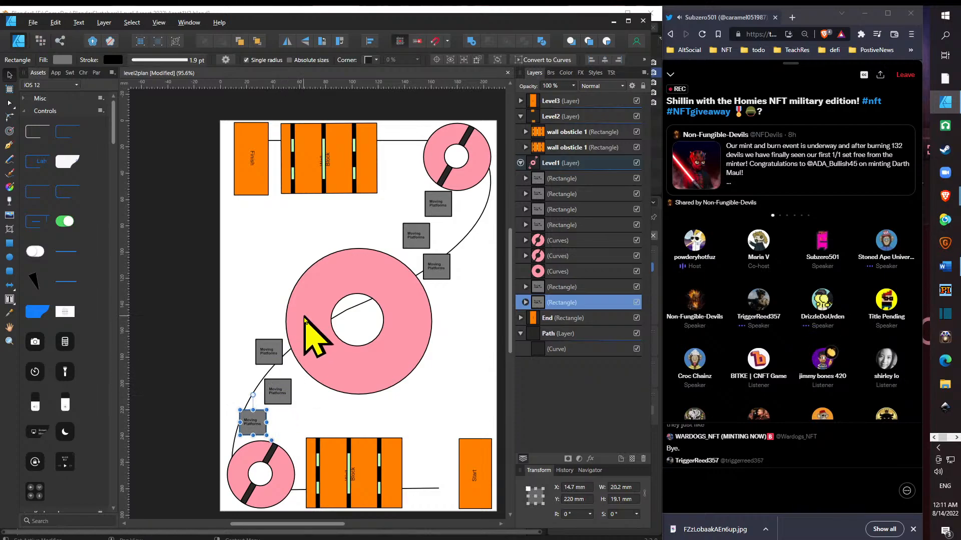
- Tilt the upper lower-left platform to about -48.7° and the middle one to about -23.4°, placing both along the path
left_click(273, 352)
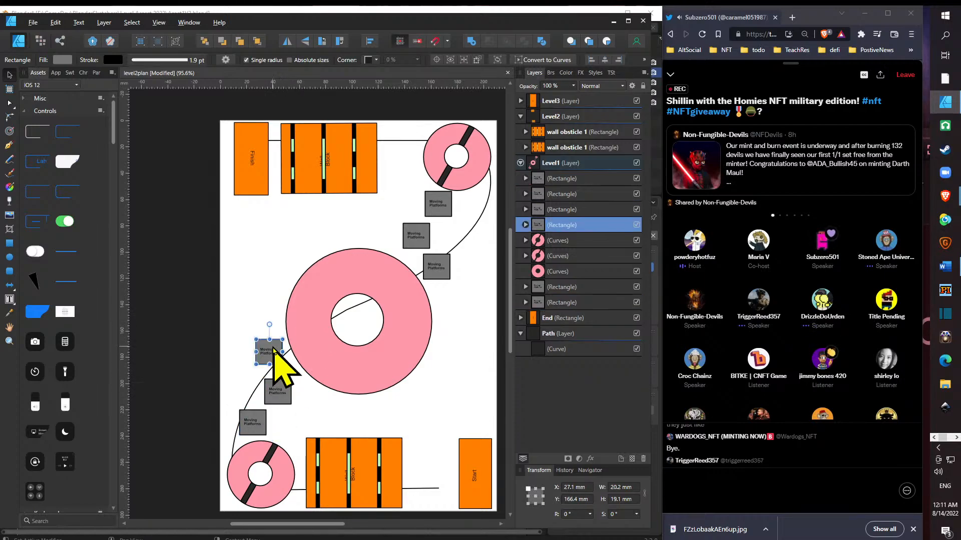
left_click_drag(270, 325, 291, 340)
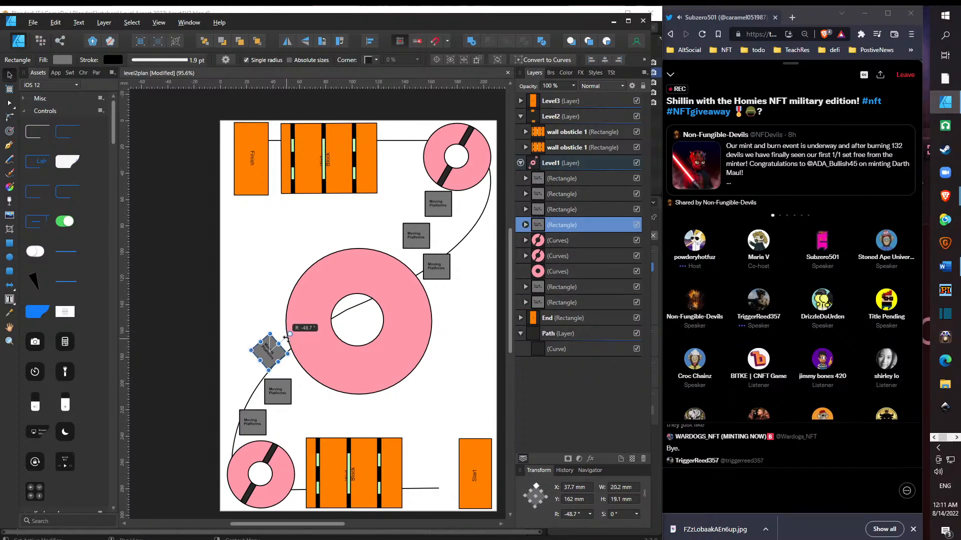
left_click_drag(286, 339, 276, 371)
left_click(276, 395)
left_click(253, 423)
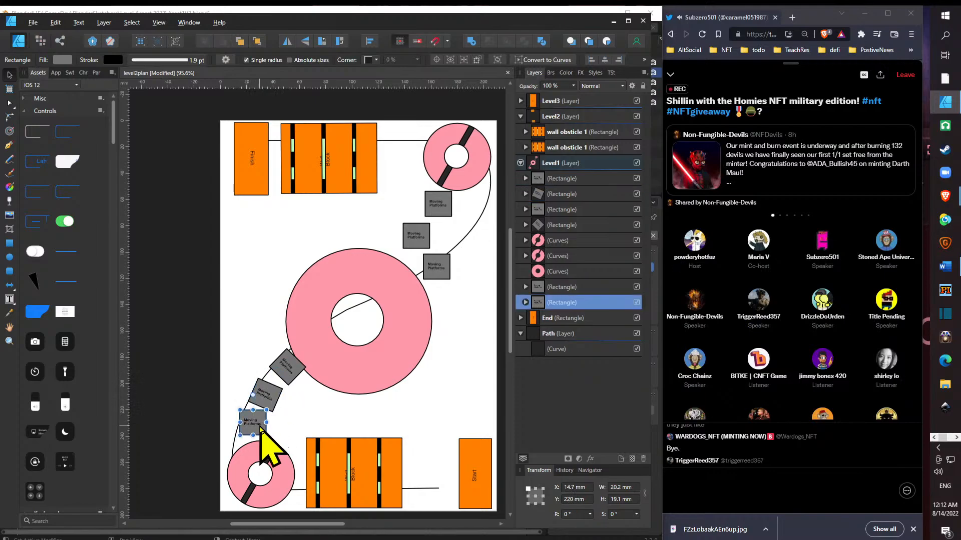
- Adjust the two tilted lower-left platforms to about -52.8° at X 48.9, Y 165.5 mm and -35.5° at X 24.9, Y 186.4 mm
left_click(272, 399)
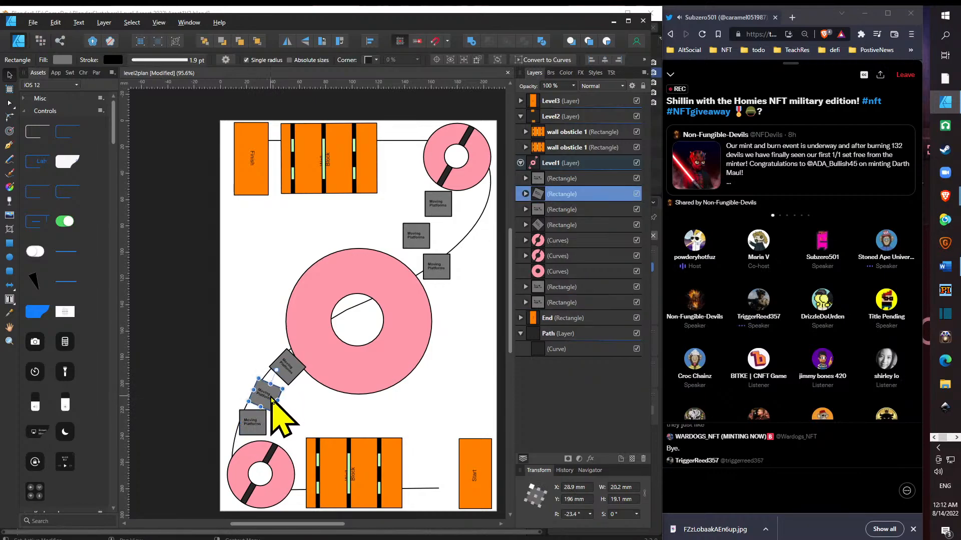
left_click_drag(271, 394, 298, 338)
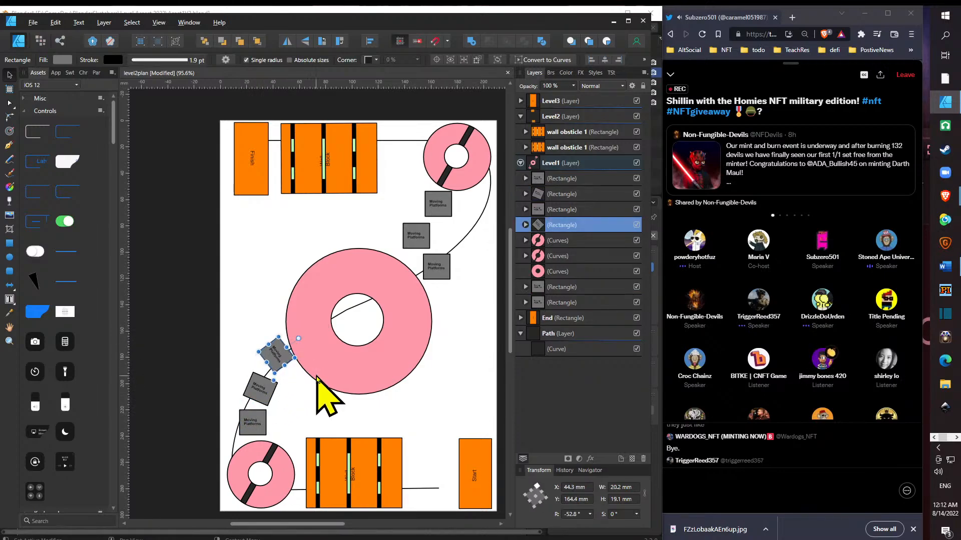
left_click(270, 392)
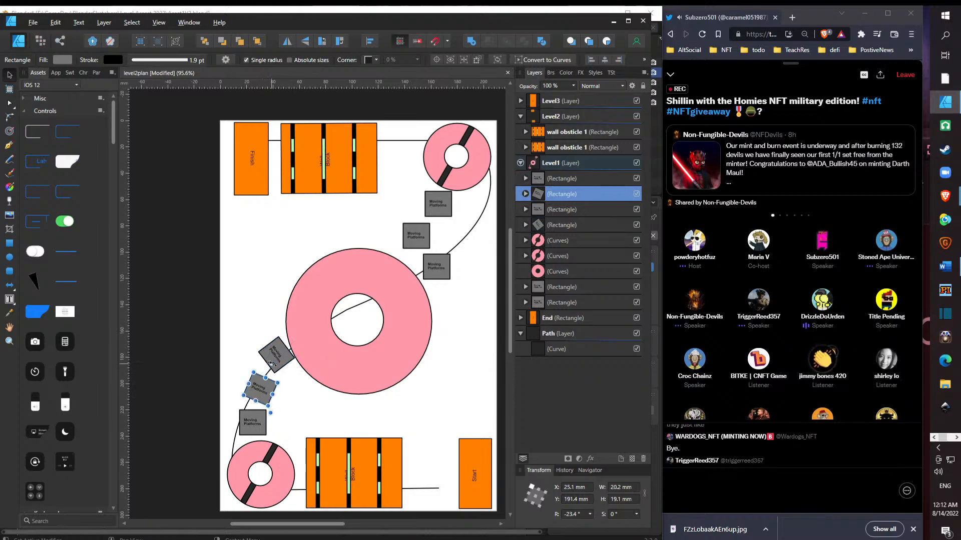
left_click_drag(273, 409, 264, 390)
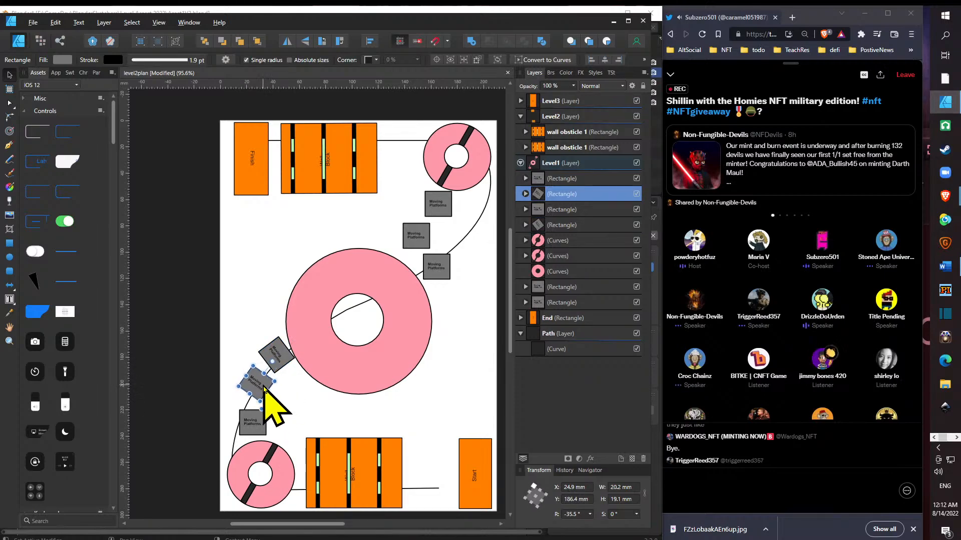
left_click(279, 359)
left_click_drag(284, 358, 289, 360)
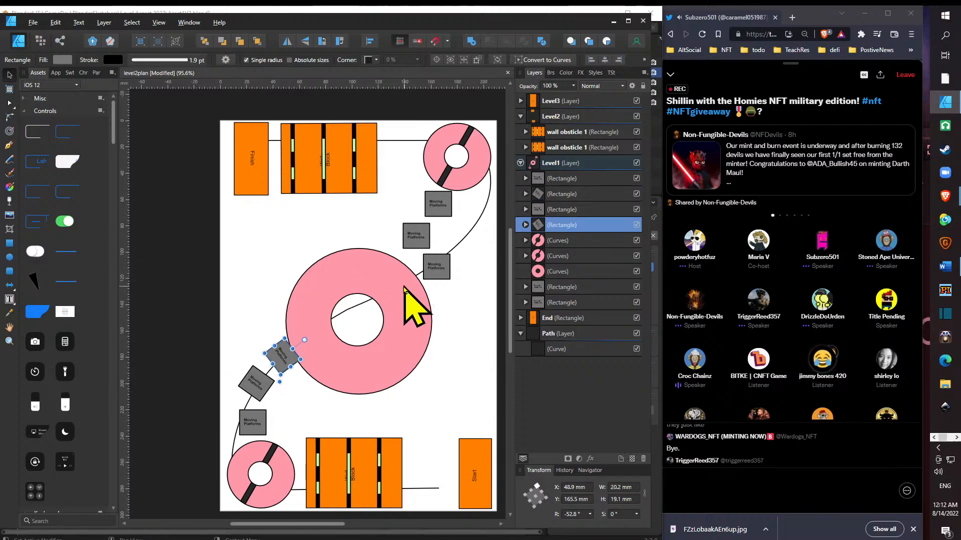
- Shift the lowest lower-left platform slightly left and up, and move the tilted ones to about X 24.1, Y 184.8 mm and X 46.2, Y 163.7 mm
left_click(261, 419)
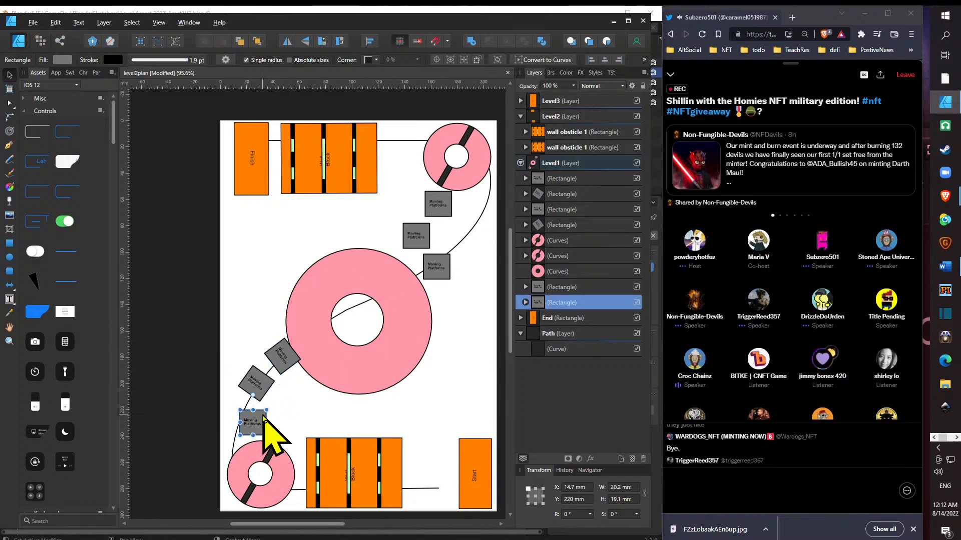
left_click_drag(262, 421, 271, 387)
left_click(283, 369)
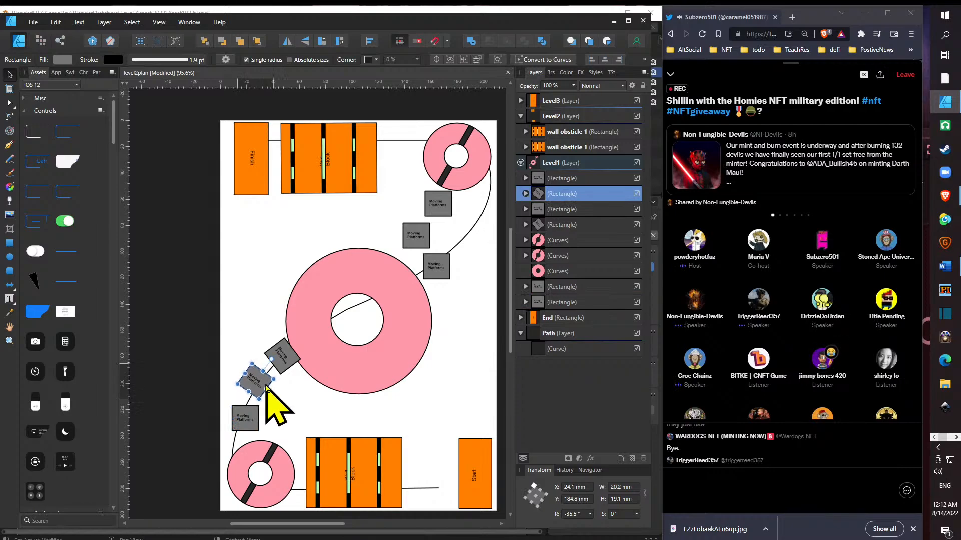
left_click(287, 369)
left_click_drag(287, 367, 289, 364)
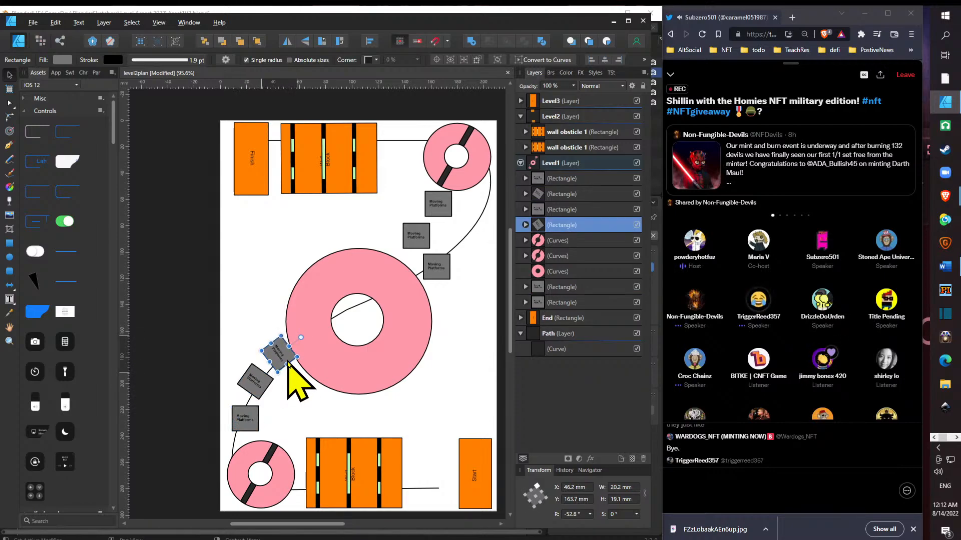
- Tilt the lowest upper-right platform to about -53.1° and the middle one to about -40.2°, and place all three along the path
left_click(442, 278)
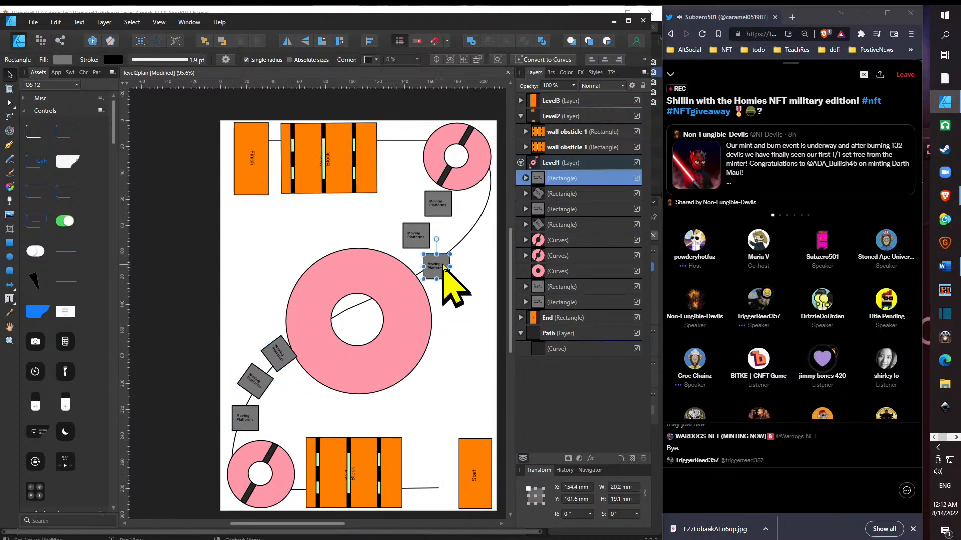
left_click_drag(463, 264, 432, 277)
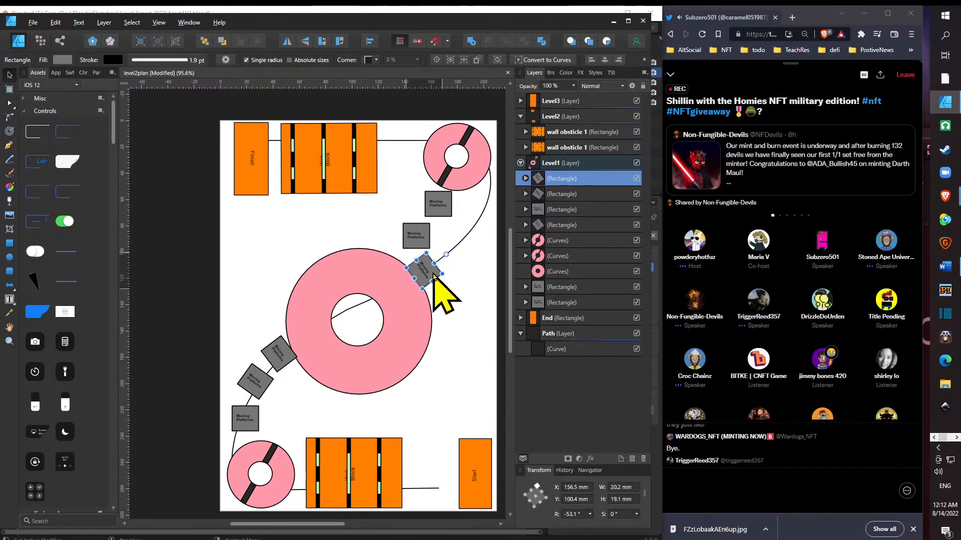
left_click(416, 236)
left_click_drag(416, 208, 469, 248)
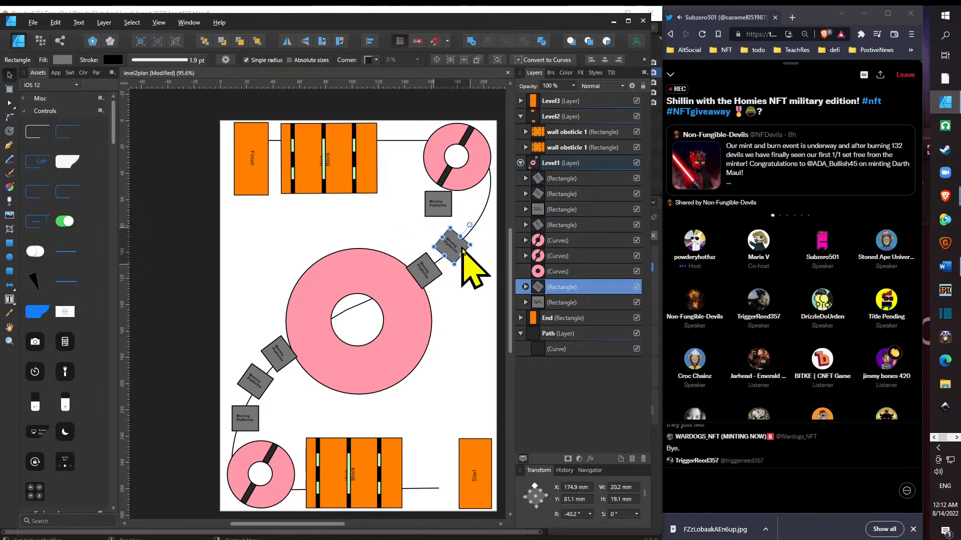
left_click_drag(450, 209, 485, 214)
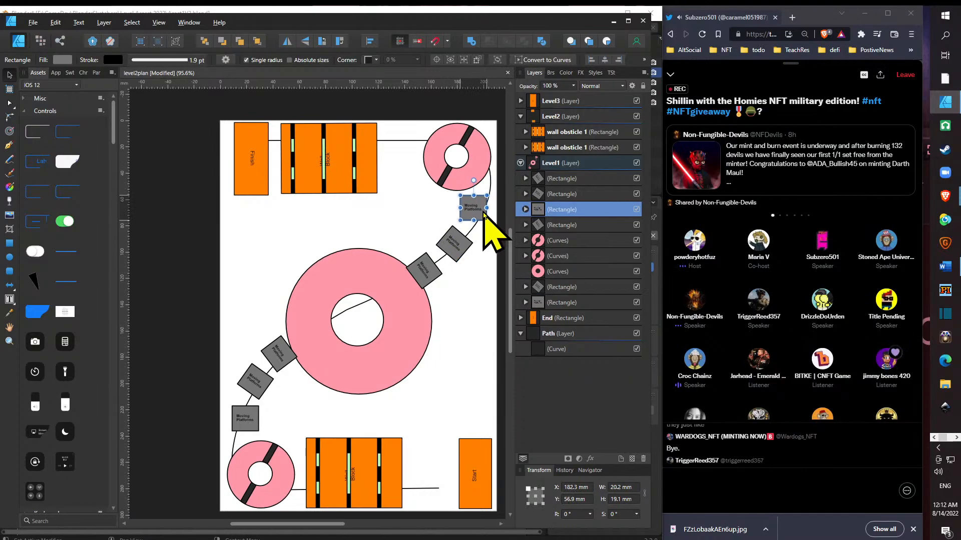
- Nudge the tilted upper-right platforms to about X 165.7, Y 99.3 mm and X 183.7, Y 78.9 mm, and raise the large ring to Y 91.6 mm
left_click(462, 247)
left_click_drag(462, 247, 468, 247)
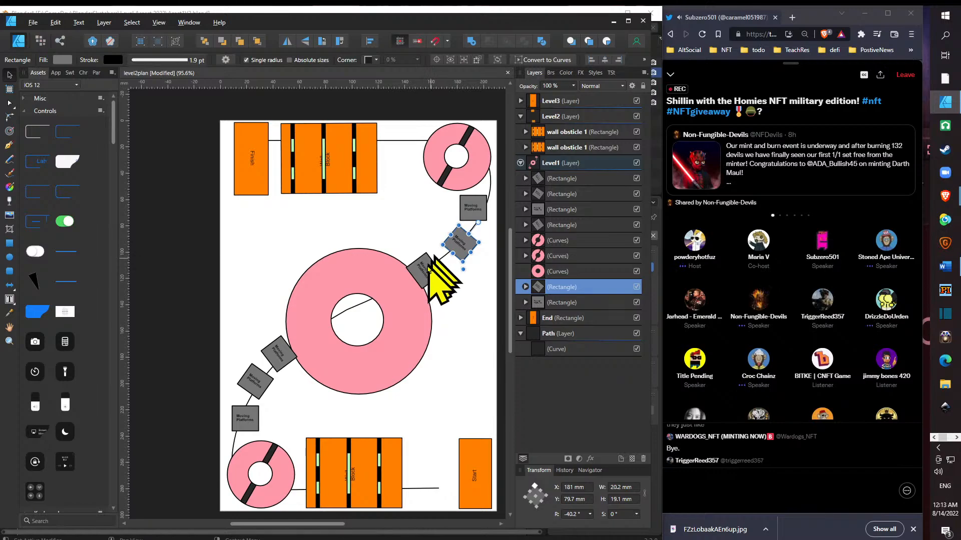
left_click_drag(432, 276, 443, 274)
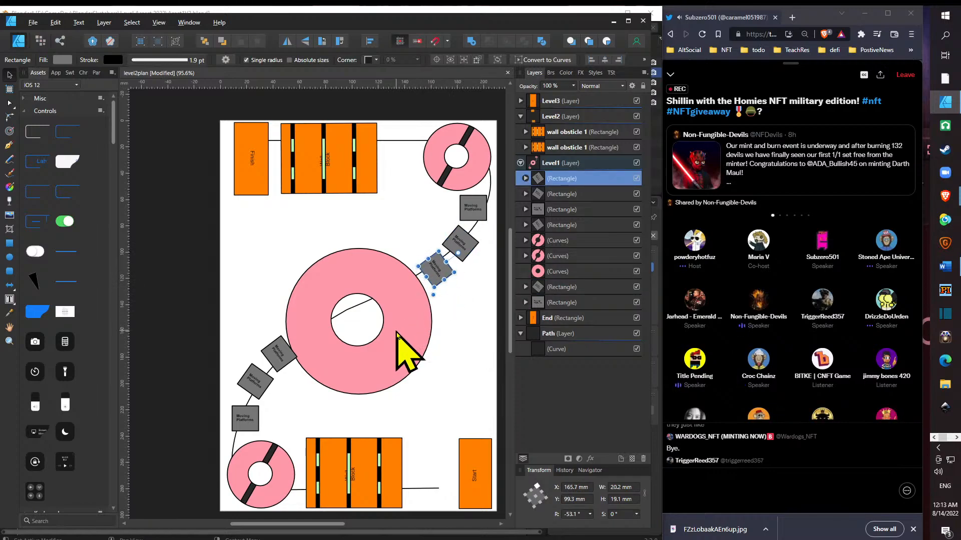
left_click_drag(396, 331, 399, 327)
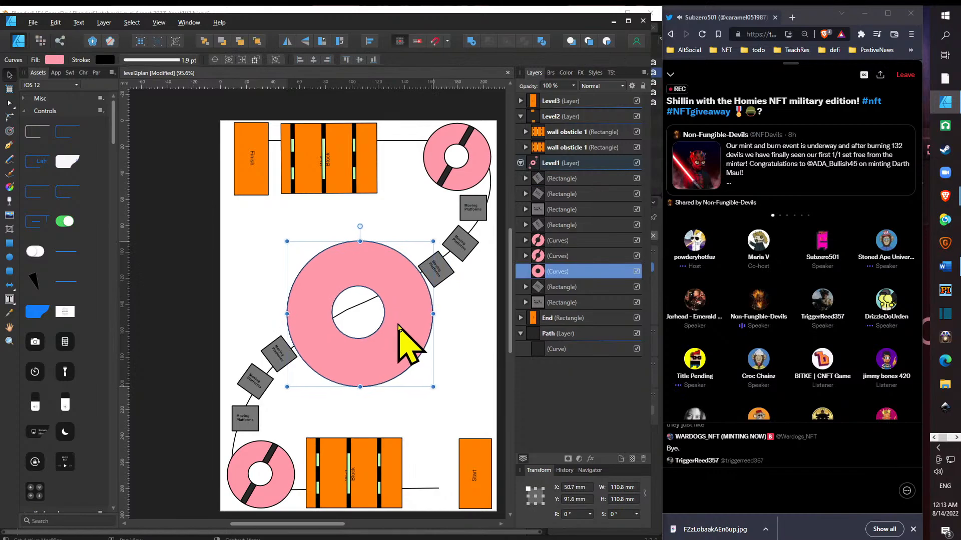
left_click(465, 244)
left_click_drag(466, 243, 473, 244)
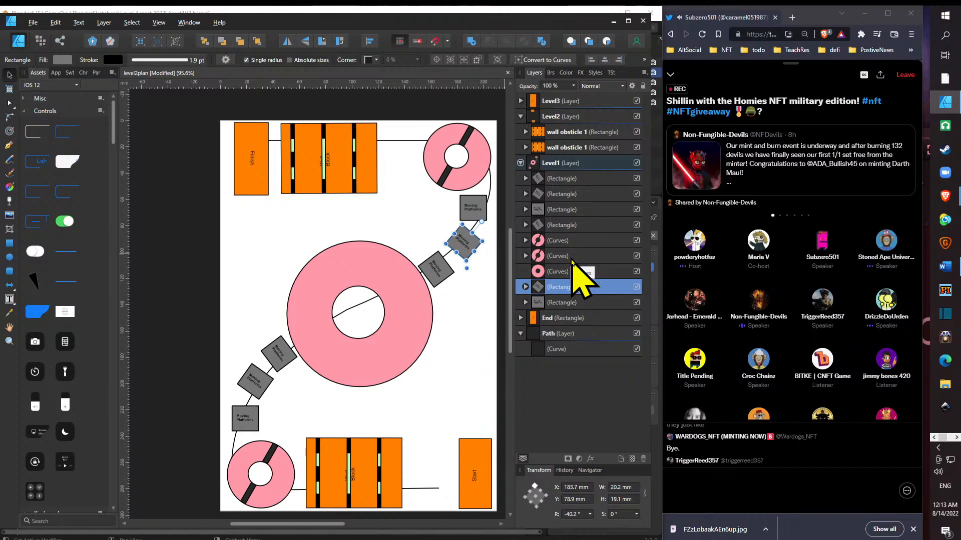
left_click(584, 256)
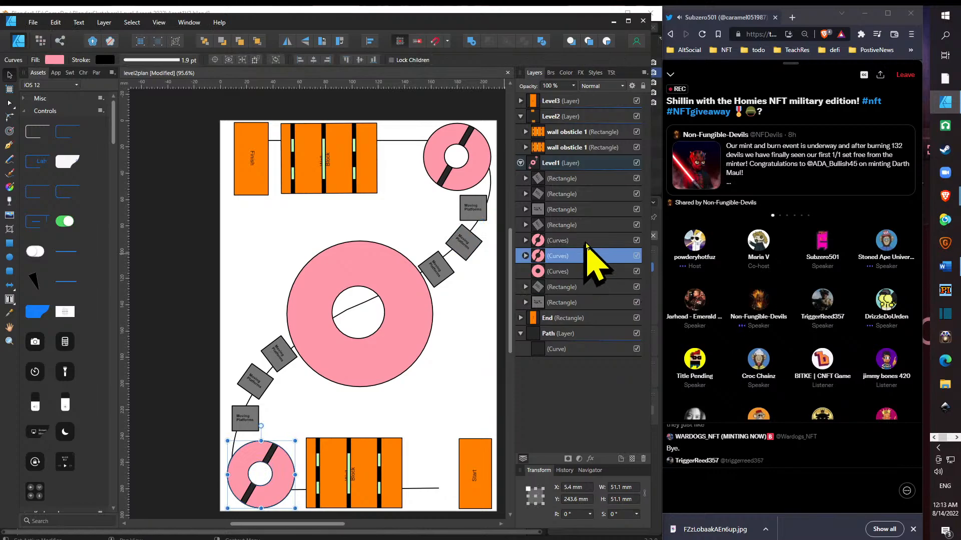
left_click(591, 240)
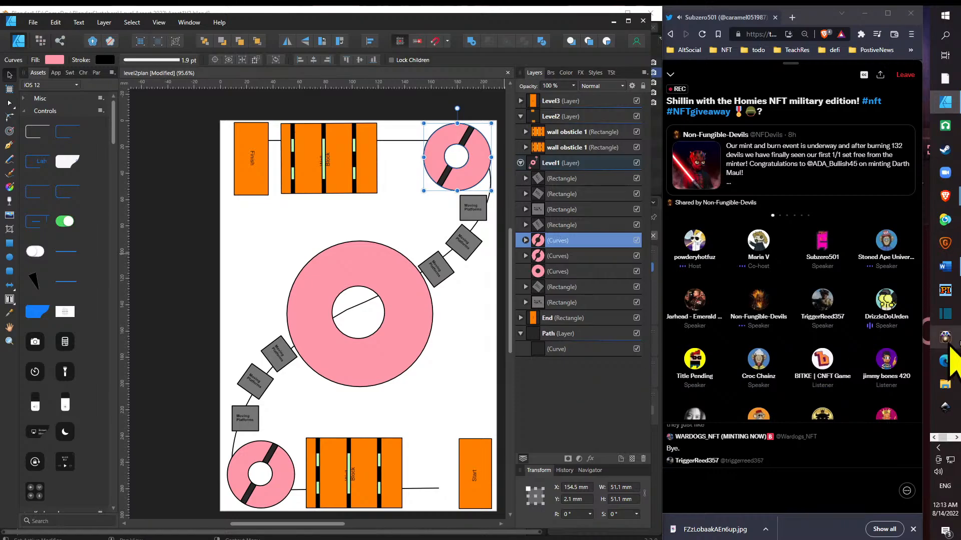
scroll(868, 314, "down", 4)
scroll(867, 314, "up", 4)
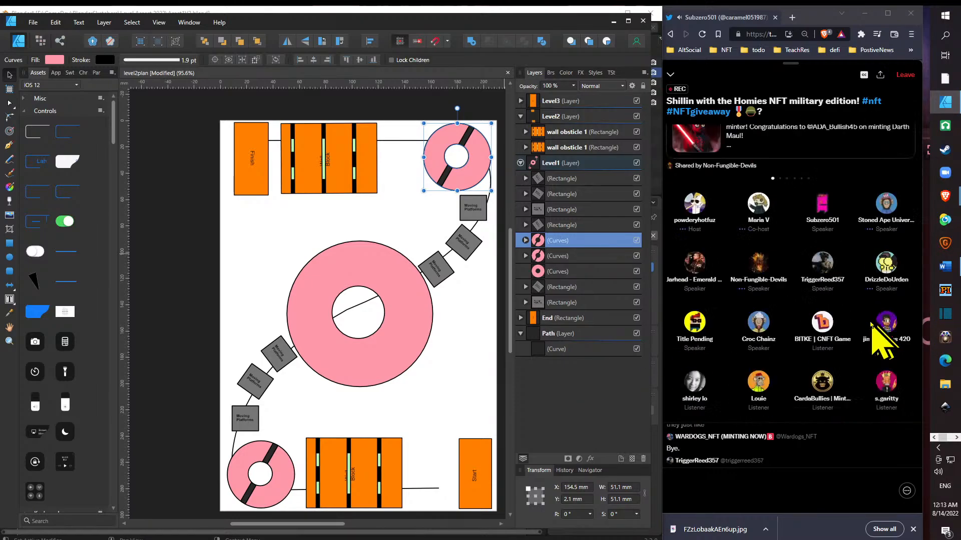
scroll(867, 314, "down", 4)
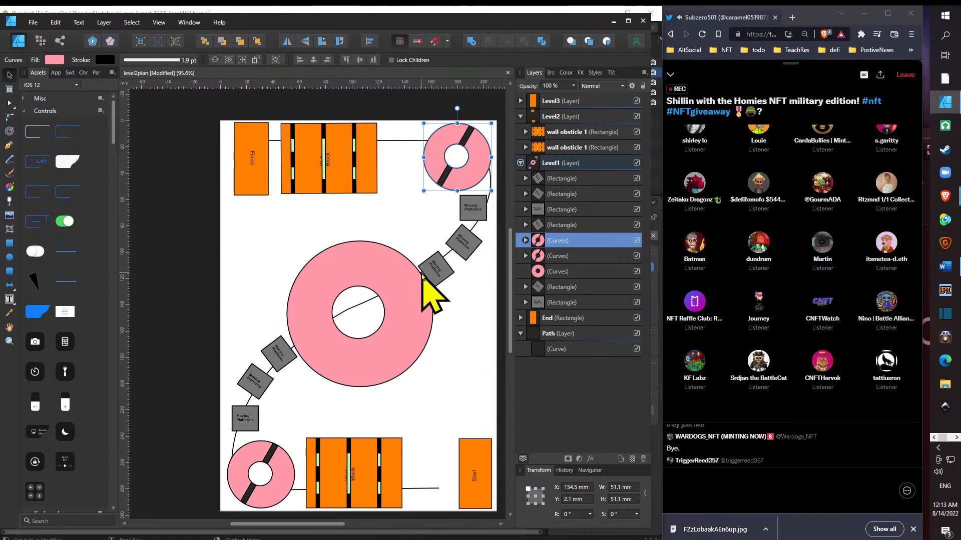
- Shift the upper-right platforms to about X 168, Y 97; X 185.2, Y 77.4; and X 186.1, Y 55.4 mm, and the large ring to Y 87 mm
left_click(442, 270)
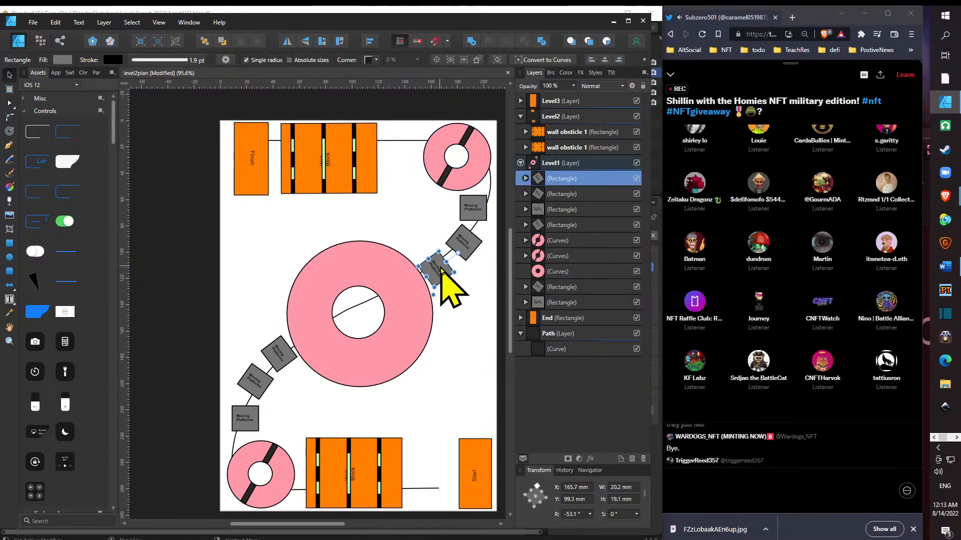
left_click_drag(445, 262, 449, 264)
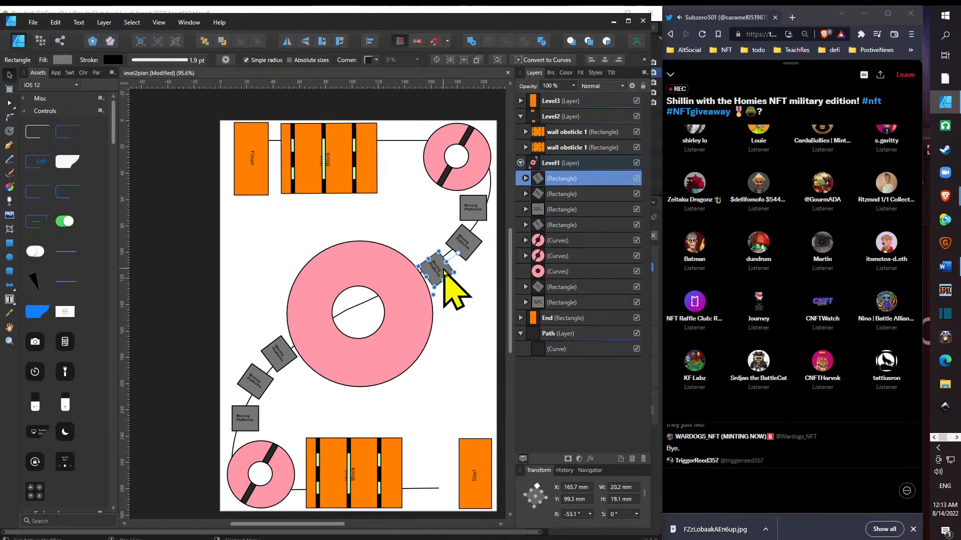
key("ctrl+z")
left_click_drag(452, 270, 447, 267)
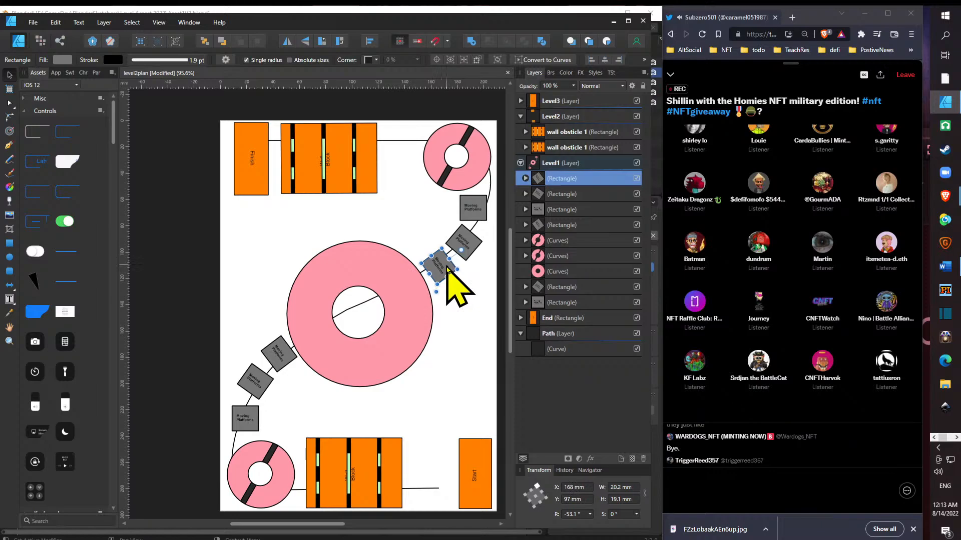
left_click(475, 247)
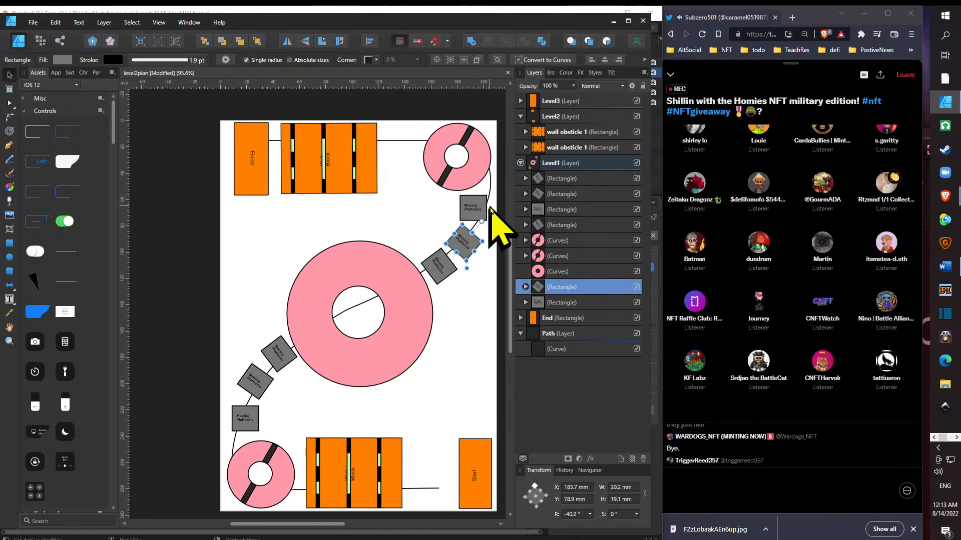
left_click_drag(483, 206, 489, 203)
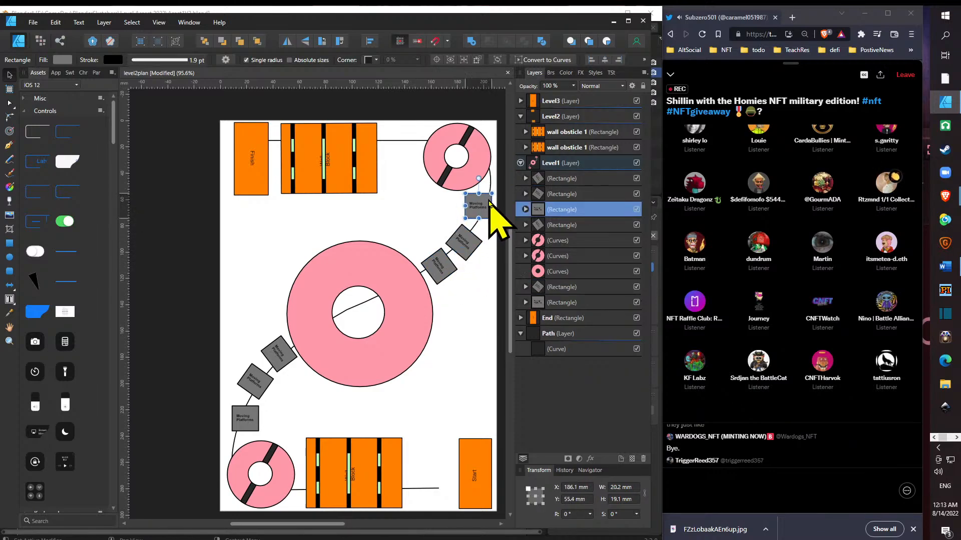
left_click(475, 244)
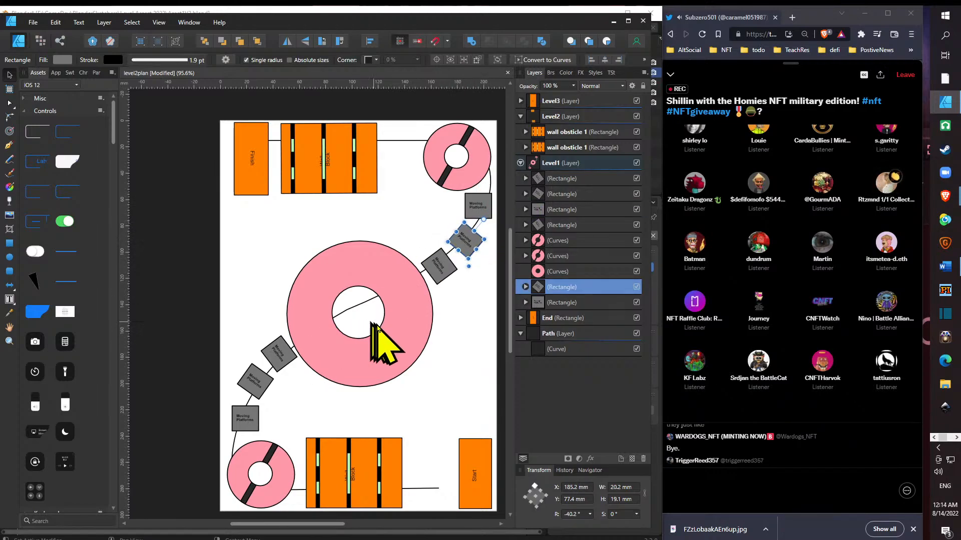
left_click(381, 343)
left_click_drag(382, 342, 378, 334)
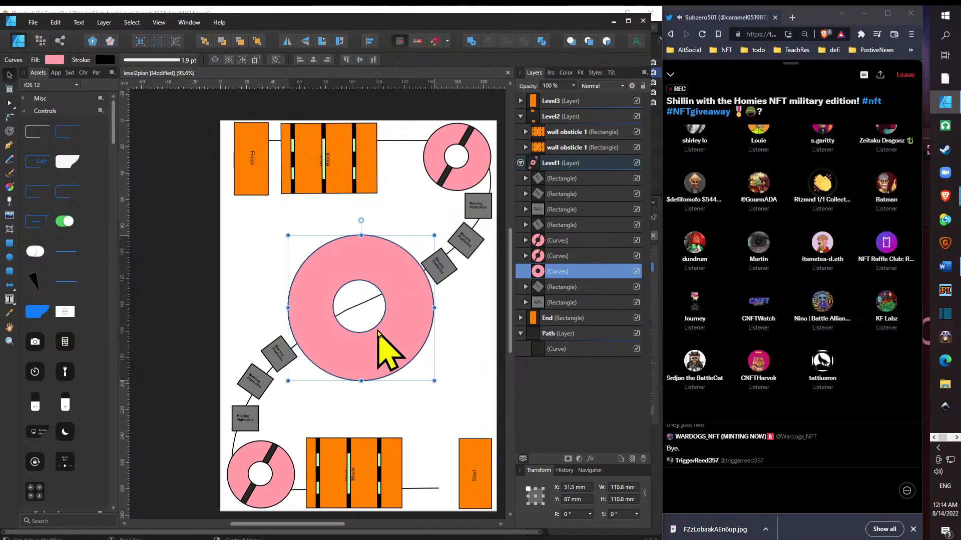
- Add a text frame about 25.5 by 12.2 mm reading "Random Art" inside the large ring's hole, in bold 18 pt Arial
left_click(9, 300)
left_click_drag(341, 298, 374, 314)
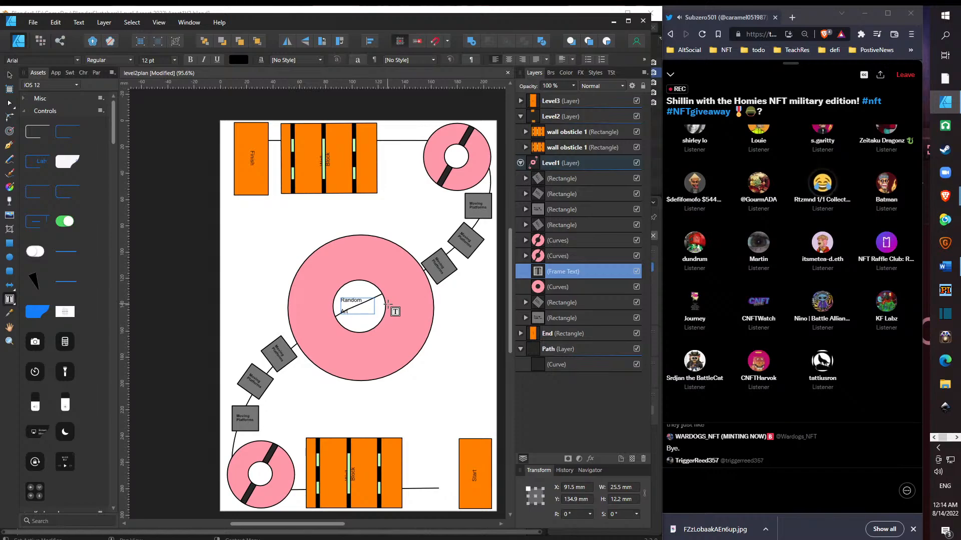
key("ctrl+a")
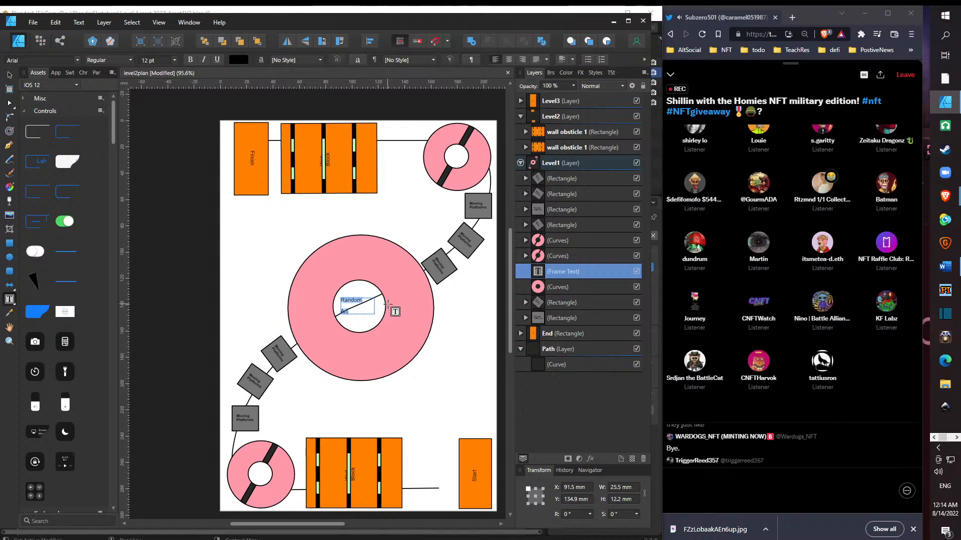
left_click(175, 60)
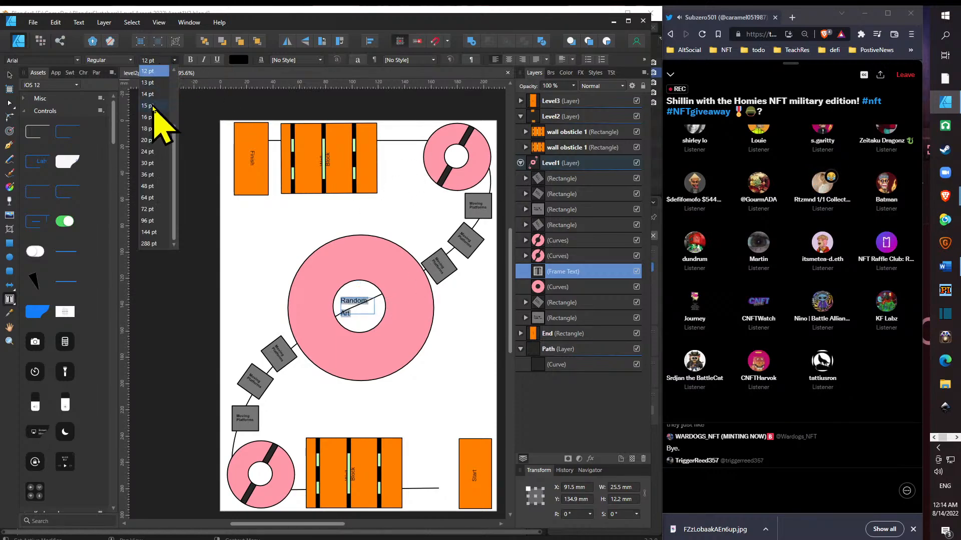
left_click(145, 131)
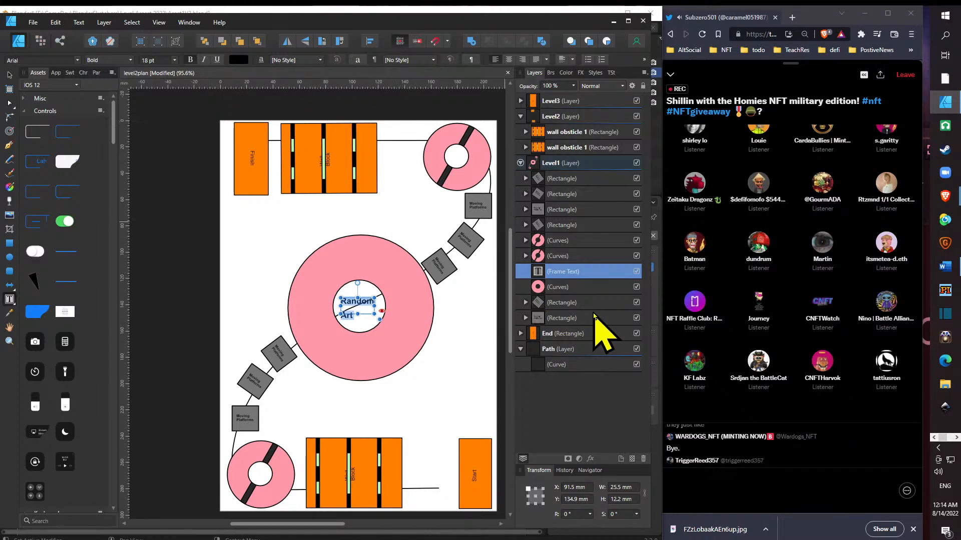
left_click(582, 288)
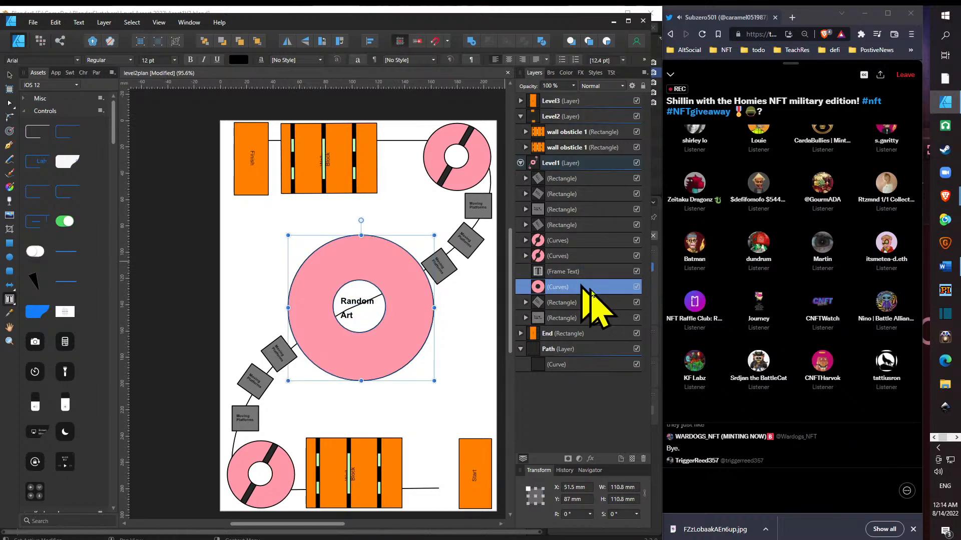
left_click(600, 302)
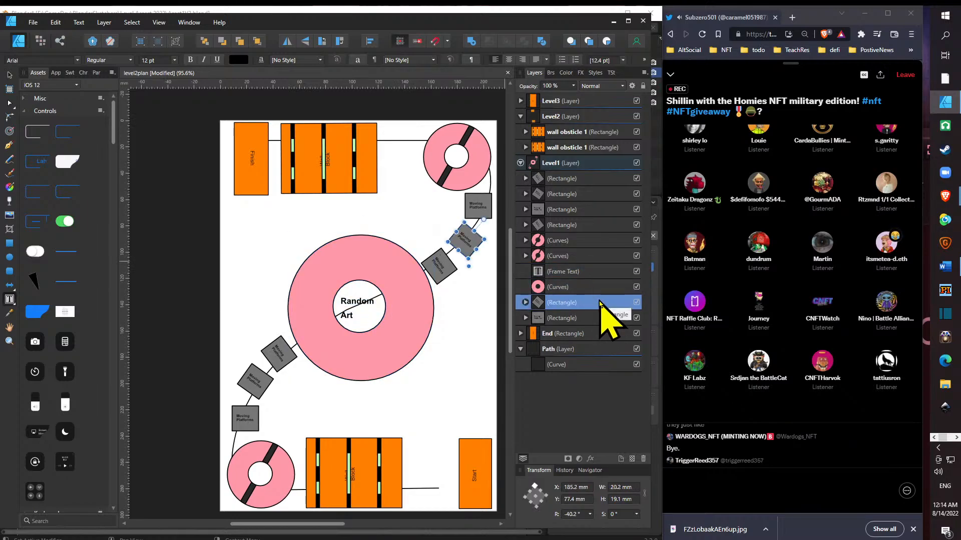
left_click(572, 183)
left_click(575, 197, "shift")
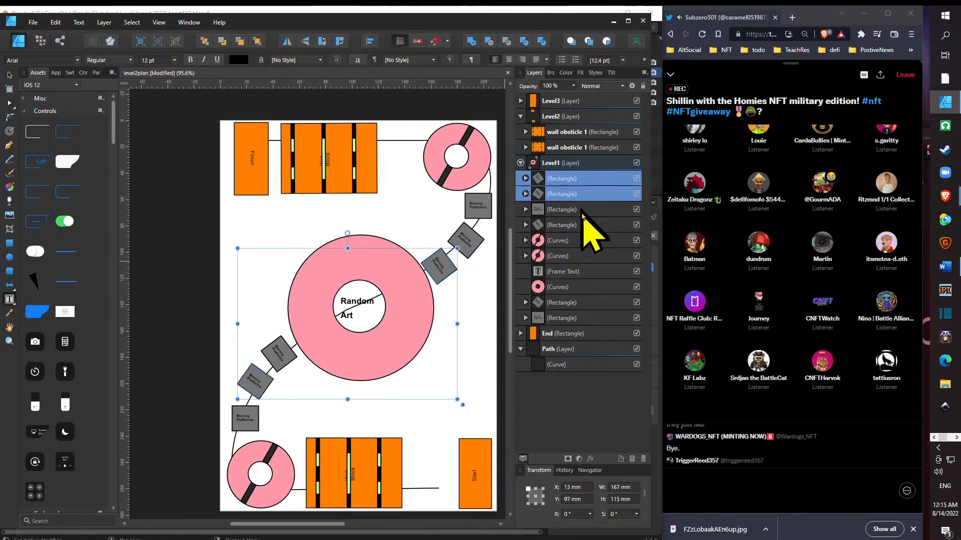
left_click(582, 223)
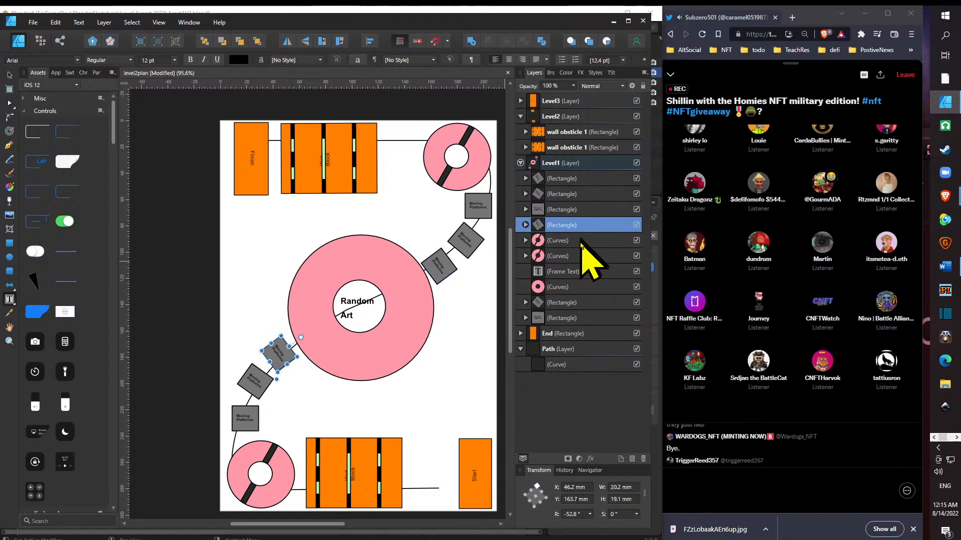
left_click(585, 210)
left_click(578, 195, "shift")
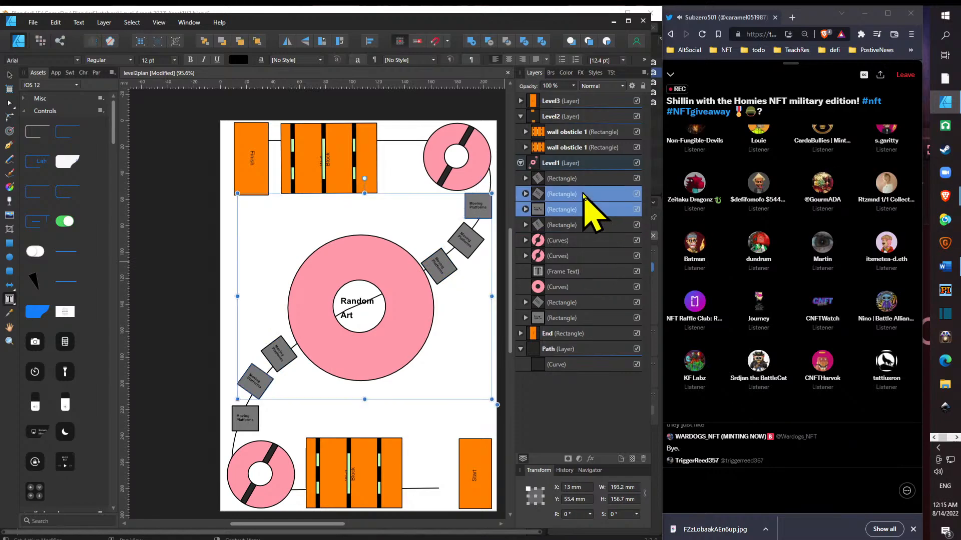
- Move the three upper-right moving platforms together from the Level1 layer into the Level2 layer and collapse Level2
left_click(9, 75)
left_click(440, 270)
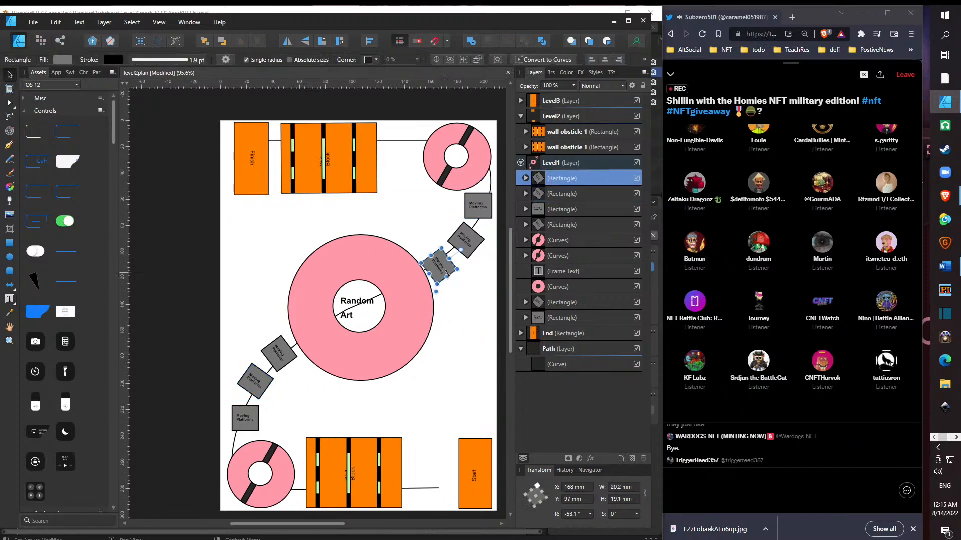
left_click(470, 257, "shift")
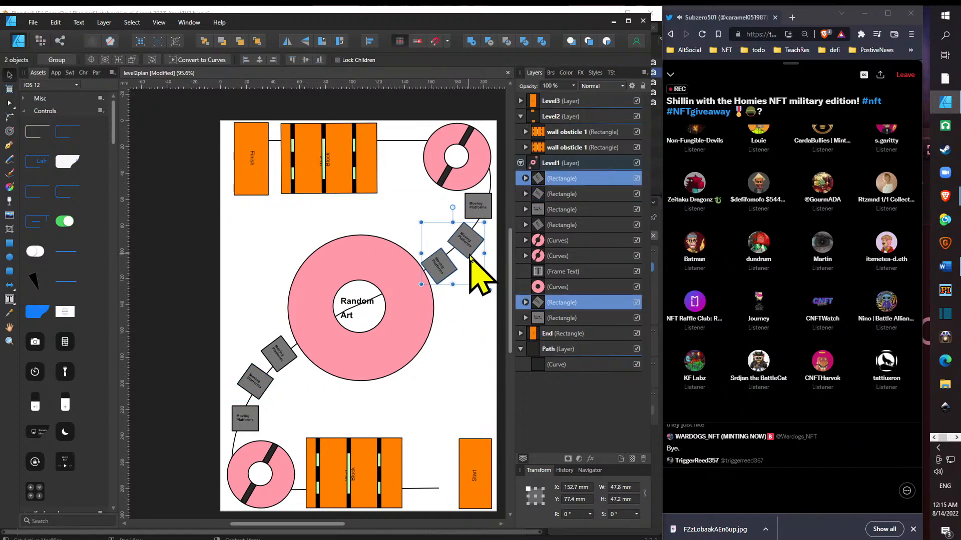
left_click(478, 213, "shift")
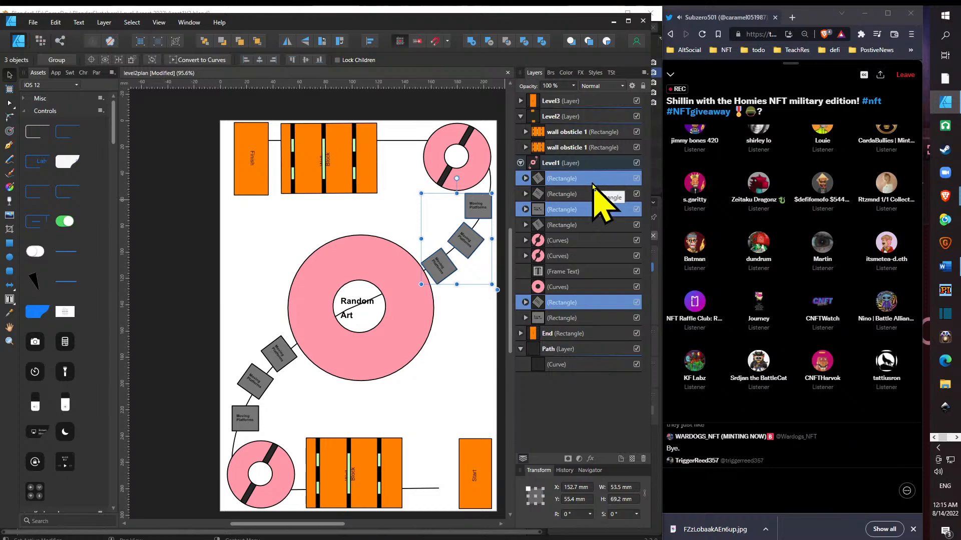
left_click_drag(590, 184, 599, 125)
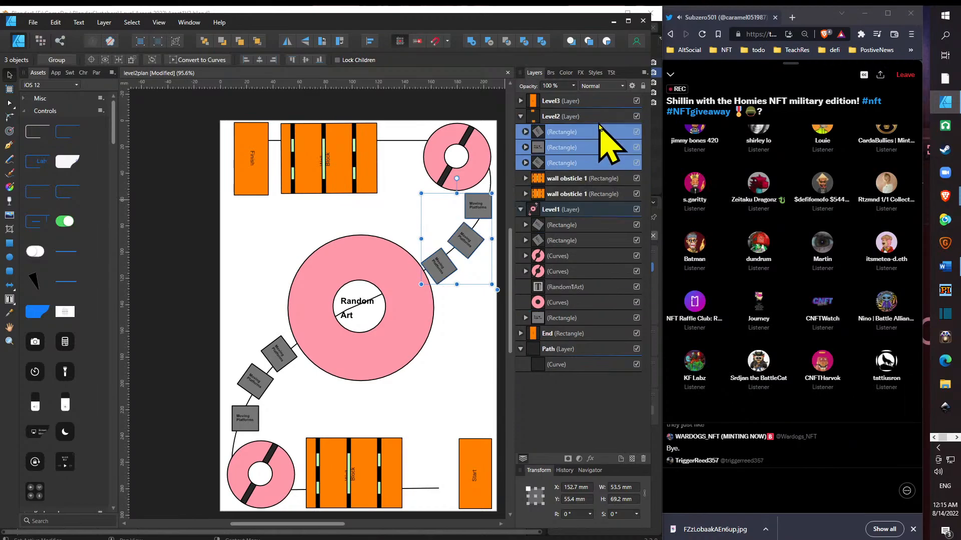
left_click(520, 117)
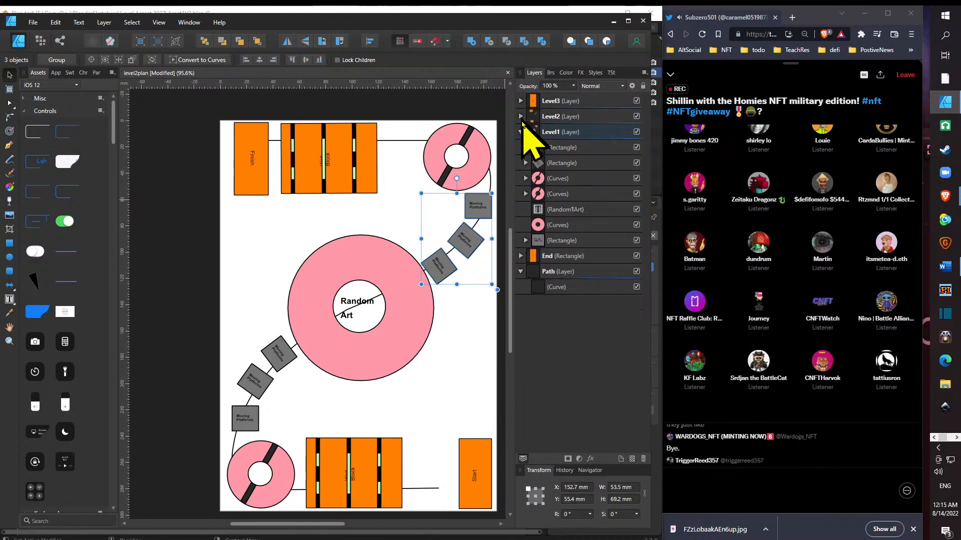
left_click(521, 117)
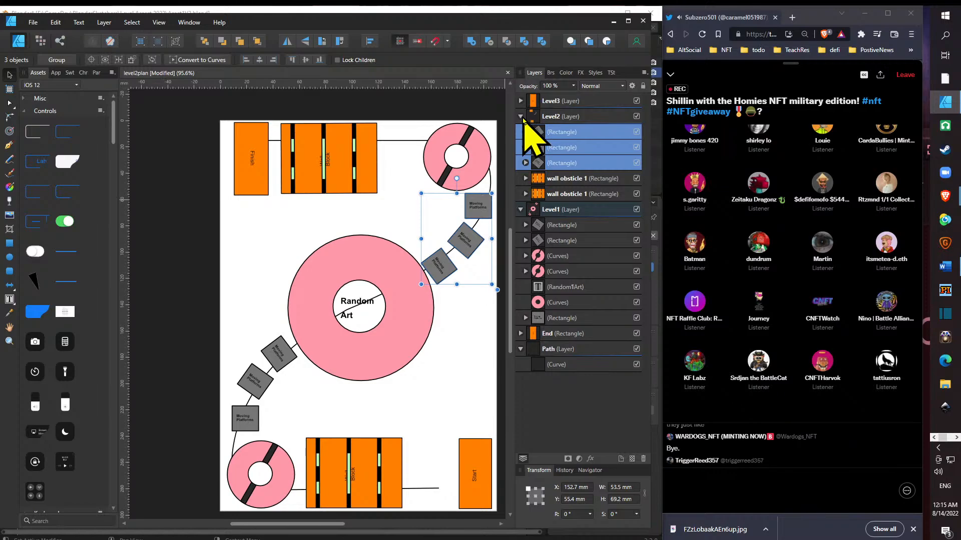
left_click(521, 116)
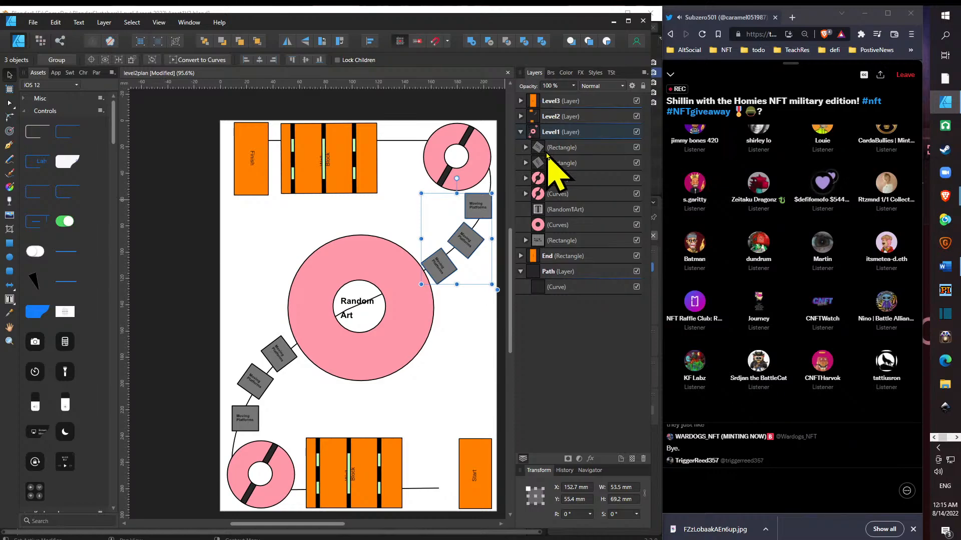
- Move the barred ring in the page's upper-right corner from the Level1 layer into the Level3 layer
left_click(587, 101)
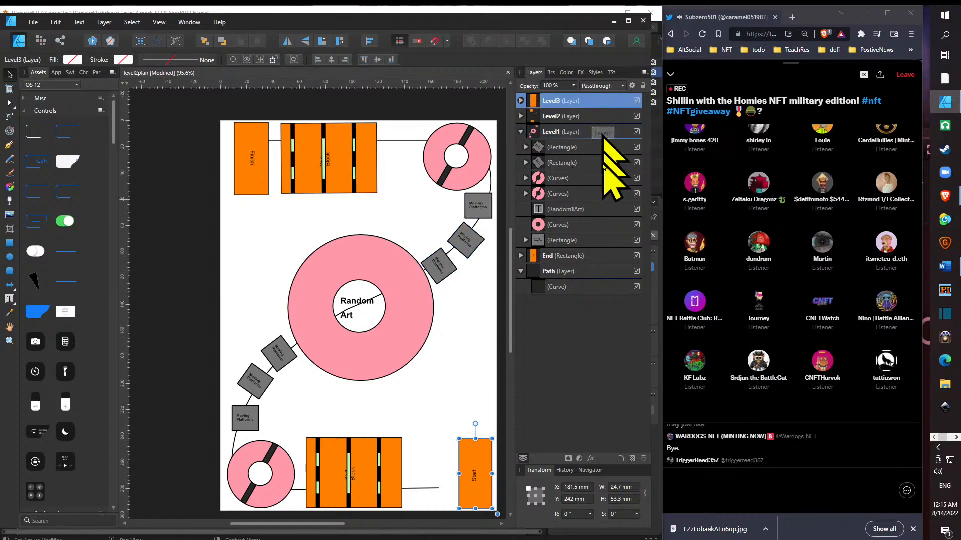
left_click(603, 179)
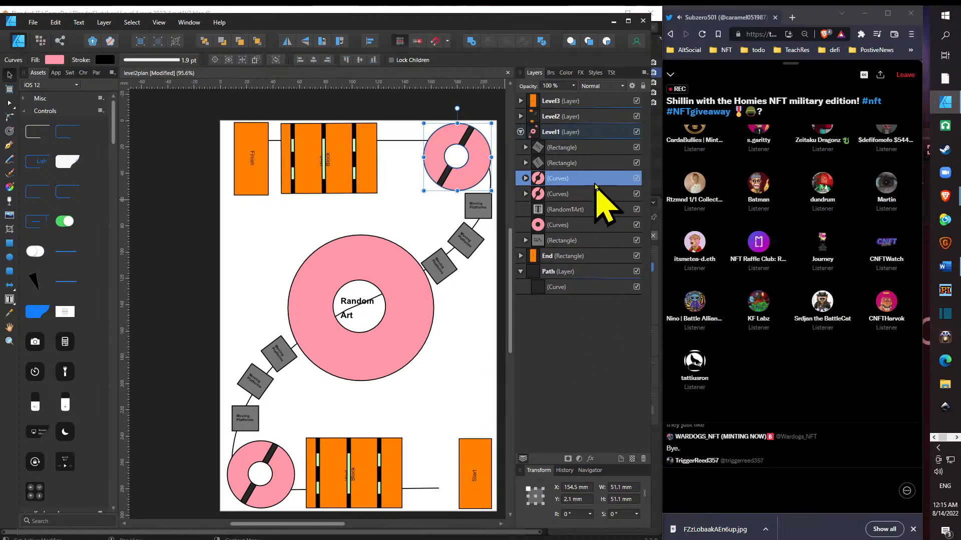
left_click_drag(601, 179, 613, 106)
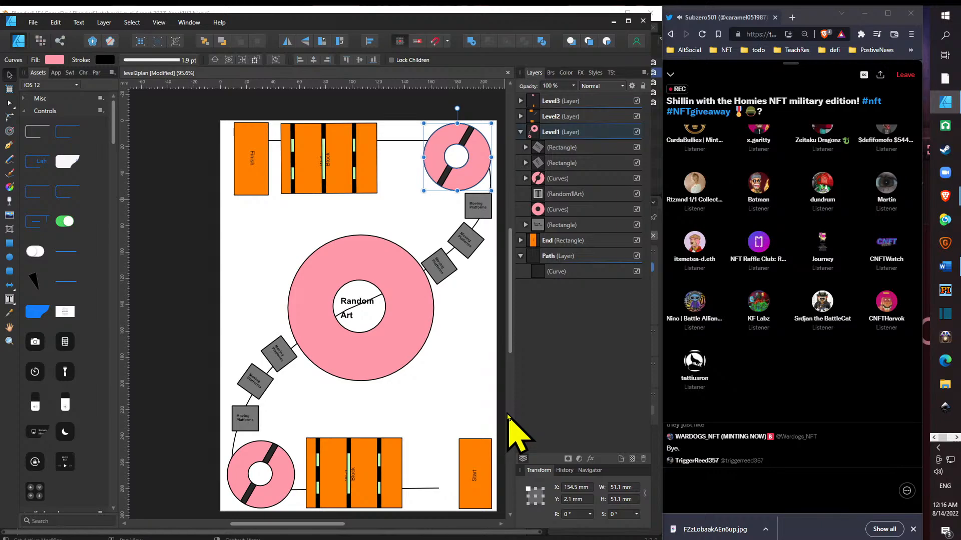
left_click(488, 213)
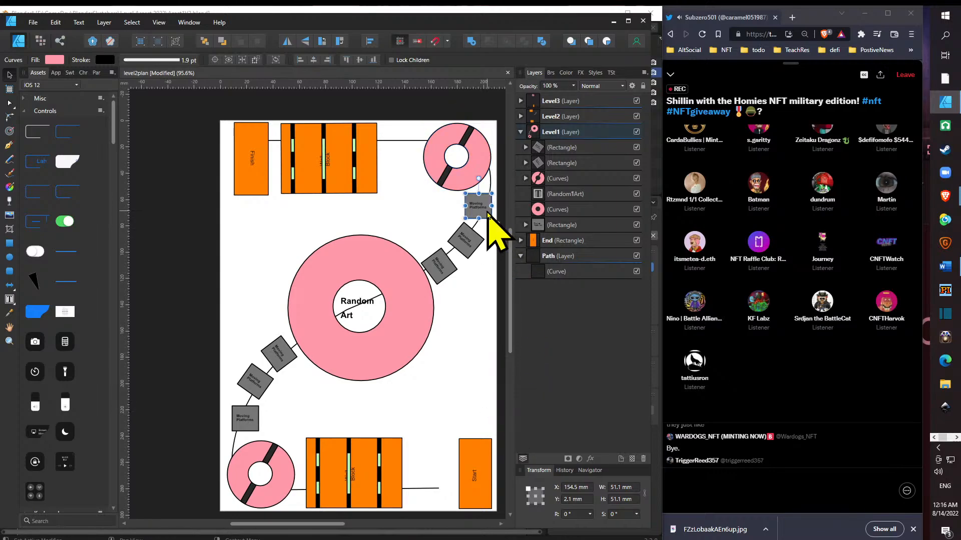
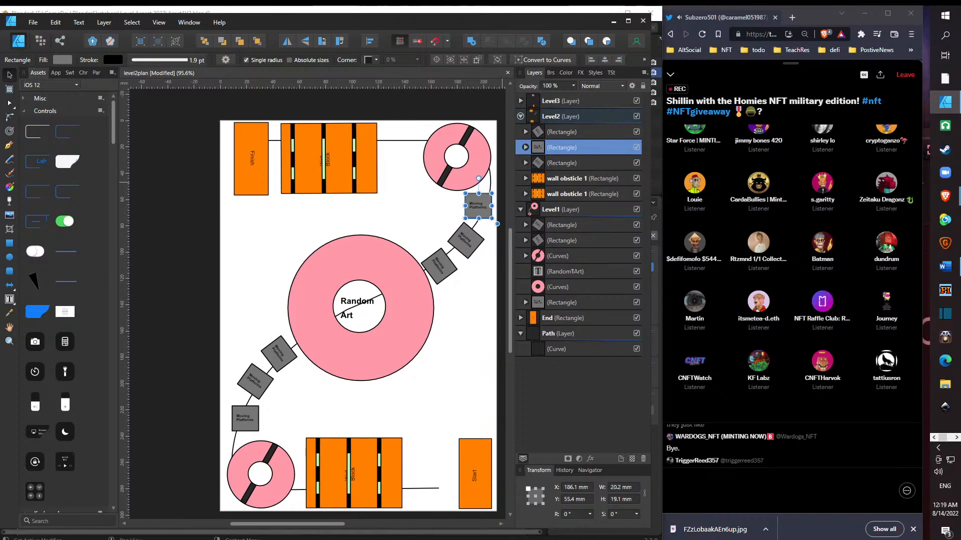
key("alt+Tab")
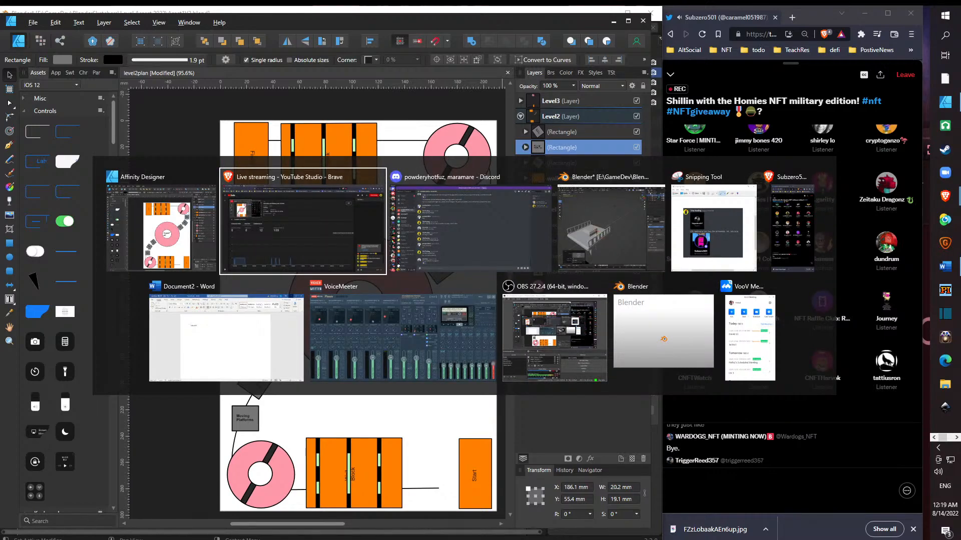
key("Tab")
key("Tab")
key("Tab")
key("Tab")
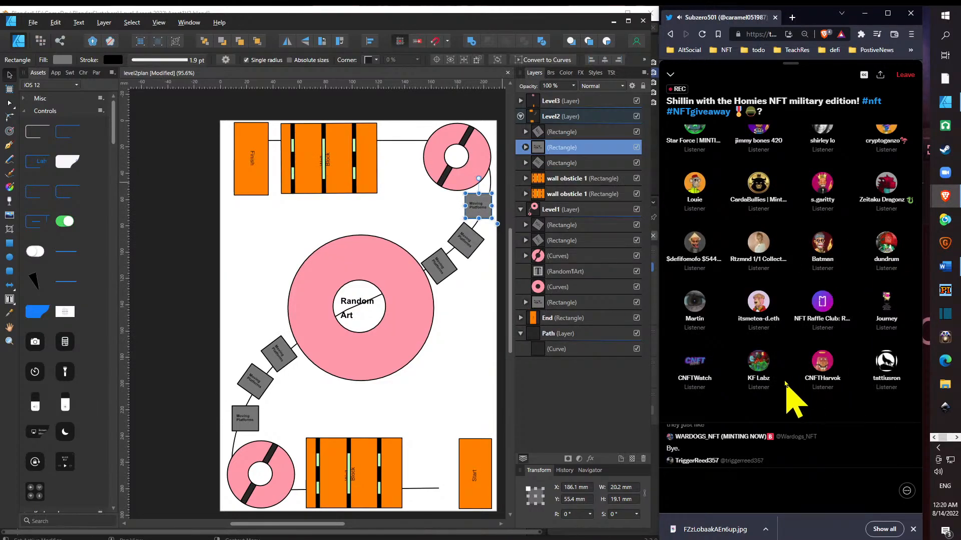
scroll(784, 382, "up", 3)
scroll(816, 388, "down", 3)
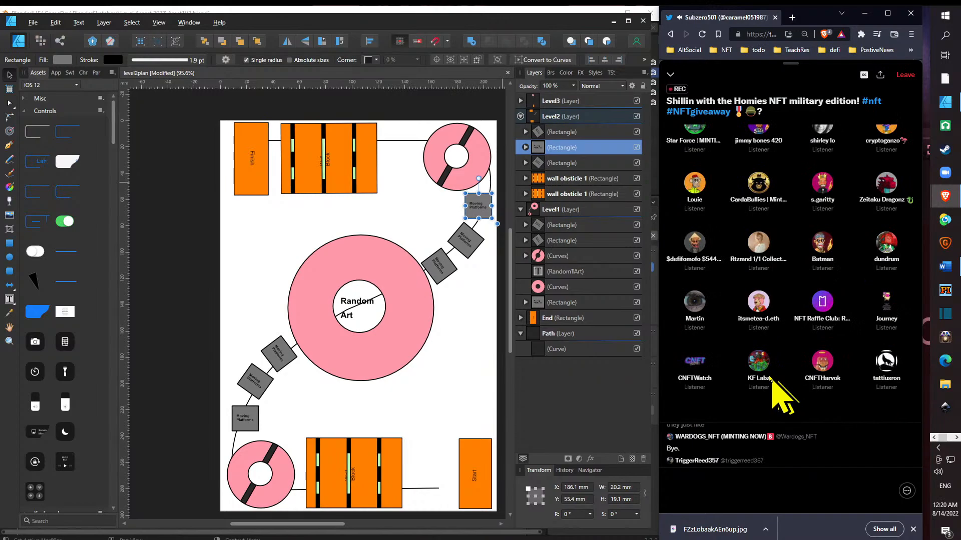
scroll(775, 396, "up", 5)
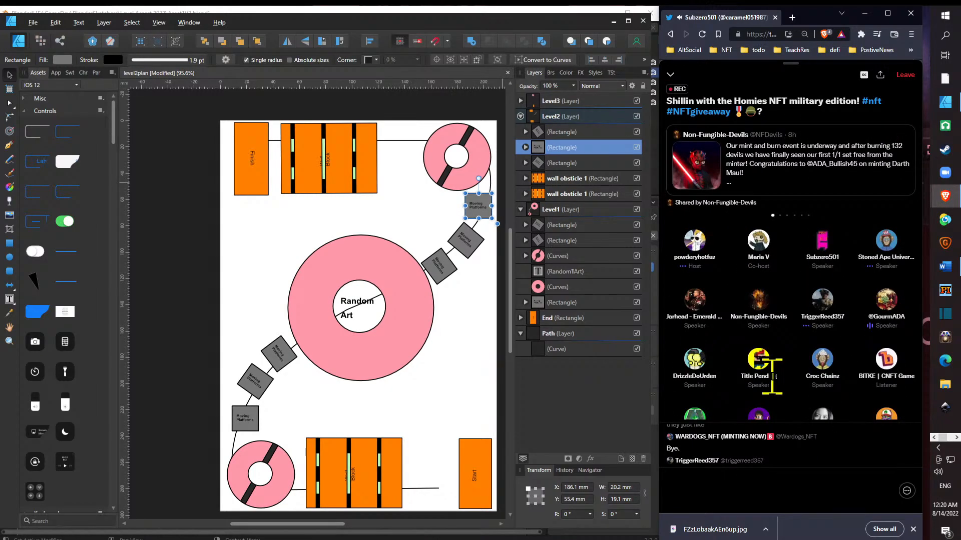
mouse_move(767, 361)
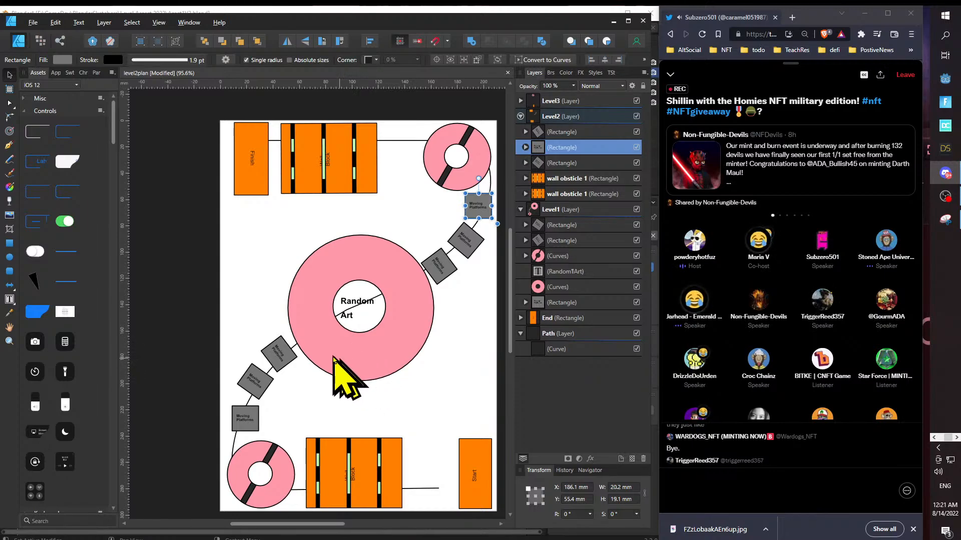
- Add a text frame about 35.1 by 12.5 mm on the large ring below its hole, reading "There are little squares" with the spelling corrected
left_click(9, 299)
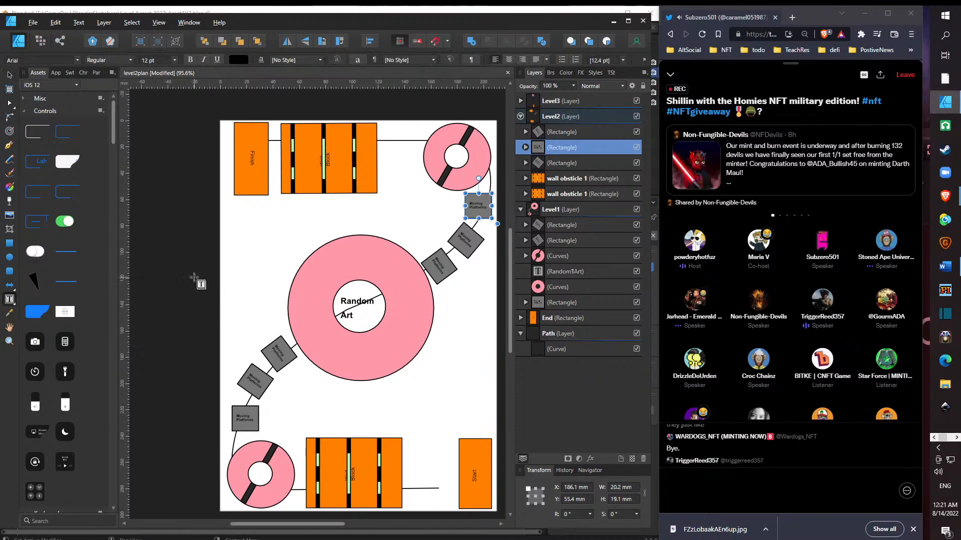
left_click_drag(328, 342, 376, 358)
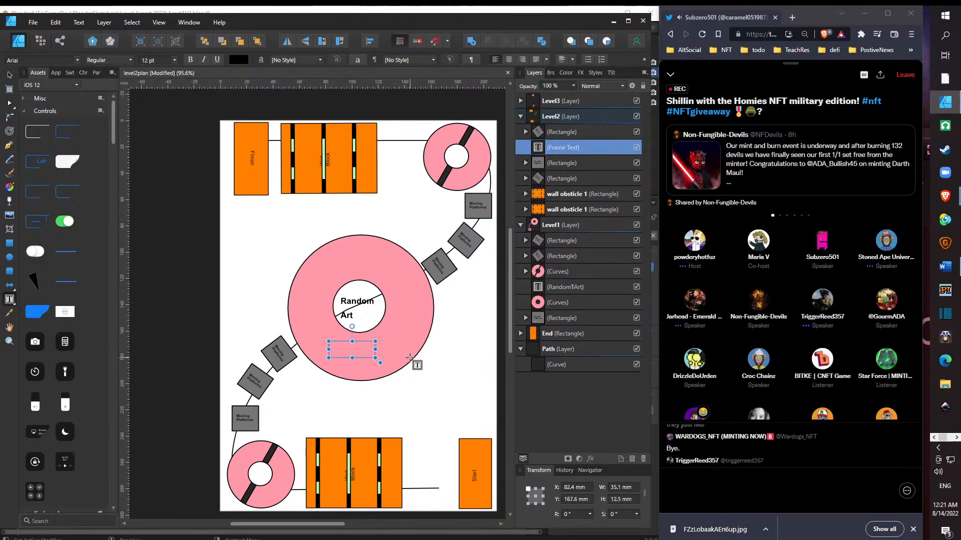
type("There are little ")
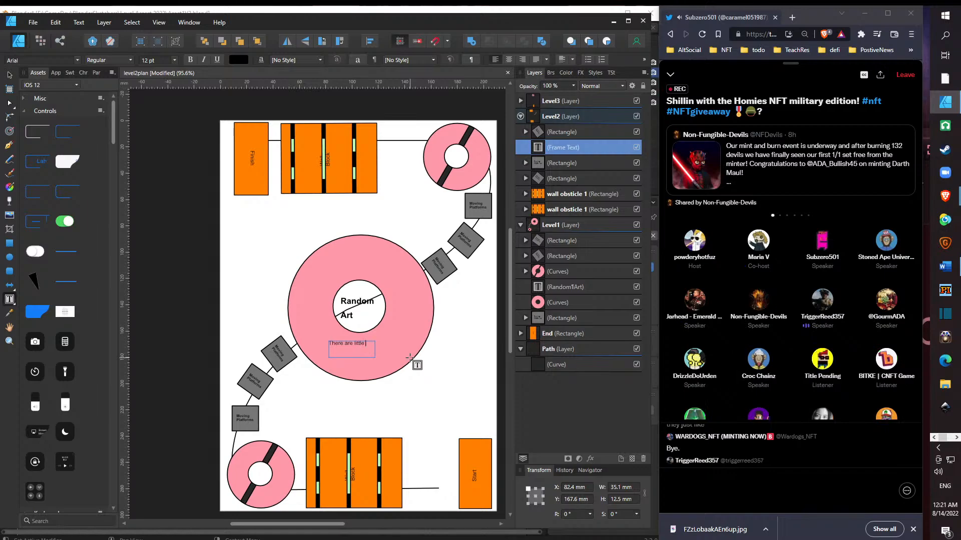
type("sqaures")
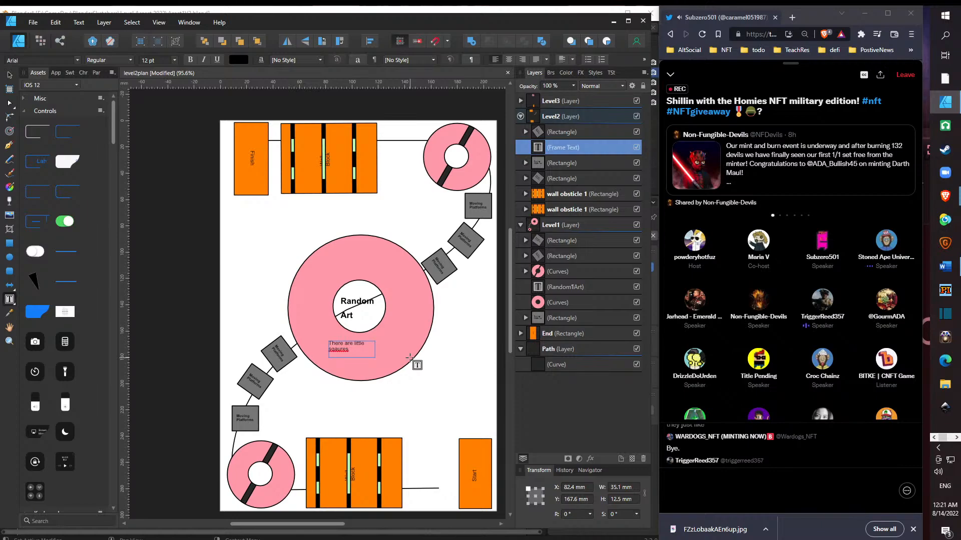
right_click(343, 349)
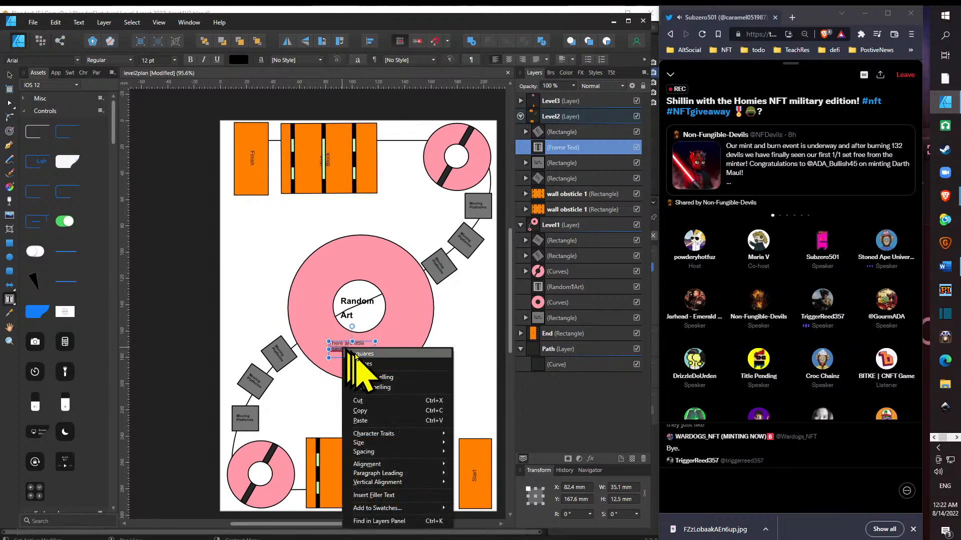
left_click(358, 354)
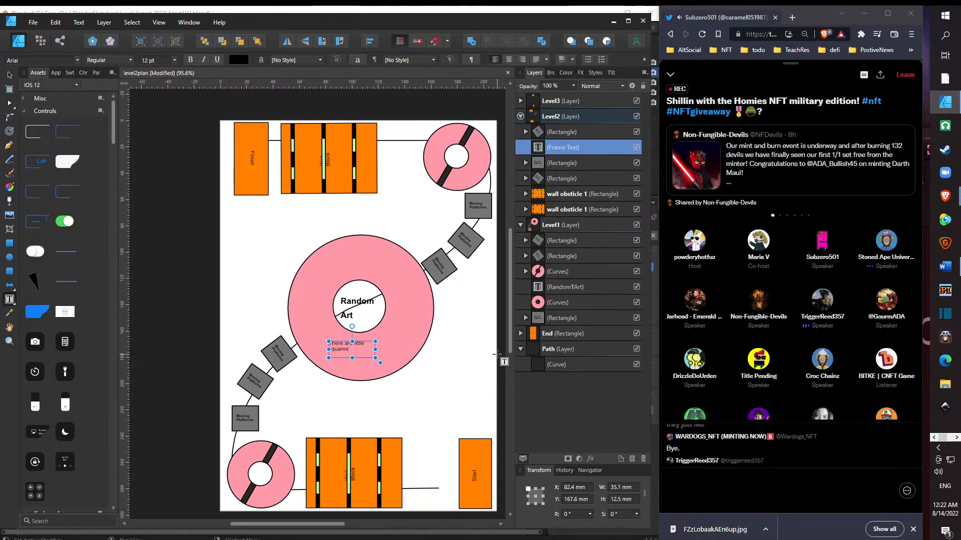
- Continue the note on the large ring with "that move and you have to jump on to get to level 2."
type("that")
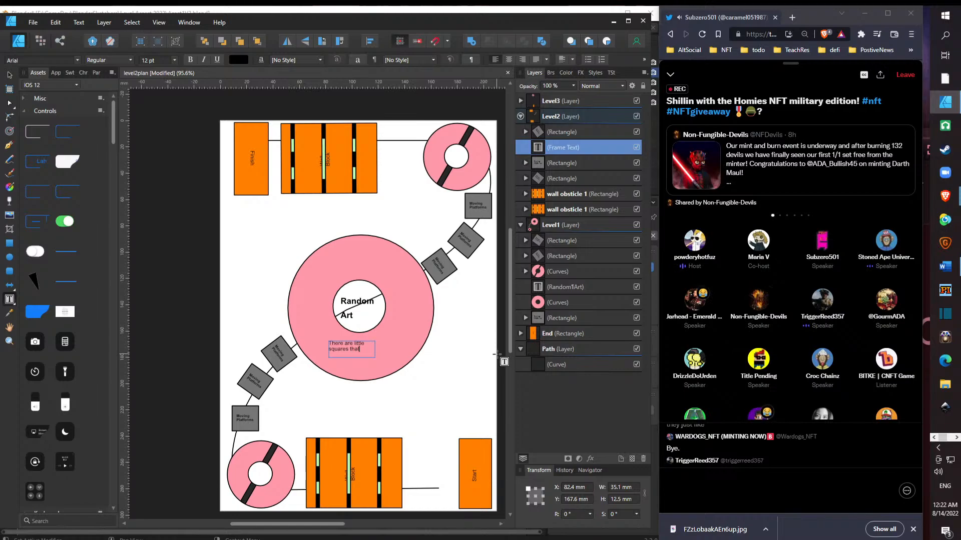
type("move")
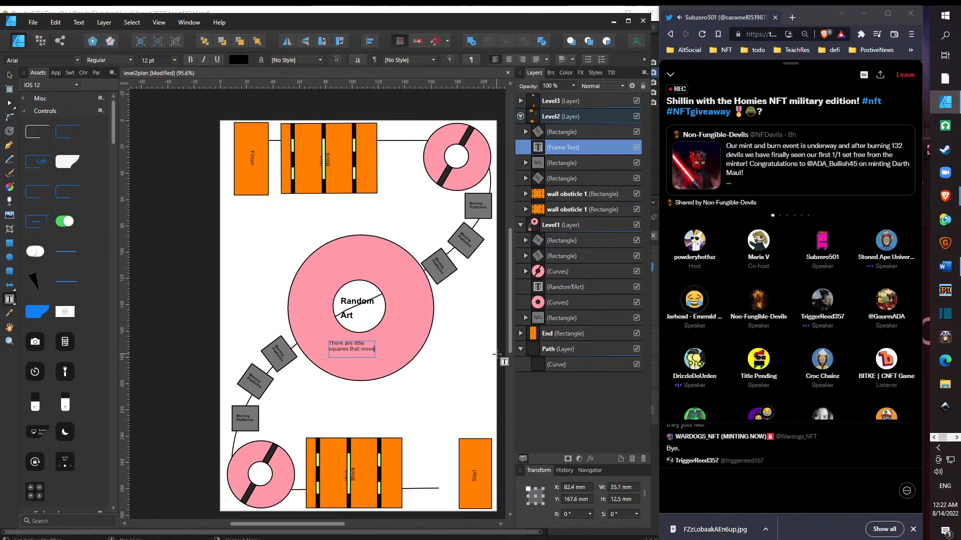
type(" and yo")
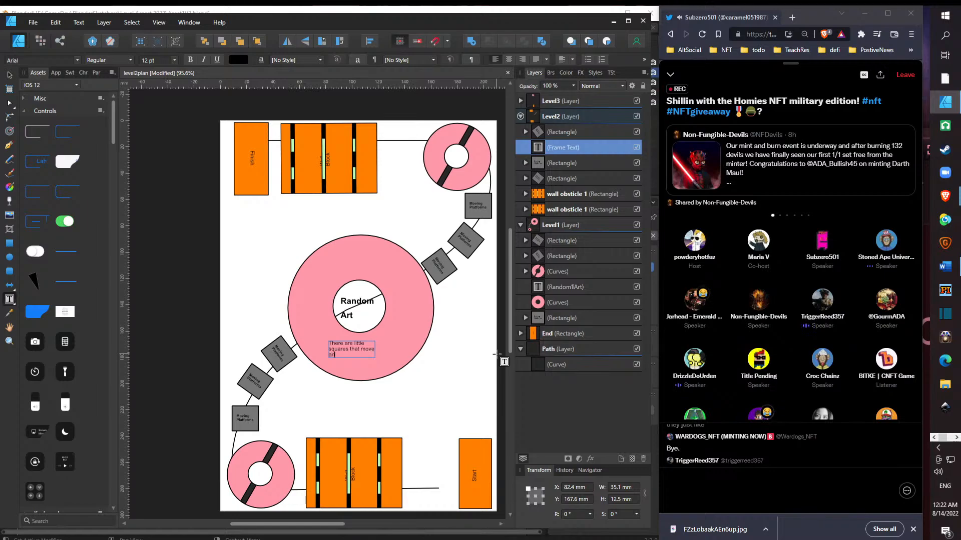
type("u have to")
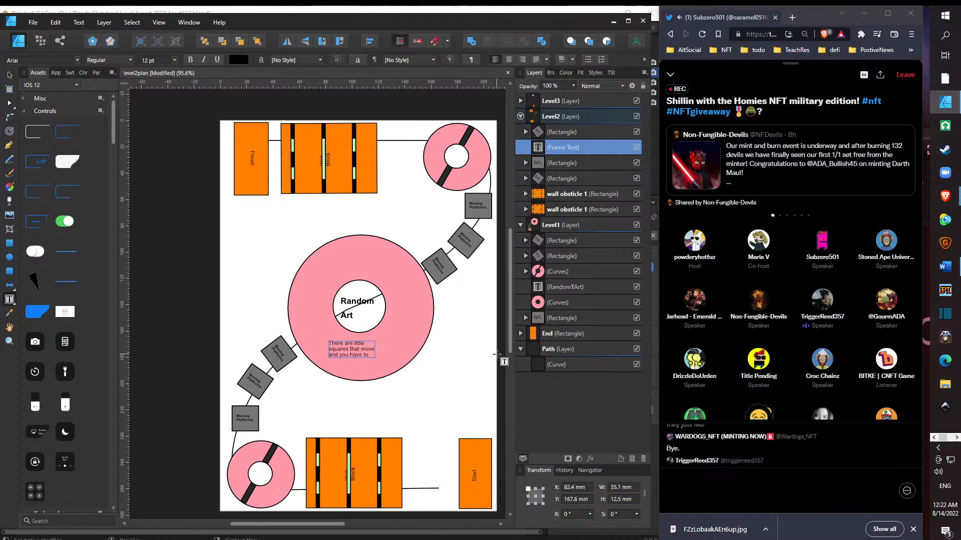
type(" jump on to get to")
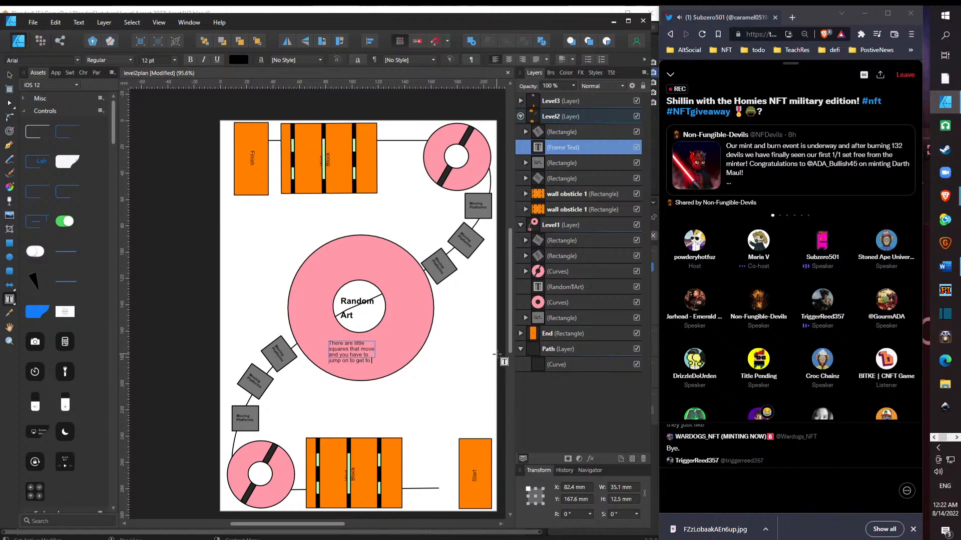
type(" the plat")
key("BackSpace")
key("BackSpace")
key("BackSpace")
type("2")
key("Escape")
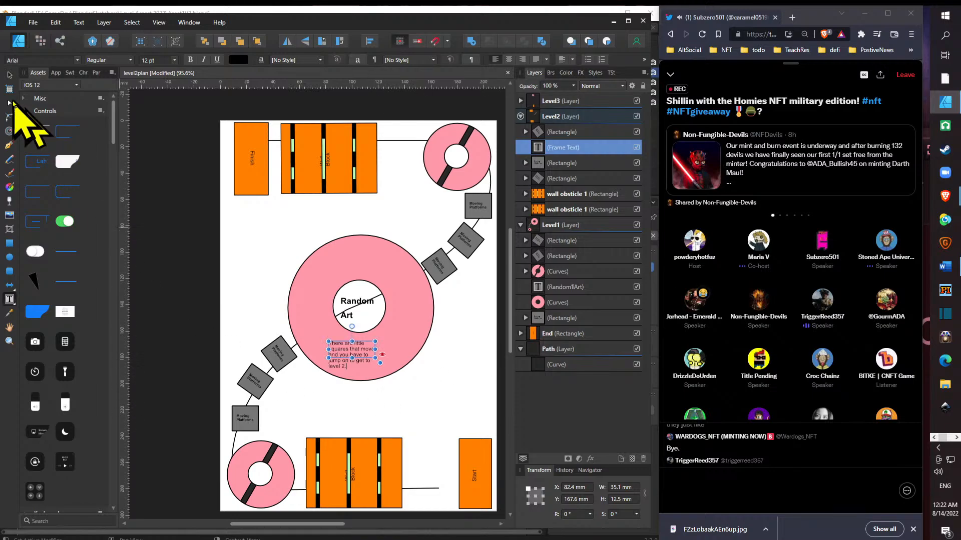
- Make the whole note on the large ring bold italic, save the document and clear the selection
key("ctrl+a")
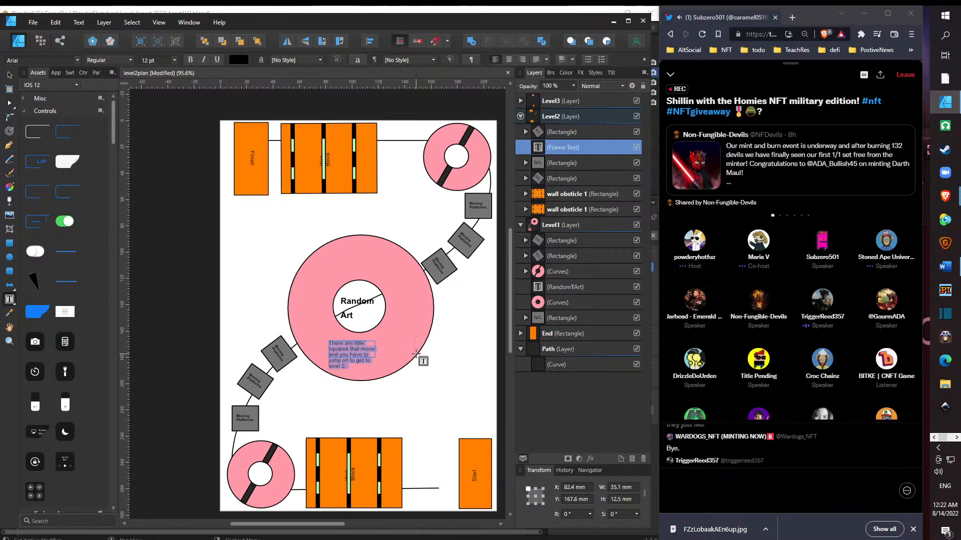
key("ctrl+b")
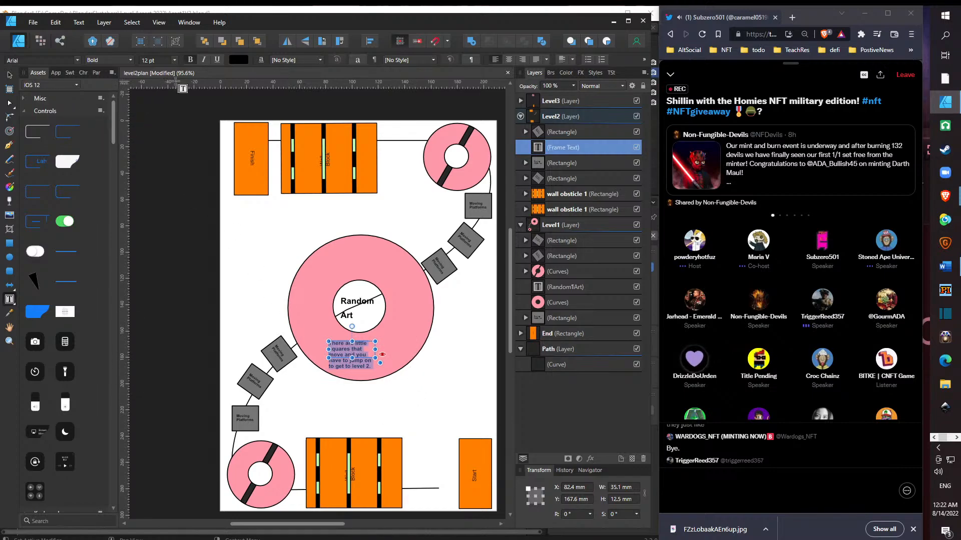
key("ctrl+i")
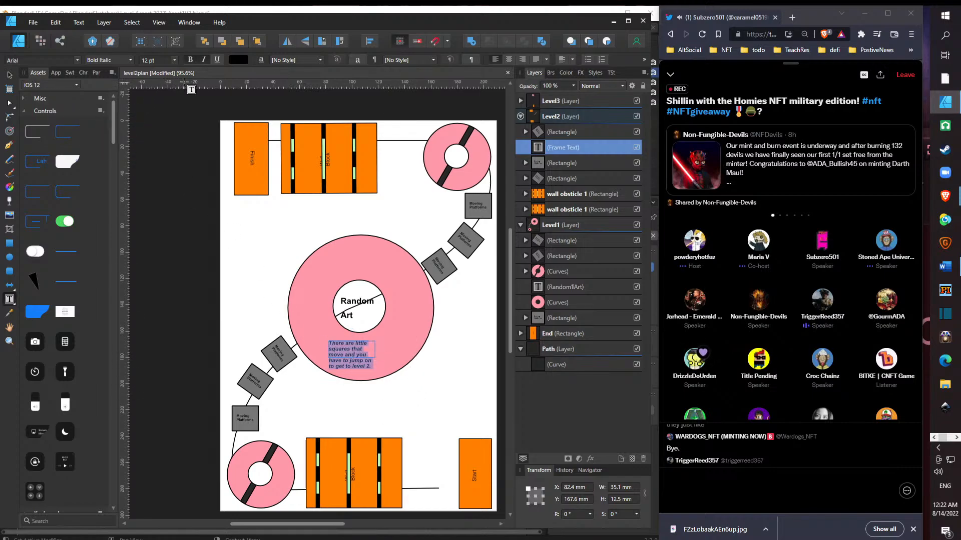
left_click(33, 23)
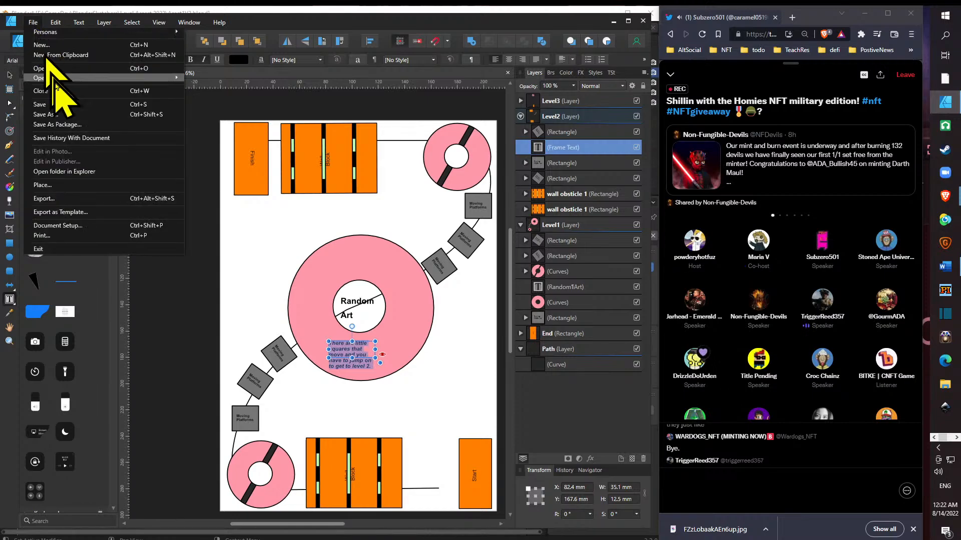
left_click(68, 104)
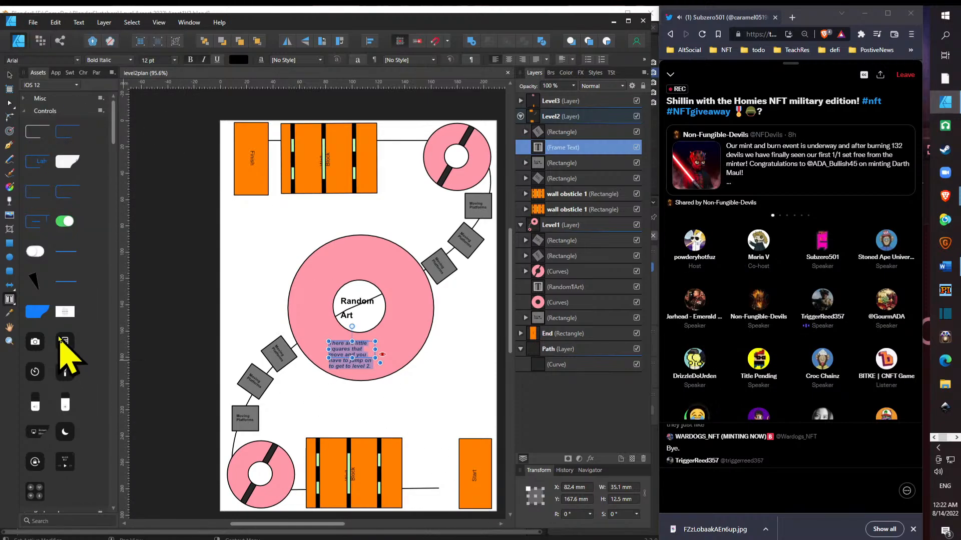
left_click(8, 75)
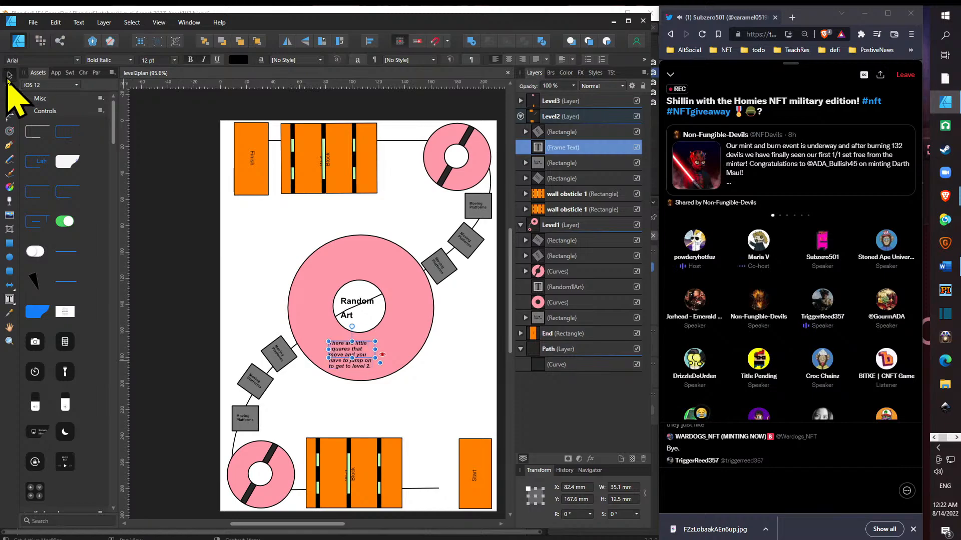
left_click(436, 420)
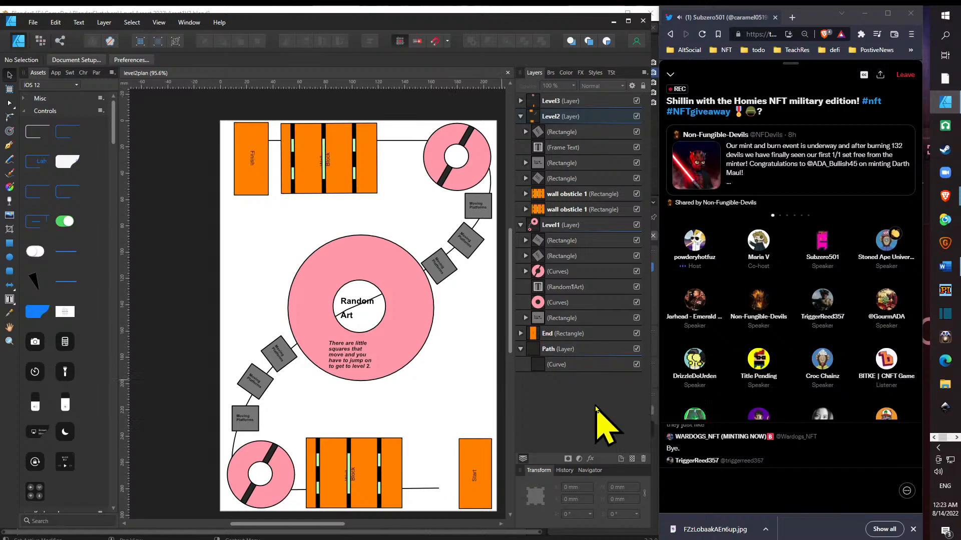
- Add a new layer directly above Level2 and name it "Level)_"
left_click(620, 459)
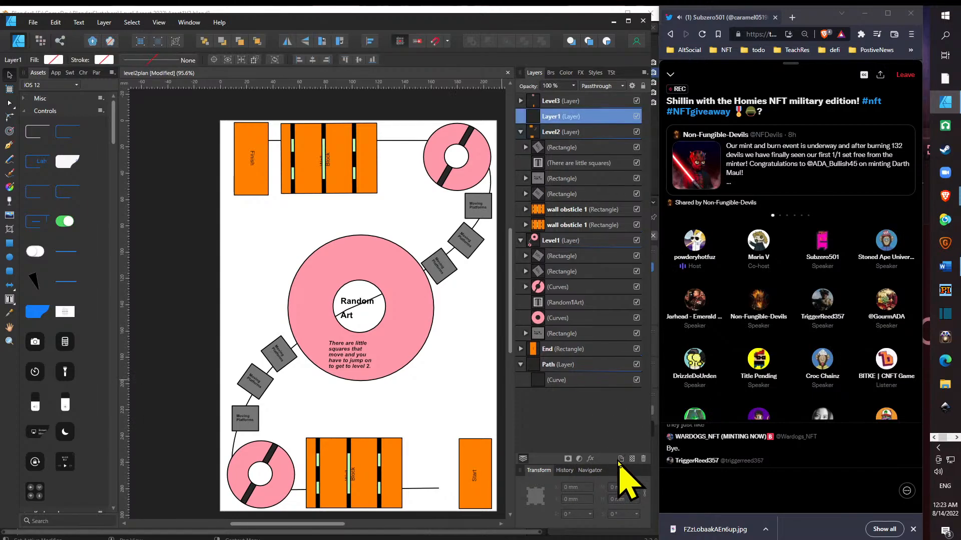
double_click(562, 116)
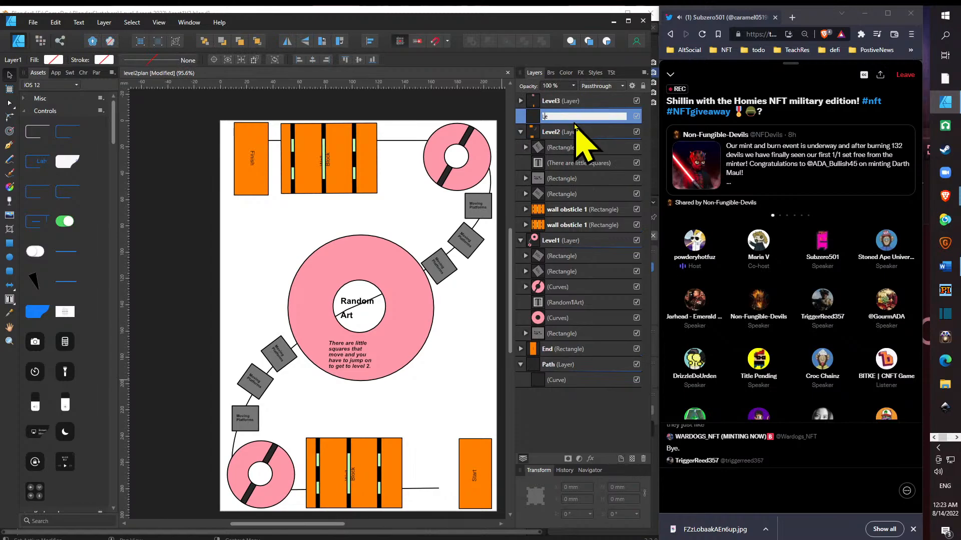
type("Level_")
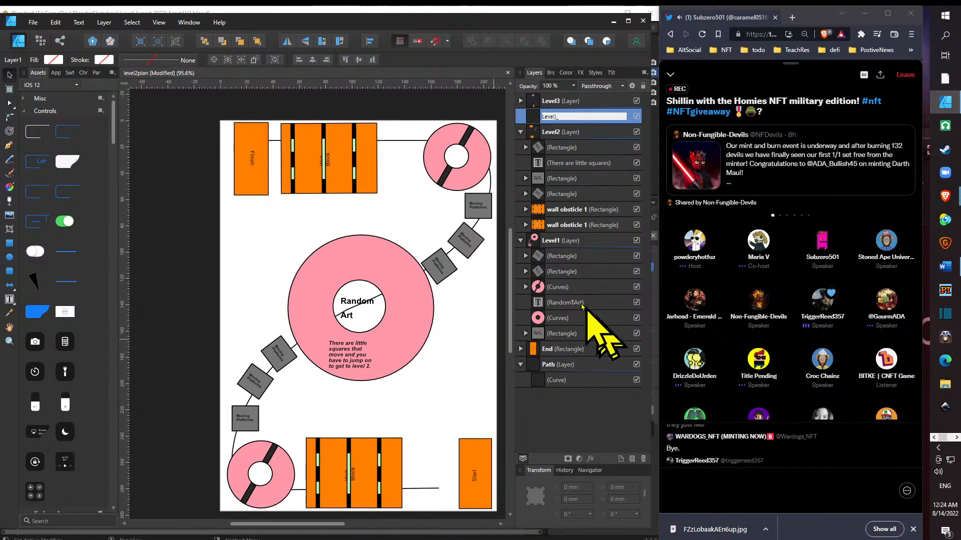
left_click(489, 219)
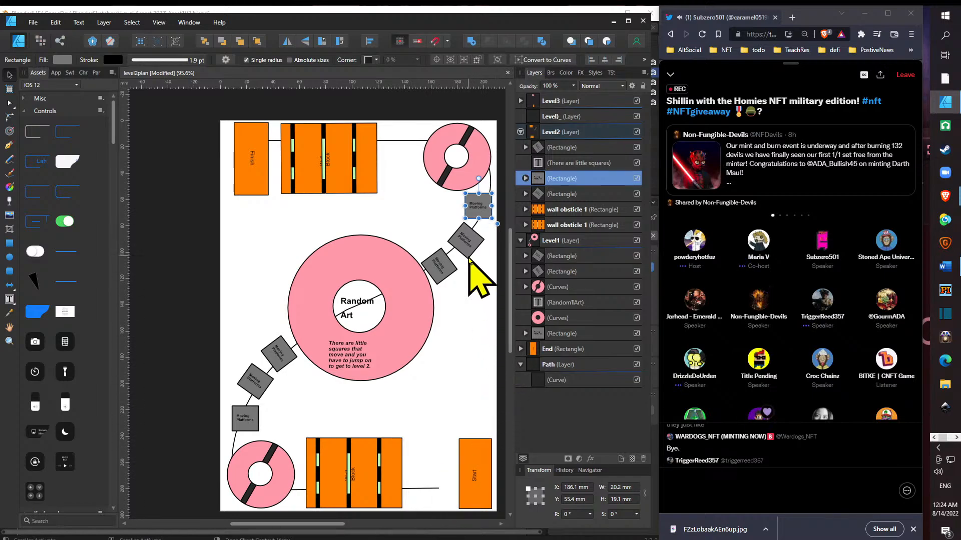
left_click(469, 257)
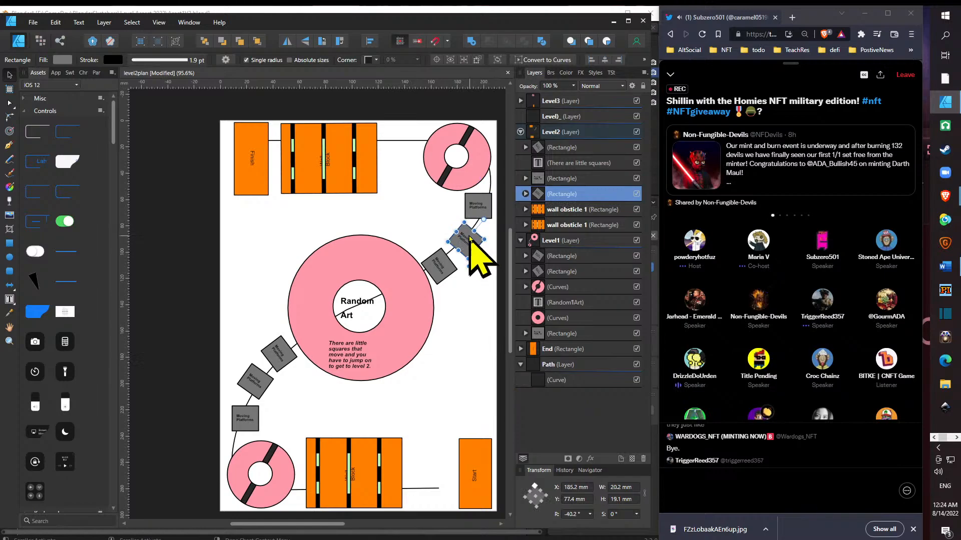
left_click(488, 208)
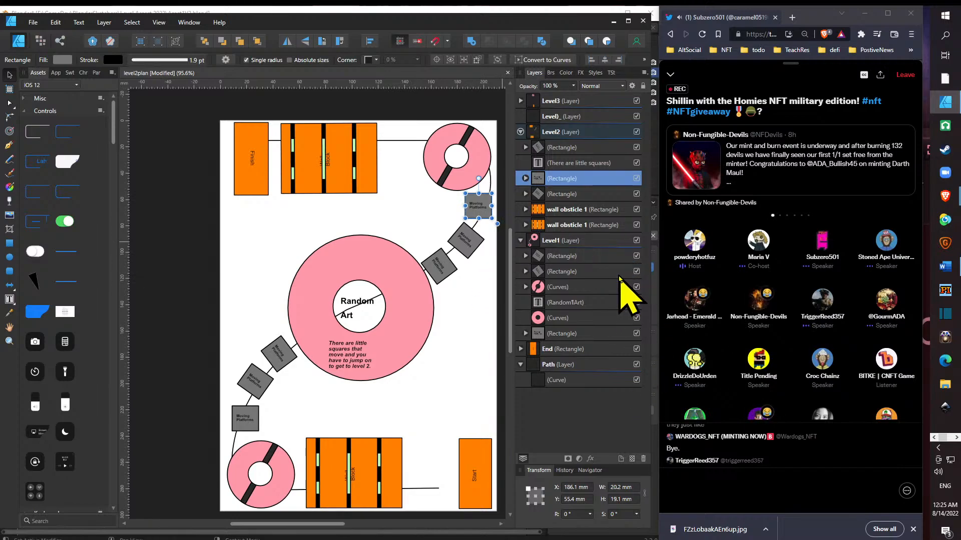
- Add a new layer directly above Level3 and name it "Level0"
left_click(599, 103)
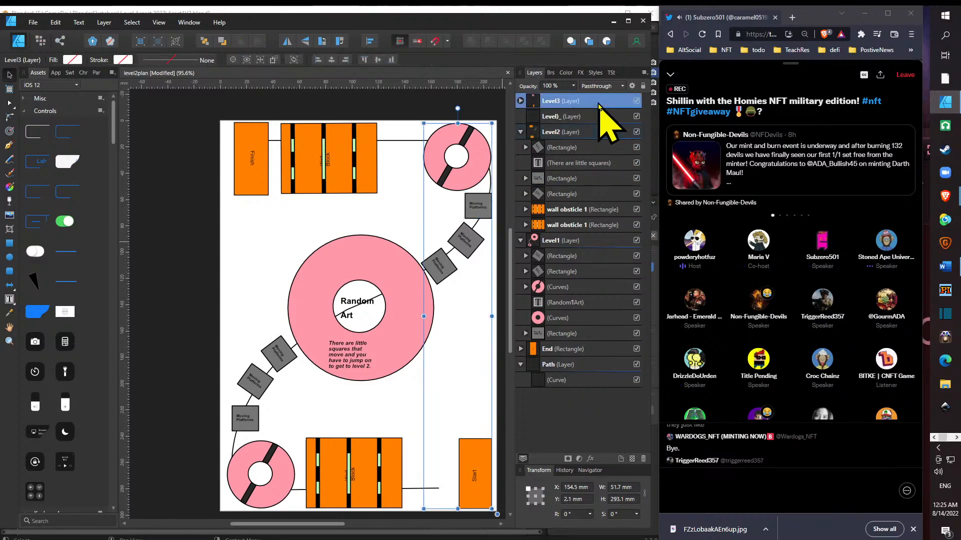
left_click(620, 459)
double_click(558, 101)
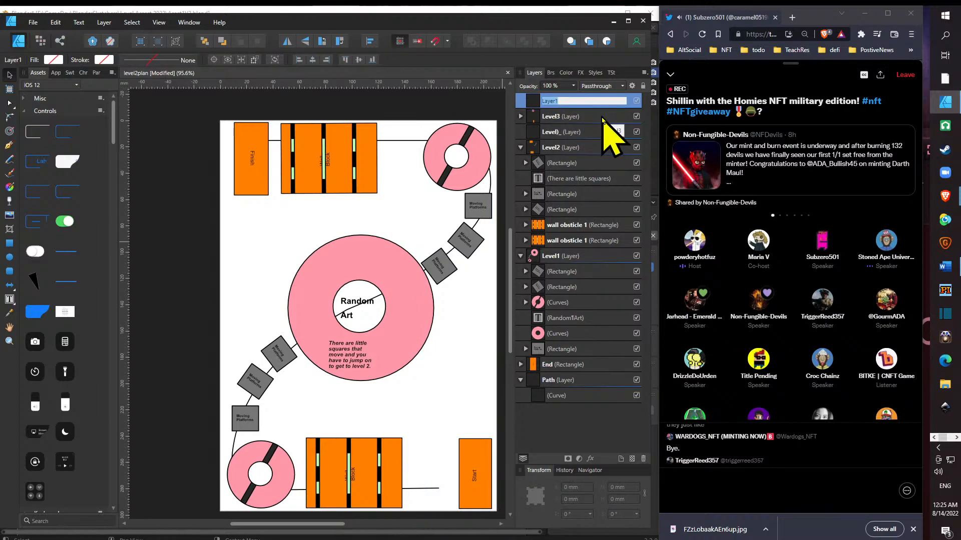
type("Level0")
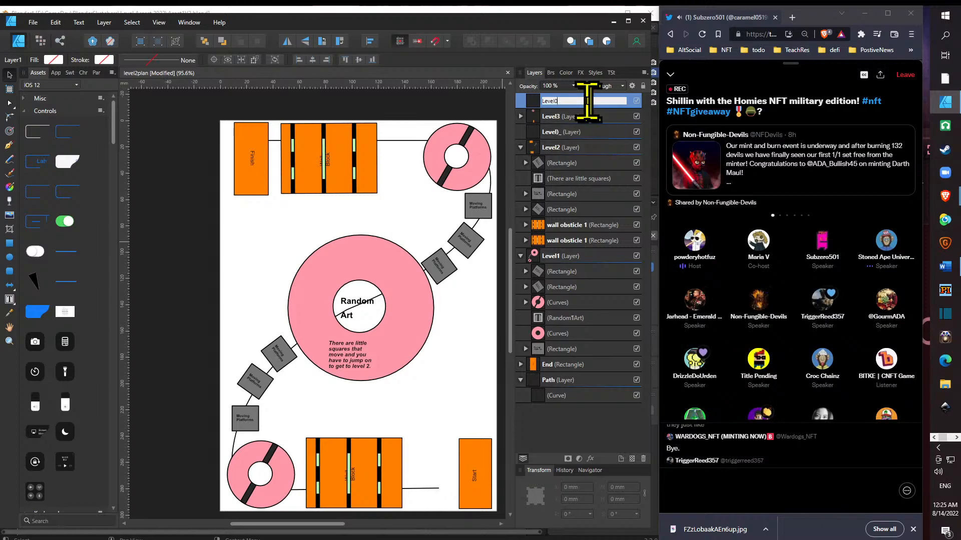
key("Return")
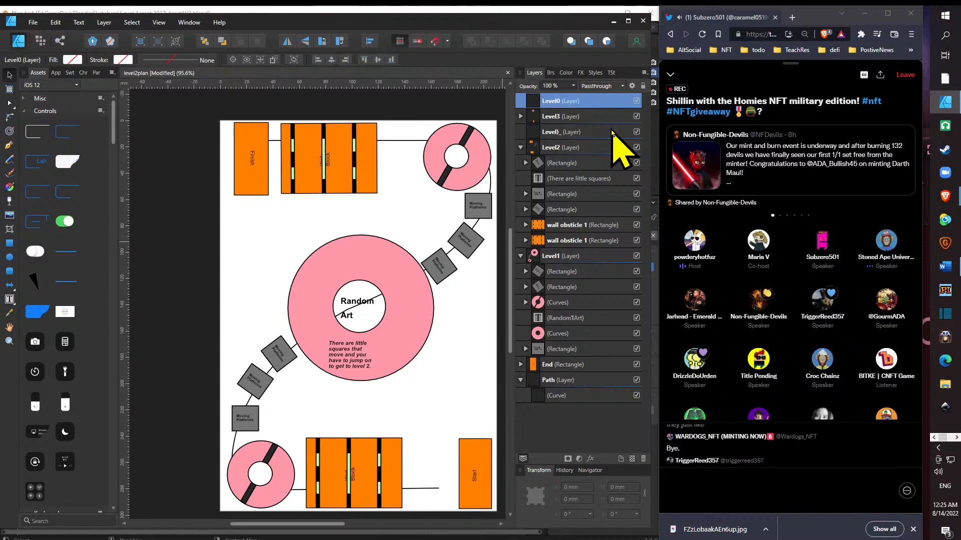
- Rename the "Level)_" layer as "Level1" and move it directly below the Level2 layer
double_click(593, 132)
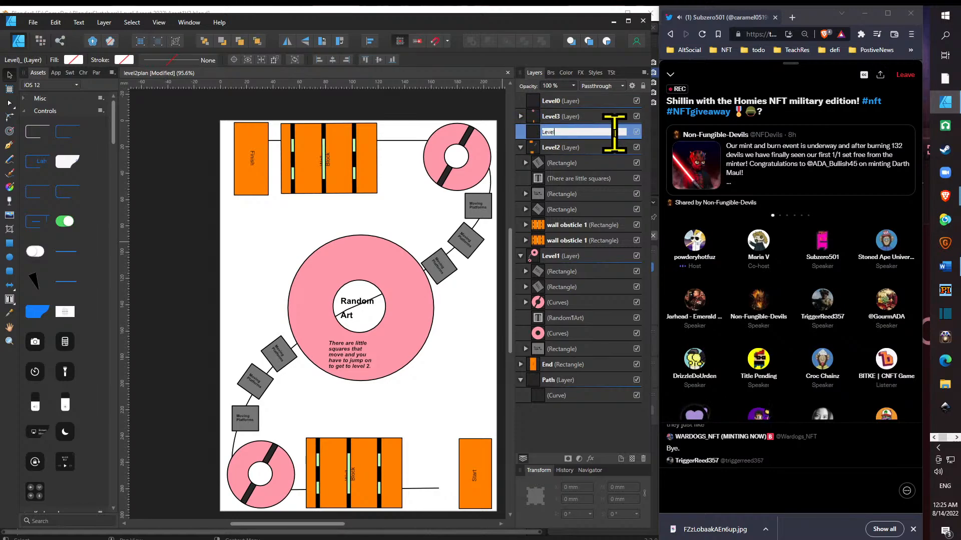
type("1")
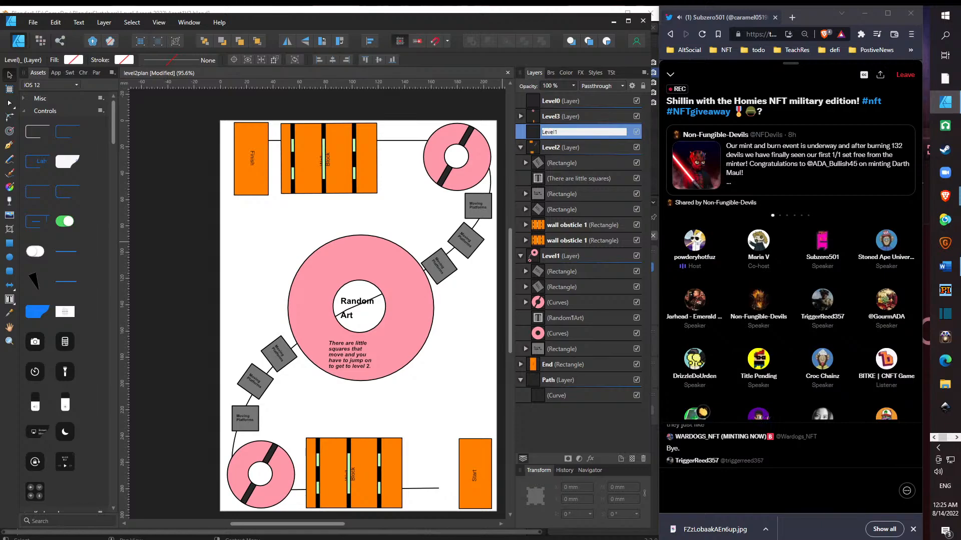
key("Return")
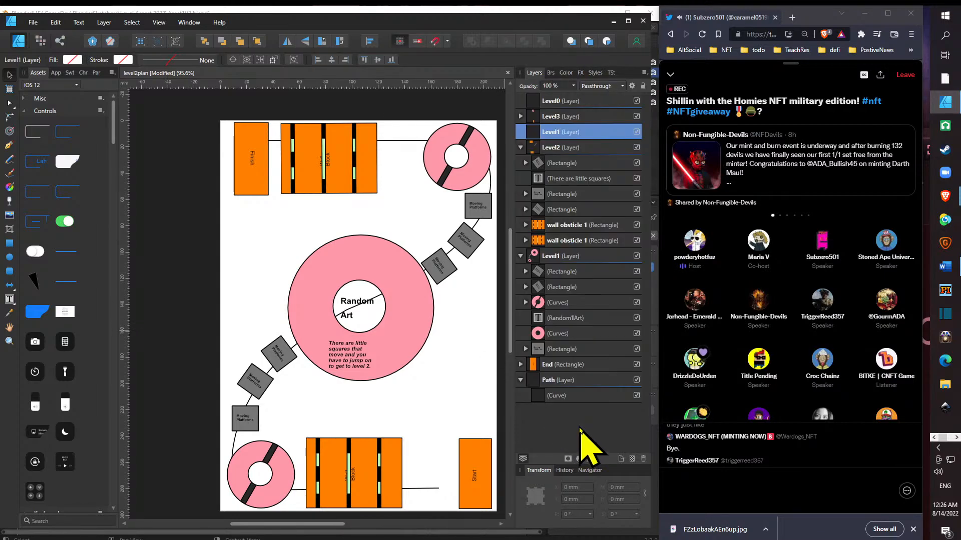
left_click(520, 147)
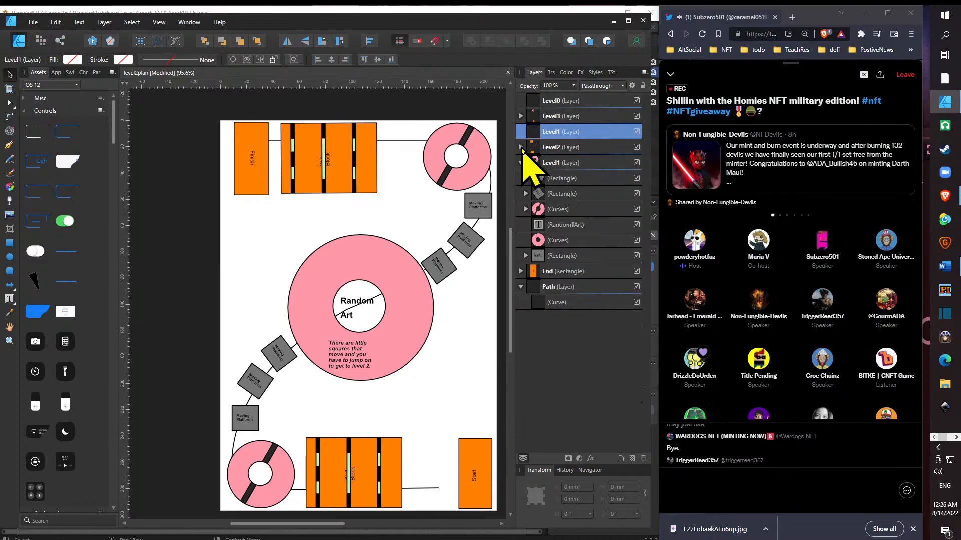
left_click_drag(568, 138, 583, 172)
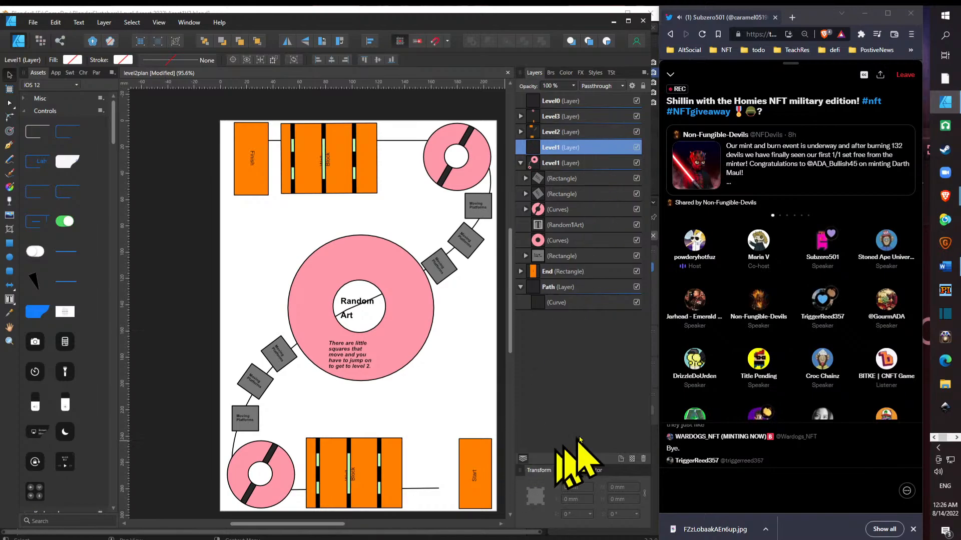
- Copy the moving platform just below the upper-right ring and paste it into the Level0 layer
left_click(580, 98)
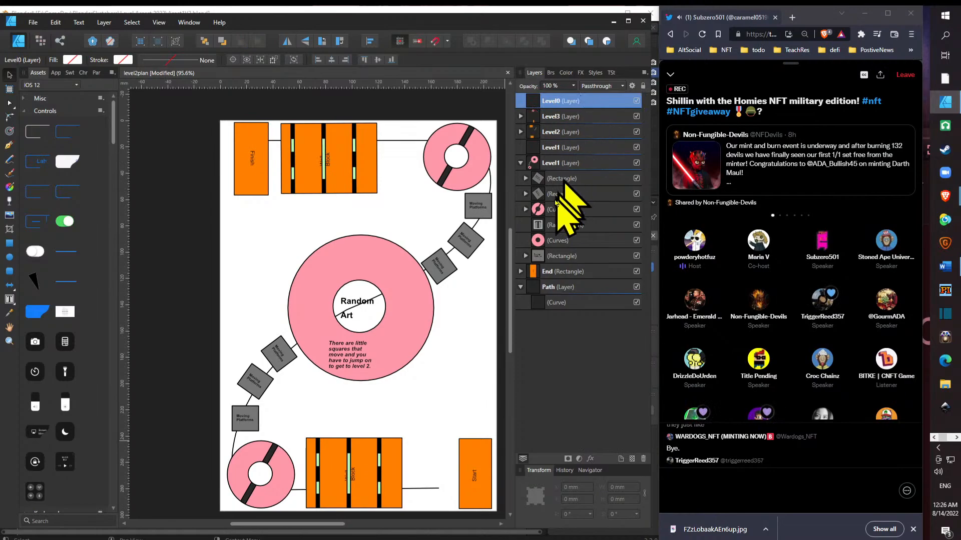
left_click(485, 217)
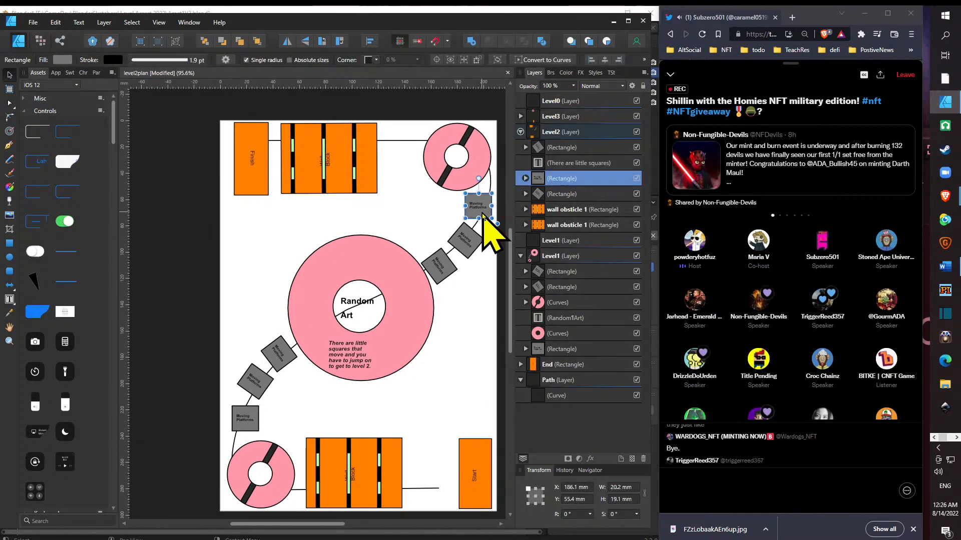
left_click(520, 132)
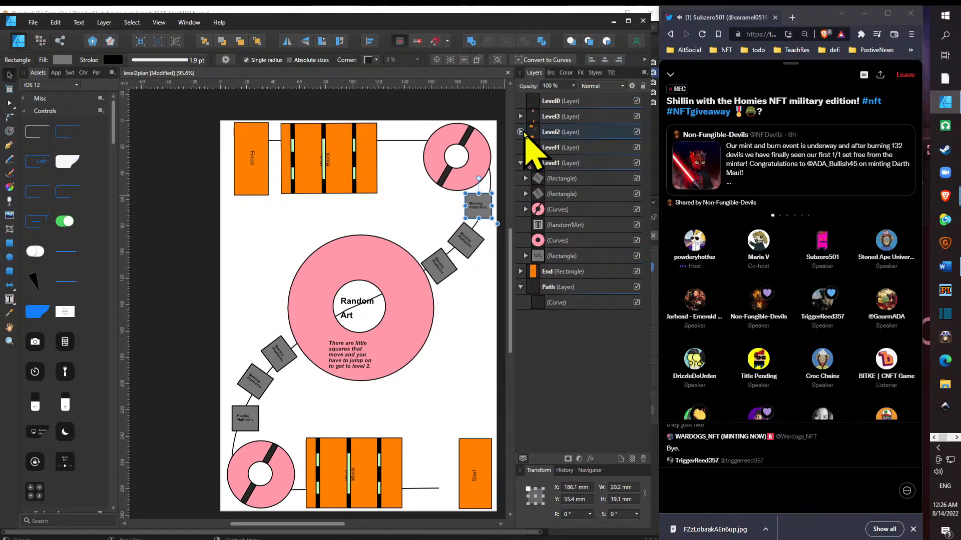
left_click(568, 101)
key("ctrl+v")
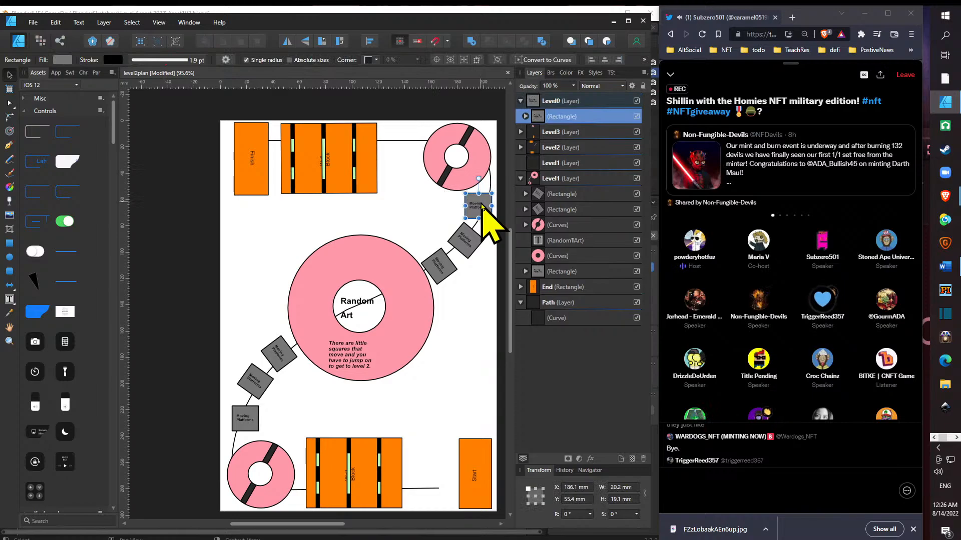
- Place the copied platform over the upper-right ring's hole, rotated 90°, and move the Level0 layer below the Path layer
left_click_drag(482, 207, 465, 159)
left_click_drag(583, 120, 586, 339)
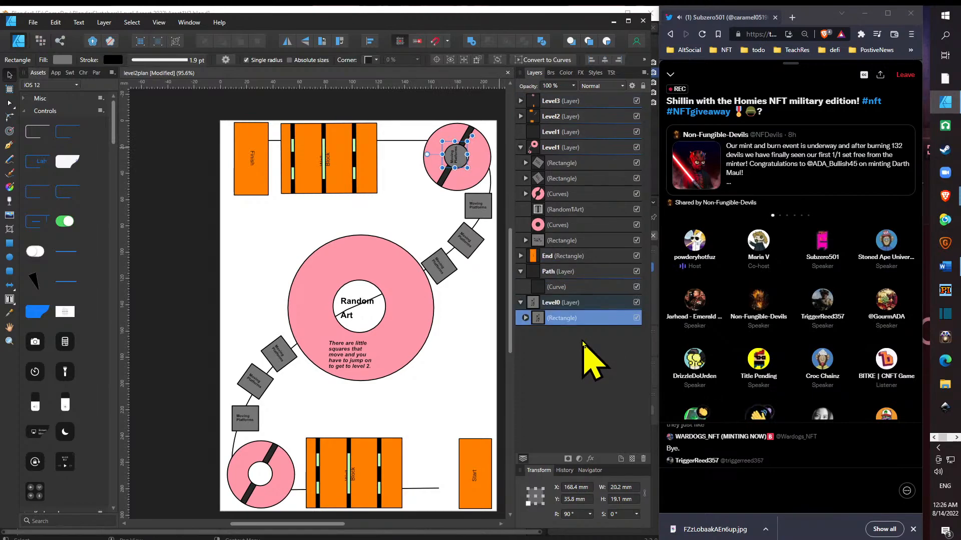